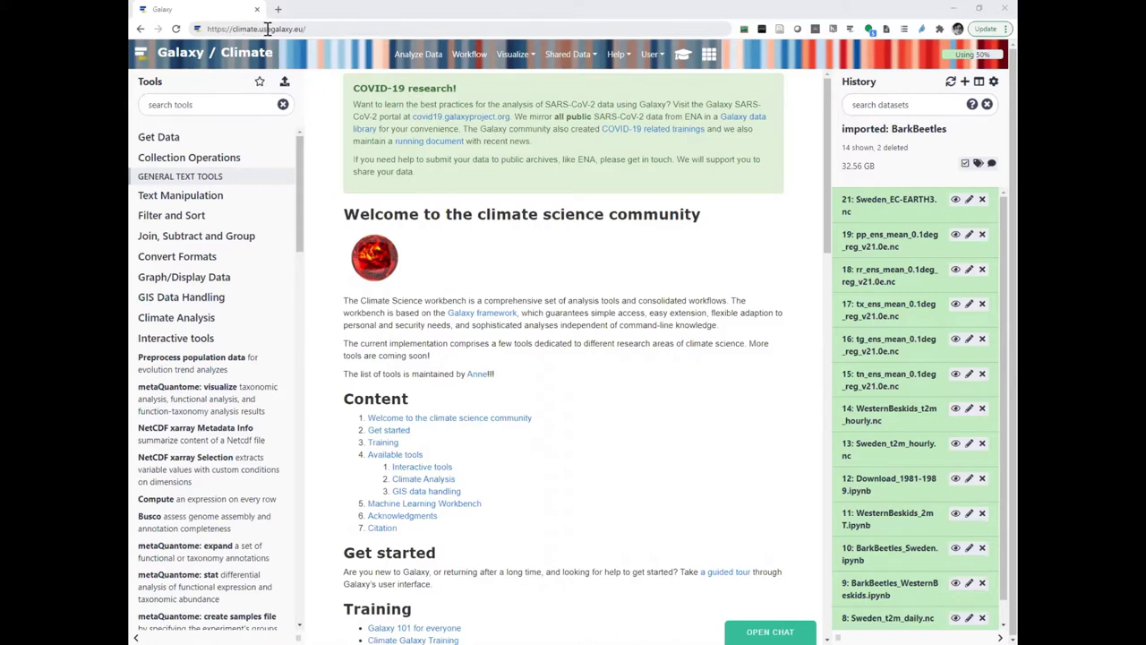
Step: Open the hands-on tutorial for Functionally Assembled Terrestrial Ecosystem Simulator (FATES) from the Climate topic of the Galaxy training materials
{"action": "left_click", "coordinate": [651, 55]}
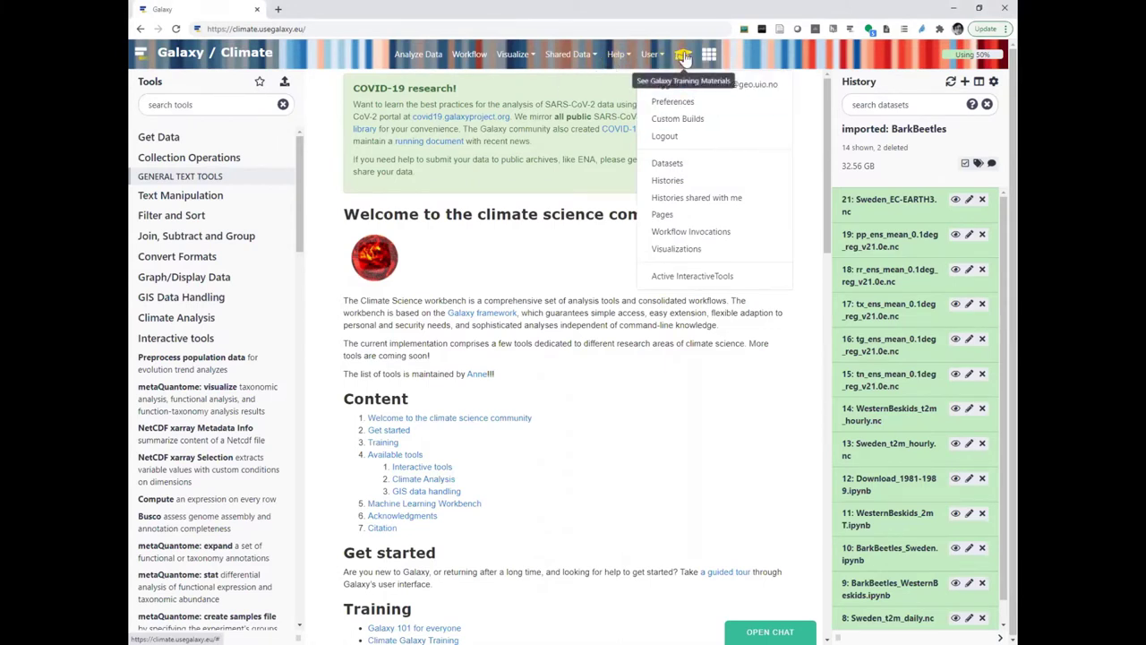
{"action": "left_click", "coordinate": [683, 57]}
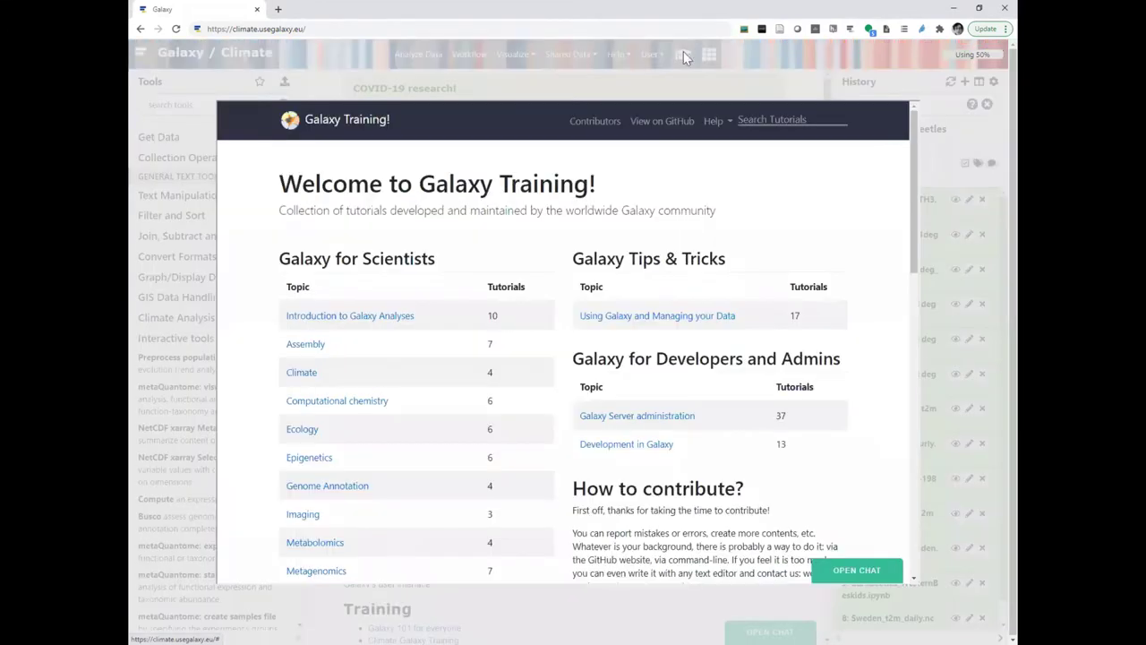
{"action": "left_click", "coordinate": [301, 376]}
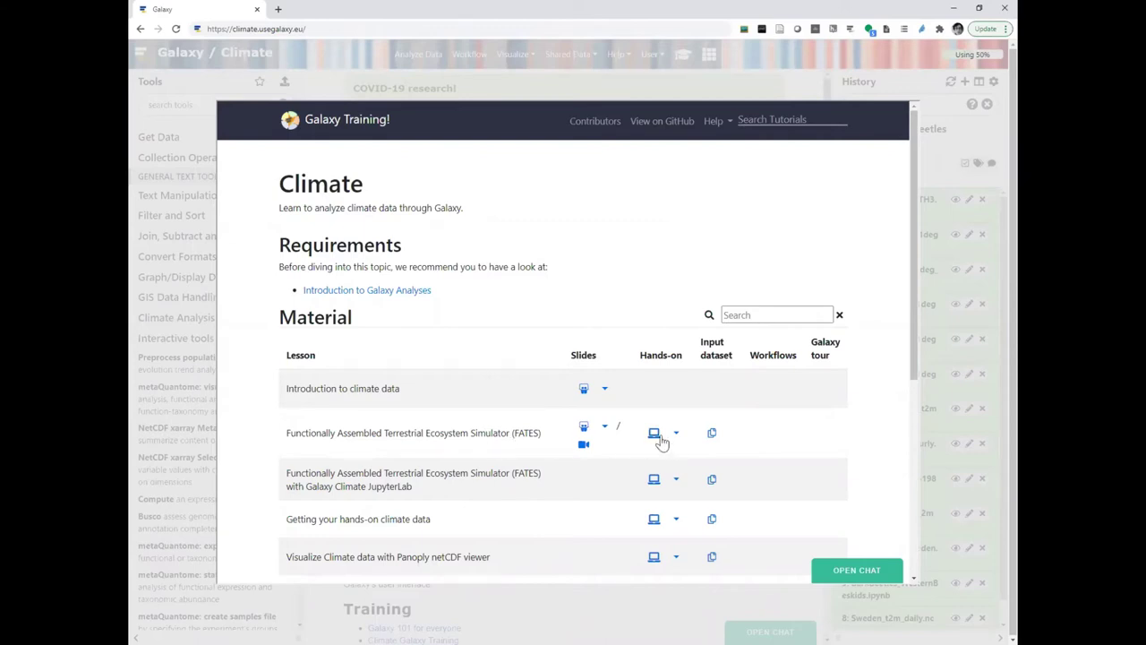
{"action": "left_click", "coordinate": [657, 436]}
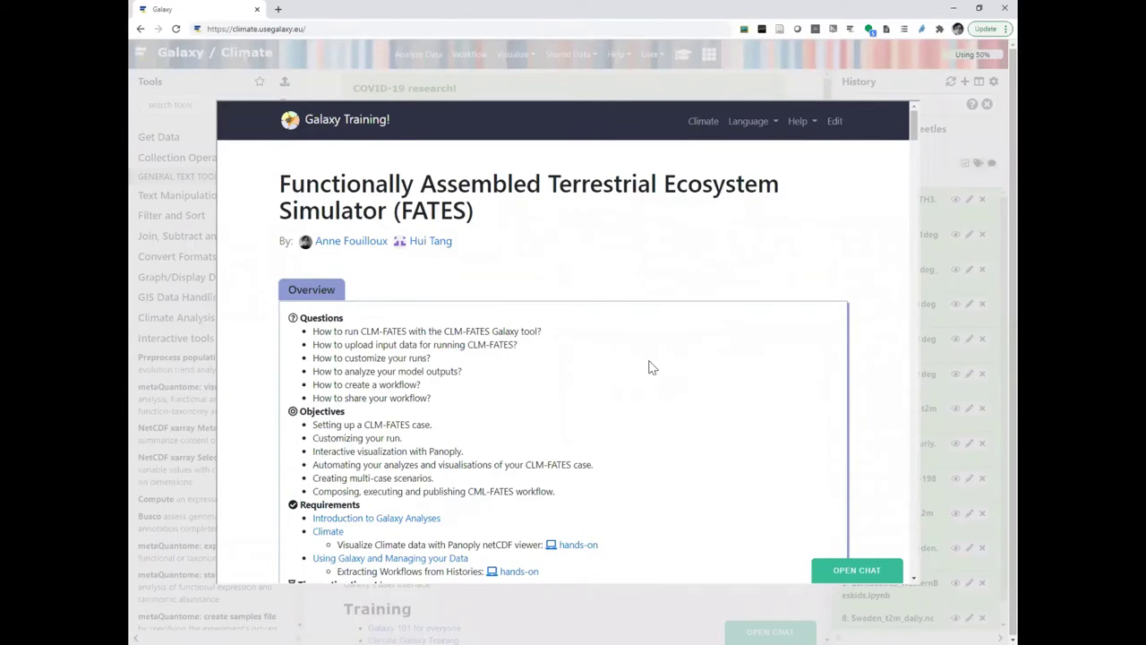
Step: Read the FATES tutorial down to the hands-on data upload instructions, and close the training material
{"action": "scroll", "coordinate": [651, 367], "scroll_direction": "down", "scroll_amount": 3}
{"action": "scroll", "coordinate": [654, 370], "scroll_direction": "down", "scroll_amount": 1}
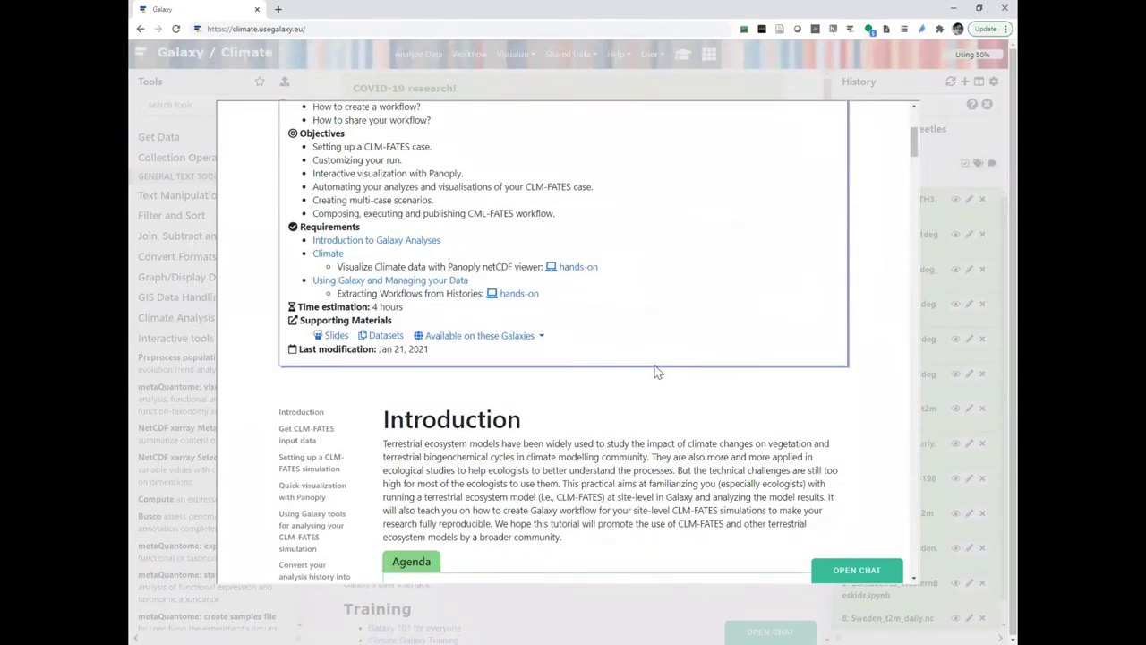
{"action": "scroll", "coordinate": [658, 372], "scroll_direction": "down", "scroll_amount": 4}
{"action": "scroll", "coordinate": [655, 371], "scroll_direction": "down", "scroll_amount": 5}
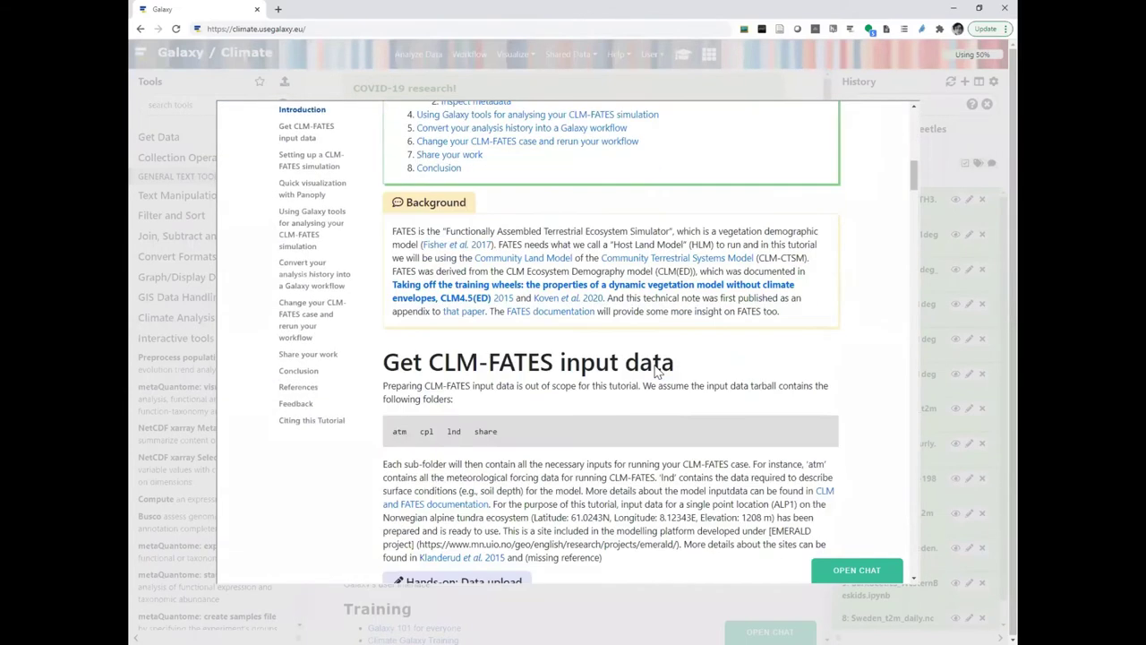
{"action": "scroll", "coordinate": [654, 371], "scroll_direction": "down", "scroll_amount": 1}
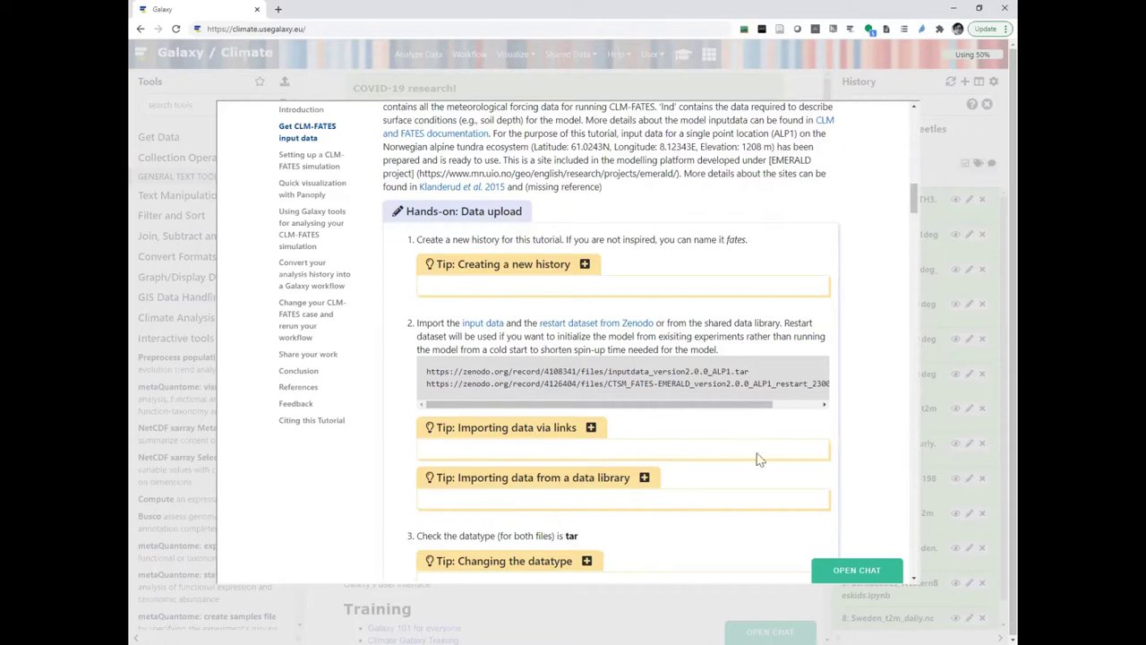
{"action": "left_click", "coordinate": [706, 604]}
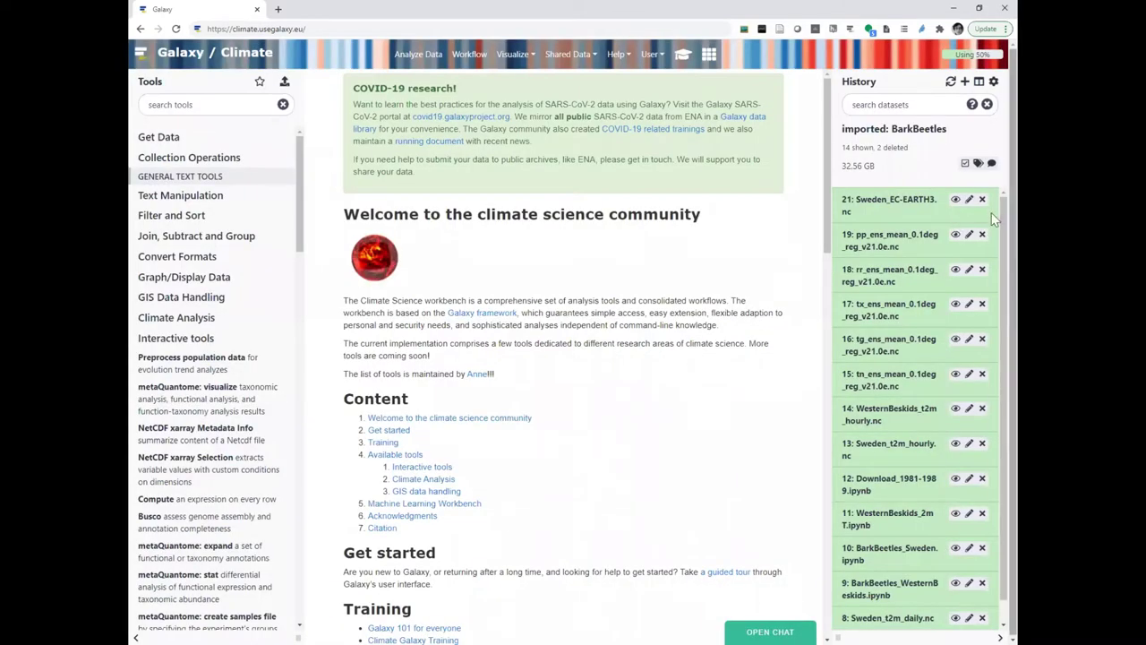
Step: Create a new history and name it fates
{"action": "left_click", "coordinate": [965, 83]}
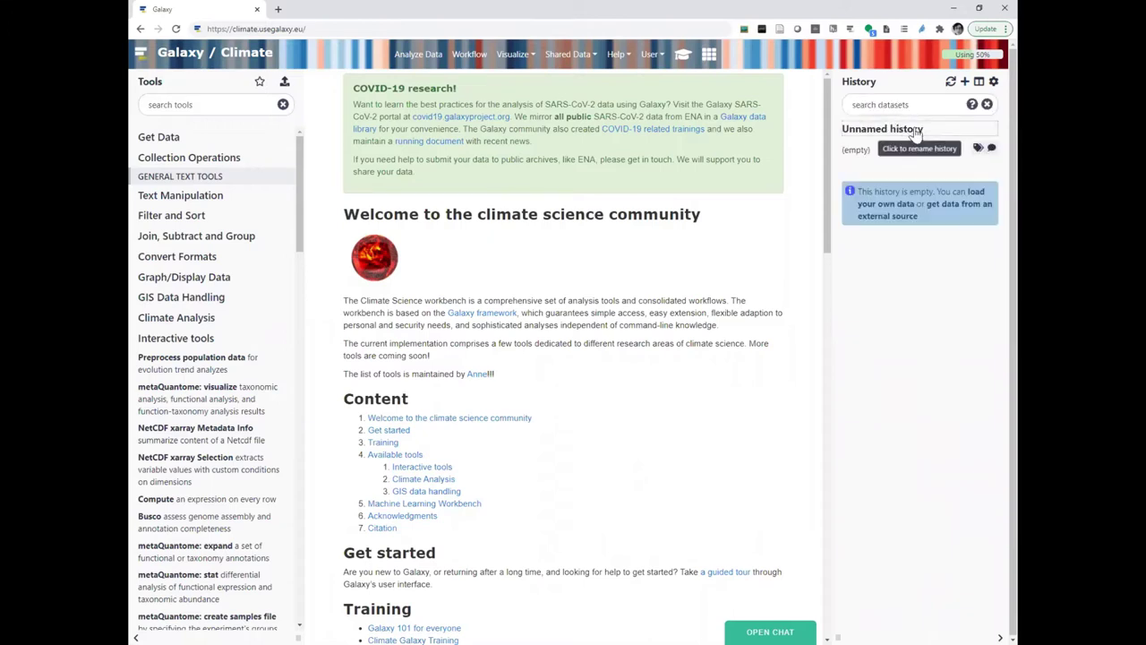
{"action": "left_click", "coordinate": [956, 134]}
{"action": "type", "text": "fates"}
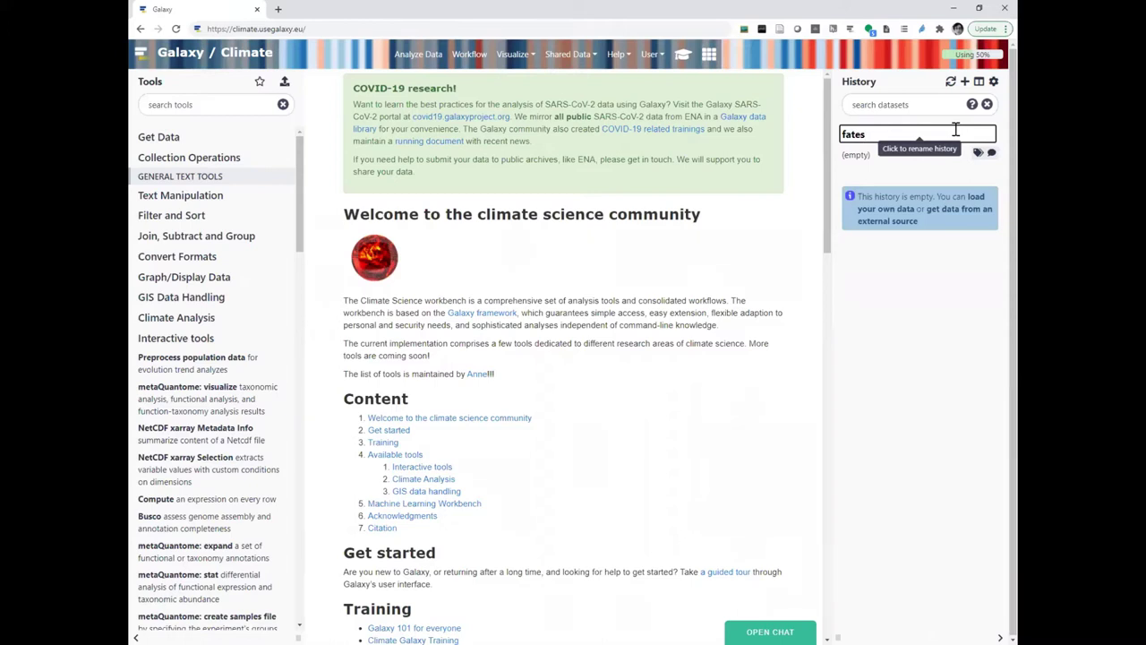
{"action": "key", "text": "Return"}
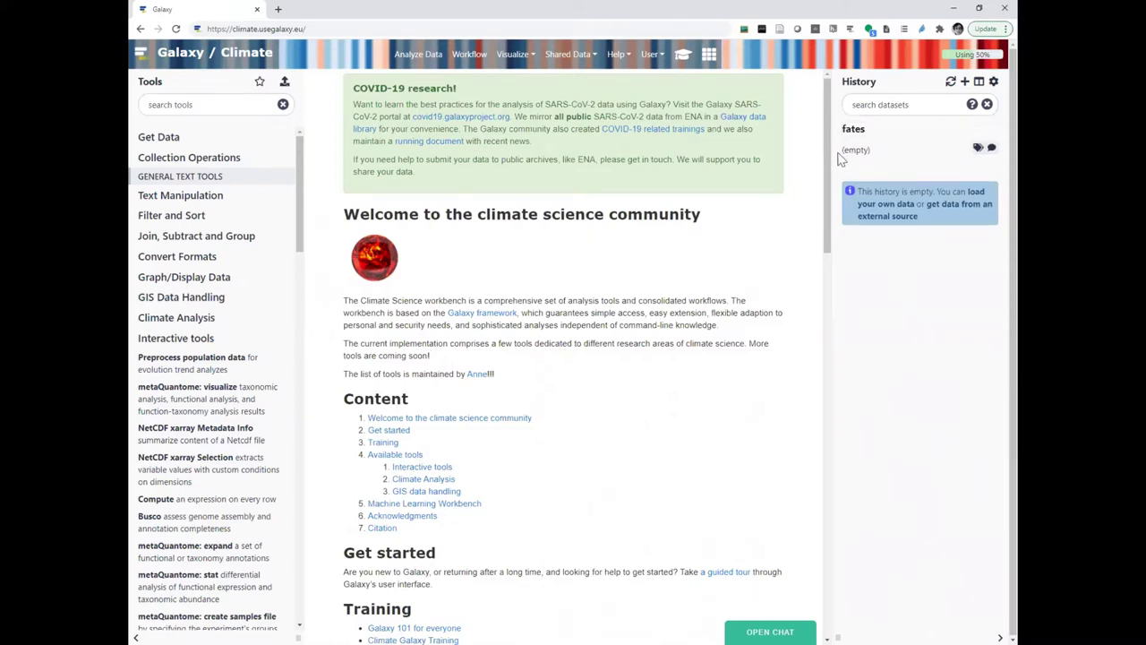
Step: Open the ctsm folder of the Earth System Community Modeling library in the shared data libraries
{"action": "left_click", "coordinate": [567, 56]}
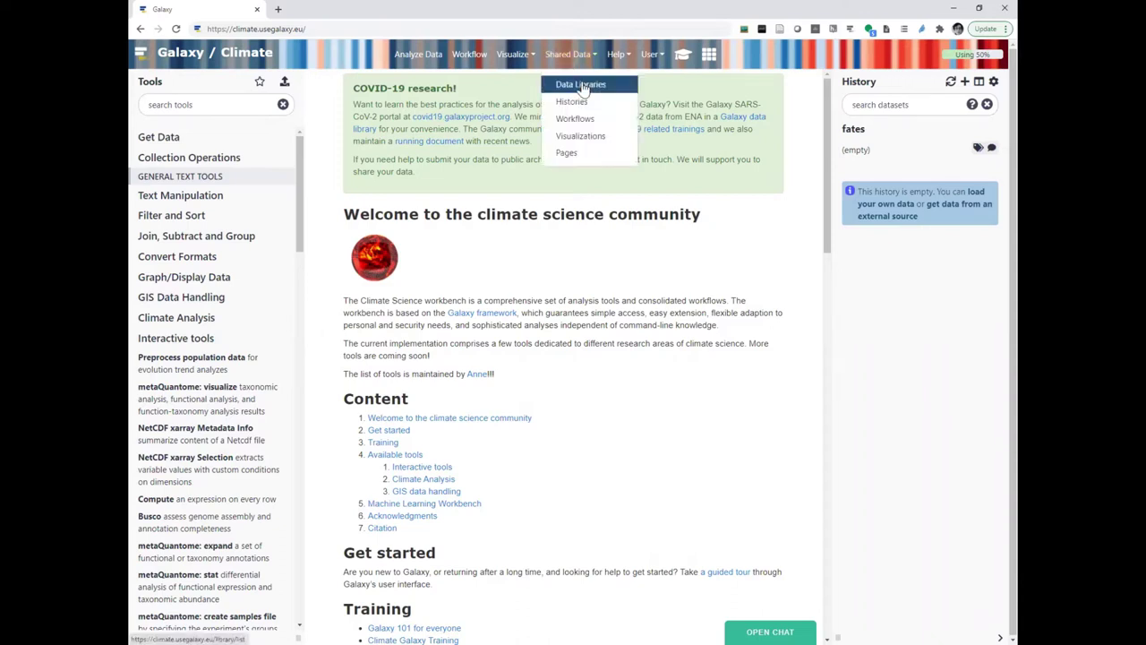
{"action": "left_click", "coordinate": [580, 85]}
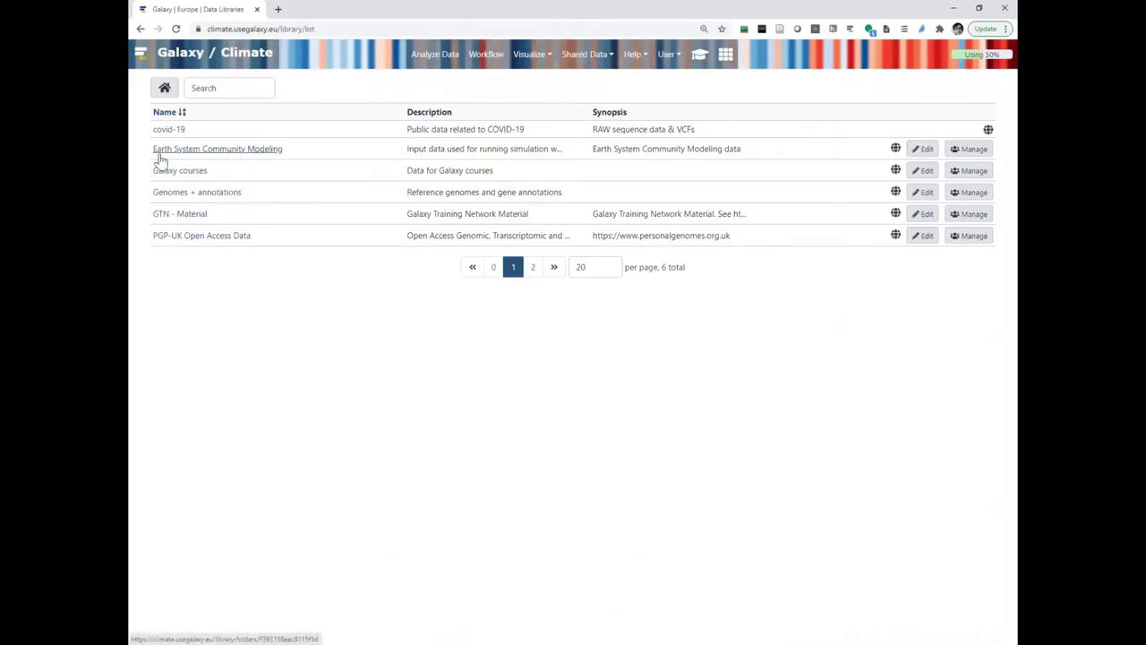
{"action": "left_click", "coordinate": [204, 149]}
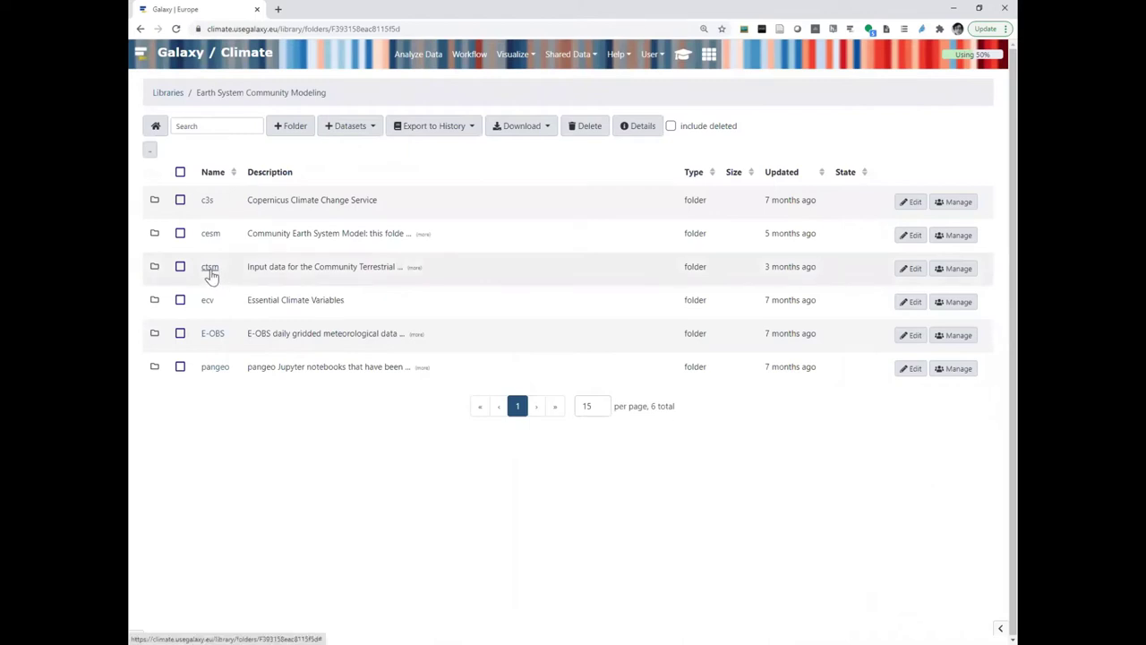
{"action": "left_click", "coordinate": [212, 273]}
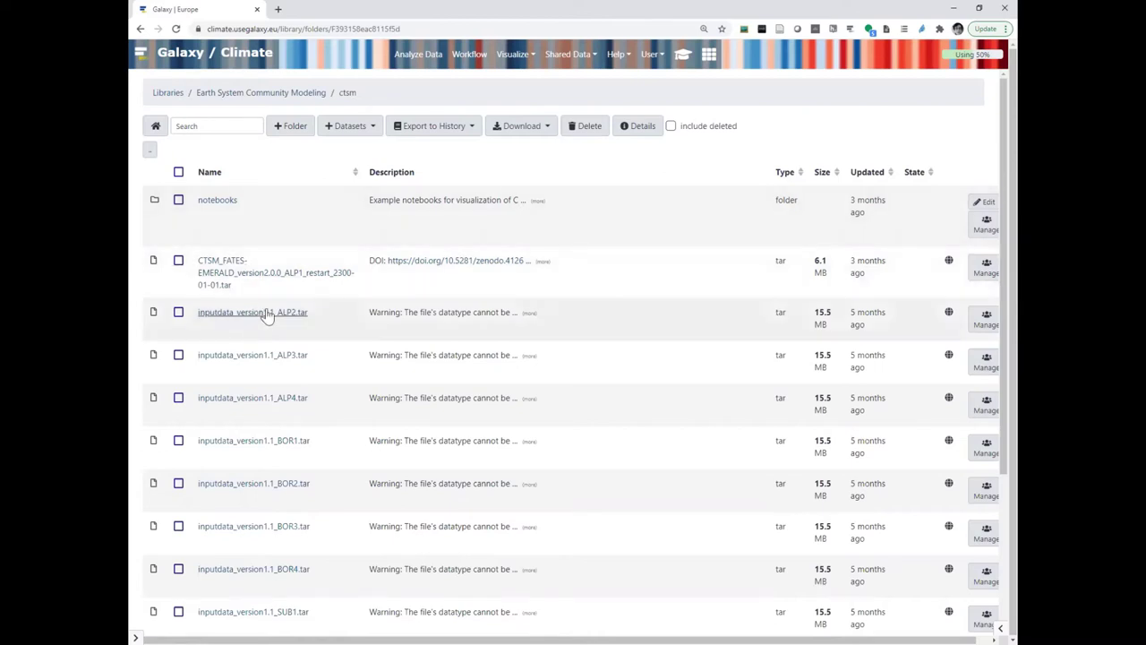
Step: Select the datasets CTSM_FATES-EMERALD_version2.0.0_ALP1_restart_2300-01-01.tar and inputdata_version2.0.0_ALP1.tar in the ctsm folder
{"action": "left_click", "coordinate": [179, 261]}
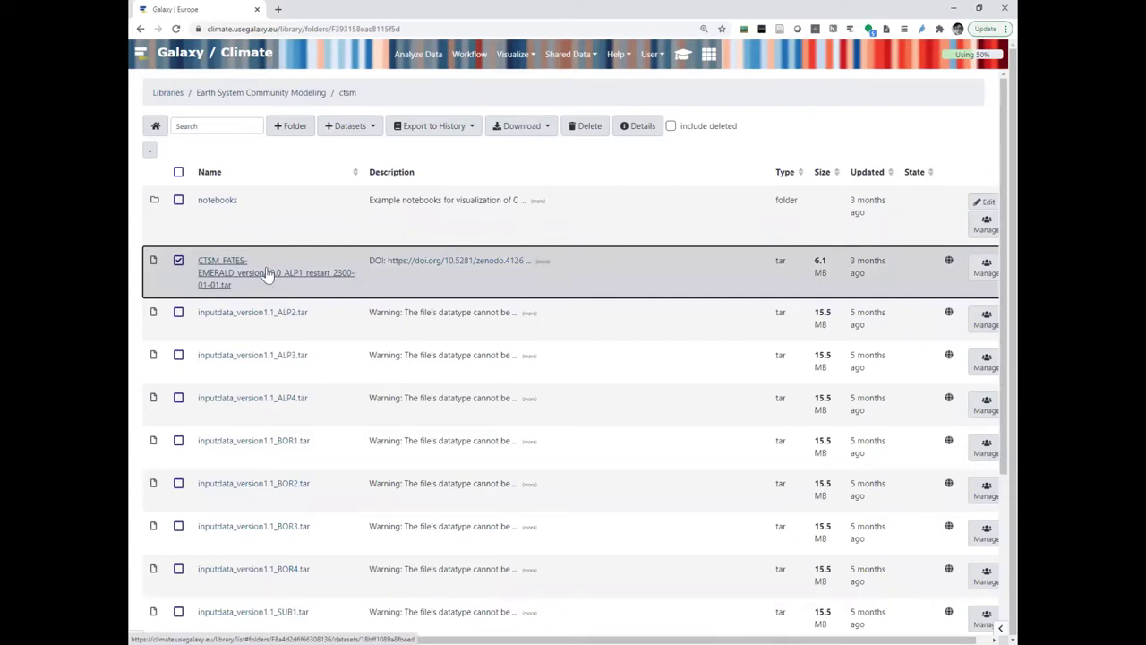
{"action": "scroll", "coordinate": [269, 271], "scroll_direction": "down", "scroll_amount": 1}
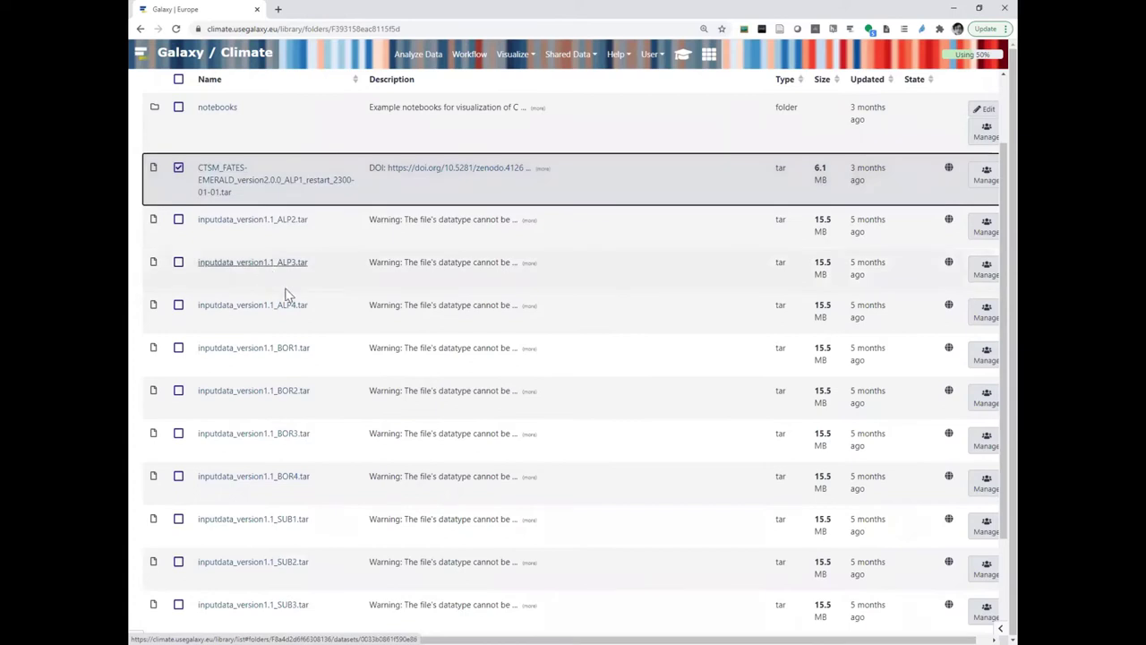
{"action": "scroll", "coordinate": [295, 301], "scroll_direction": "down", "scroll_amount": 1}
{"action": "scroll", "coordinate": [302, 302], "scroll_direction": "down", "scroll_amount": 1}
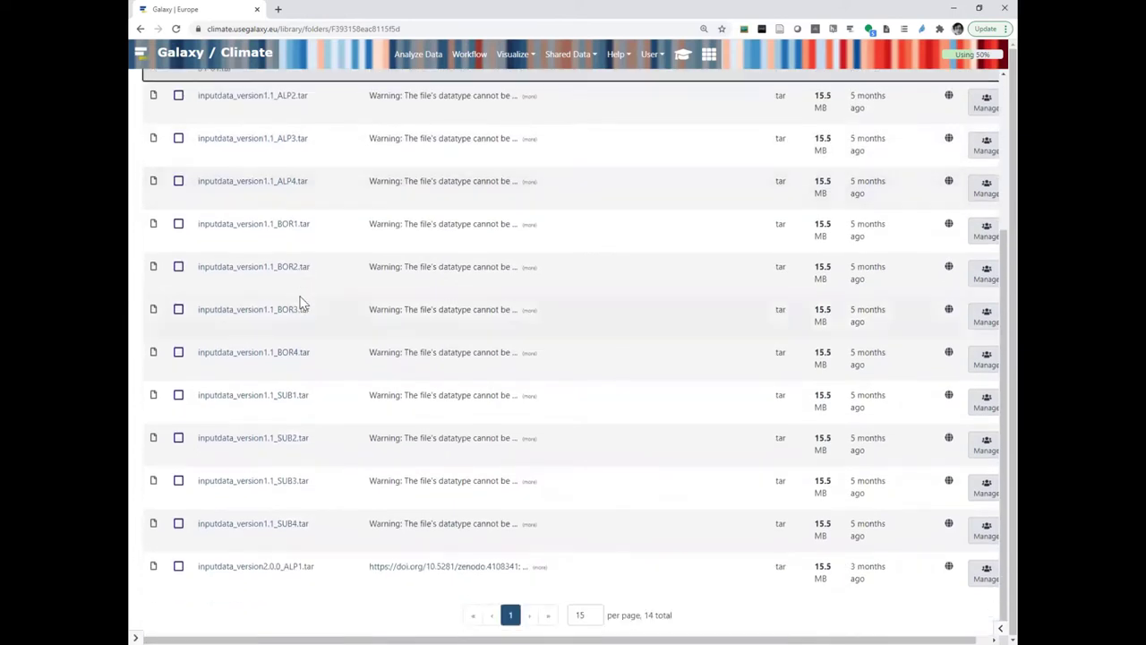
{"action": "scroll", "coordinate": [240, 340], "scroll_direction": "up", "scroll_amount": 2}
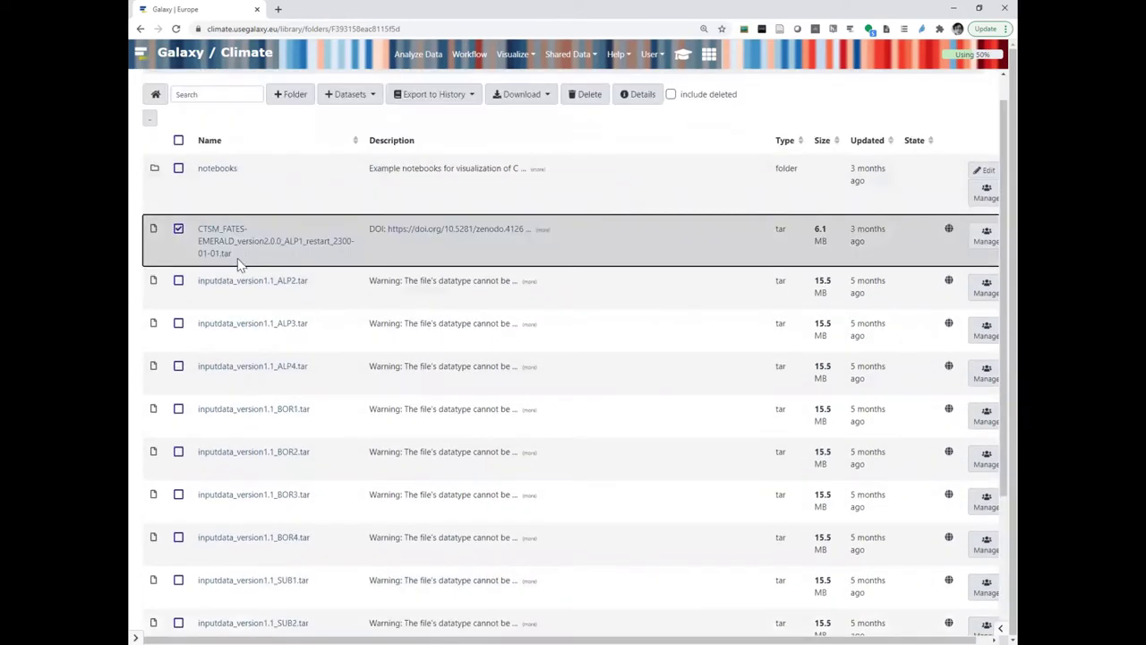
{"action": "scroll", "coordinate": [286, 376], "scroll_direction": "down", "scroll_amount": 1}
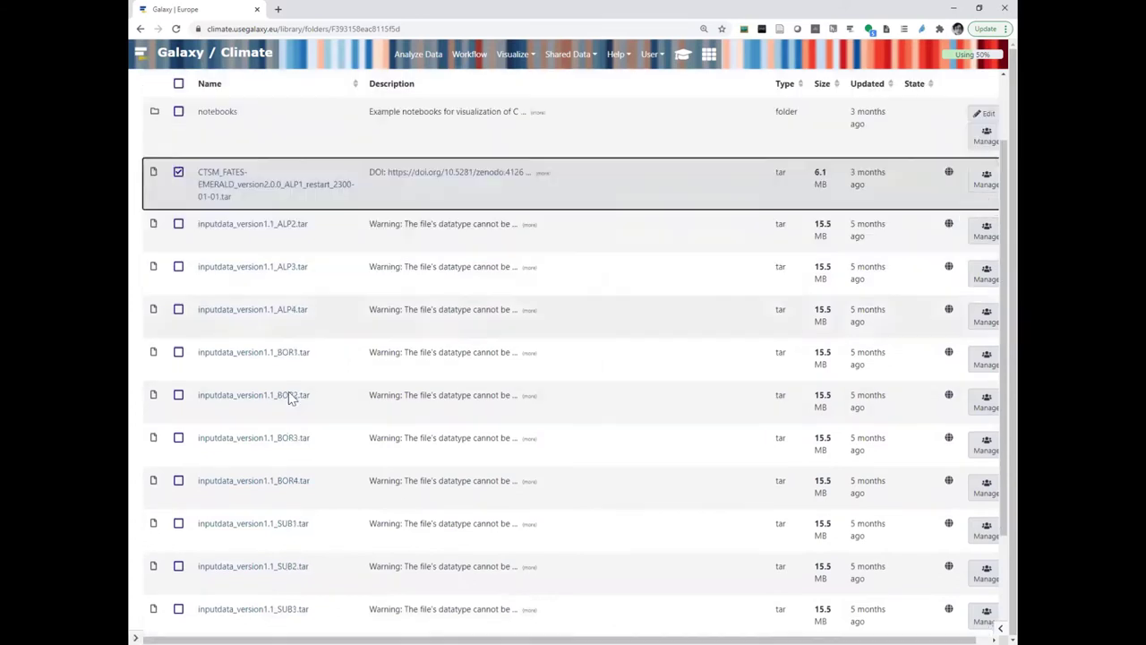
{"action": "scroll", "coordinate": [289, 397], "scroll_direction": "down", "scroll_amount": 3}
{"action": "left_click", "coordinate": [179, 565]}
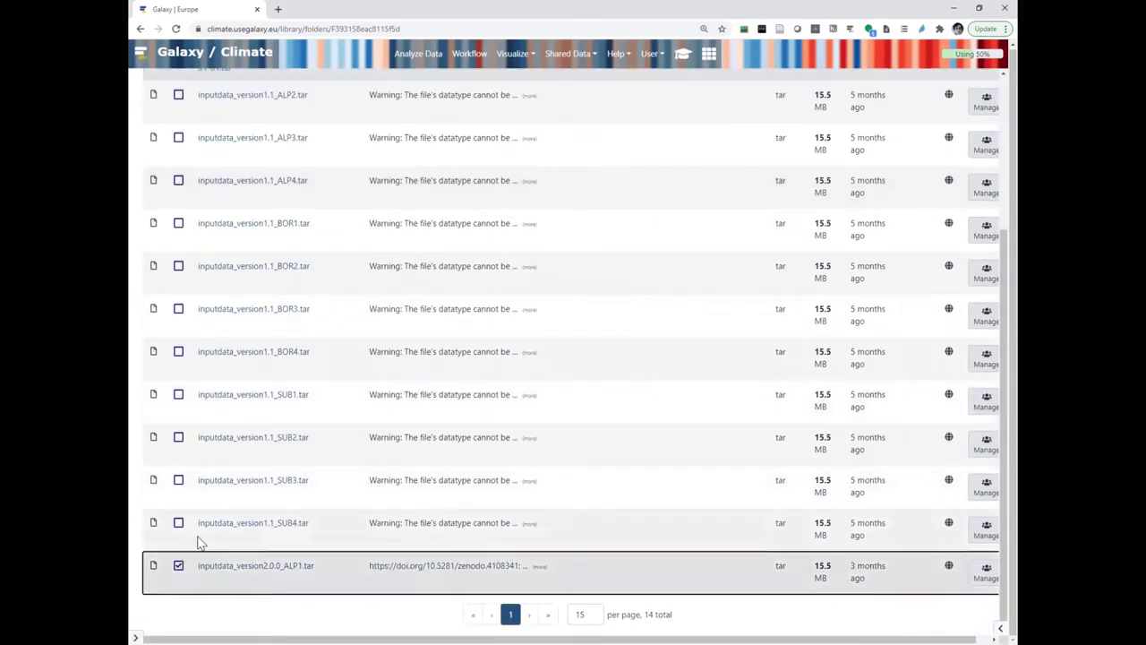
{"action": "scroll", "coordinate": [307, 477], "scroll_direction": "up", "scroll_amount": 3}
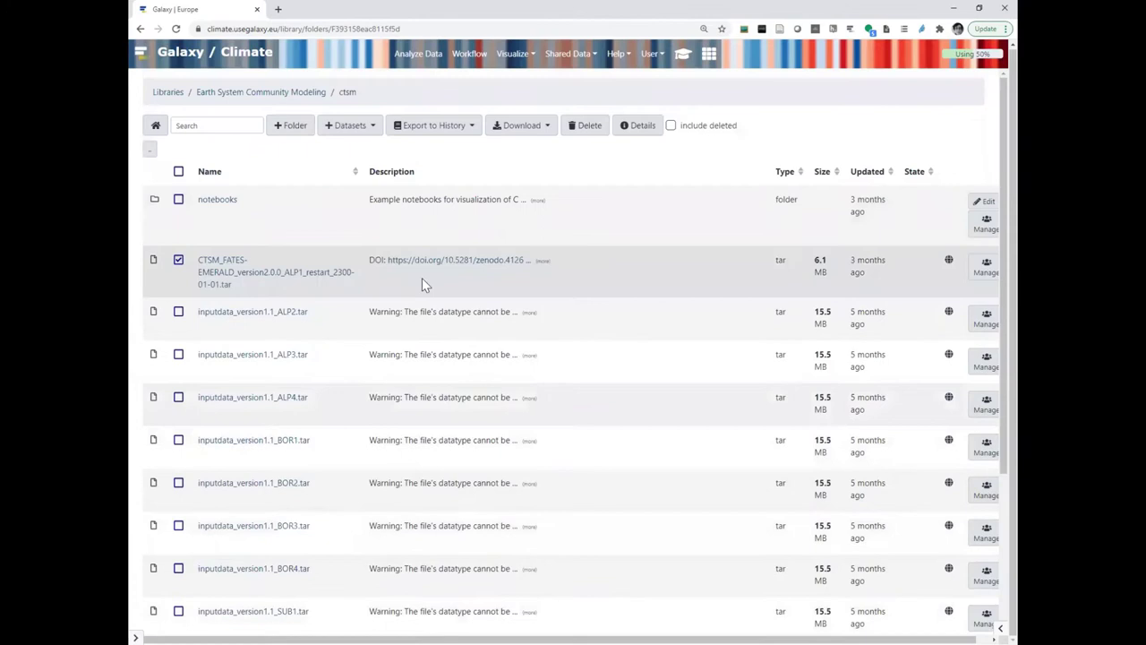
Step: Import the selected files as datasets into the fates history and return to the analysis view
{"action": "left_click", "coordinate": [407, 128]}
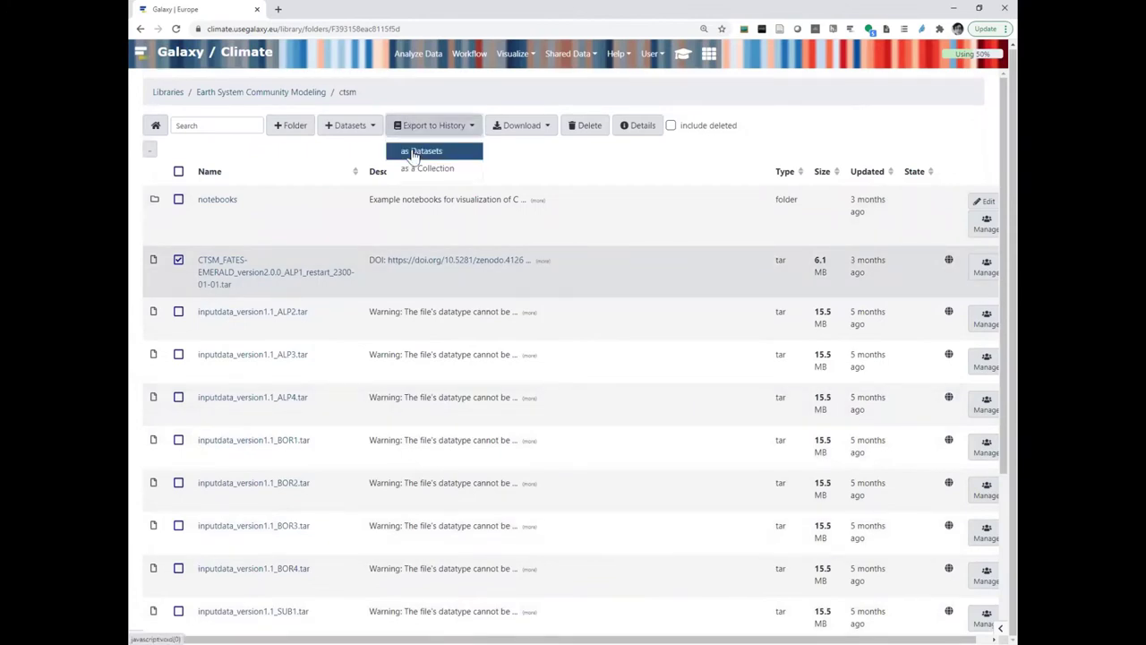
{"action": "left_click", "coordinate": [414, 154]}
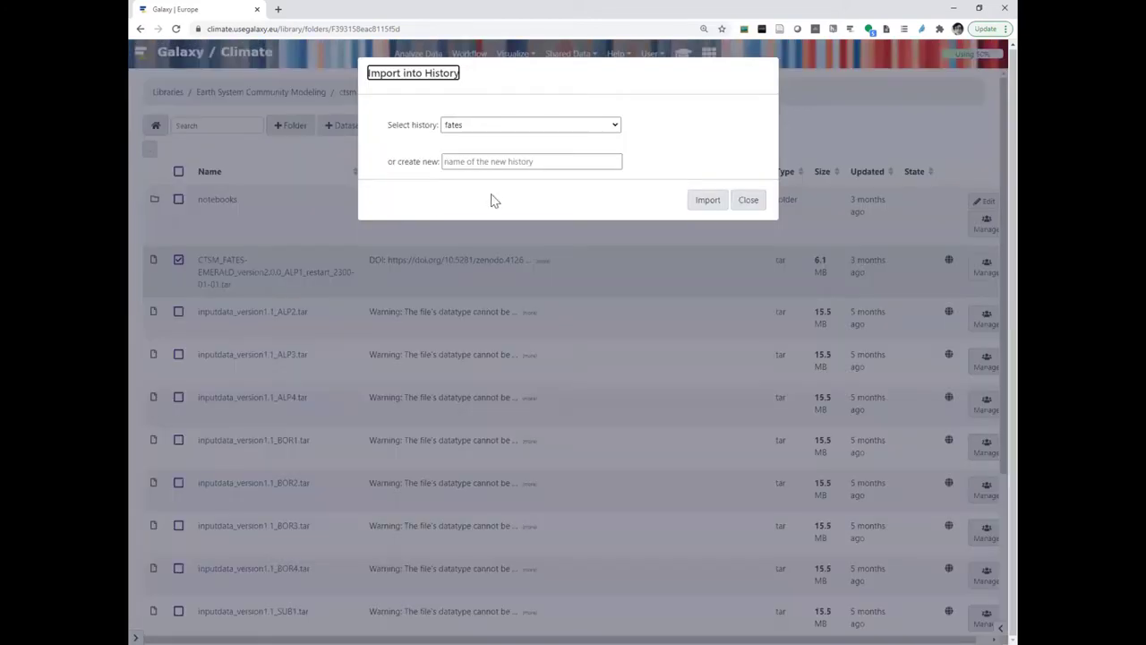
{"action": "left_click", "coordinate": [704, 206]}
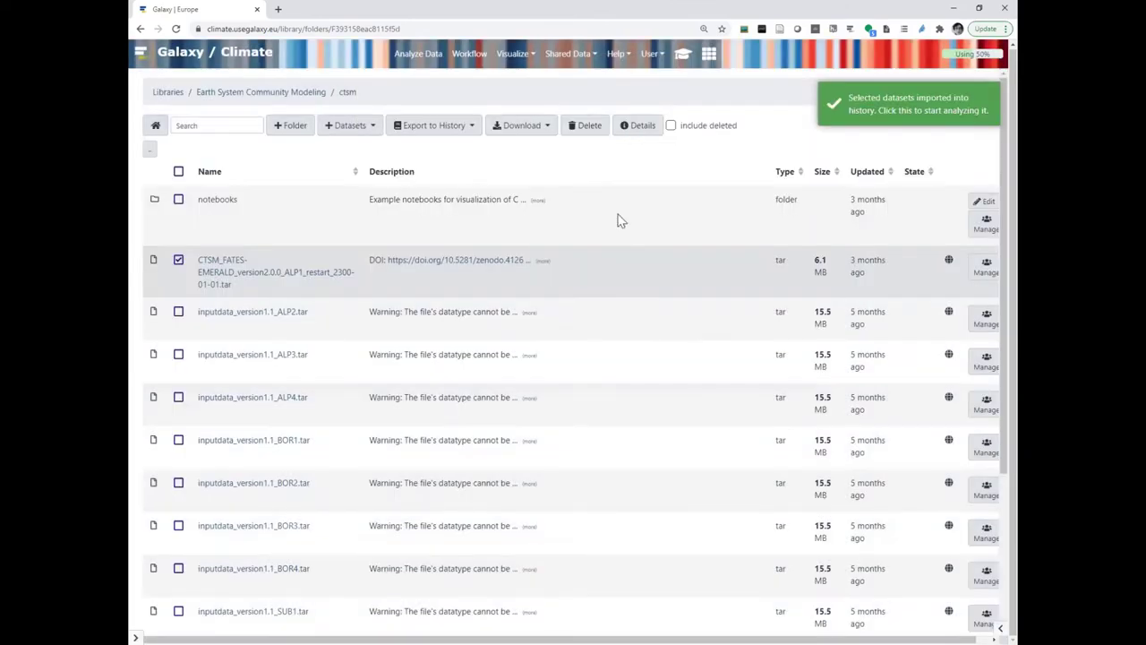
{"action": "left_click", "coordinate": [412, 56]}
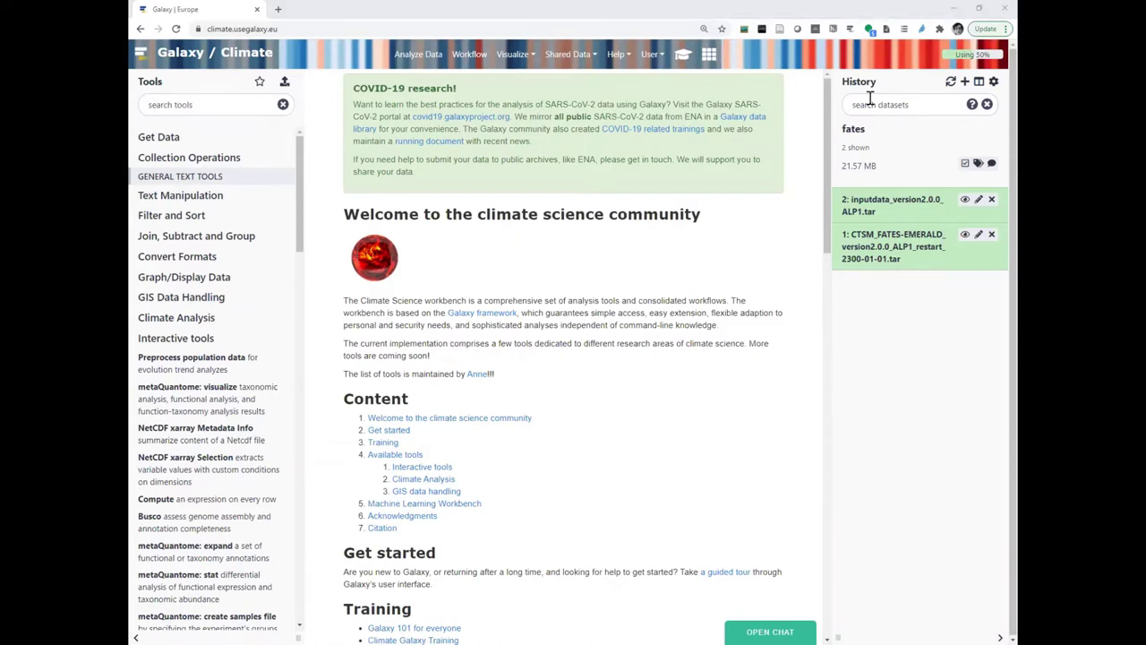
Step: Reopen the FATES hands-on tutorial from the Climate training topic
{"action": "left_click", "coordinate": [680, 56]}
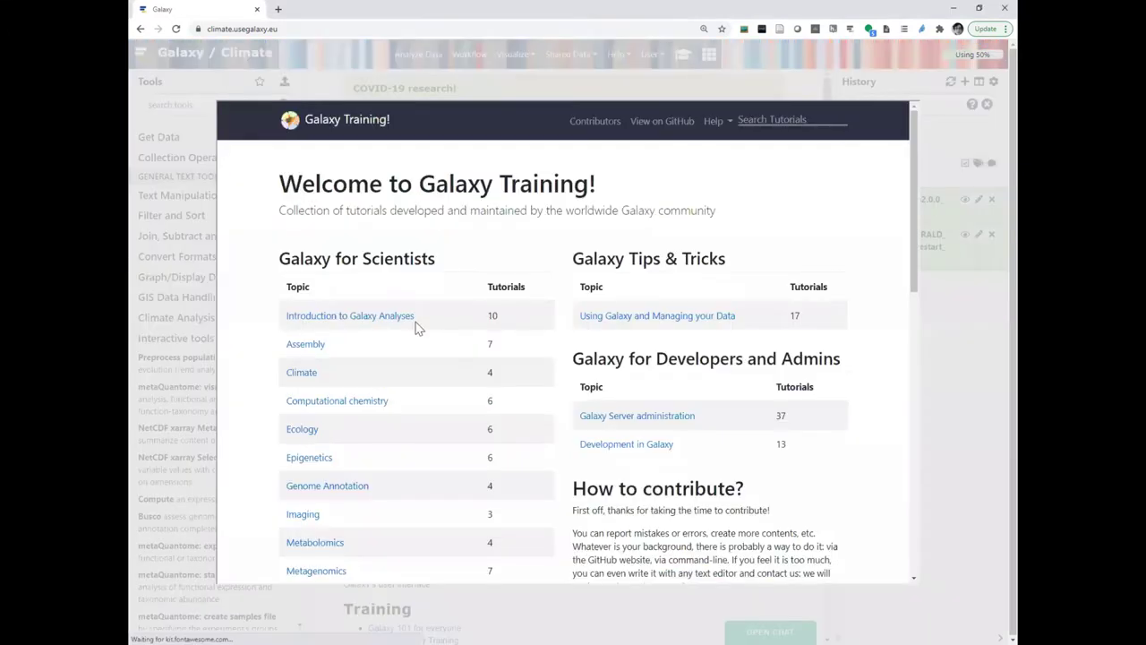
{"action": "left_click", "coordinate": [303, 378]}
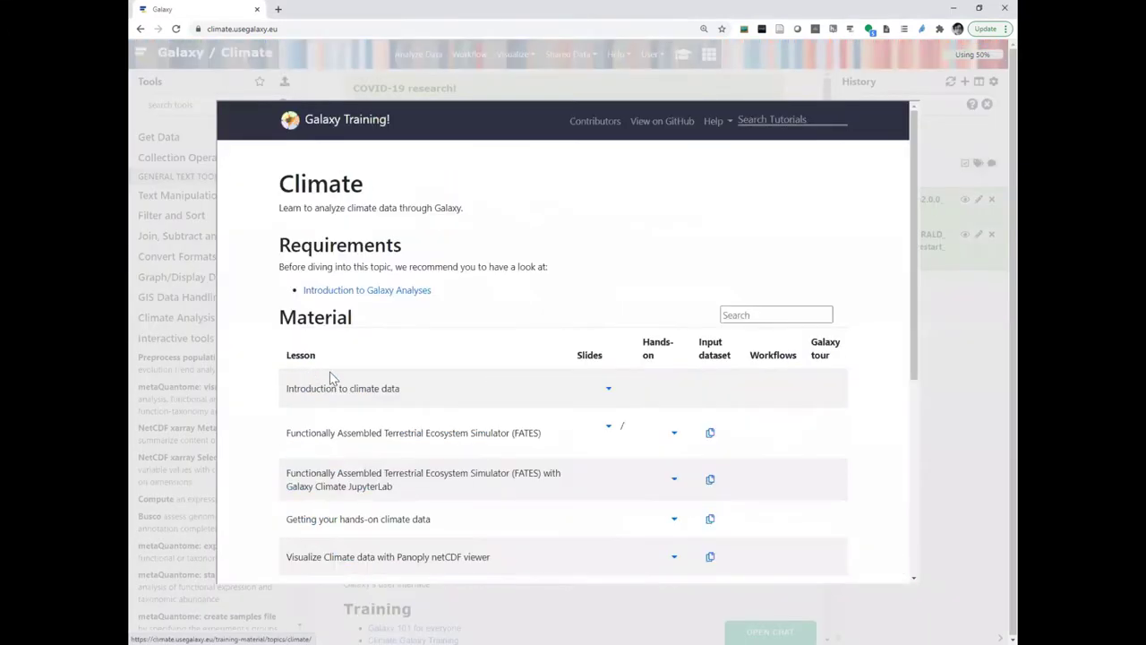
{"action": "left_click", "coordinate": [653, 435]}
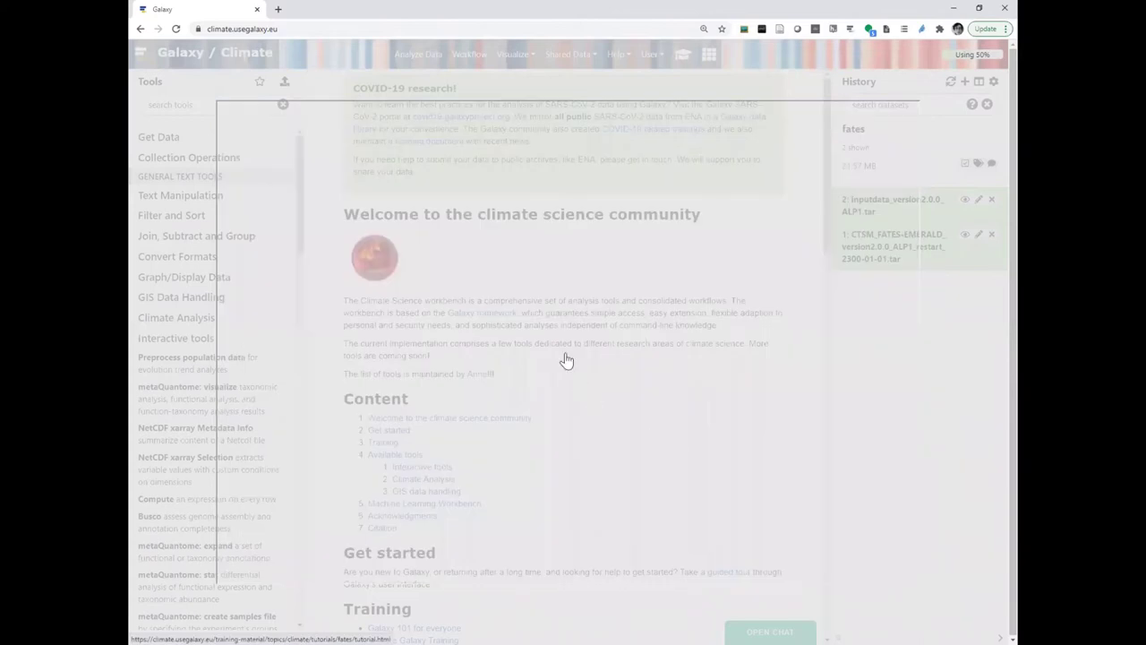
Step: Review the tutorial's CLM-FATES input data section, highlighting the ALP1 site's coordinates and elevation and the inputdata_version2.0.0_ALP1.tar file name
{"action": "scroll", "coordinate": [562, 357], "scroll_direction": "down", "scroll_amount": 5}
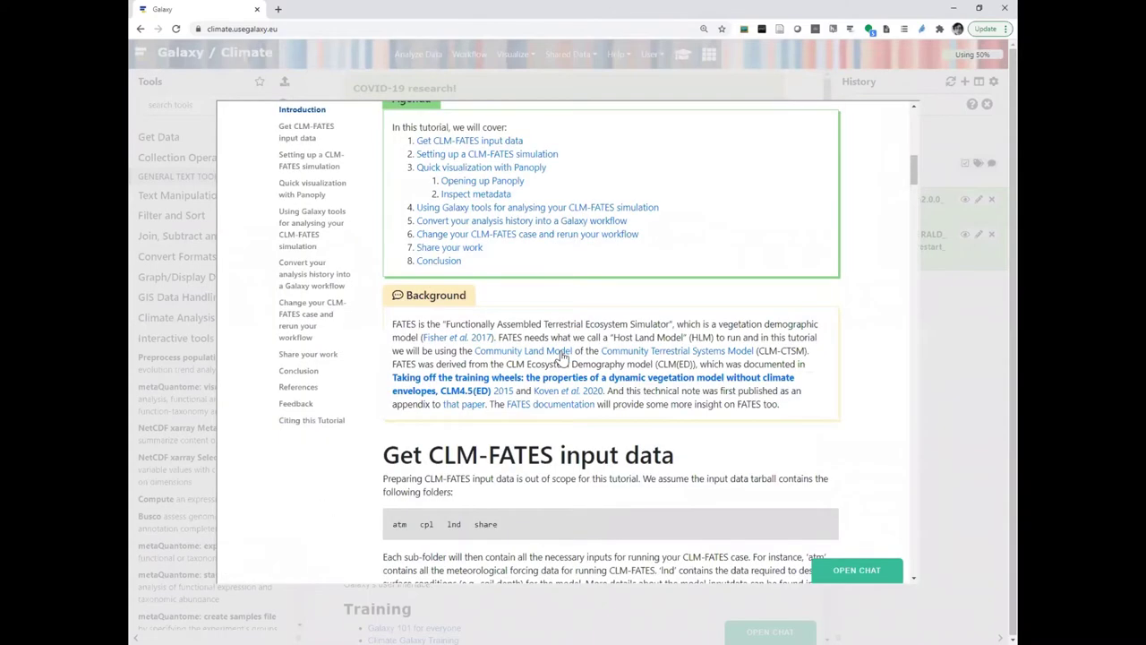
{"action": "scroll", "coordinate": [561, 357], "scroll_direction": "down", "scroll_amount": 2}
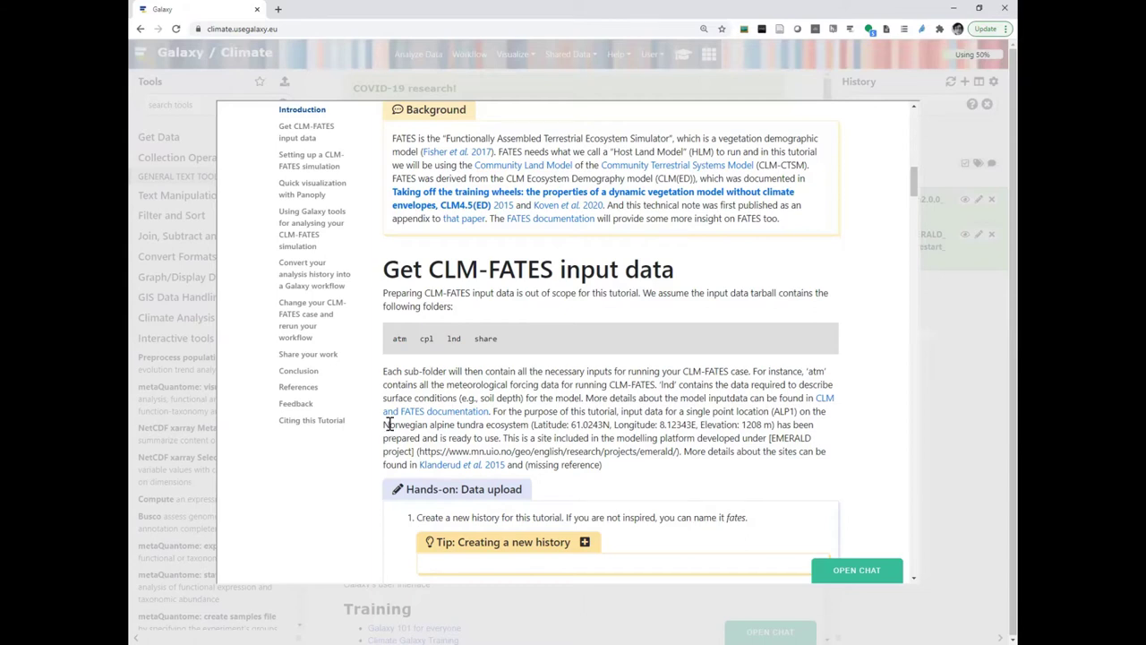
{"action": "left_click_drag", "start_coordinate": [533, 425], "coordinate": [775, 424]}
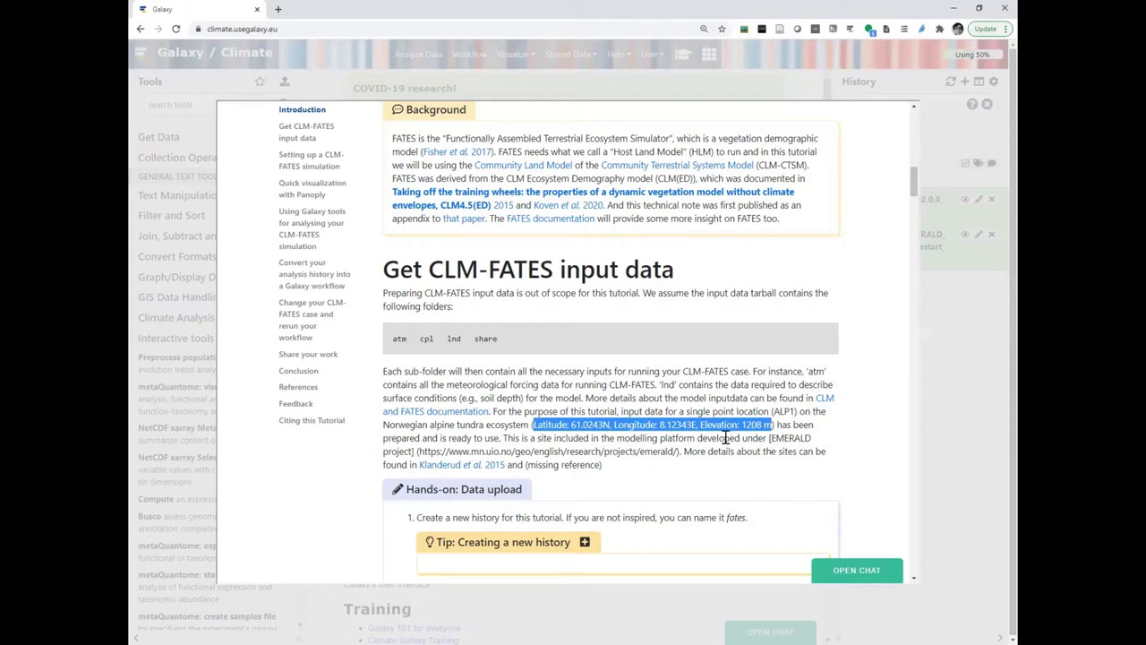
{"action": "scroll", "coordinate": [724, 436], "scroll_direction": "down", "scroll_amount": 1}
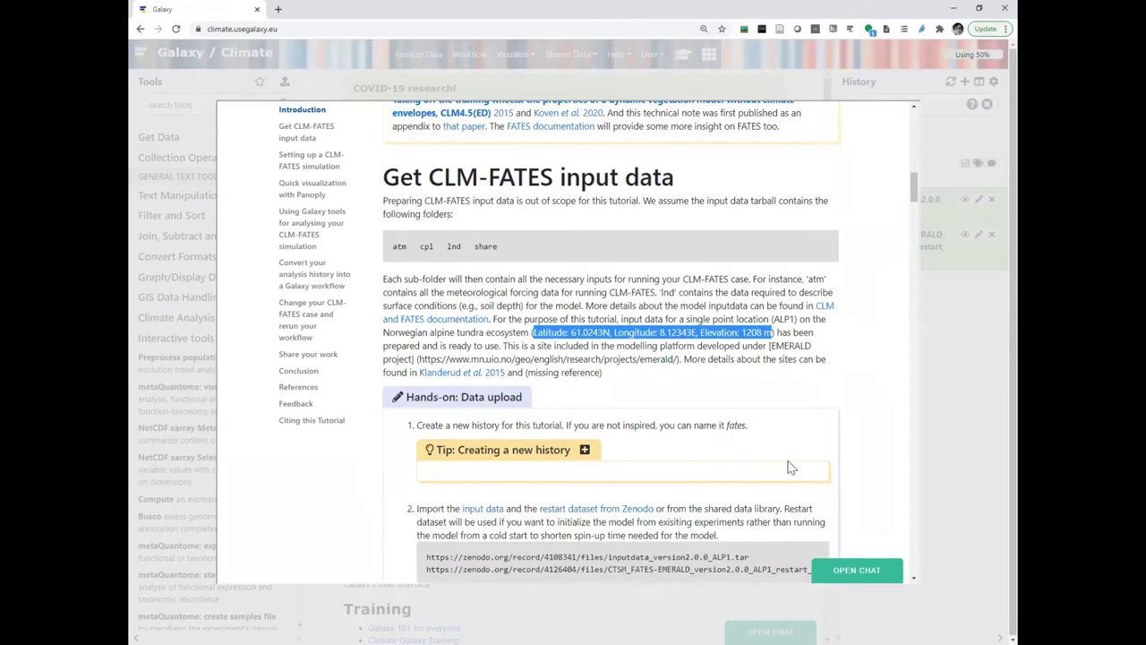
{"action": "scroll", "coordinate": [733, 436], "scroll_direction": "down", "scroll_amount": 2}
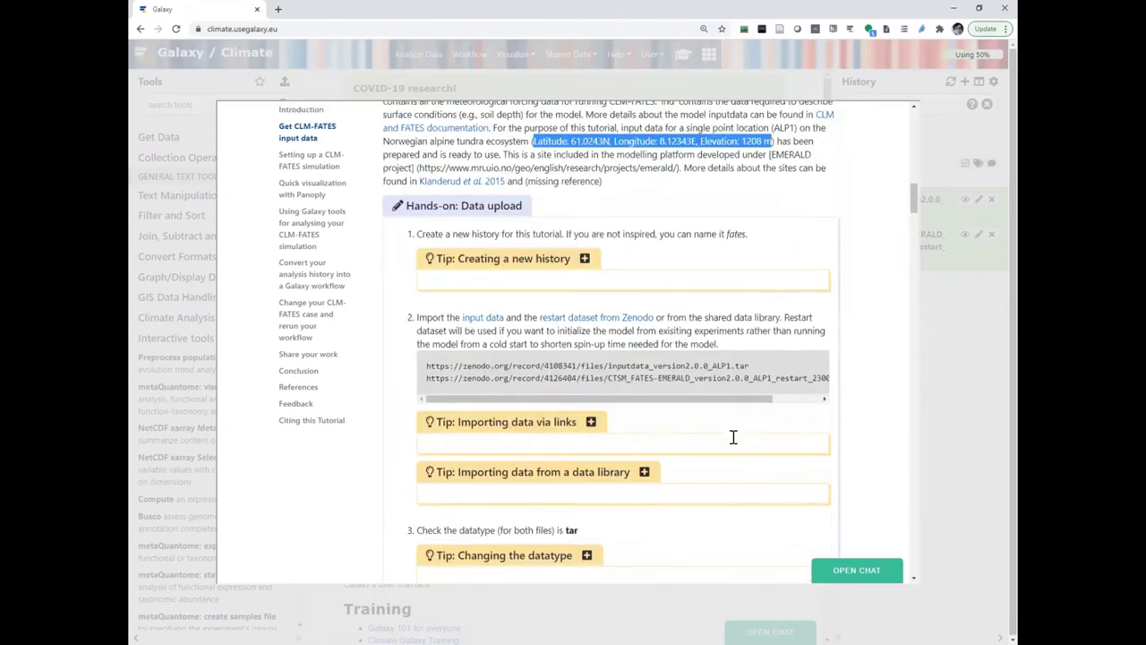
{"action": "scroll", "coordinate": [733, 436], "scroll_direction": "down", "scroll_amount": 1}
{"action": "left_click_drag", "start_coordinate": [608, 279], "coordinate": [756, 284]}
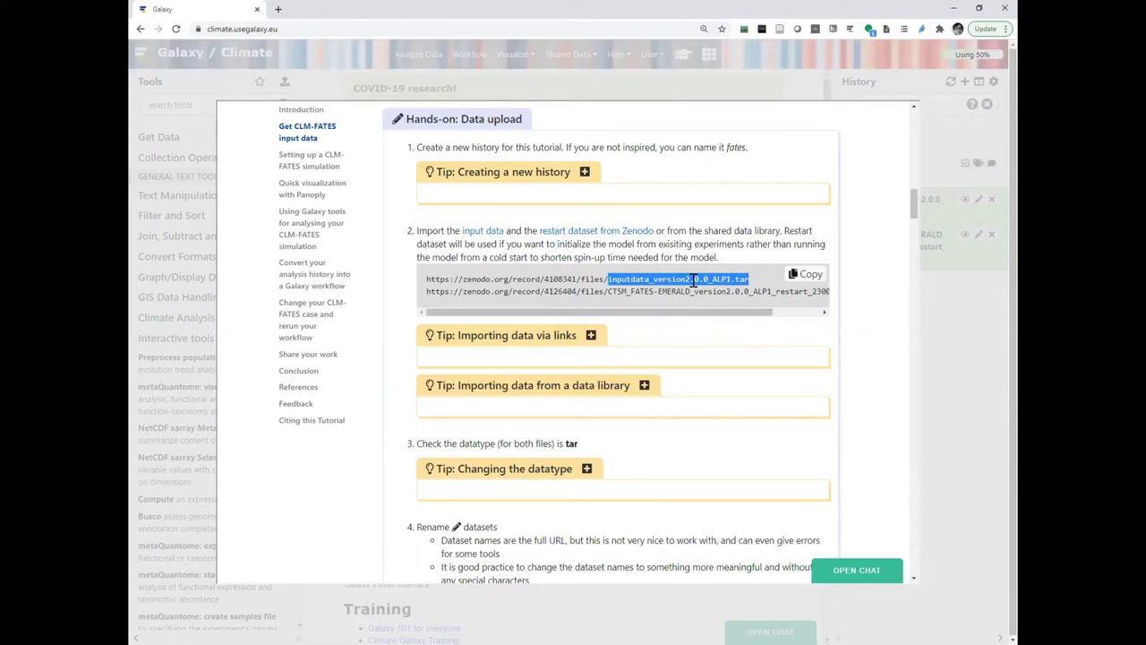
Step: Review the tutorial's restart file name, highlighting its year 2300, the dataset preparation advice, and the parameters for creating a CTSM/FATES-EMERALD case
{"action": "scroll", "coordinate": [764, 321], "scroll_direction": "right", "scroll_amount": 3}
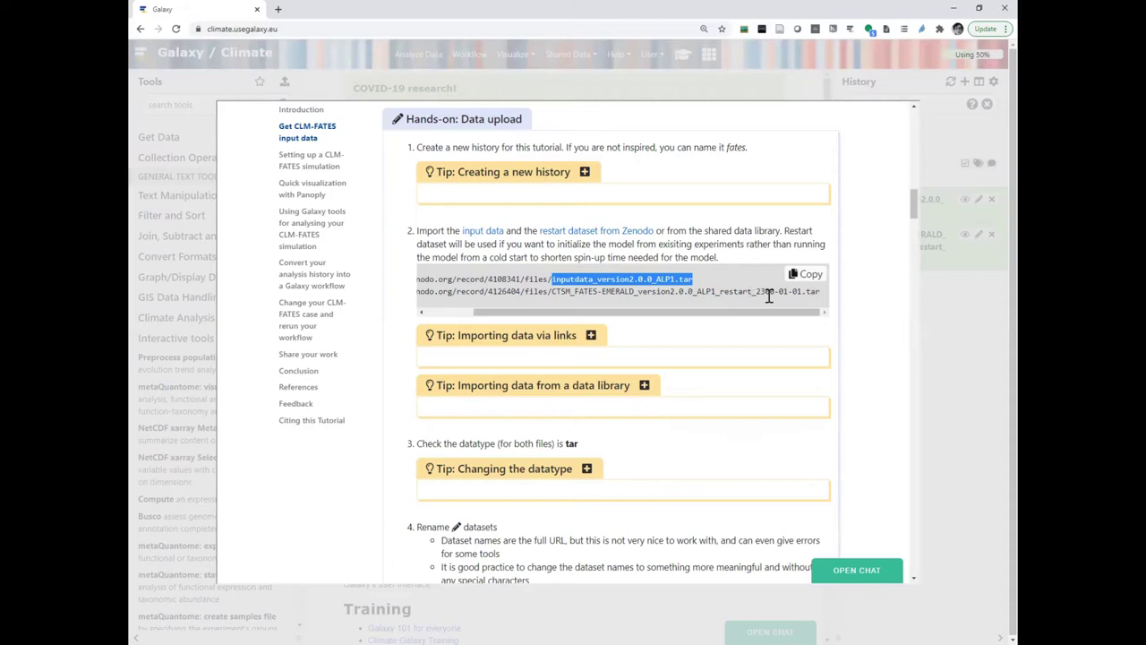
{"action": "left_click_drag", "start_coordinate": [756, 292], "coordinate": [775, 294]}
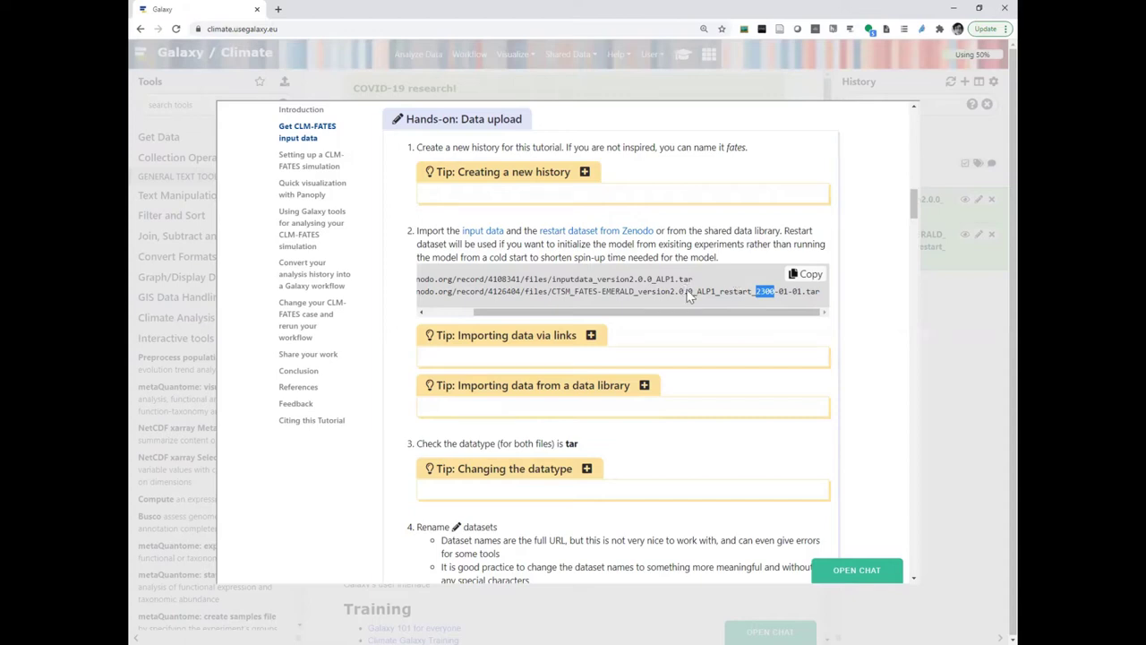
{"action": "scroll", "coordinate": [690, 295], "scroll_direction": "down", "scroll_amount": 1}
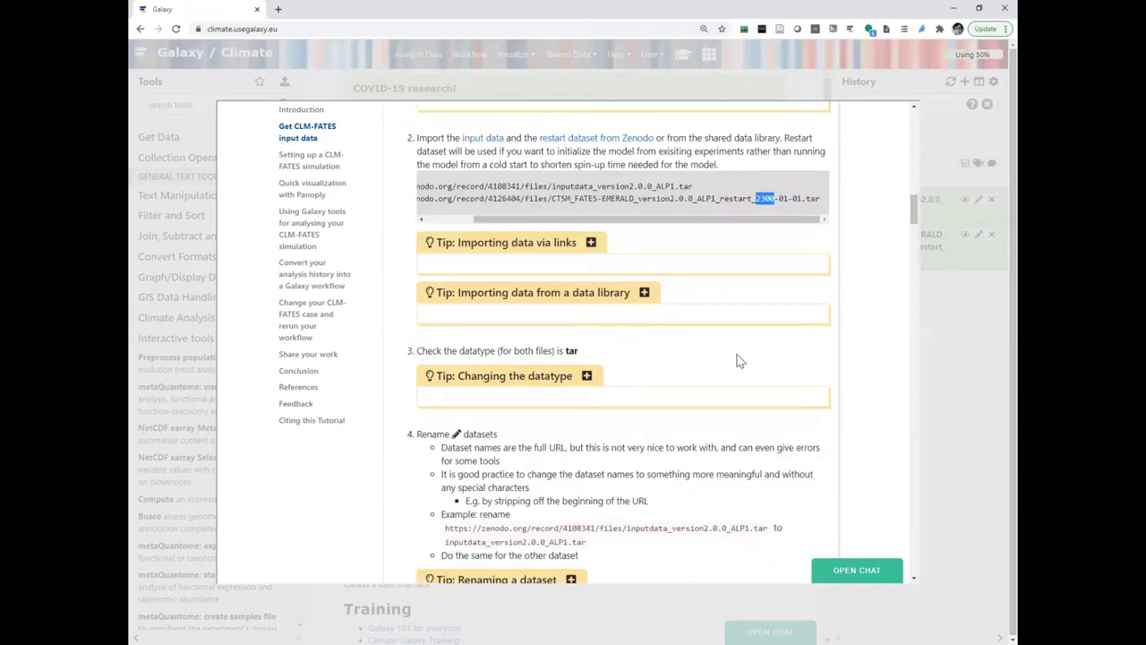
{"action": "scroll", "coordinate": [740, 360], "scroll_direction": "down", "scroll_amount": 1}
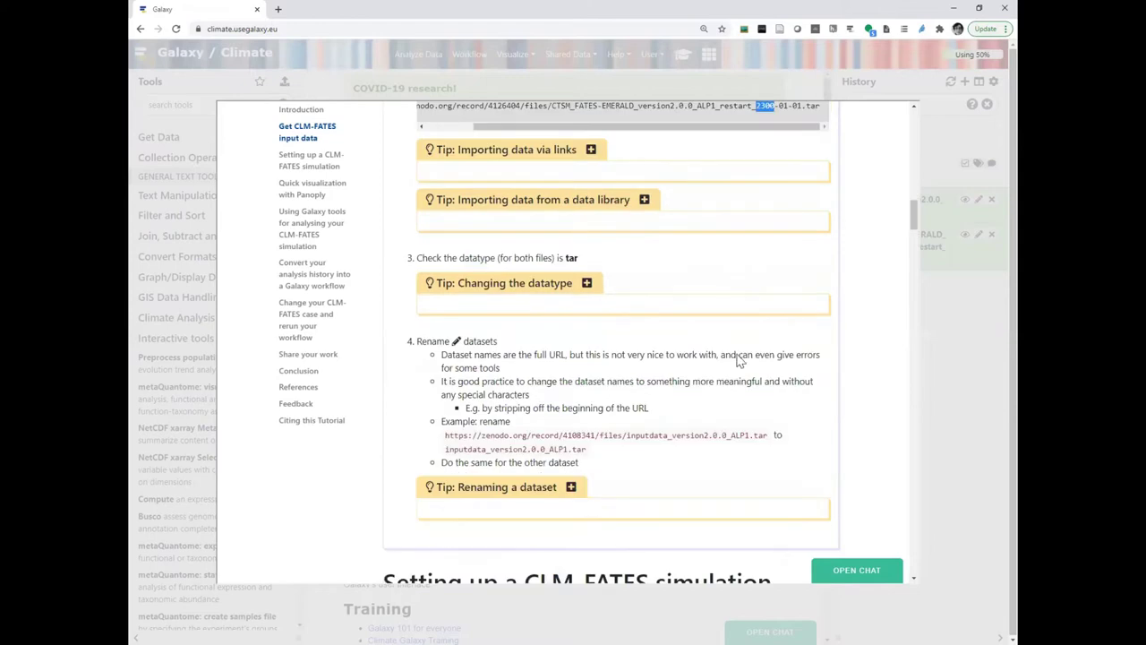
{"action": "scroll", "coordinate": [740, 360], "scroll_direction": "down", "scroll_amount": 2}
{"action": "scroll", "coordinate": [739, 360], "scroll_direction": "down", "scroll_amount": 2}
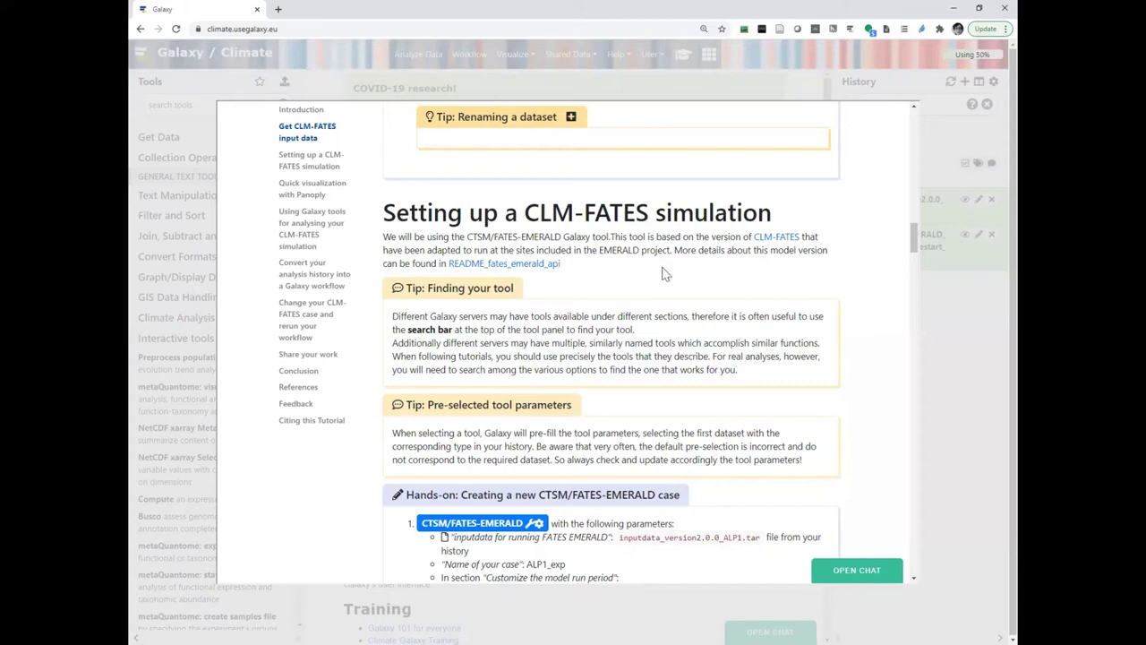
{"action": "scroll", "coordinate": [661, 262], "scroll_direction": "down", "scroll_amount": 1}
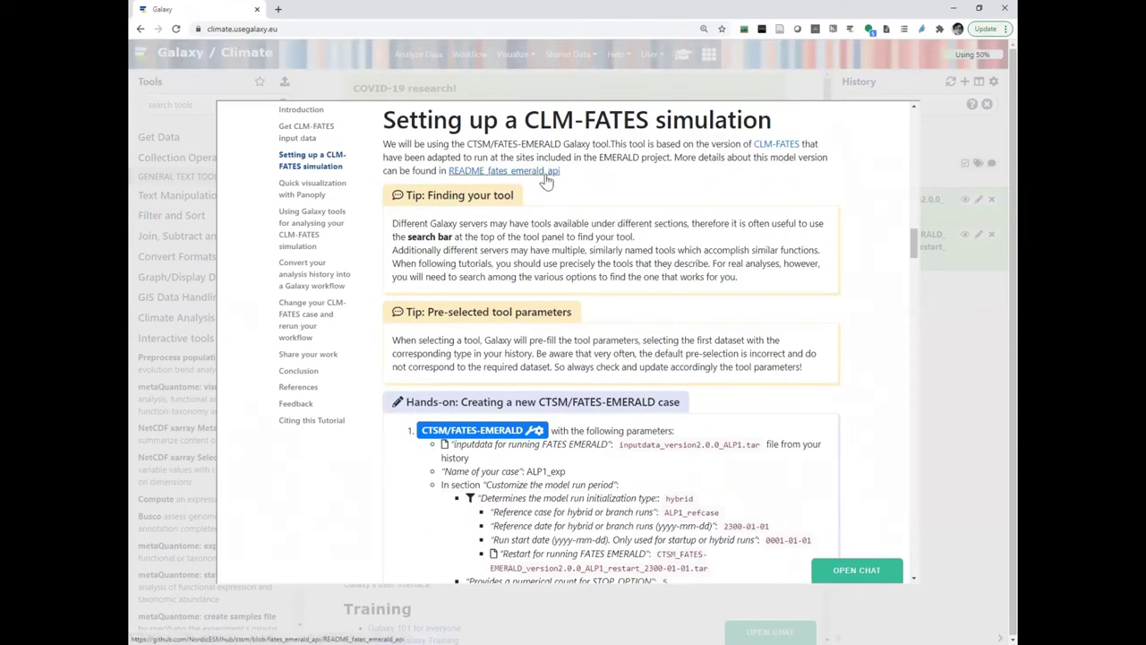
{"action": "scroll", "coordinate": [663, 292], "scroll_direction": "down", "scroll_amount": 1}
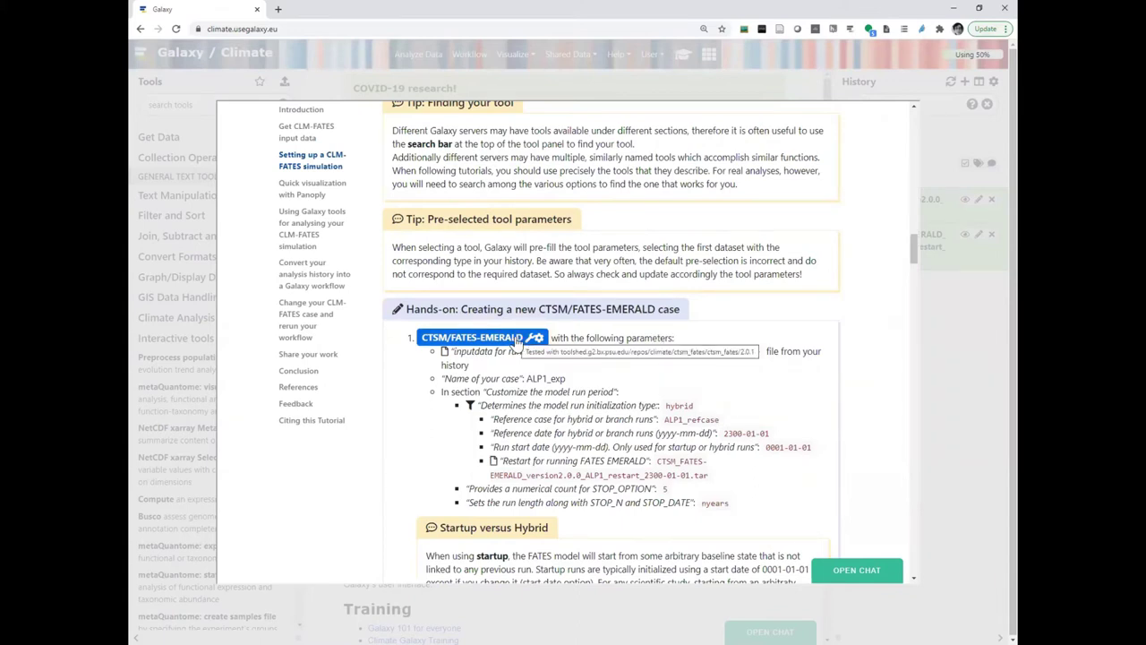
Step: Open the CTSM/FATES-EMERALD tool from the tutorial and set the model run initialization type to hybrid
{"action": "left_click", "coordinate": [516, 341]}
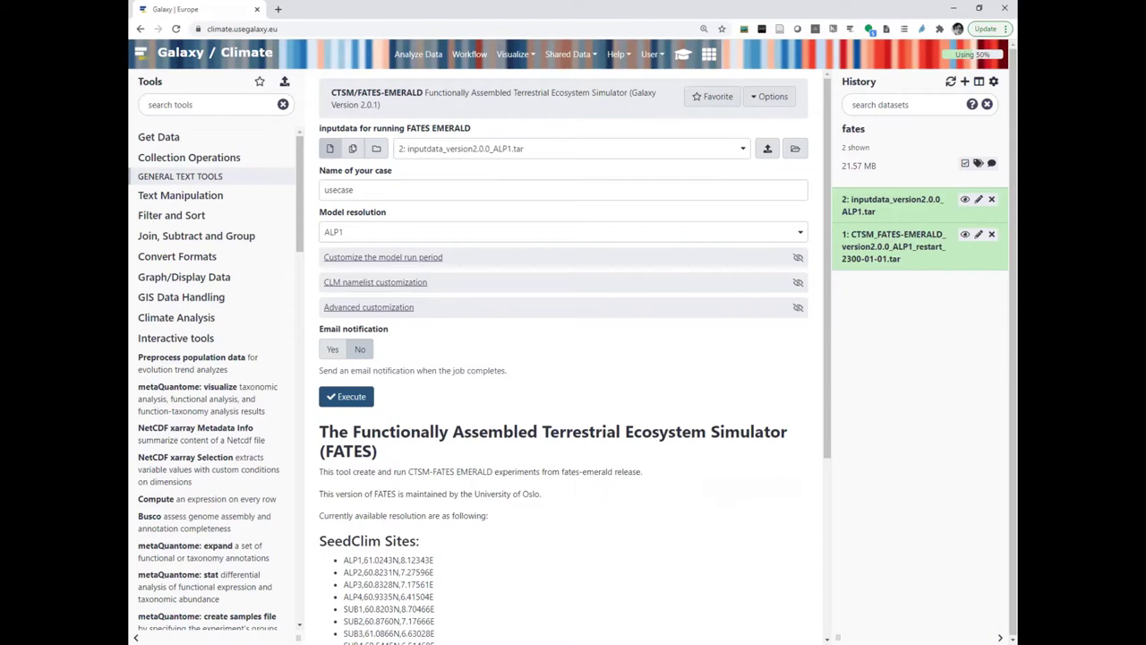
{"action": "left_click", "coordinate": [414, 260]}
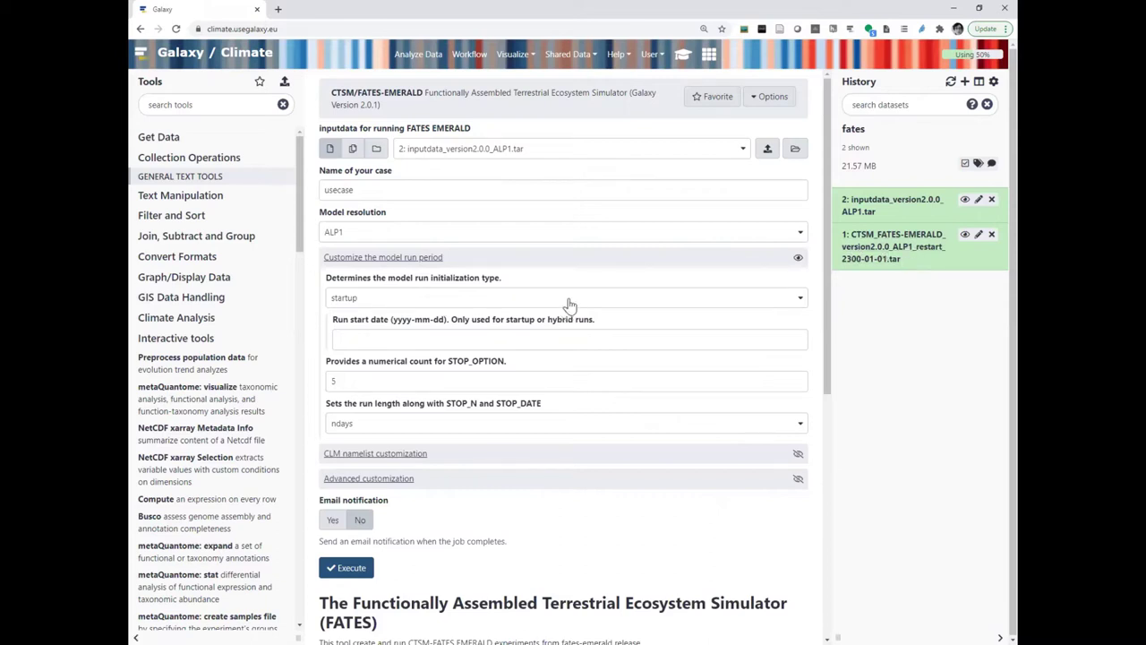
{"action": "left_click", "coordinate": [439, 304]}
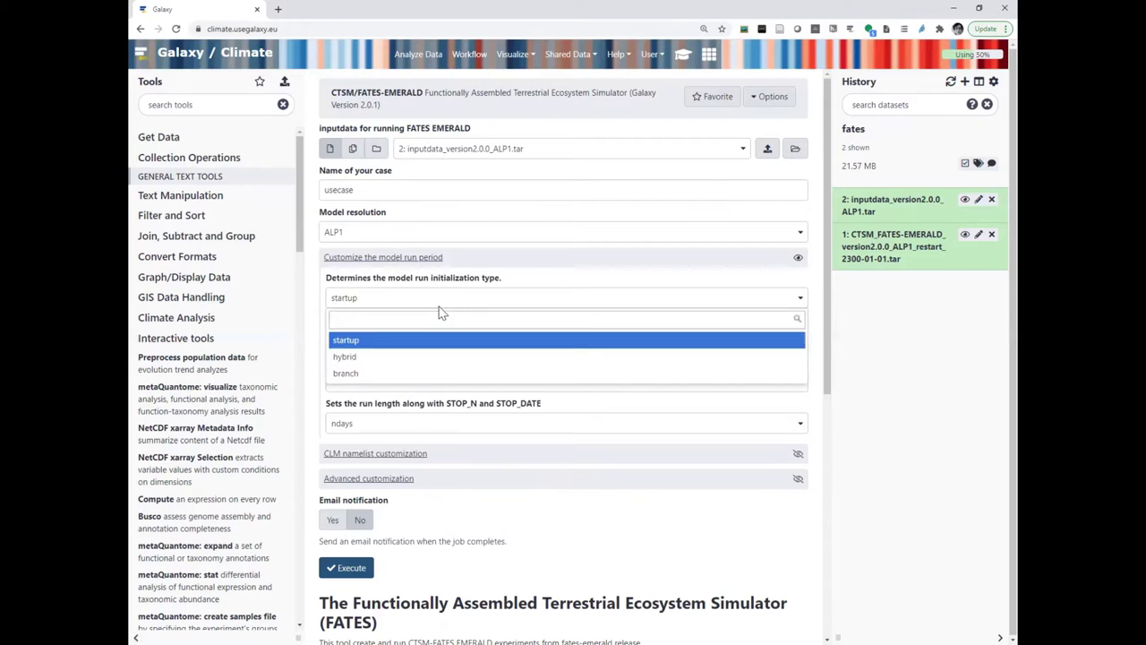
{"action": "left_click", "coordinate": [363, 361]}
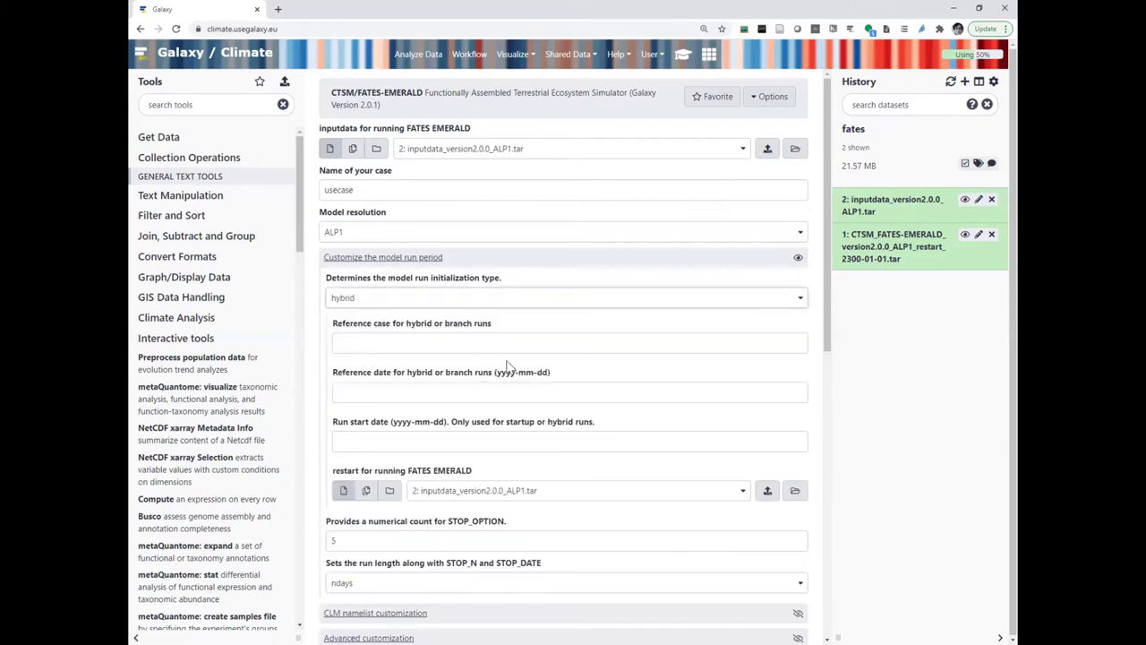
Step: Enter ALP1_refcase as the reference case and 2300-01-01 as the reference date for the hybrid run
{"action": "left_click", "coordinate": [431, 344]}
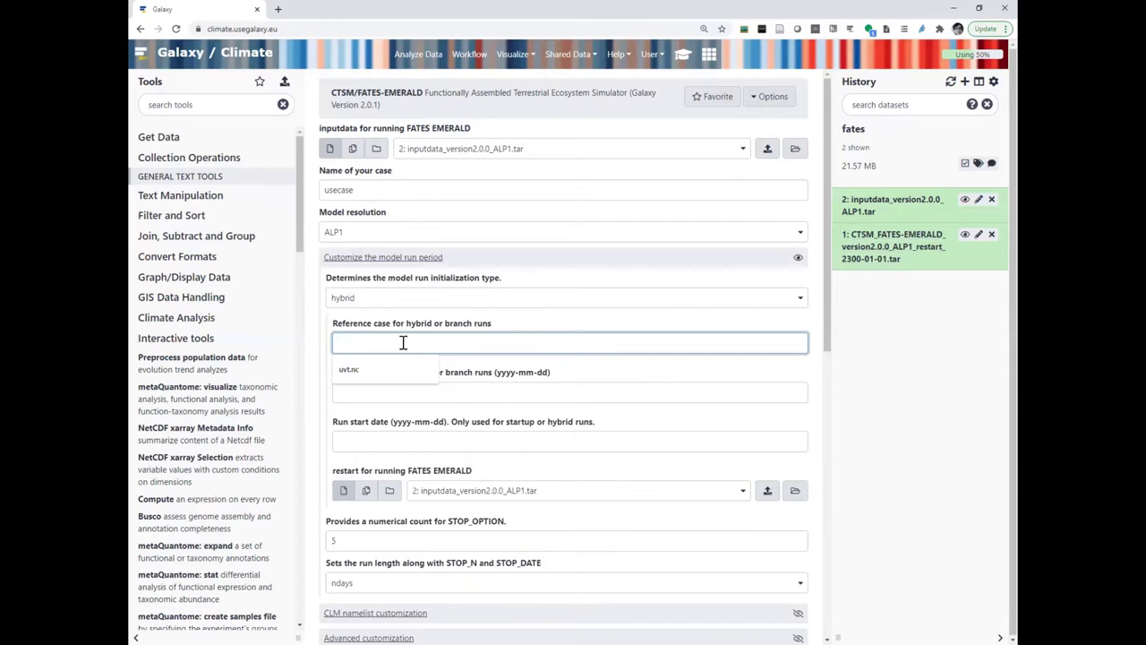
{"action": "type", "text": "ALP1"}
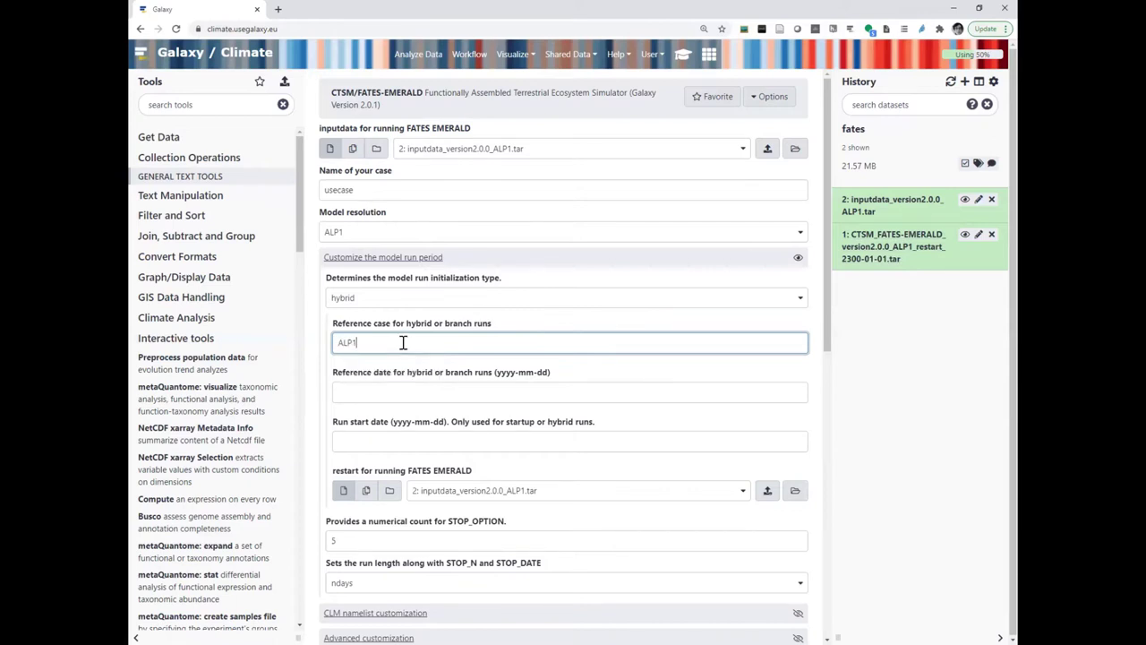
{"action": "type", "text": "_refcase"}
{"action": "left_click", "coordinate": [380, 396]}
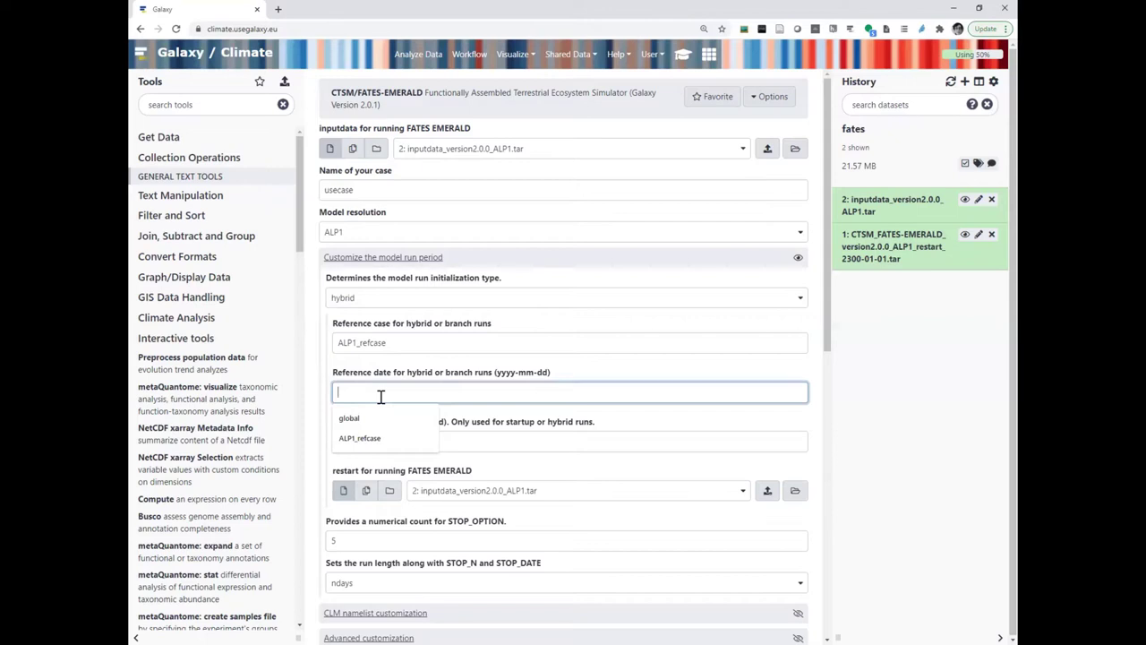
{"action": "type", "text": "2"}
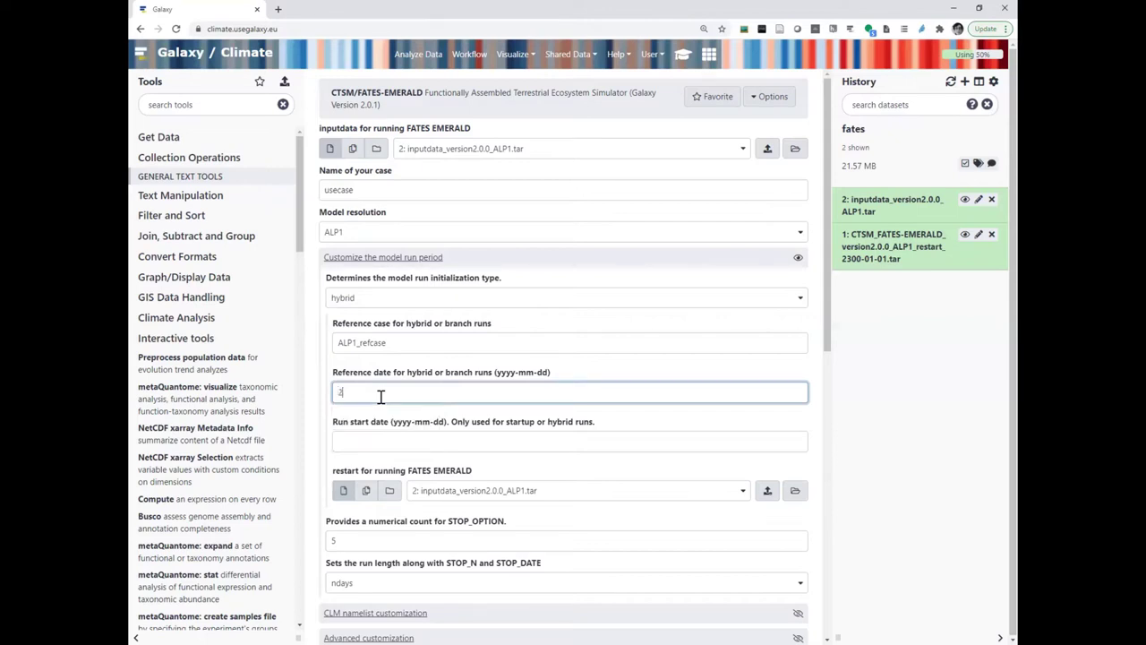
{"action": "type", "text": "300"}
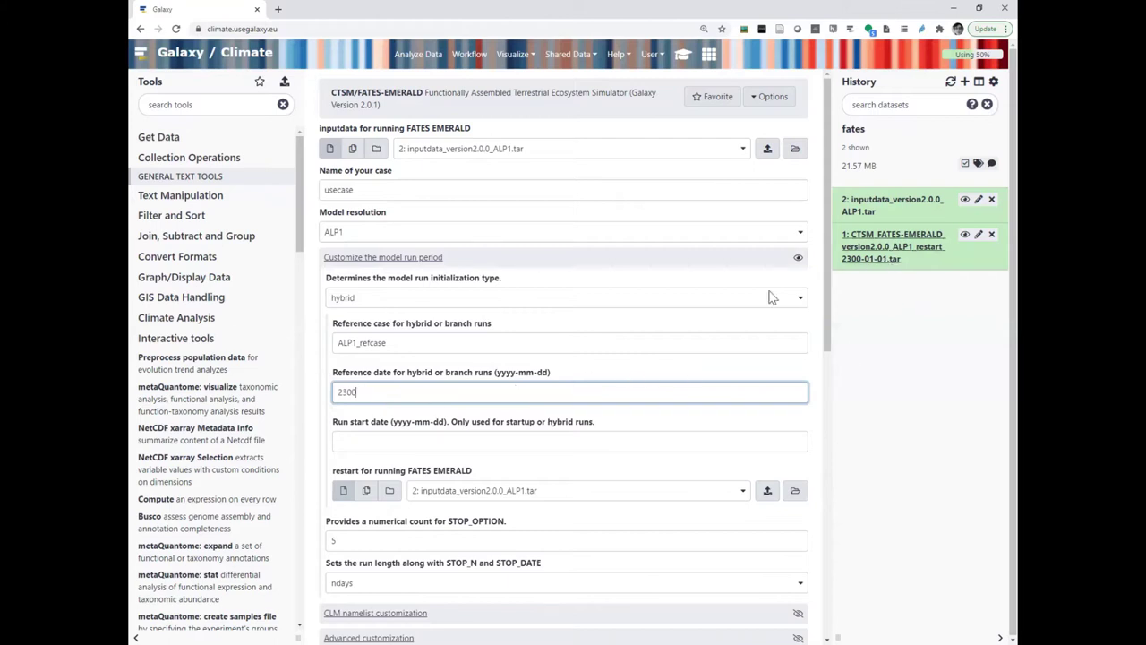
{"action": "type", "text": "-01-01"}
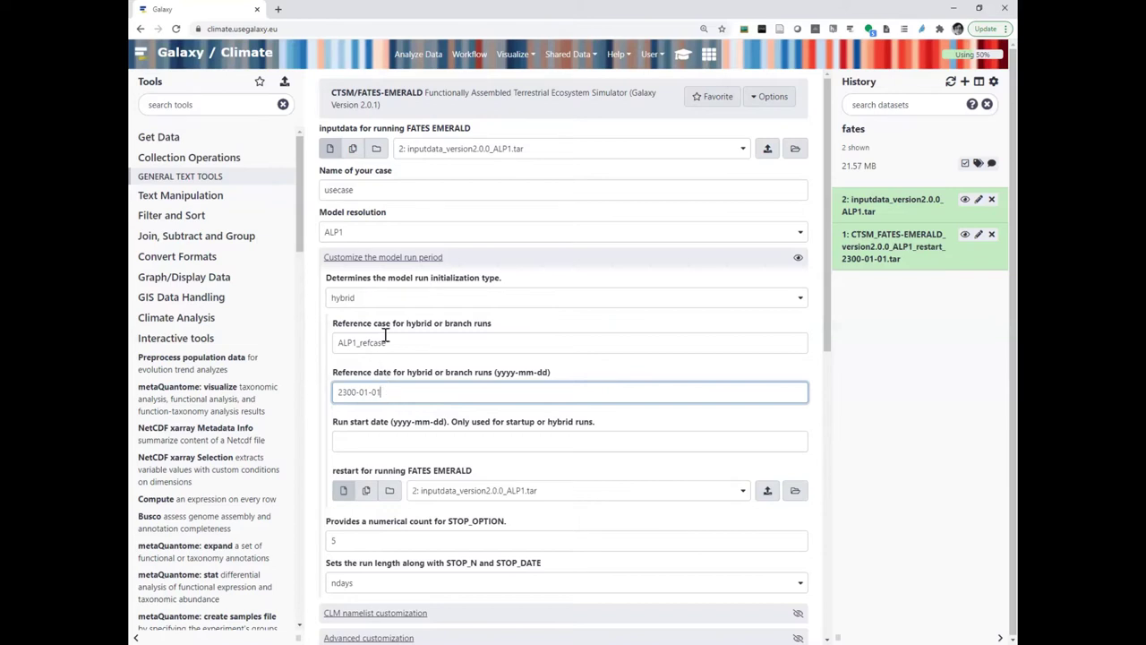
Step: Set the run start date to 0001-01-01 and choose ALP1 as the model resolution
{"action": "left_click", "coordinate": [379, 443]}
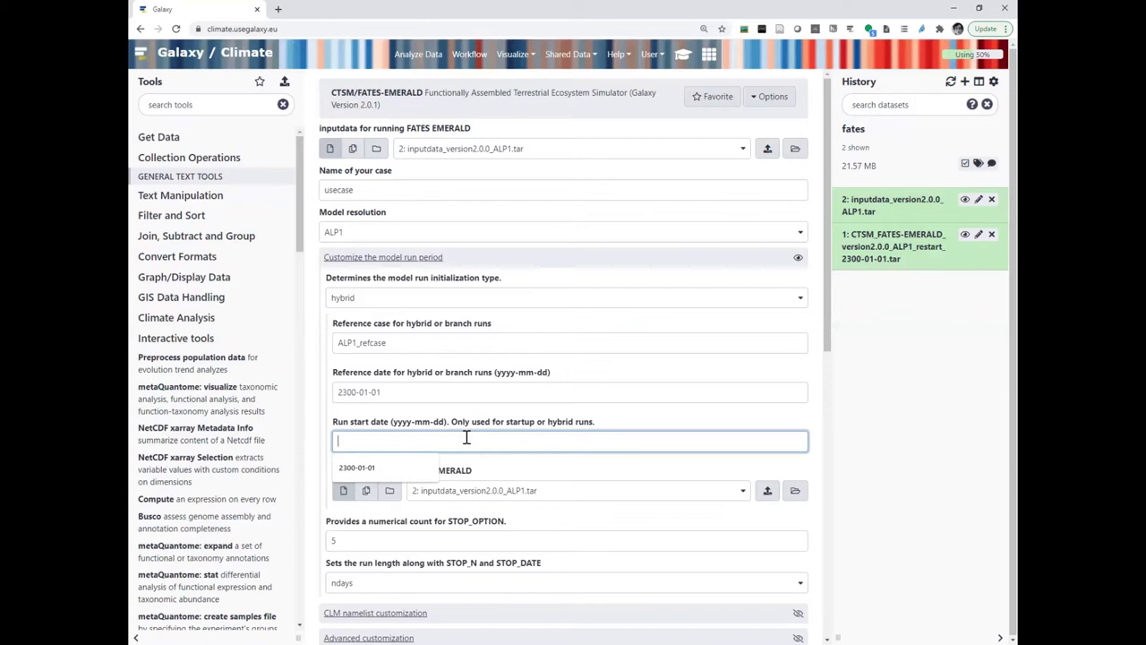
{"action": "type", "text": "000"}
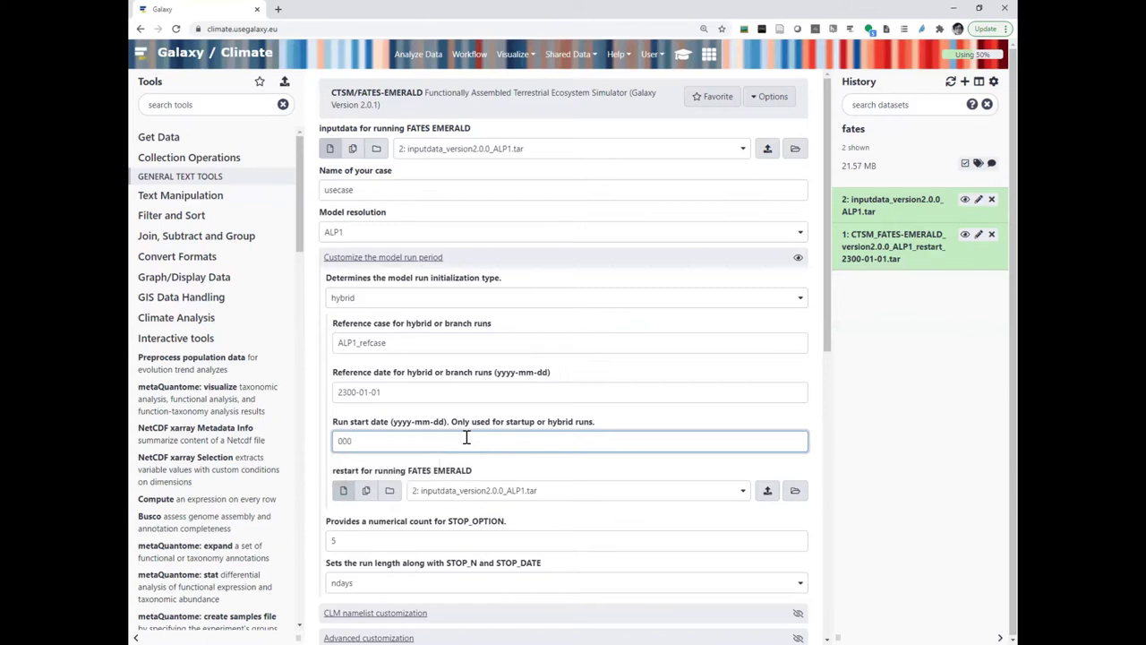
{"action": "type", "text": "1-01-01"}
{"action": "left_click", "coordinate": [376, 236]}
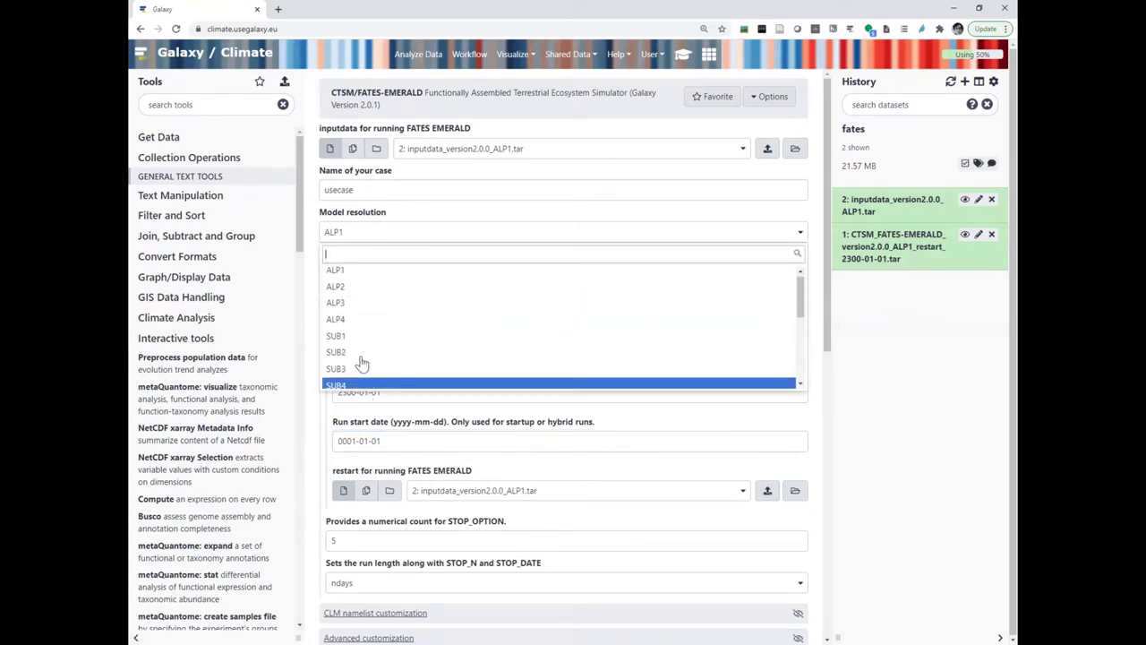
{"action": "left_click", "coordinate": [370, 275]}
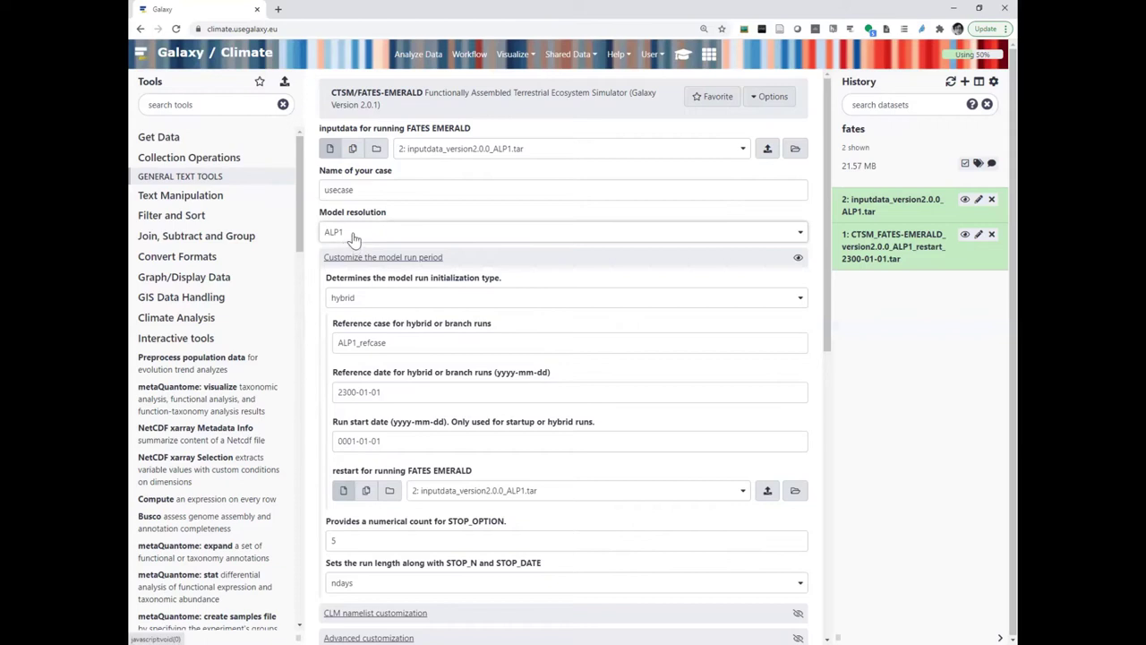
Step: Replace the default case name with ALP1_exp
{"action": "left_click", "coordinate": [392, 189]}
{"action": "double_click", "coordinate": [391, 189]}
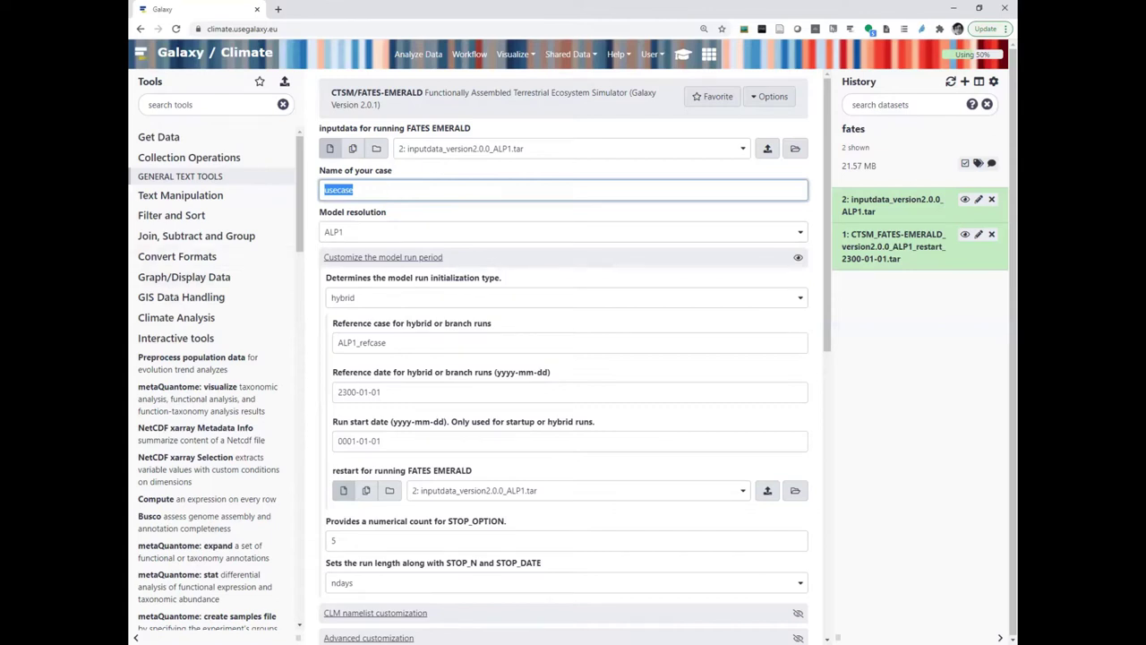
{"action": "left_click", "coordinate": [482, 189]}
{"action": "key", "text": "BackSpace"}
{"action": "key", "text": "BackSpace"}
{"action": "key", "text": "BackSpace"}
{"action": "key", "text": "BackSpace"}
{"action": "key", "text": "BackSpace"}
{"action": "key", "text": "BackSpace"}
{"action": "type", "text": "A"}
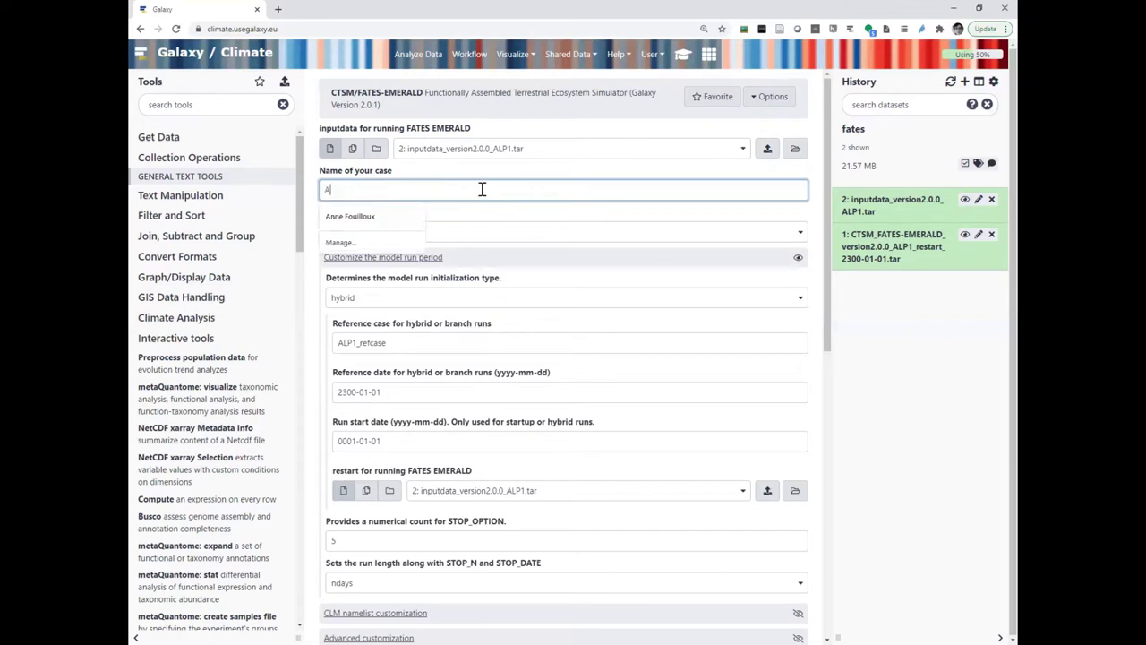
{"action": "type", "text": "LP1_exp"}
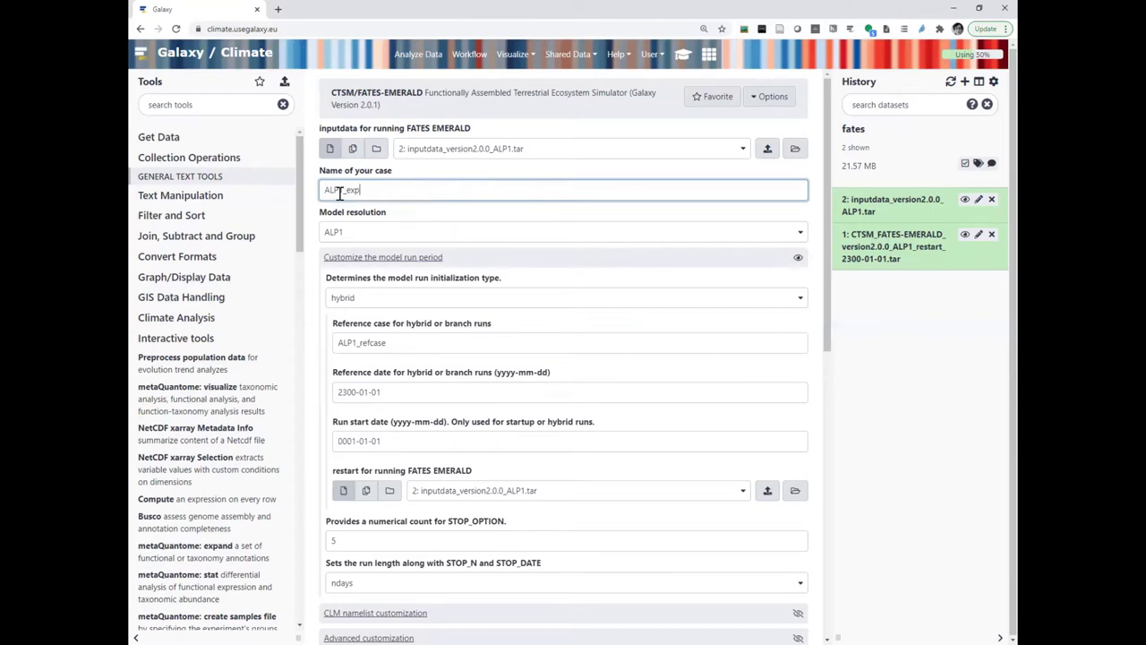
{"action": "left_click_drag", "start_coordinate": [344, 189], "coordinate": [325, 189]}
{"action": "left_click", "coordinate": [351, 190]}
Step: Choose CTSM_FATES-EMERALD_version2.0.0_ALP1_restart_2300-01-01.tar as the restart dataset for running FATES EMERALD
{"action": "scroll", "coordinate": [506, 219], "scroll_direction": "down", "scroll_amount": 1}
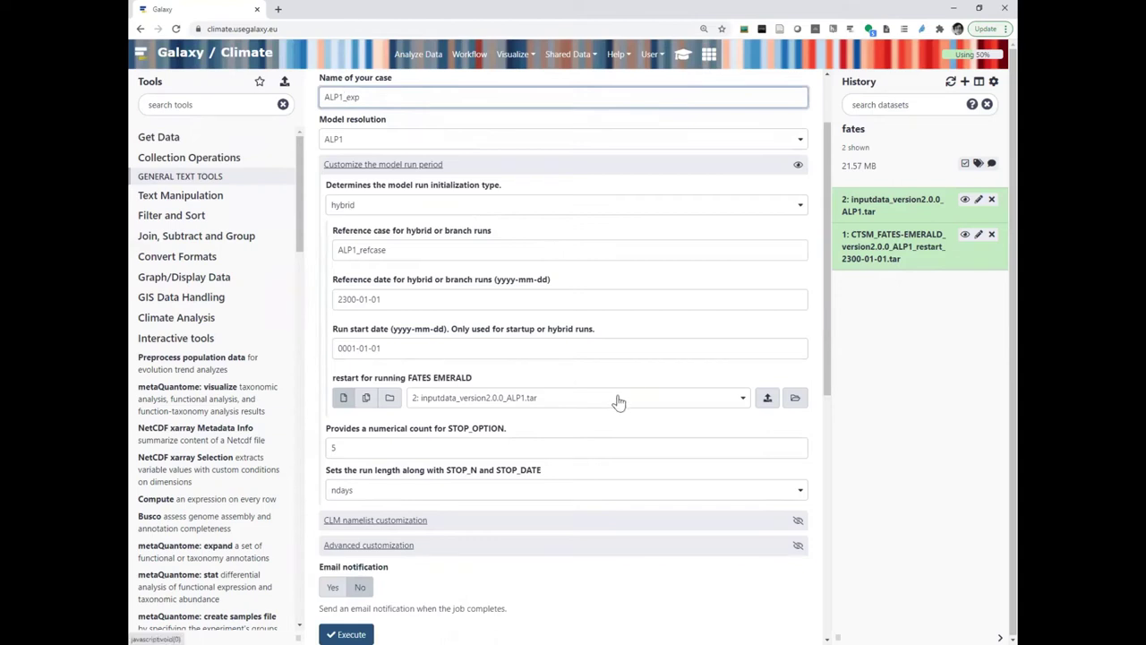
{"action": "left_click", "coordinate": [497, 406]}
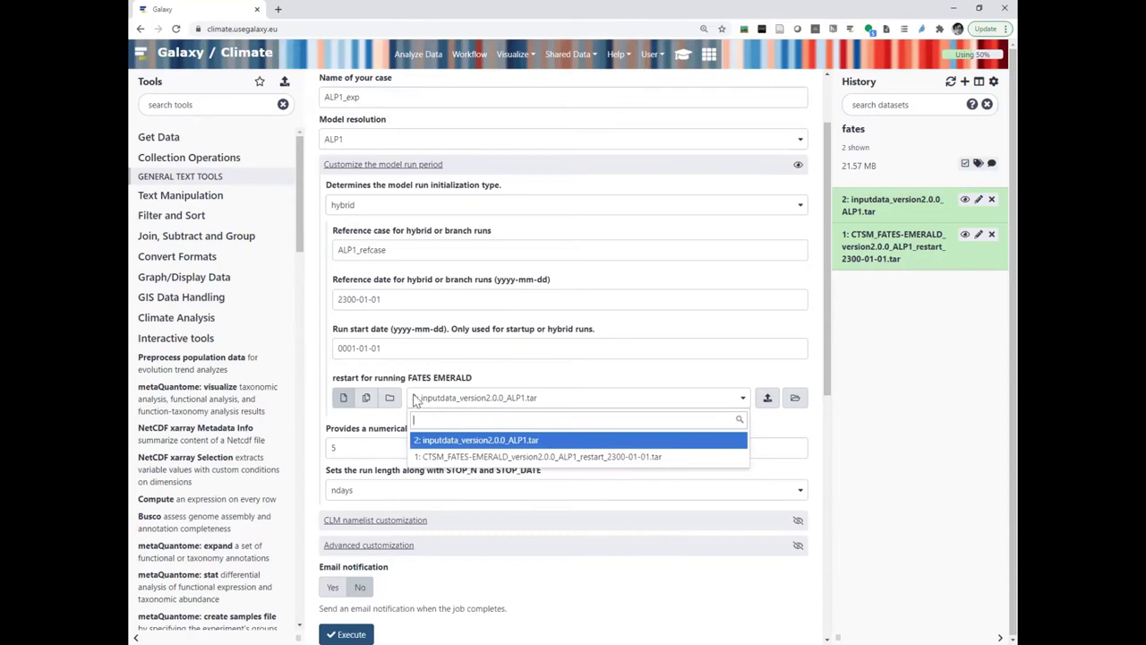
{"action": "left_click", "coordinate": [510, 458]}
{"action": "scroll", "coordinate": [573, 367], "scroll_direction": "up", "scroll_amount": 1}
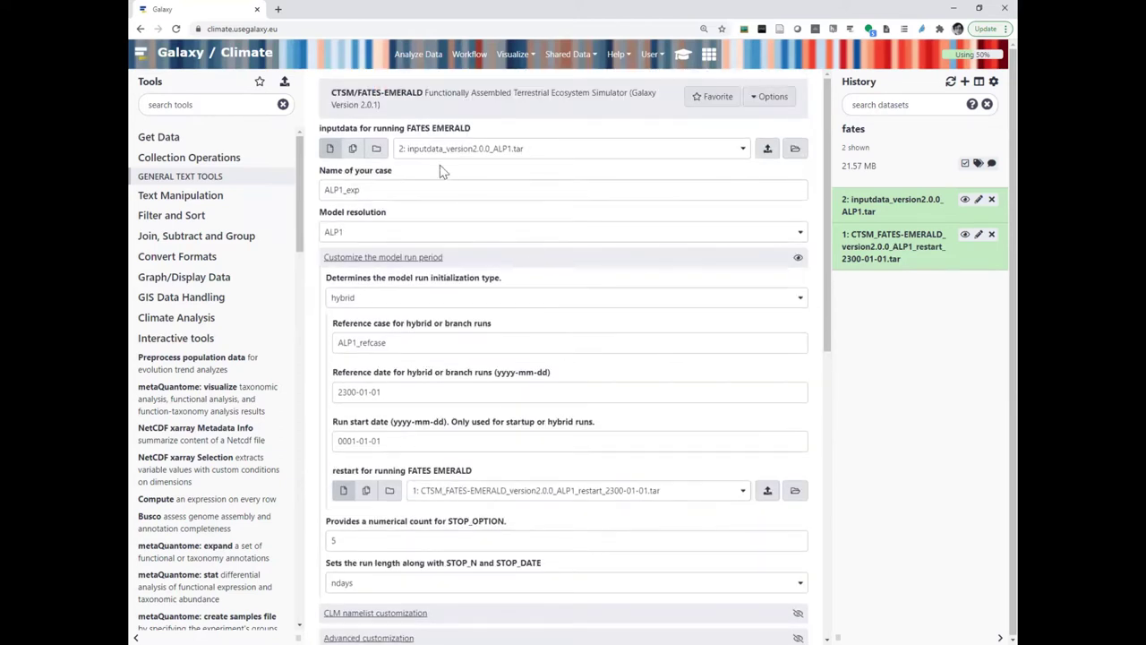
Step: Set the run length unit used with STOP_N and STOP_DATE to nyears
{"action": "scroll", "coordinate": [539, 417], "scroll_direction": "down", "scroll_amount": 1}
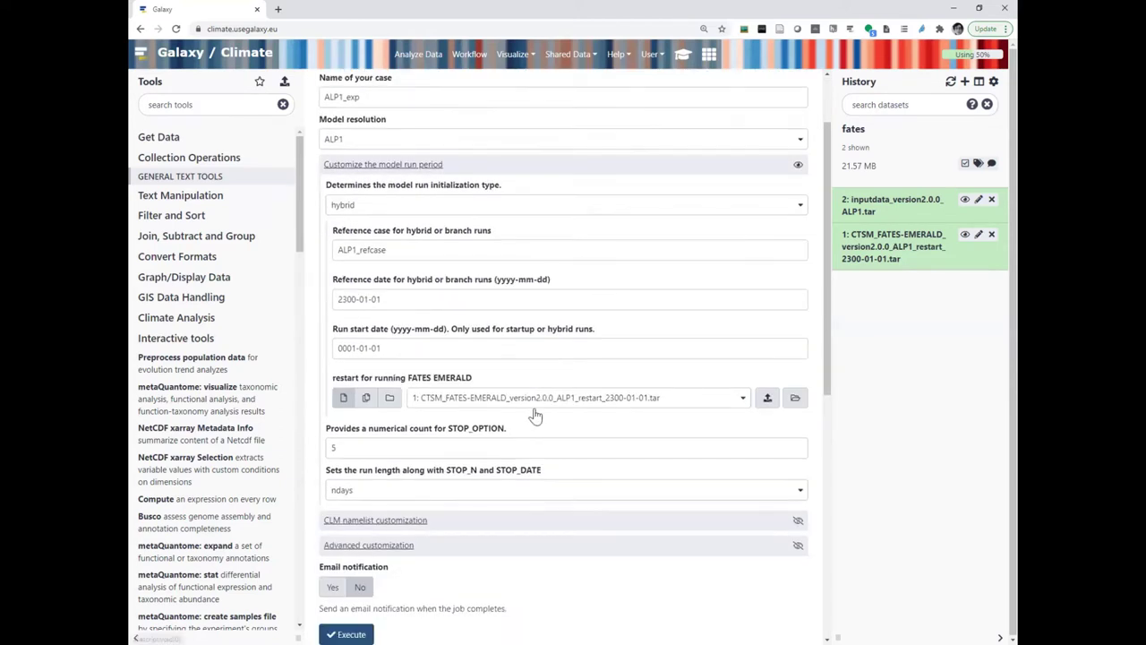
{"action": "scroll", "coordinate": [457, 436], "scroll_direction": "down", "scroll_amount": 1}
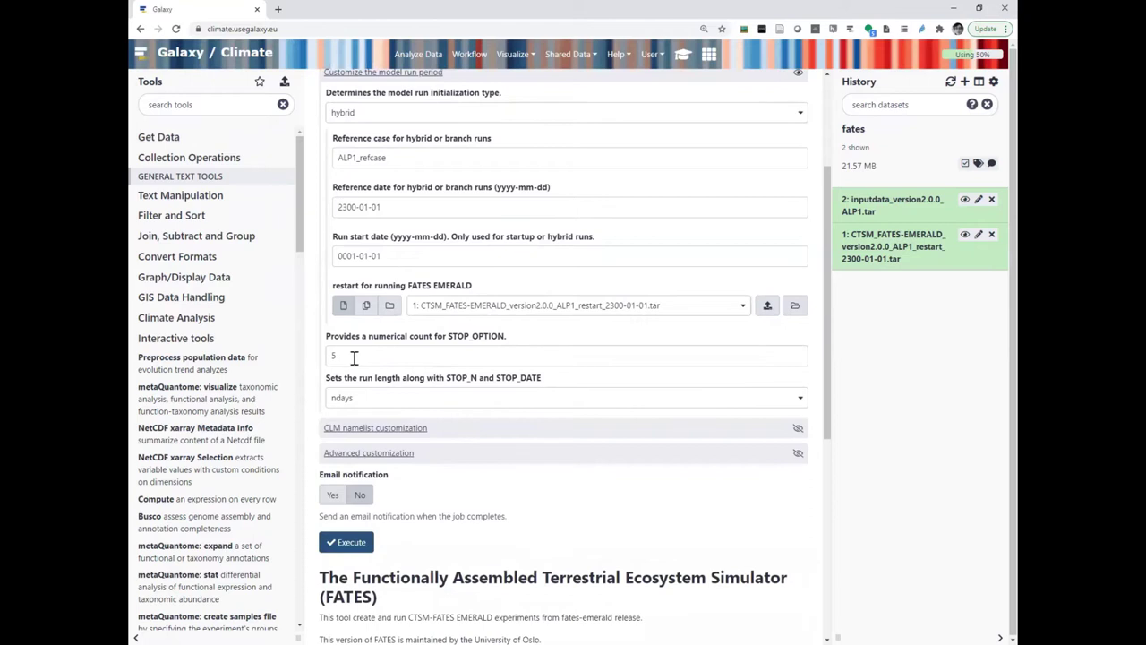
{"action": "left_click", "coordinate": [368, 407]}
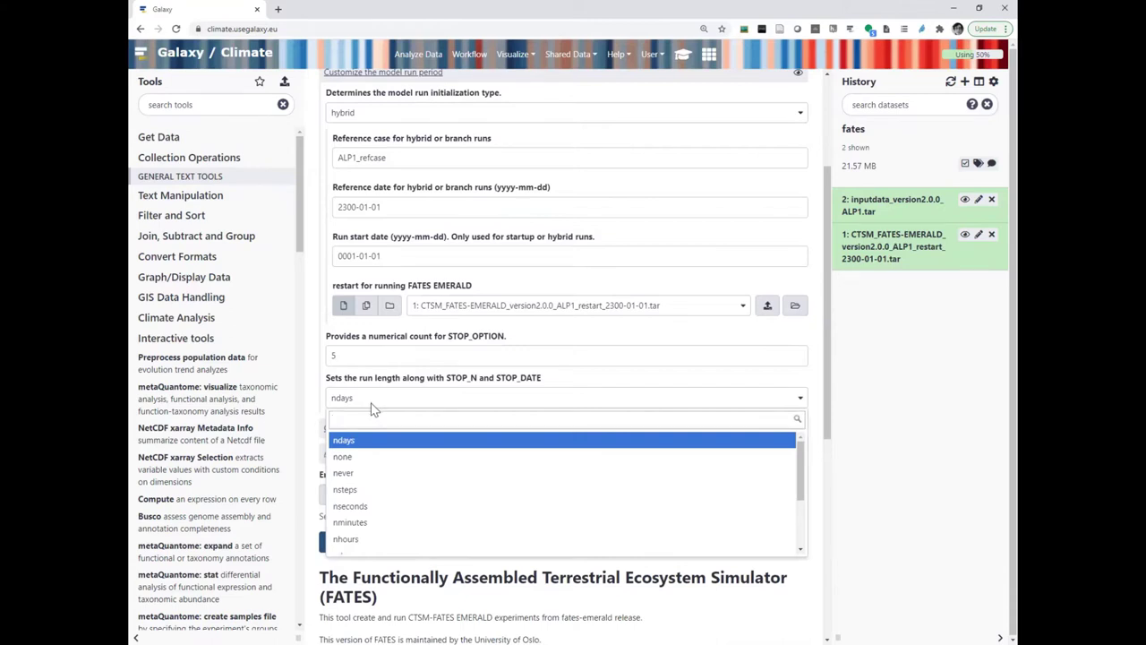
{"action": "type", "text": "nyea"}
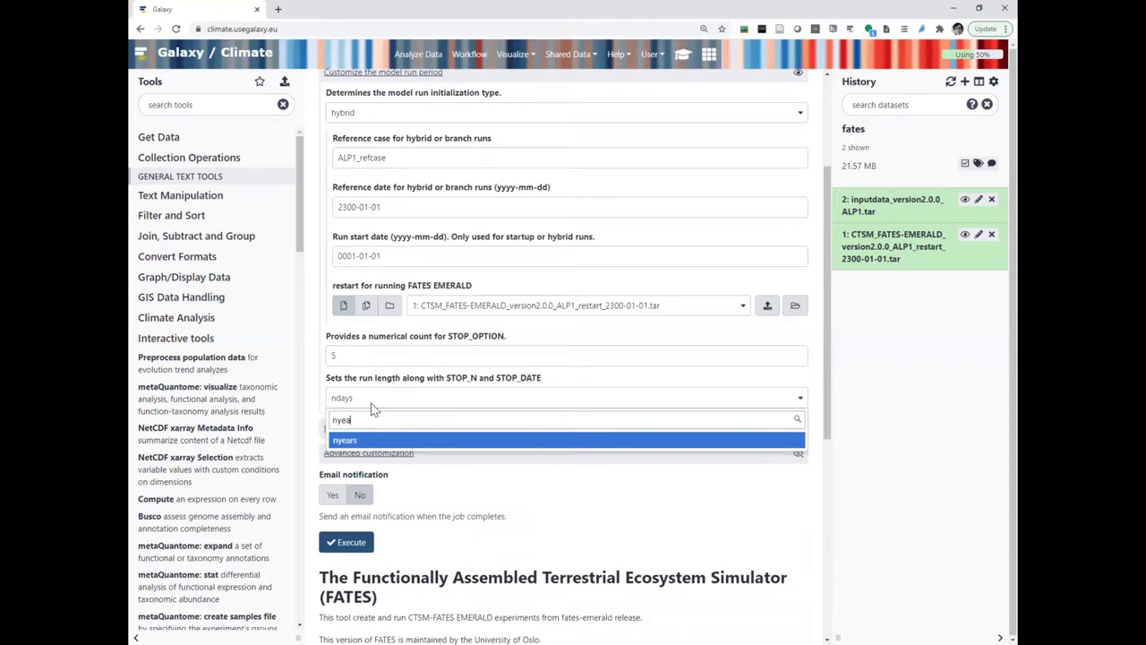
{"action": "left_click", "coordinate": [351, 440]}
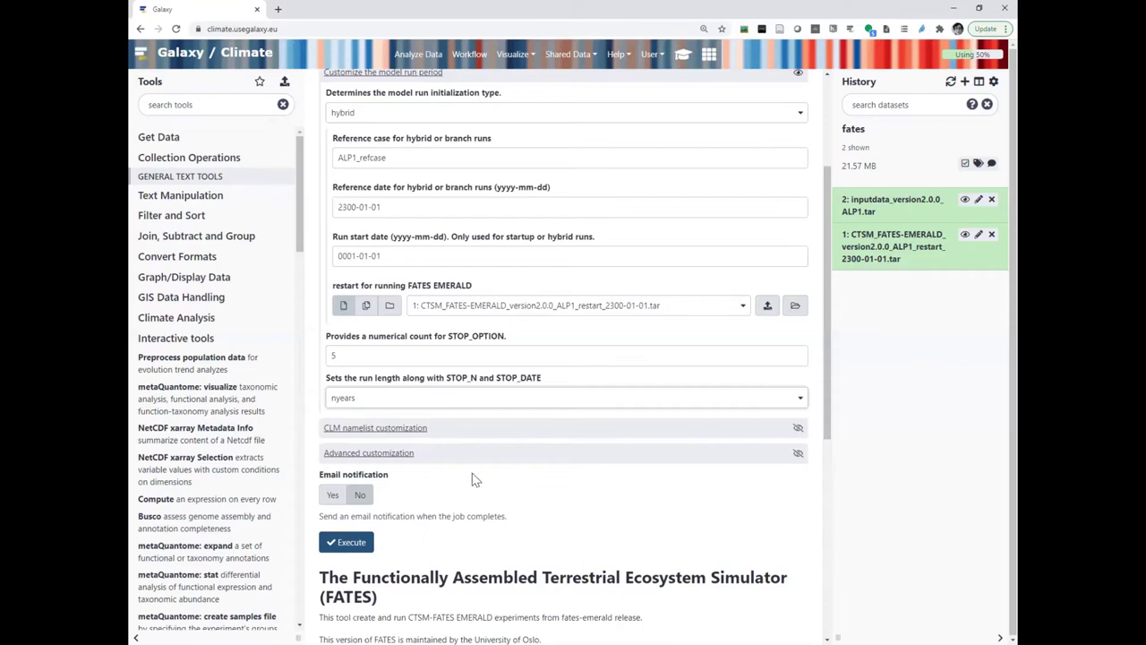
Step: Execute the CTSM/FATES-EMERALD job and look through its output datasets in the fates history
{"action": "left_click", "coordinate": [350, 543]}
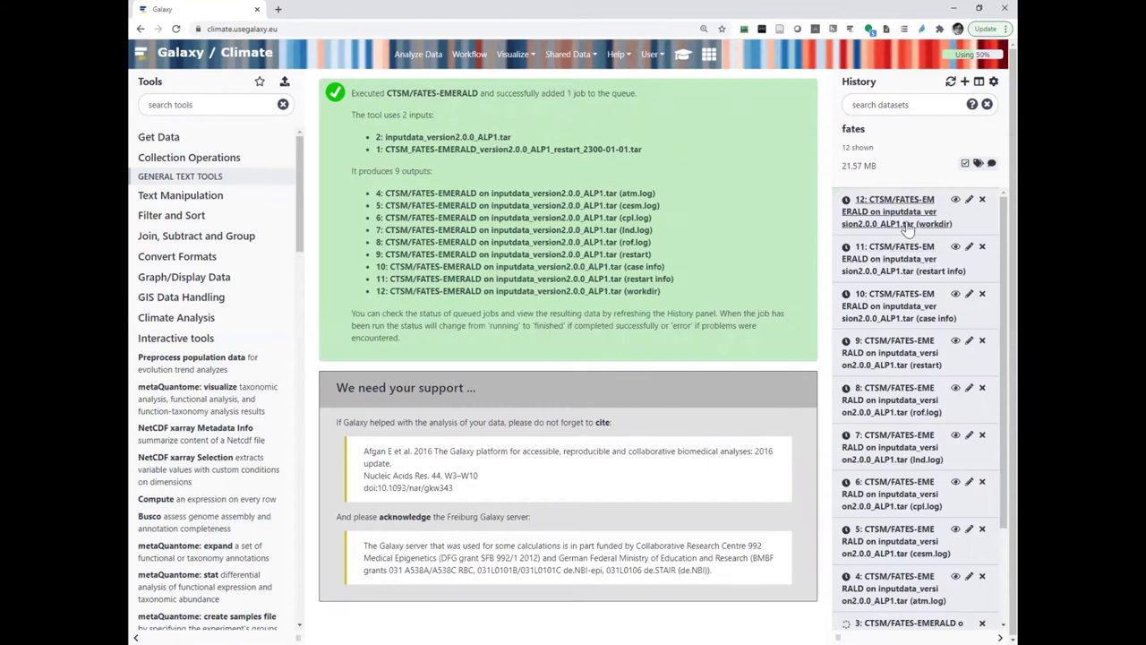
{"action": "scroll", "coordinate": [907, 233], "scroll_direction": "down", "scroll_amount": 2}
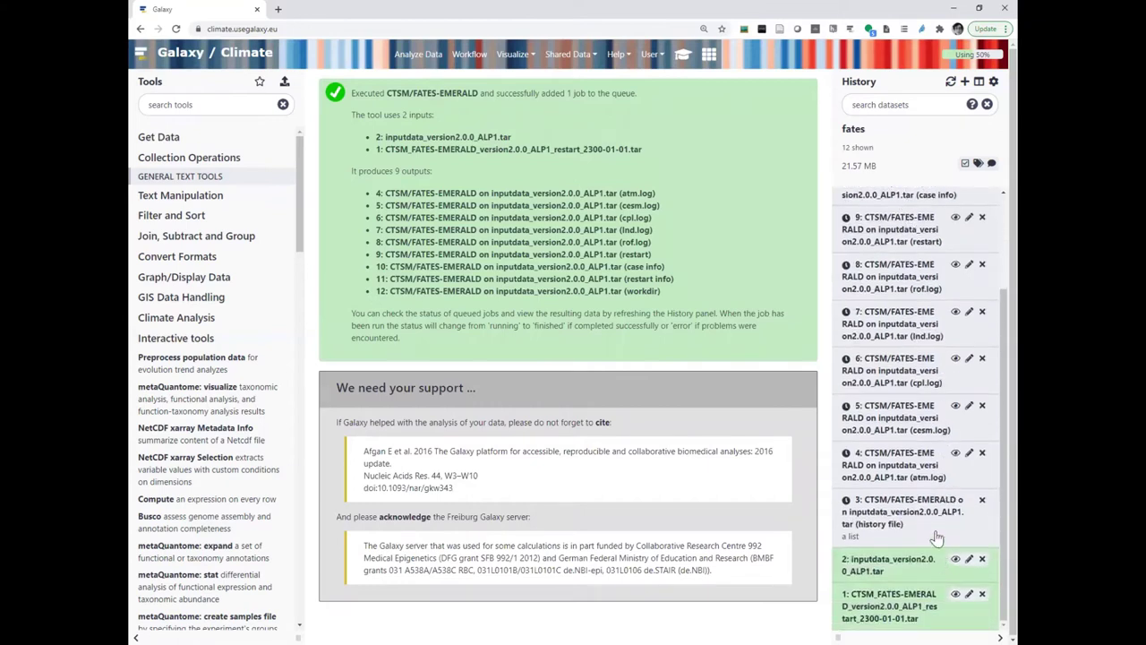
{"action": "scroll", "coordinate": [928, 523], "scroll_direction": "up", "scroll_amount": 1}
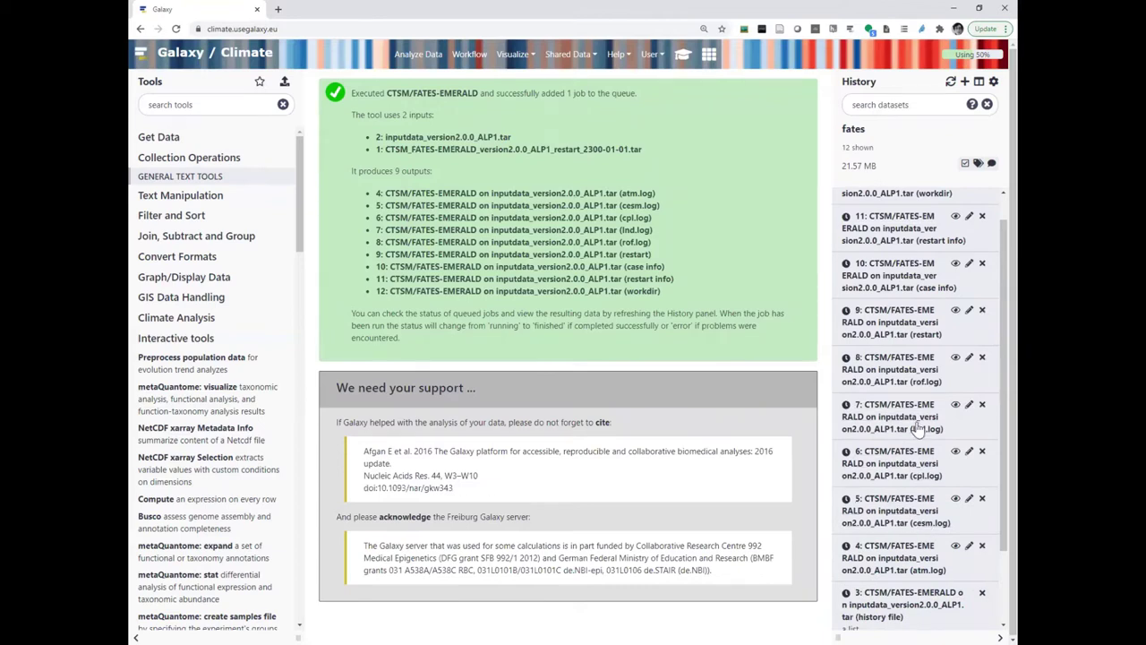
Step: Examine the CTSM/FATES-EMERALD output entries in the fates history, from the workdir and log files to the history file collection
{"action": "scroll", "coordinate": [895, 473], "scroll_direction": "down", "scroll_amount": 1}
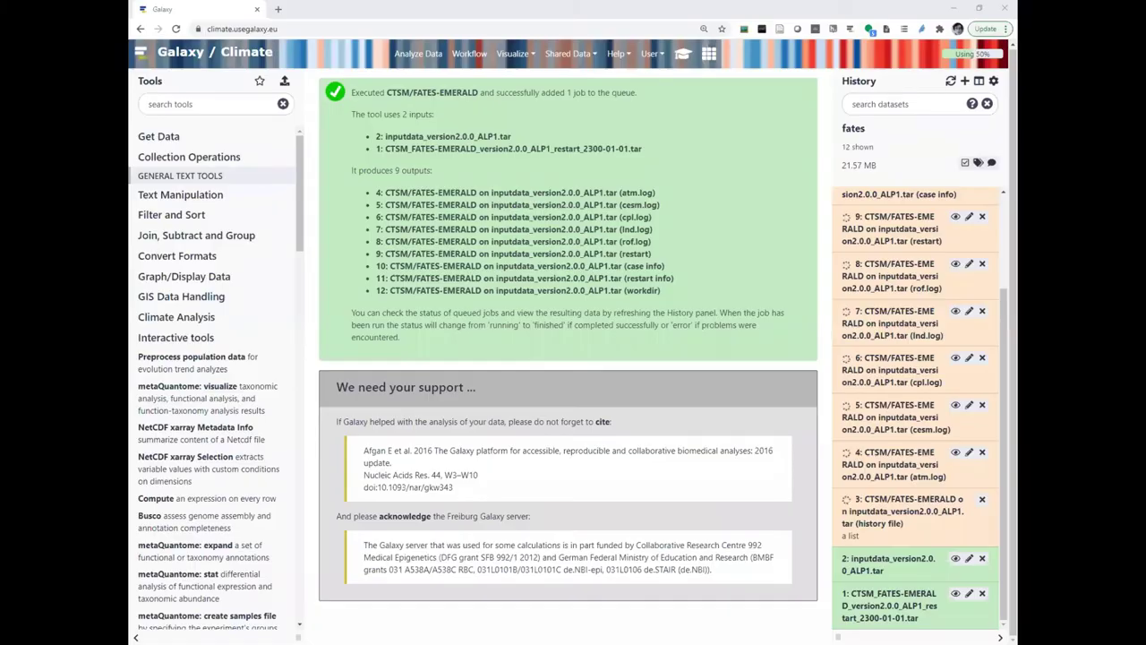
{"action": "scroll", "coordinate": [934, 378], "scroll_direction": "up", "scroll_amount": 2}
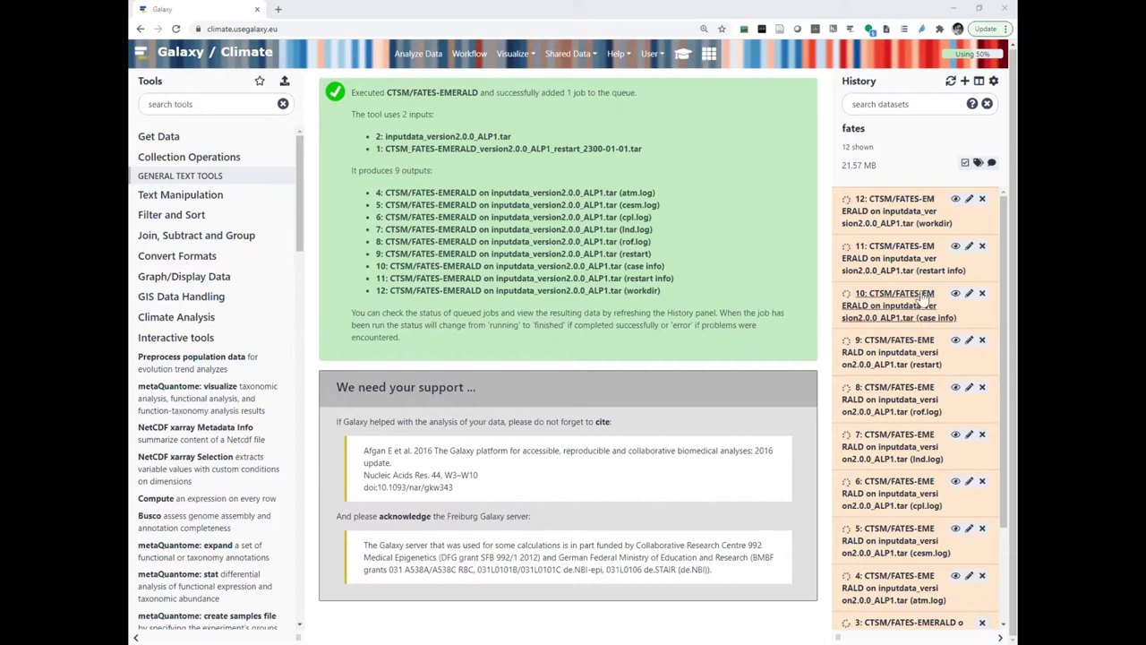
{"action": "scroll", "coordinate": [922, 299], "scroll_direction": "down", "scroll_amount": 3}
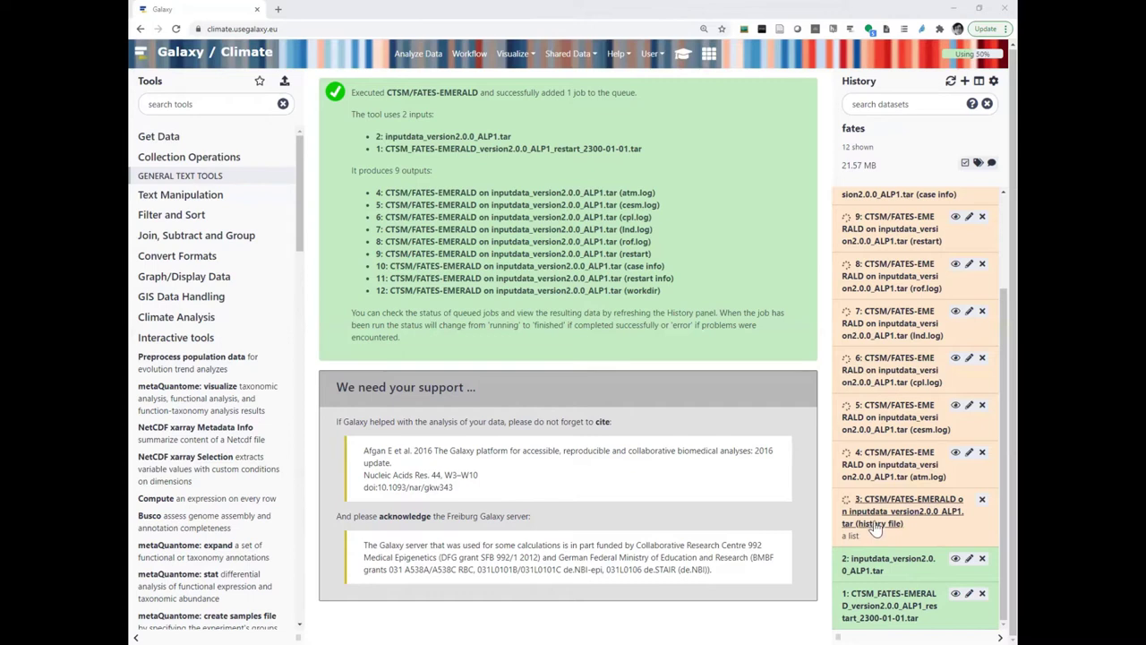
{"action": "scroll", "coordinate": [882, 520], "scroll_direction": "up", "scroll_amount": 1}
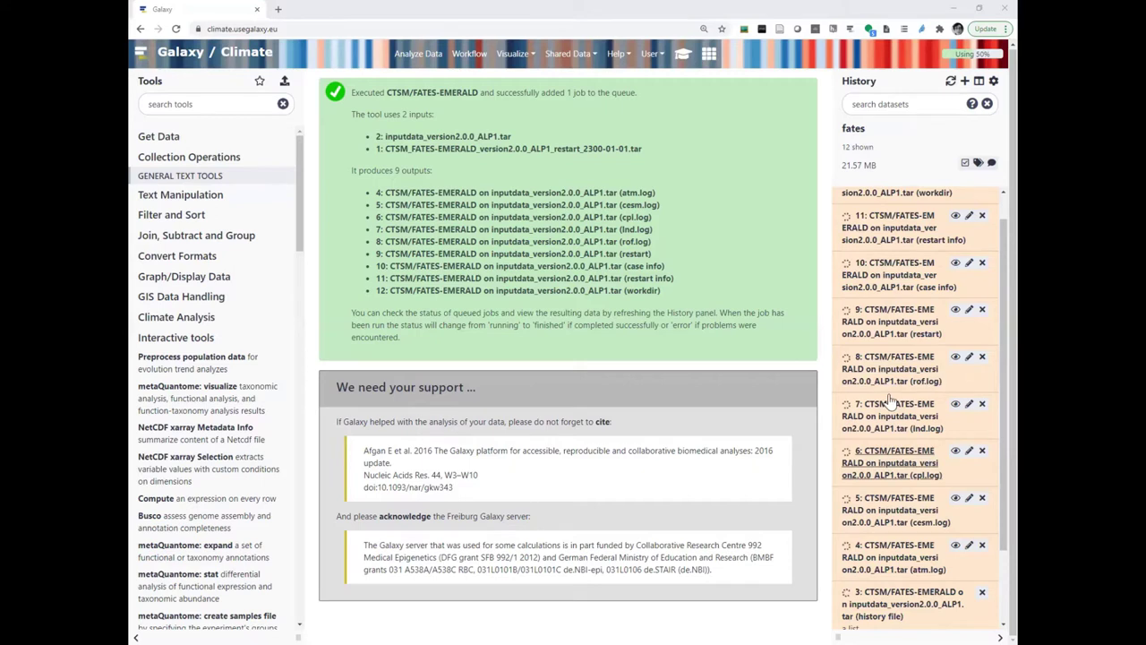
{"action": "scroll", "coordinate": [903, 384], "scroll_direction": "down", "scroll_amount": 2}
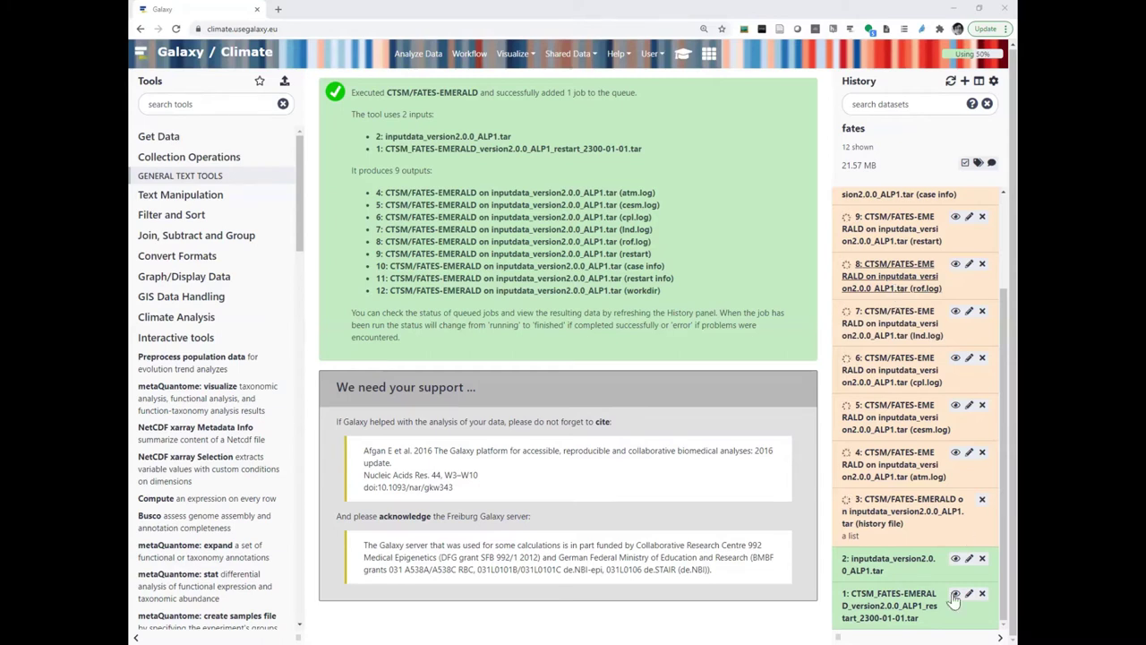
{"action": "scroll", "coordinate": [913, 452], "scroll_direction": "up", "scroll_amount": 1}
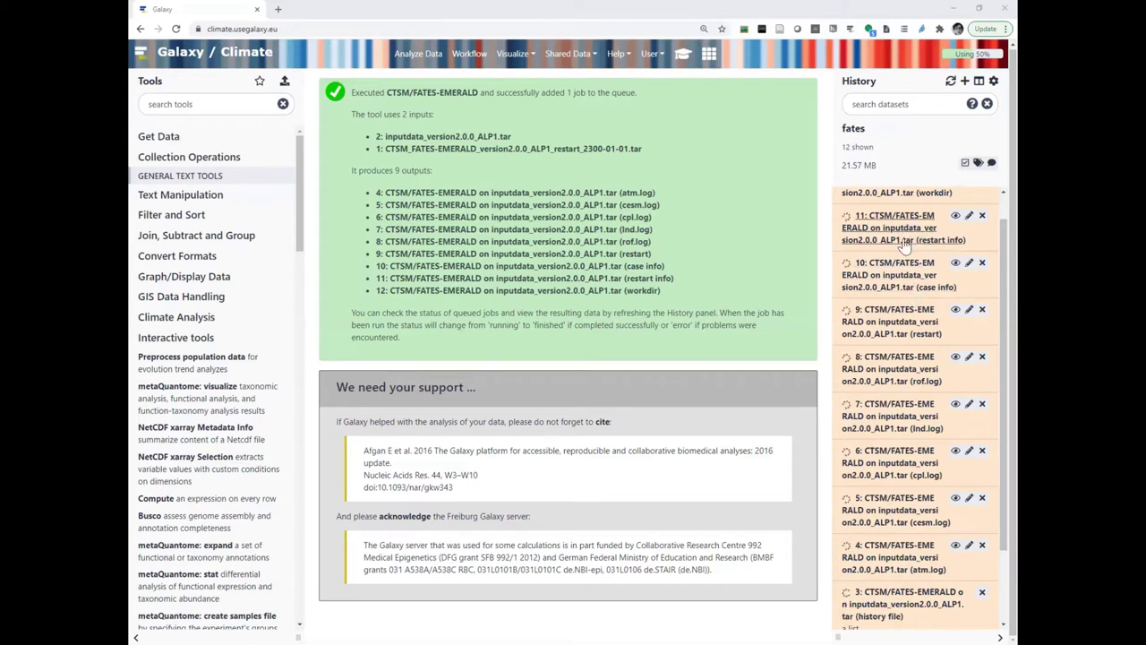
{"action": "scroll", "coordinate": [919, 247], "scroll_direction": "up", "scroll_amount": 1}
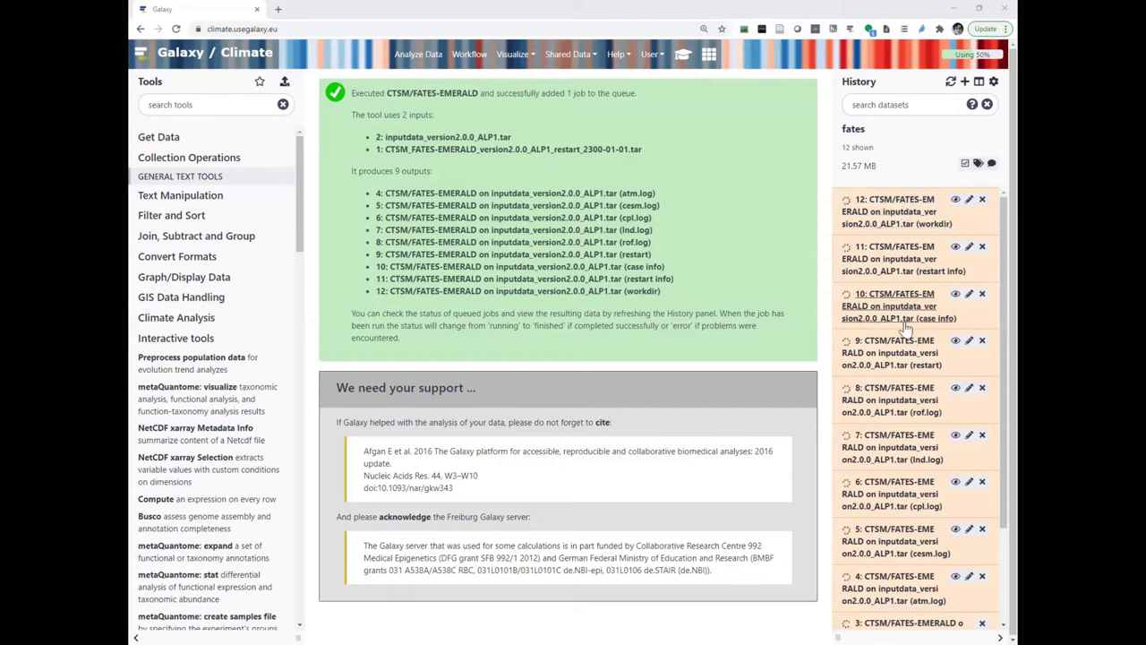
{"action": "scroll", "coordinate": [906, 328], "scroll_direction": "down", "scroll_amount": 3}
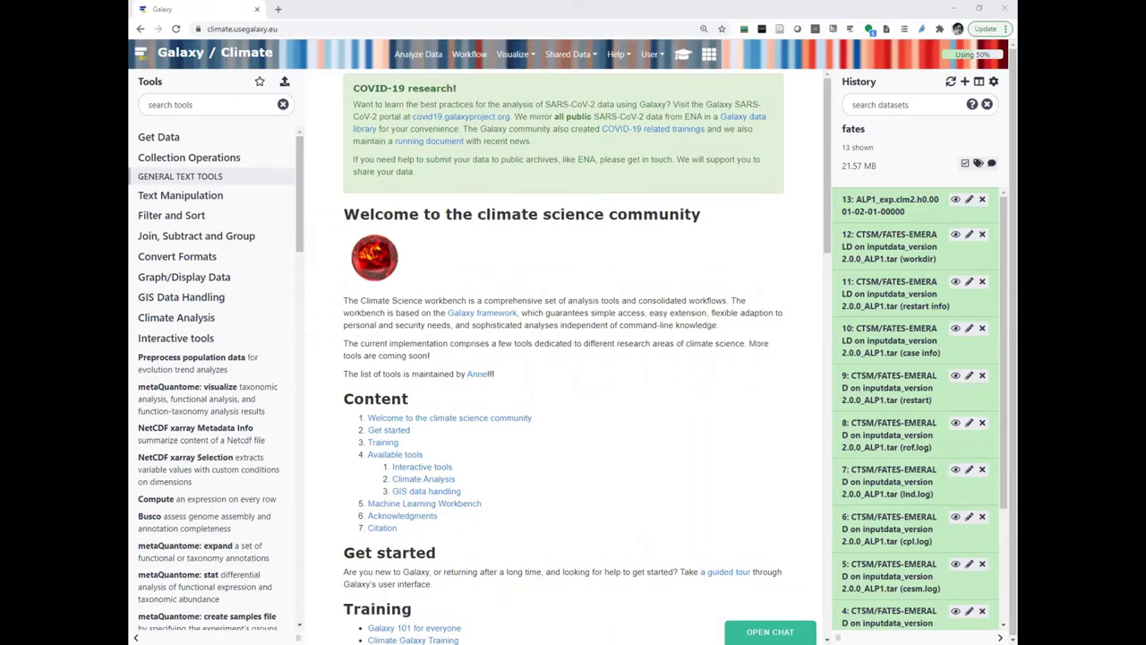
Step: Display the atm.log output of the completed CTSM/FATES-EMERALD job and read through its contents
{"action": "left_click", "coordinate": [991, 219]}
{"action": "scroll", "coordinate": [991, 220], "scroll_direction": "down", "scroll_amount": 1}
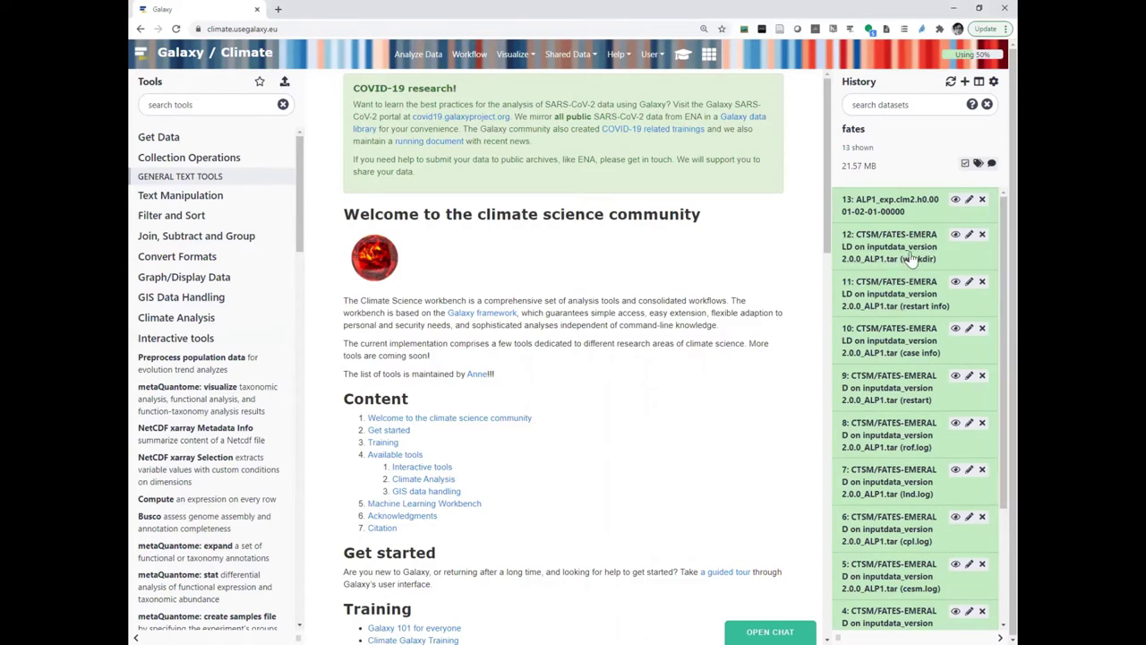
{"action": "scroll", "coordinate": [911, 259], "scroll_direction": "down", "scroll_amount": 2}
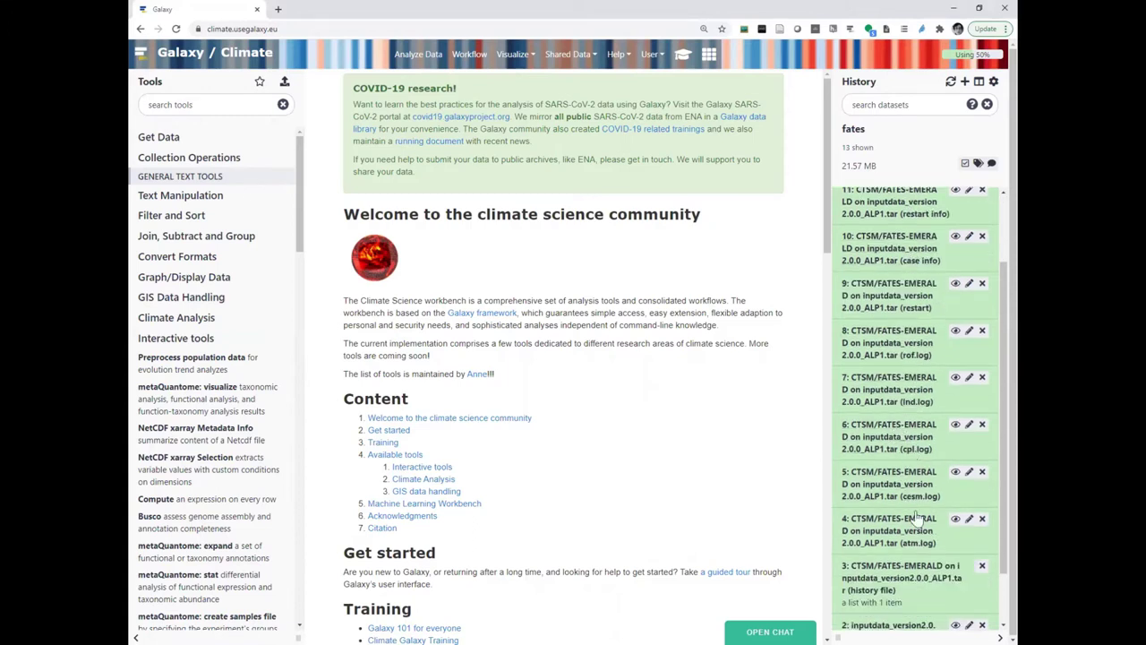
{"action": "left_click", "coordinate": [954, 521]}
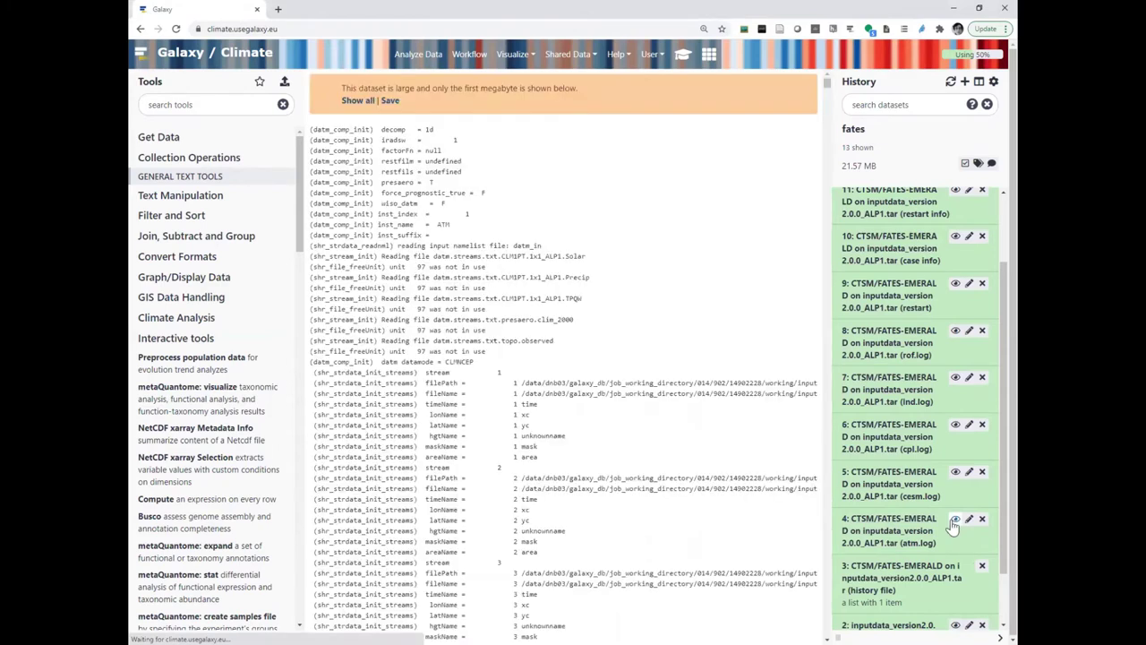
{"action": "scroll", "coordinate": [625, 321], "scroll_direction": "down", "scroll_amount": 3}
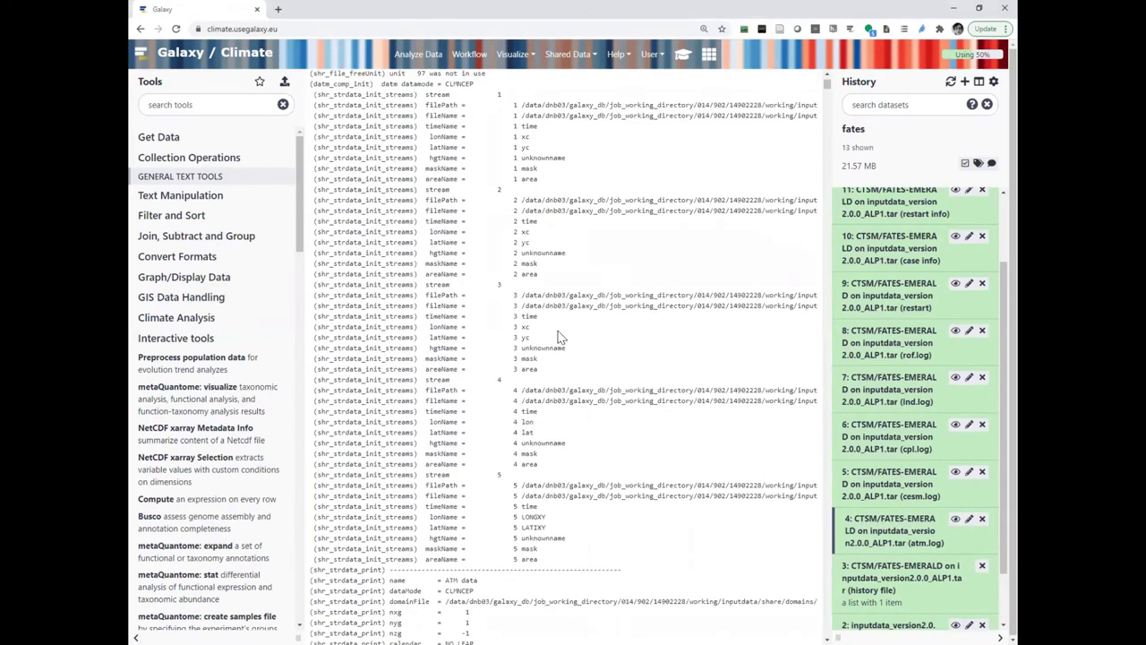
{"action": "scroll", "coordinate": [557, 337], "scroll_direction": "down", "scroll_amount": 10}
{"action": "scroll", "coordinate": [557, 337], "scroll_direction": "down", "scroll_amount": 15}
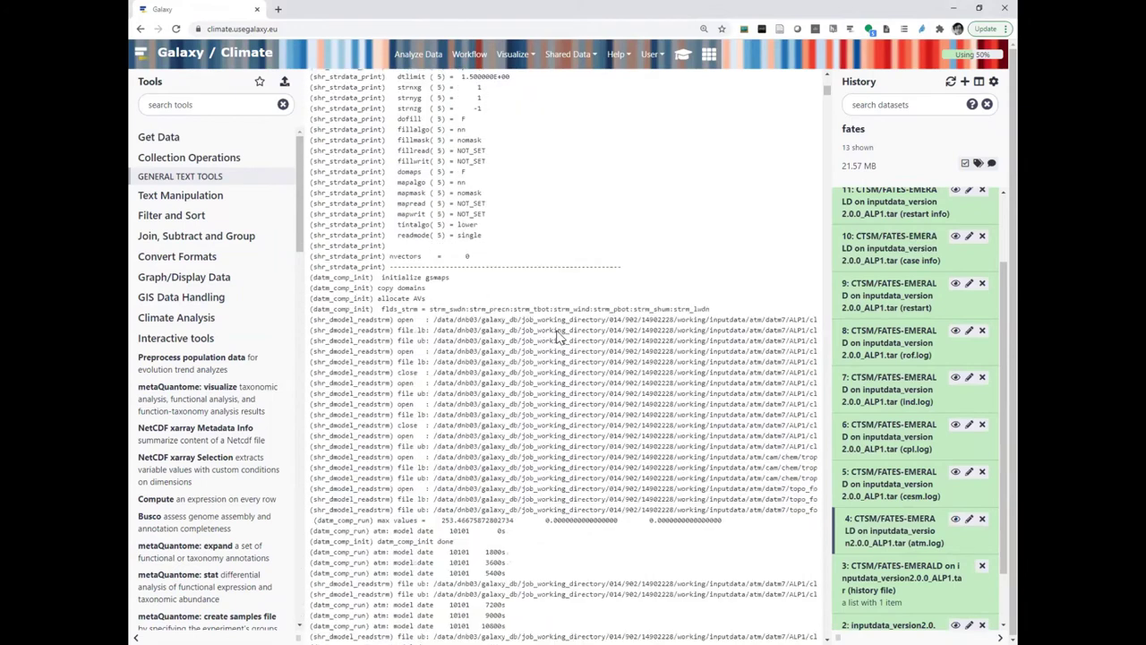
{"action": "scroll", "coordinate": [557, 336], "scroll_direction": "down", "scroll_amount": 15}
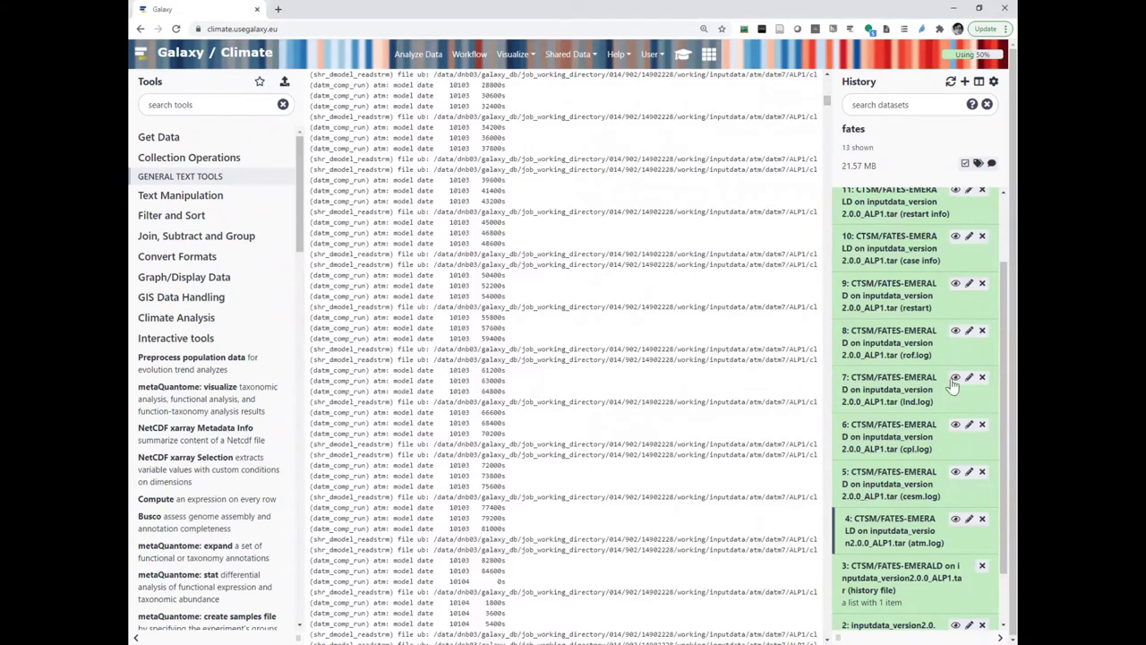
Step: Display the restart info output and highlight the year in the first restart file name
{"action": "scroll", "coordinate": [991, 426], "scroll_direction": "down", "scroll_amount": 1}
{"action": "scroll", "coordinate": [991, 426], "scroll_direction": "up", "scroll_amount": 3}
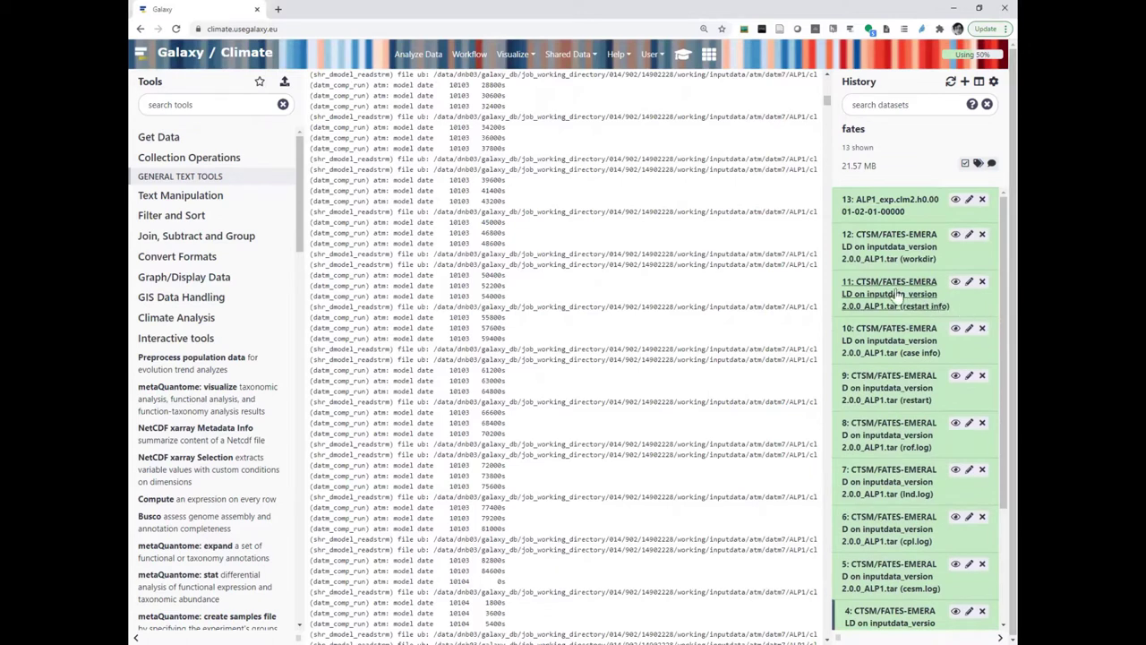
{"action": "left_click", "coordinate": [955, 284]}
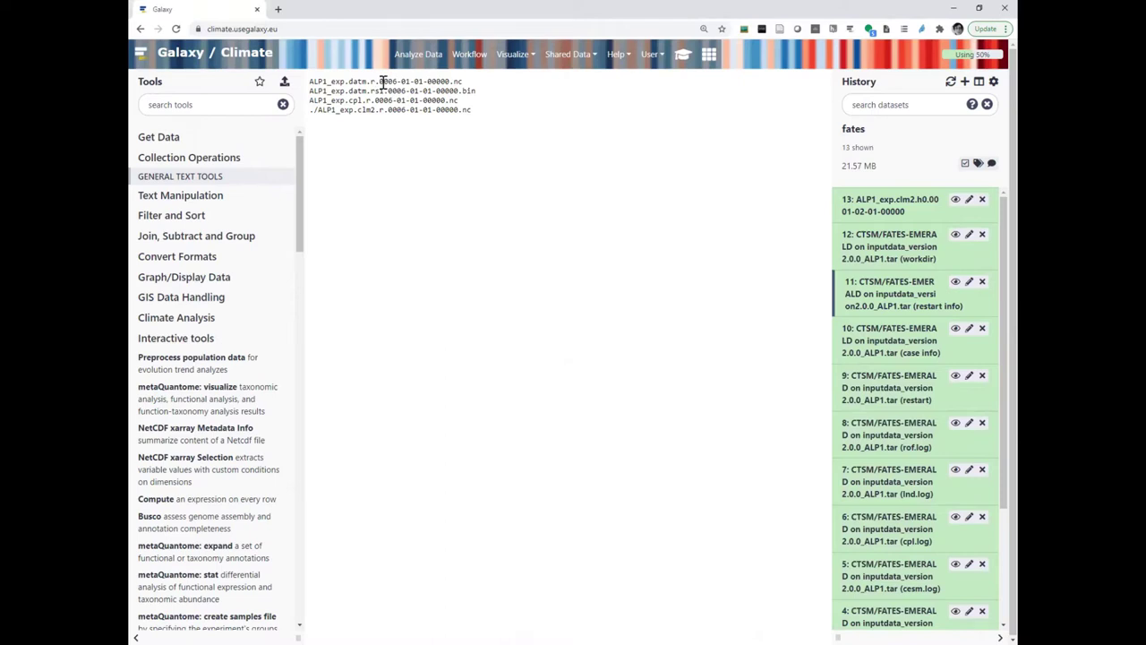
{"action": "left_click_drag", "start_coordinate": [381, 81], "coordinate": [399, 81]}
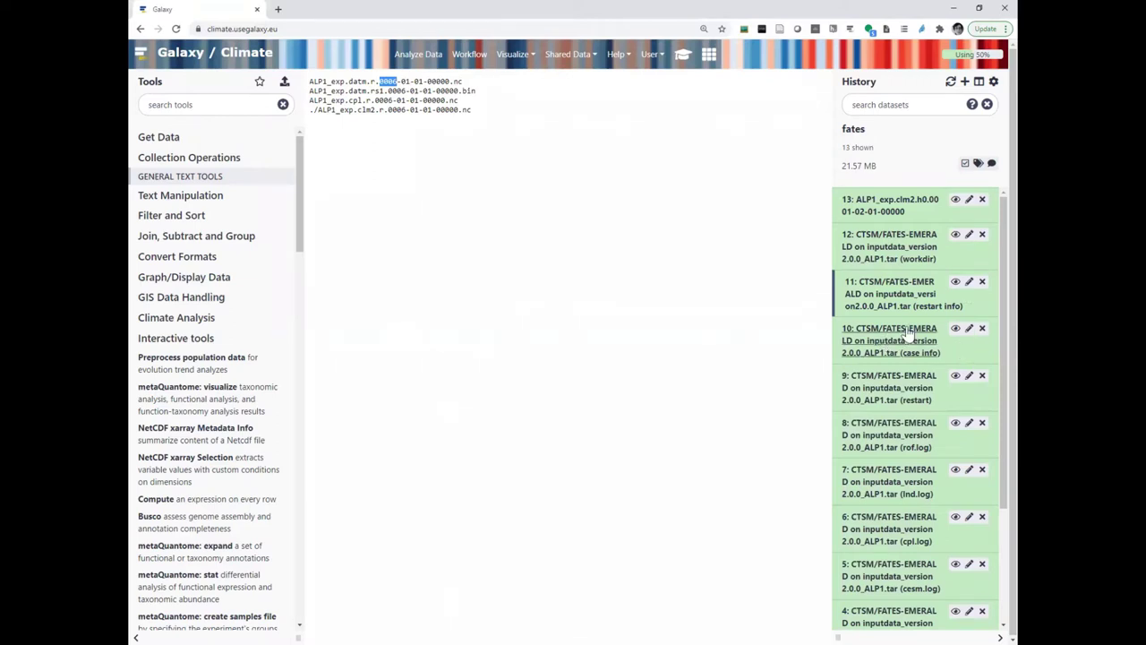
Step: Change the datatype of ALP1_exp.clm2.h0.0001-02-01-00000 in the history file collection to netcdf
{"action": "scroll", "coordinate": [906, 331], "scroll_direction": "down", "scroll_amount": 3}
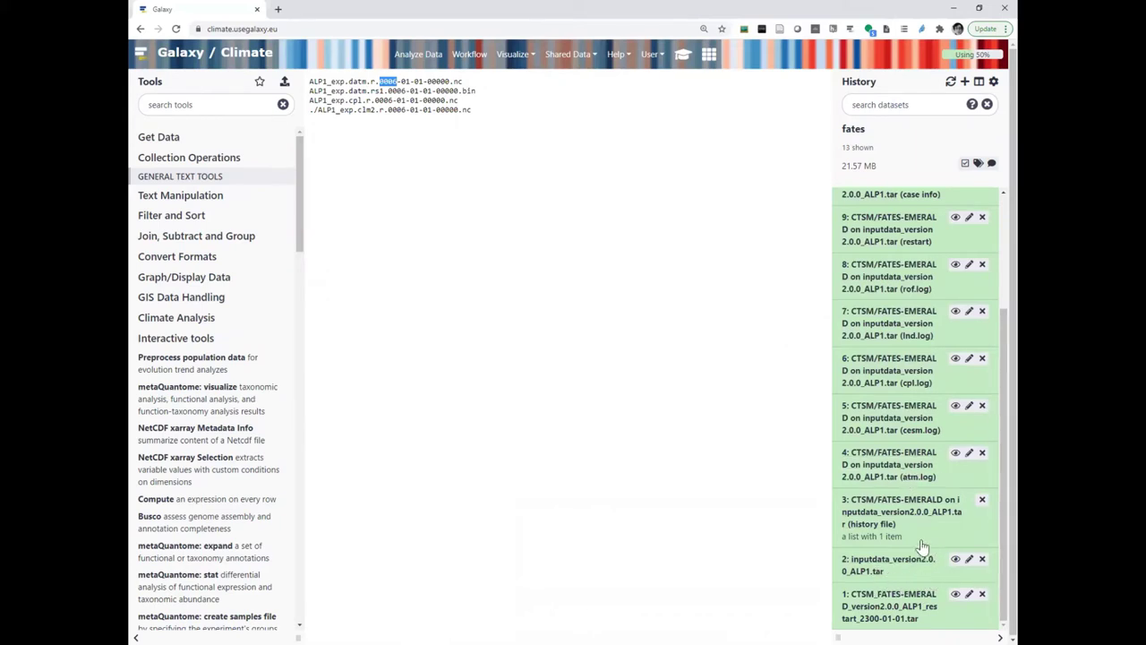
{"action": "left_click", "coordinate": [884, 512]}
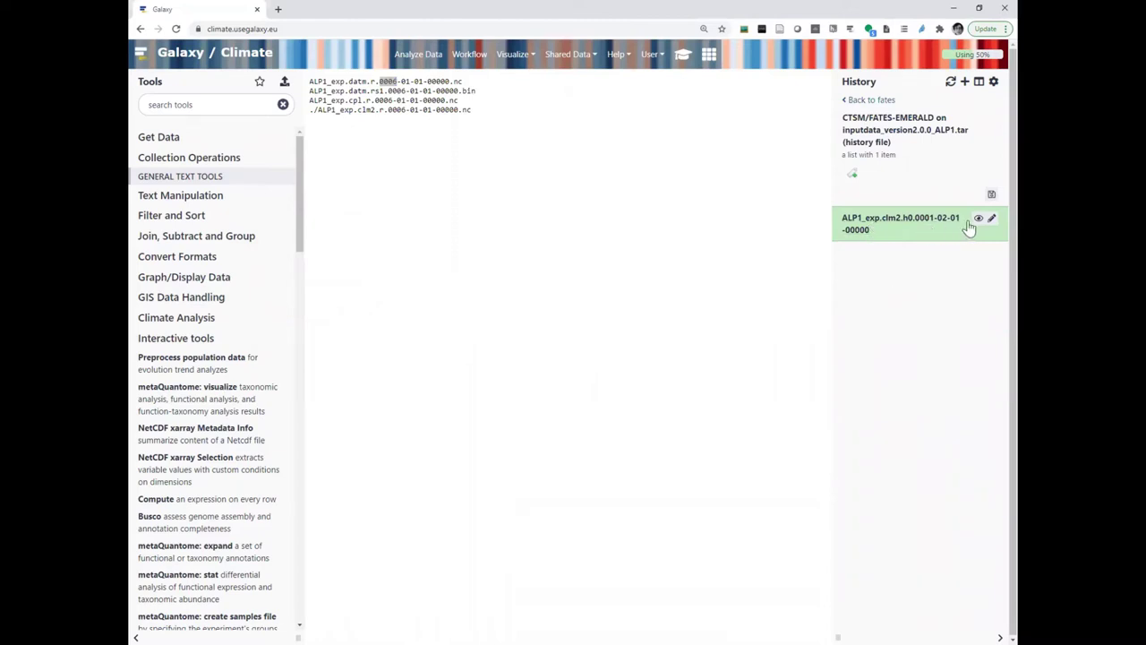
{"action": "left_click", "coordinate": [900, 223]}
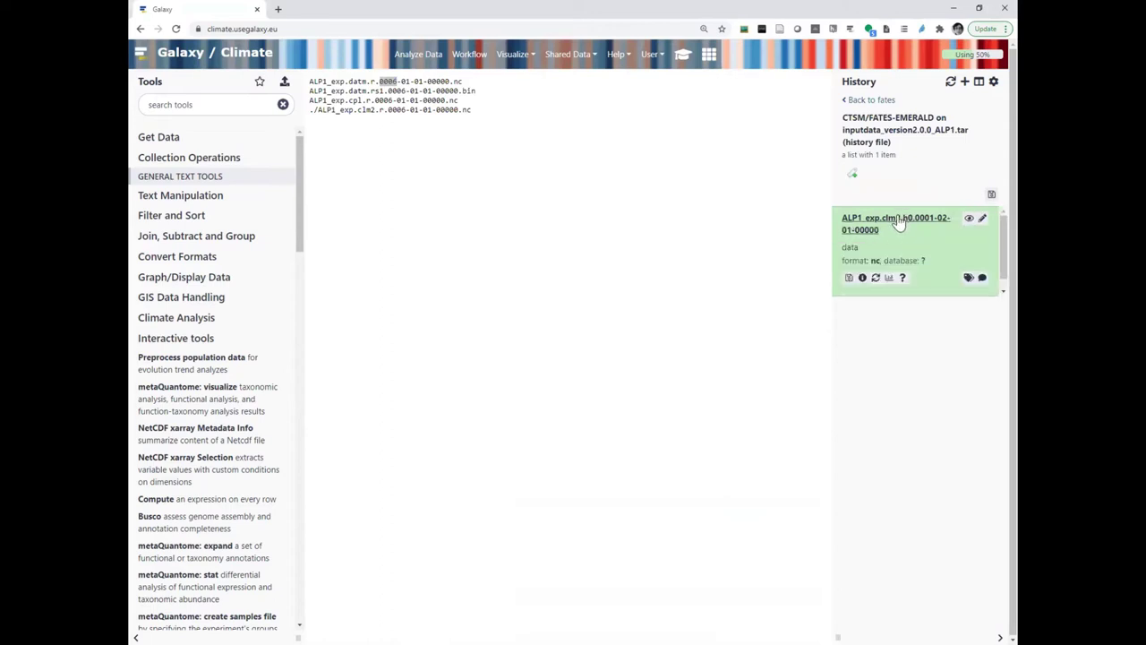
{"action": "left_click", "coordinate": [983, 221]}
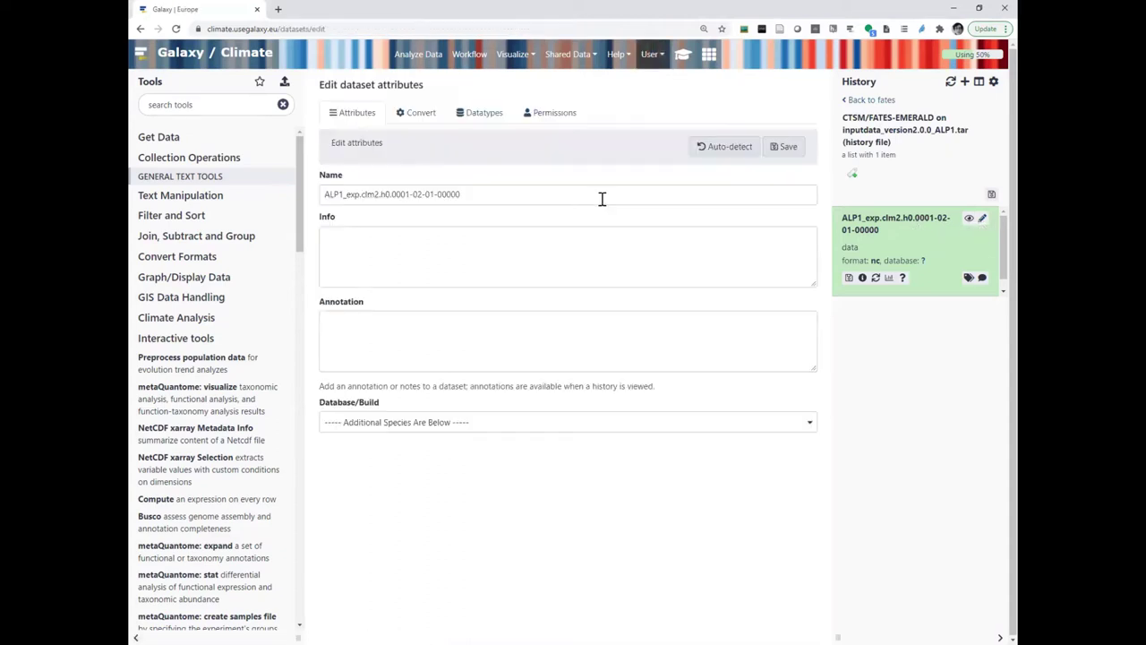
{"action": "left_click", "coordinate": [428, 121]}
{"action": "left_click", "coordinate": [468, 114]}
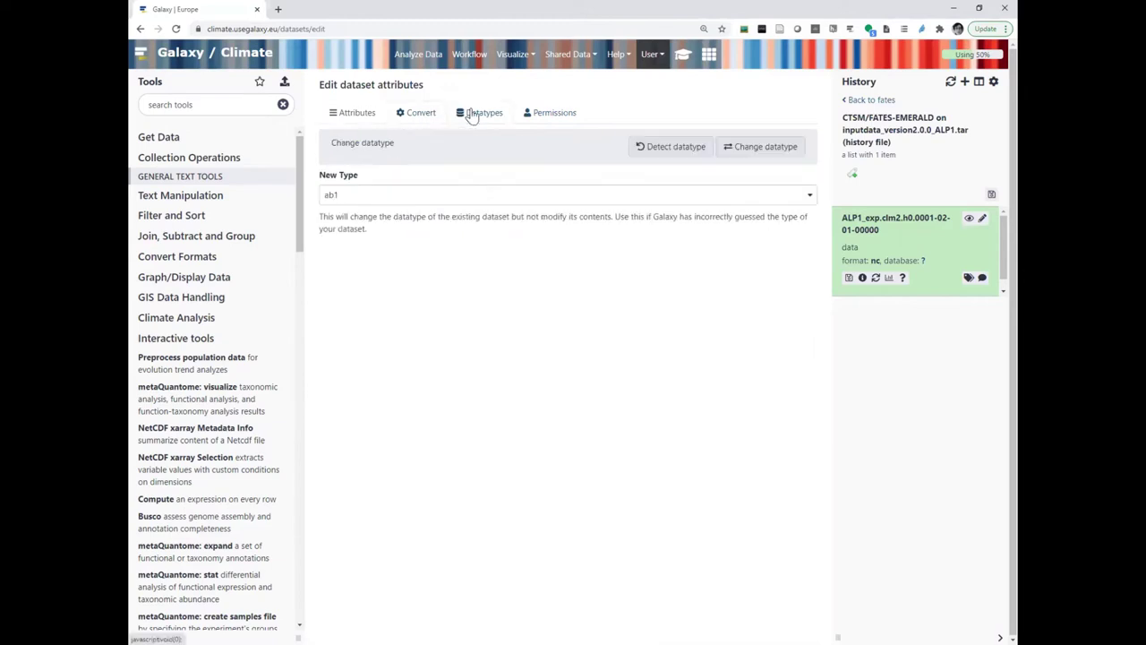
{"action": "left_click", "coordinate": [416, 196]}
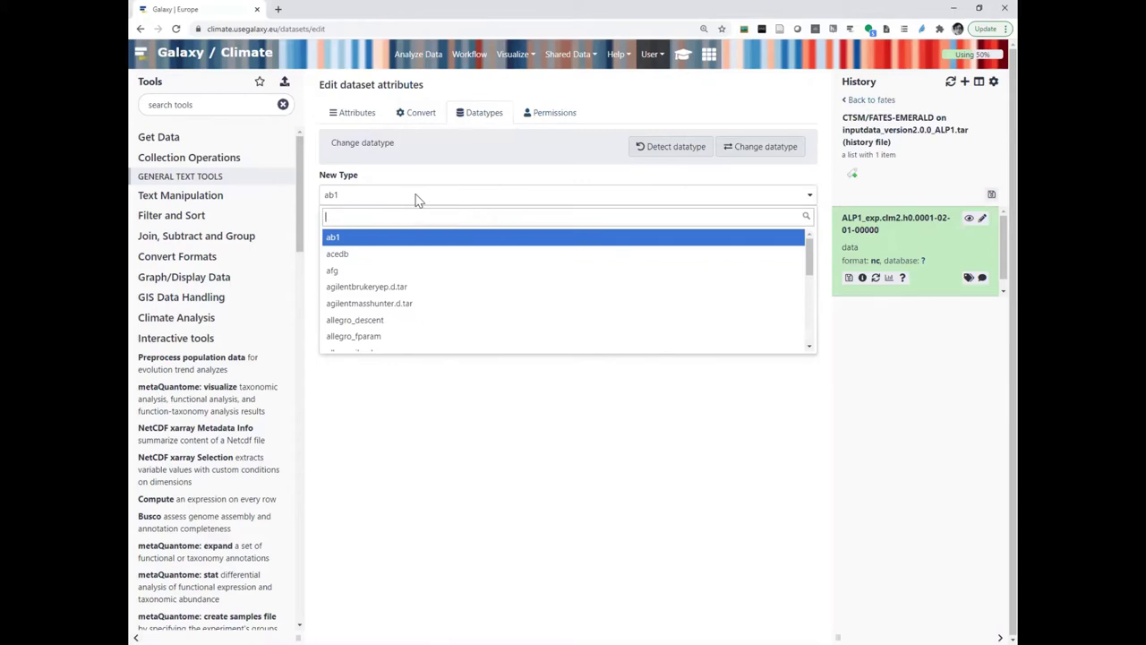
{"action": "type", "text": "netcdf"}
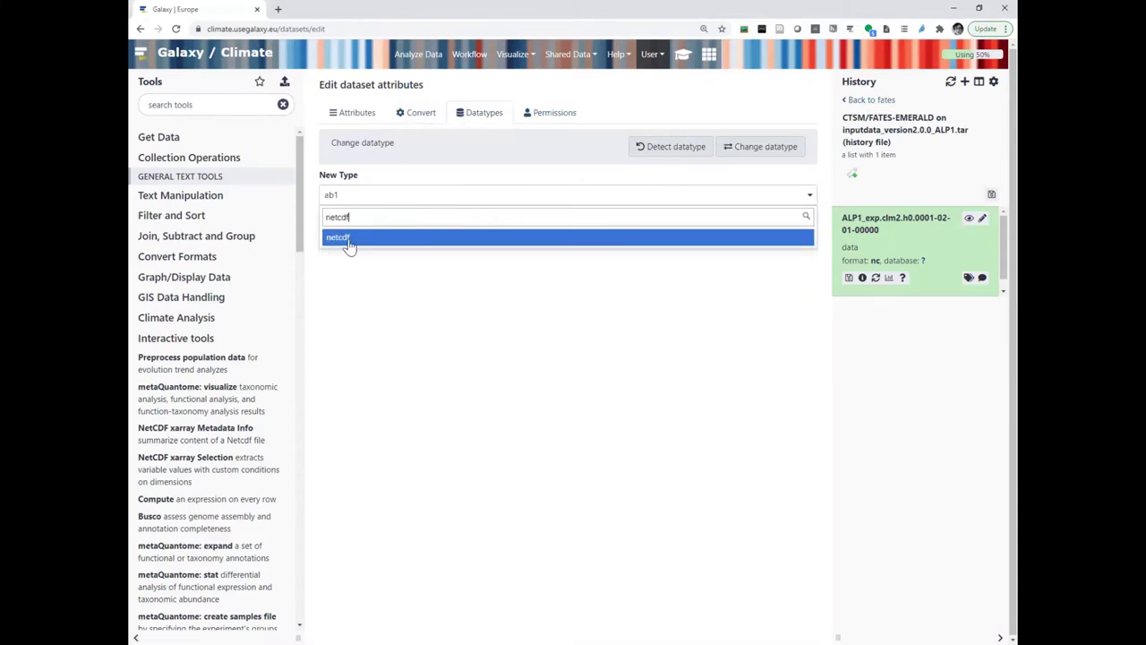
{"action": "left_click", "coordinate": [350, 239]}
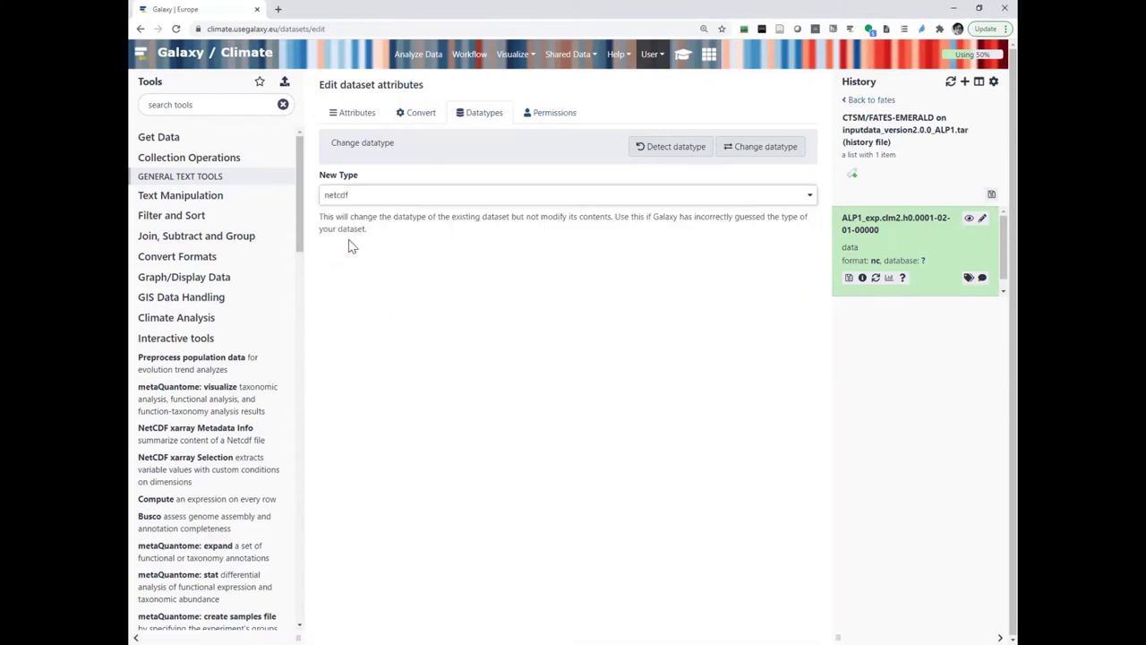
{"action": "left_click", "coordinate": [737, 150]}
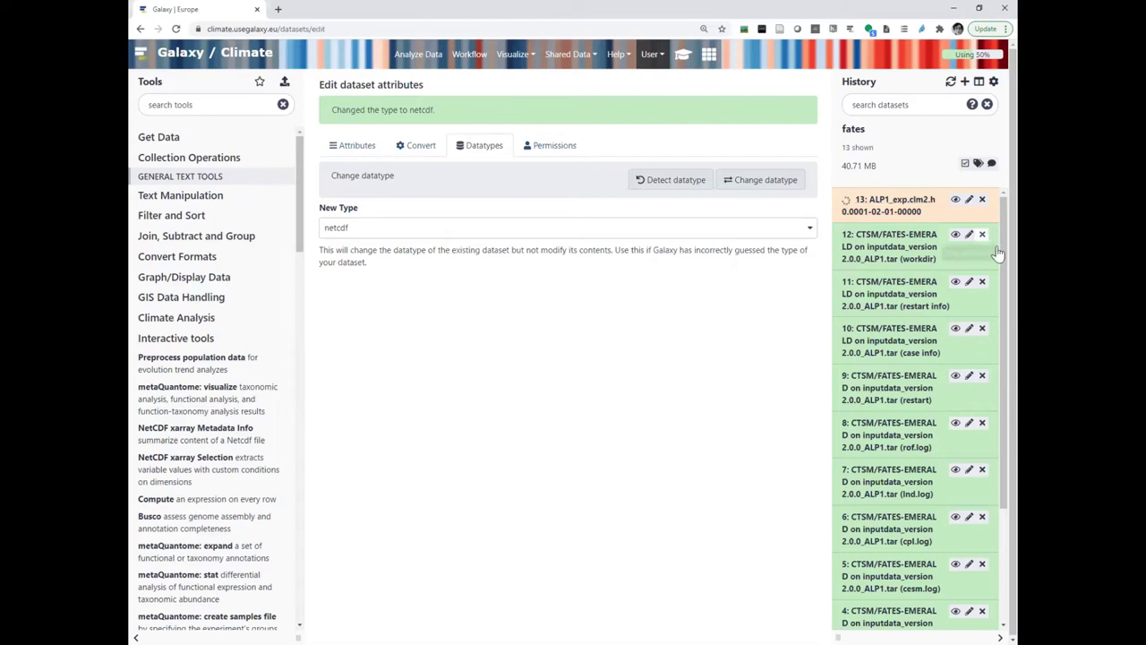
Step: Rename dataset 13 in the fates history to ALP1_exp.nc and save its attributes
{"action": "scroll", "coordinate": [991, 249], "scroll_direction": "down", "scroll_amount": 2}
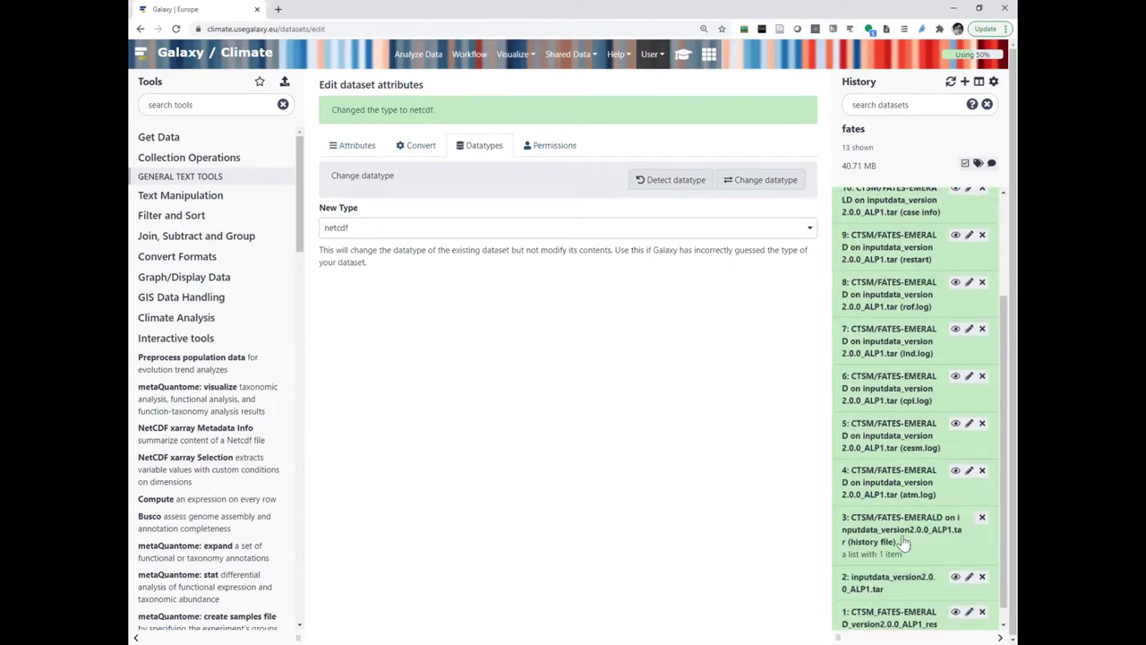
{"action": "scroll", "coordinate": [992, 430], "scroll_direction": "up", "scroll_amount": 2}
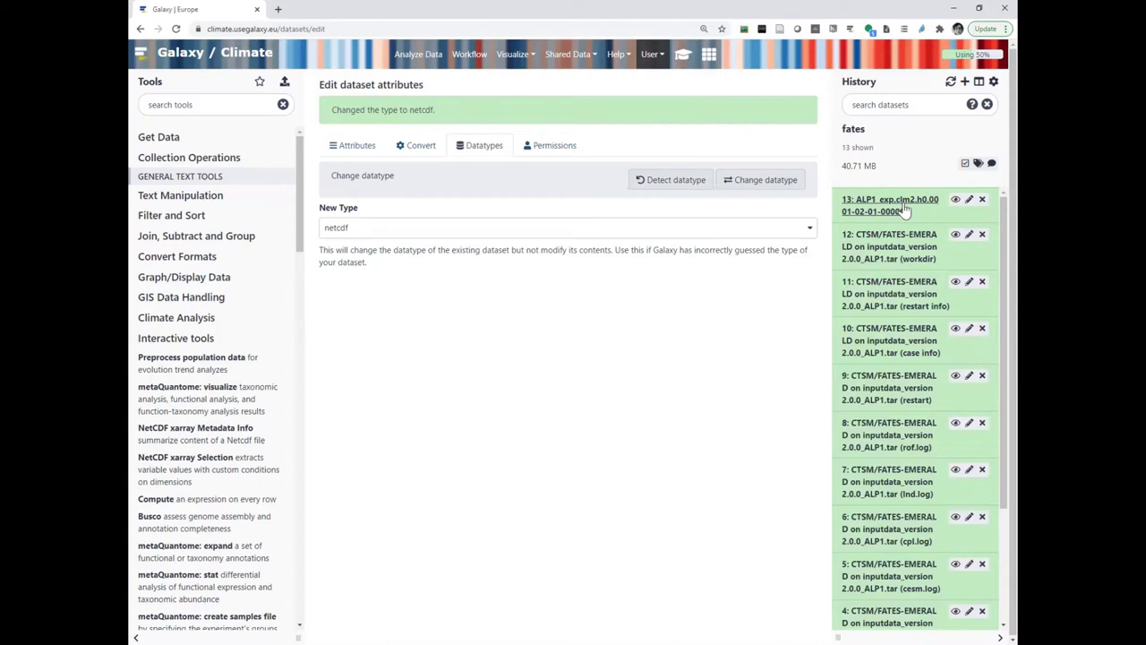
{"action": "left_click", "coordinate": [904, 208]}
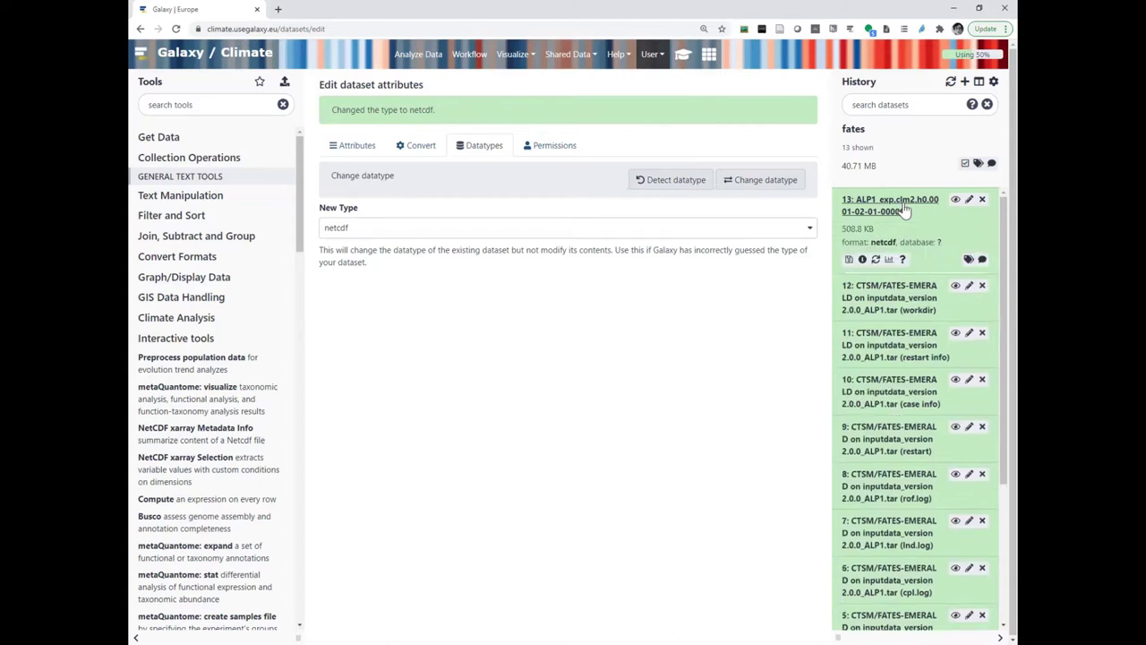
{"action": "left_click", "coordinate": [969, 201]}
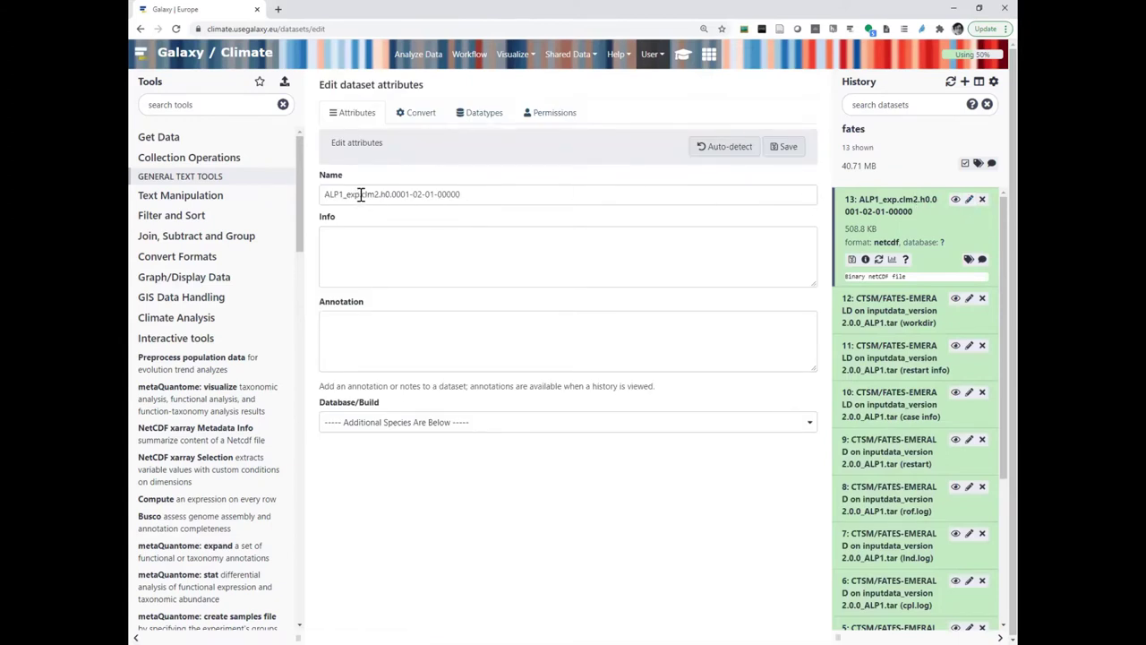
{"action": "left_click_drag", "start_coordinate": [361, 195], "coordinate": [529, 196]}
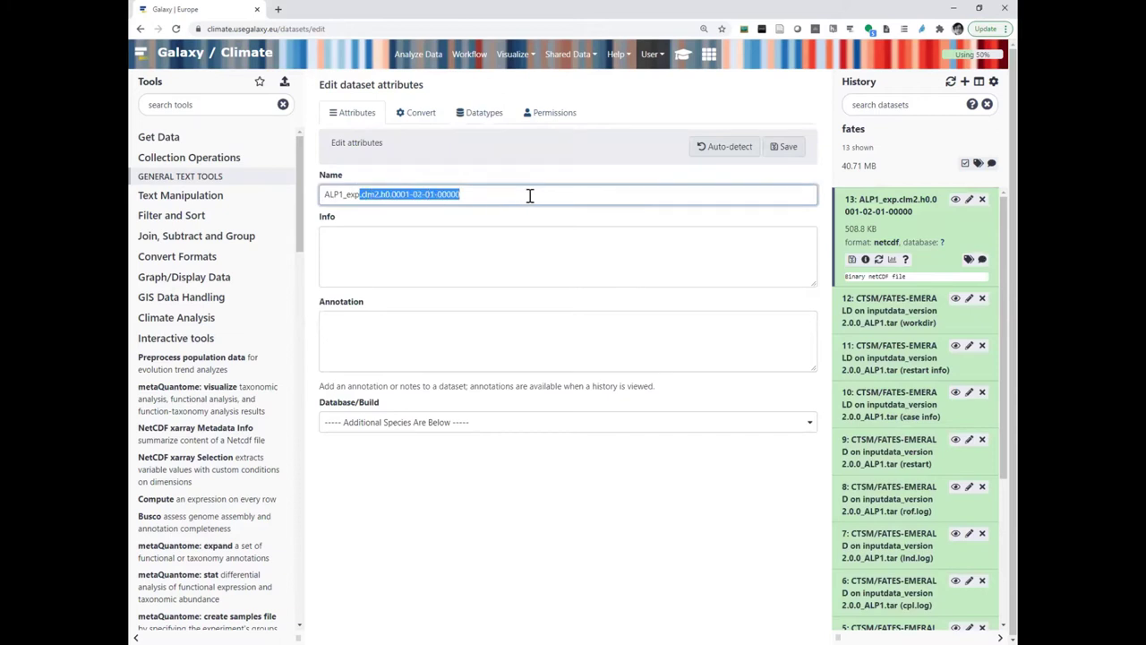
{"action": "key", "text": "BackSpace"}
{"action": "type", "text": "."}
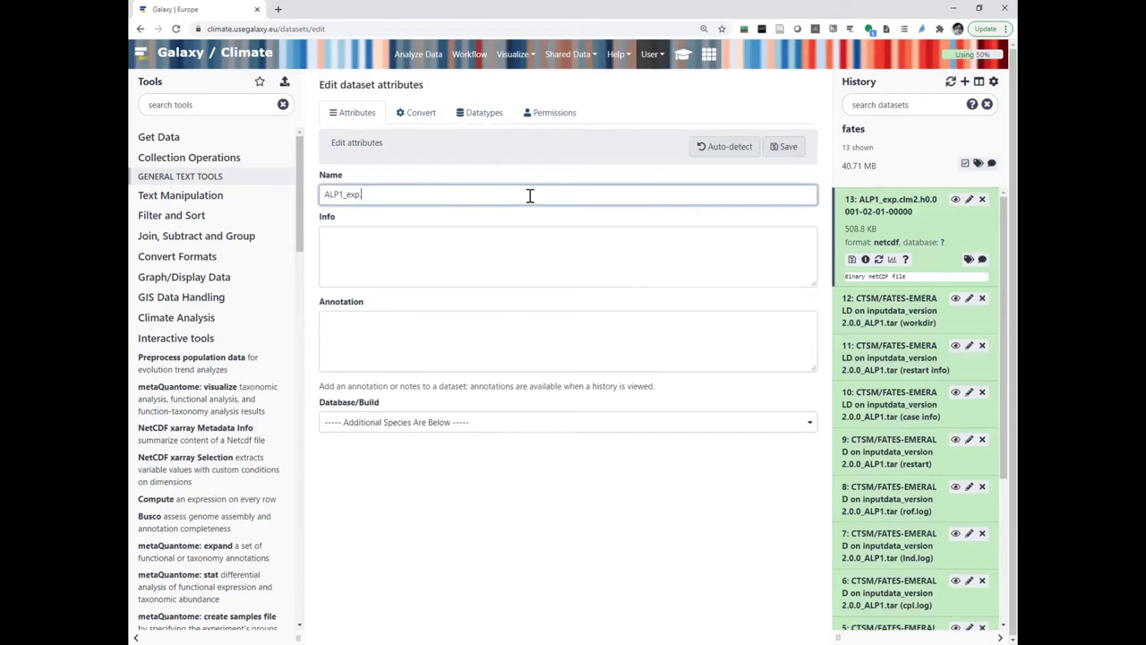
{"action": "type", "text": "nc"}
{"action": "left_click", "coordinate": [784, 146]}
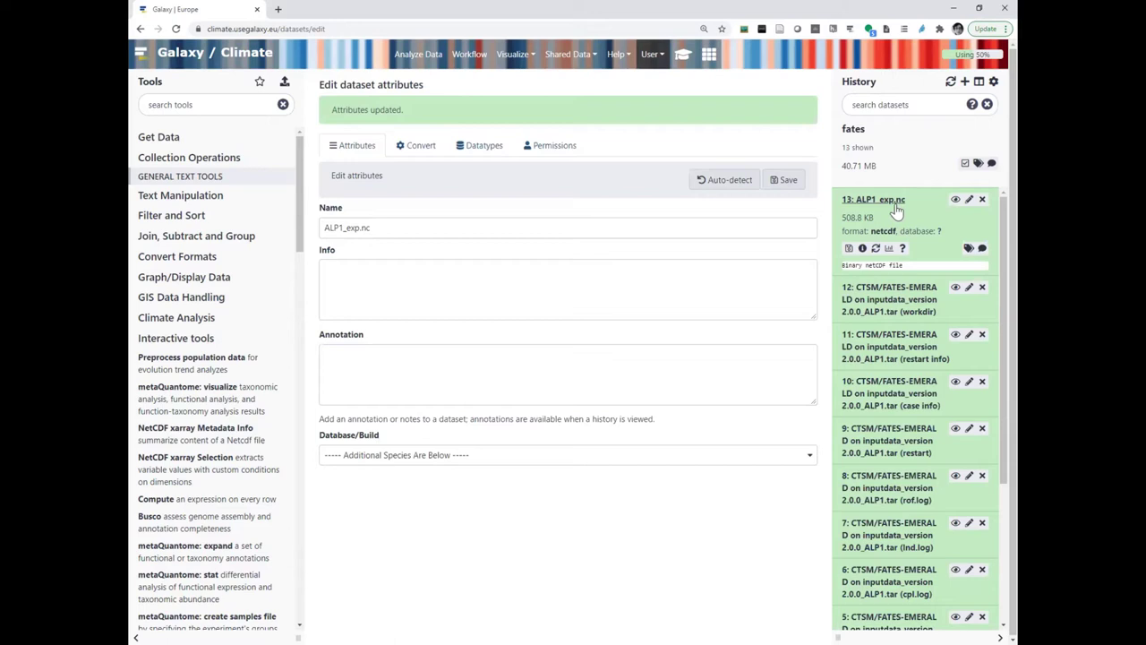
Step: Open the hands-on tutorial for Functionally Assembled Terrestrial Ecosystem Simulator (FATES) from the Climate topic of Galaxy Training
{"action": "left_click", "coordinate": [681, 59]}
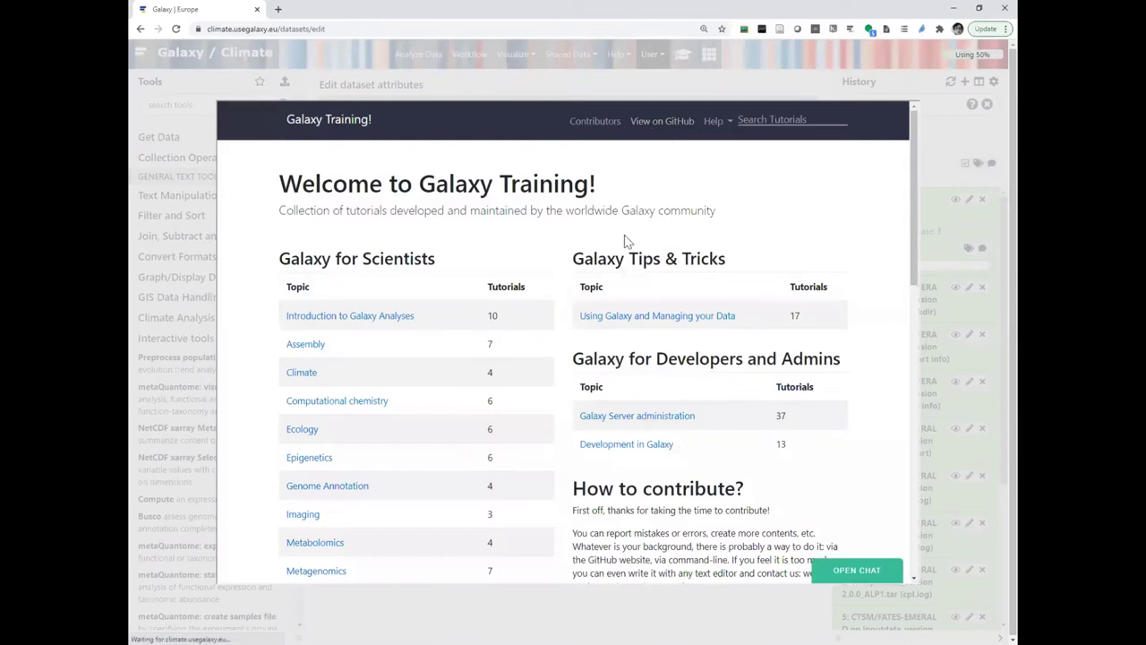
{"action": "left_click", "coordinate": [303, 373]}
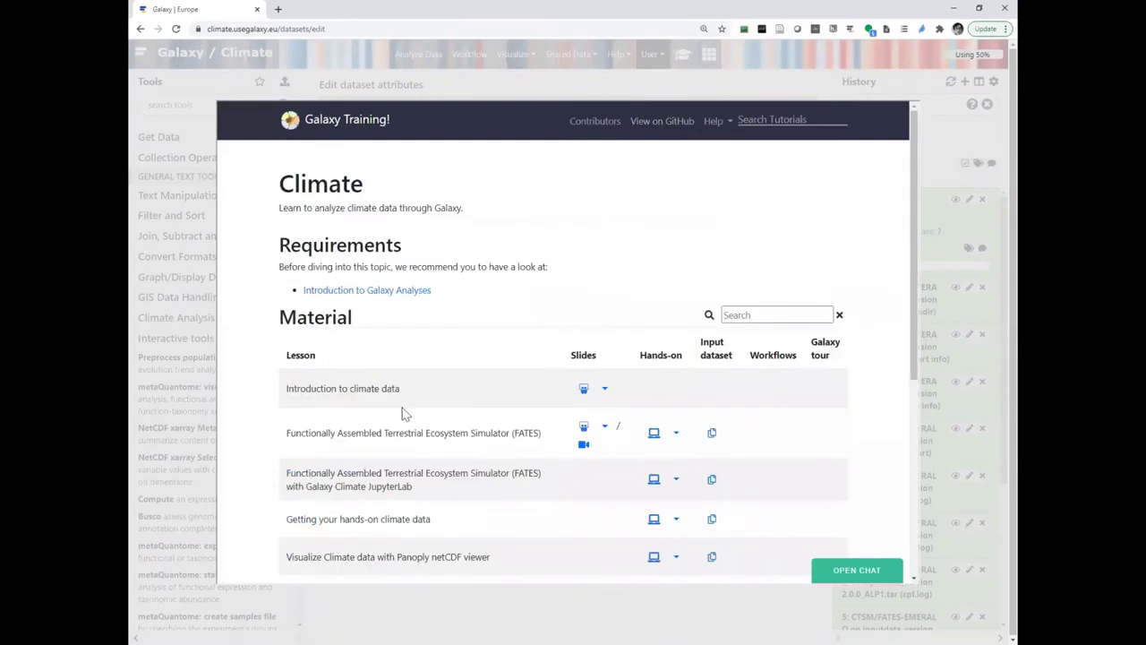
{"action": "left_click", "coordinate": [657, 436]}
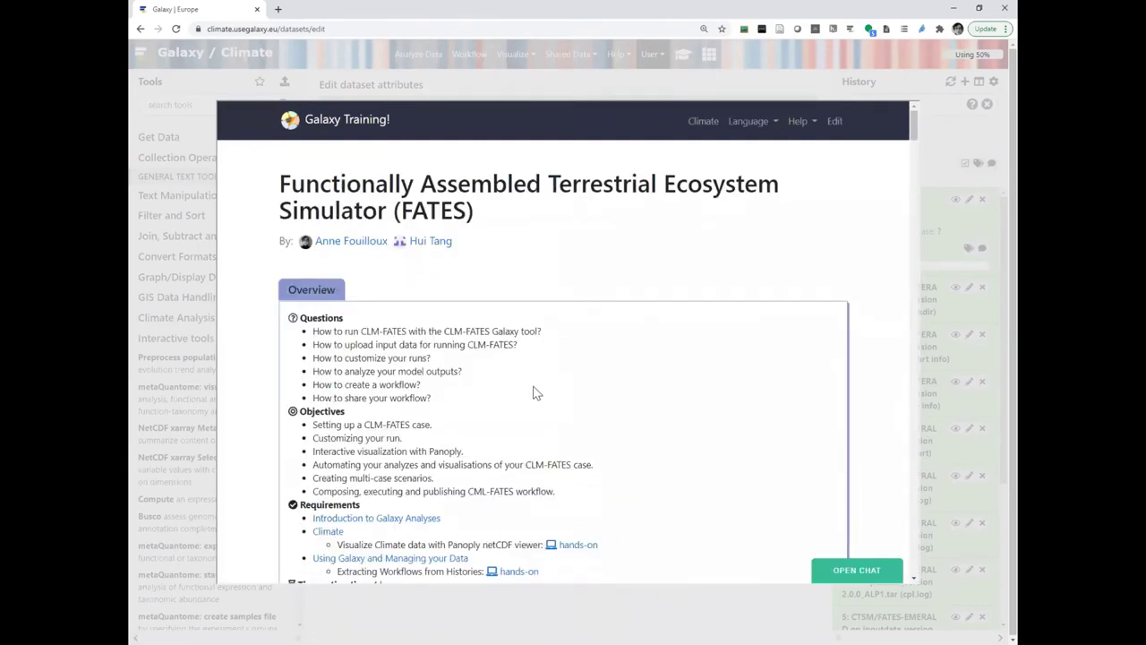
Step: Read through the tutorial's CLM-FATES simulation setup up to the metadata instructions and the questions on canopy transpiration variables
{"action": "scroll", "coordinate": [532, 391], "scroll_direction": "down", "scroll_amount": 6}
{"action": "scroll", "coordinate": [535, 394], "scroll_direction": "down", "scroll_amount": 10}
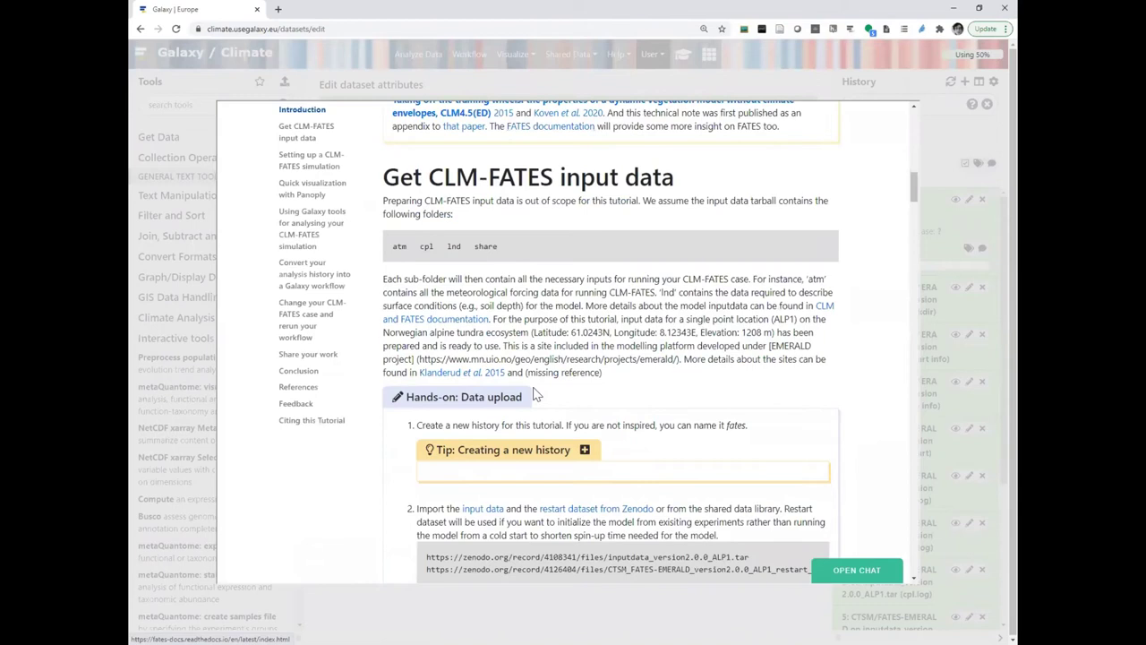
{"action": "scroll", "coordinate": [534, 394], "scroll_direction": "down", "scroll_amount": 5}
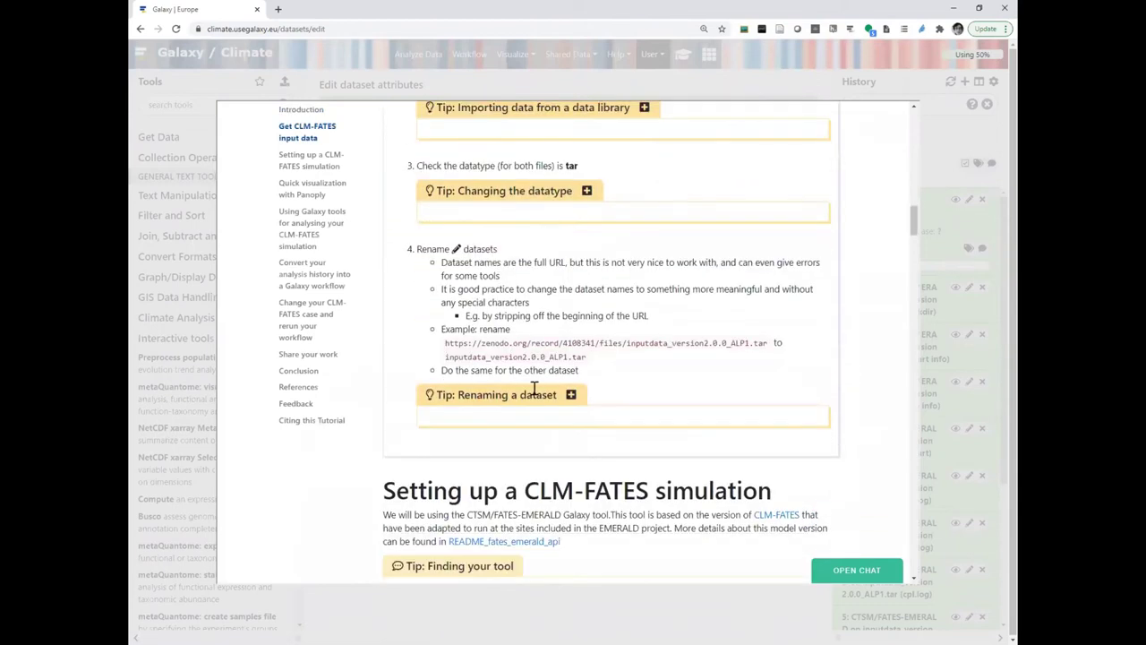
{"action": "scroll", "coordinate": [535, 358], "scroll_direction": "down", "scroll_amount": 1}
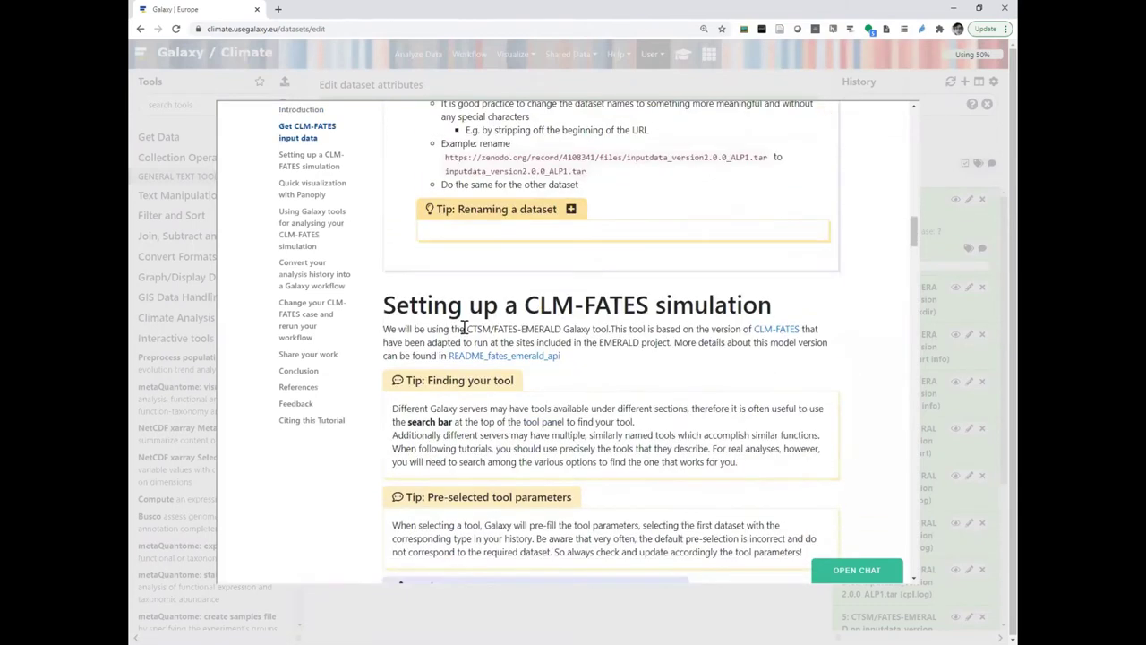
{"action": "scroll", "coordinate": [640, 369], "scroll_direction": "down", "scroll_amount": 4}
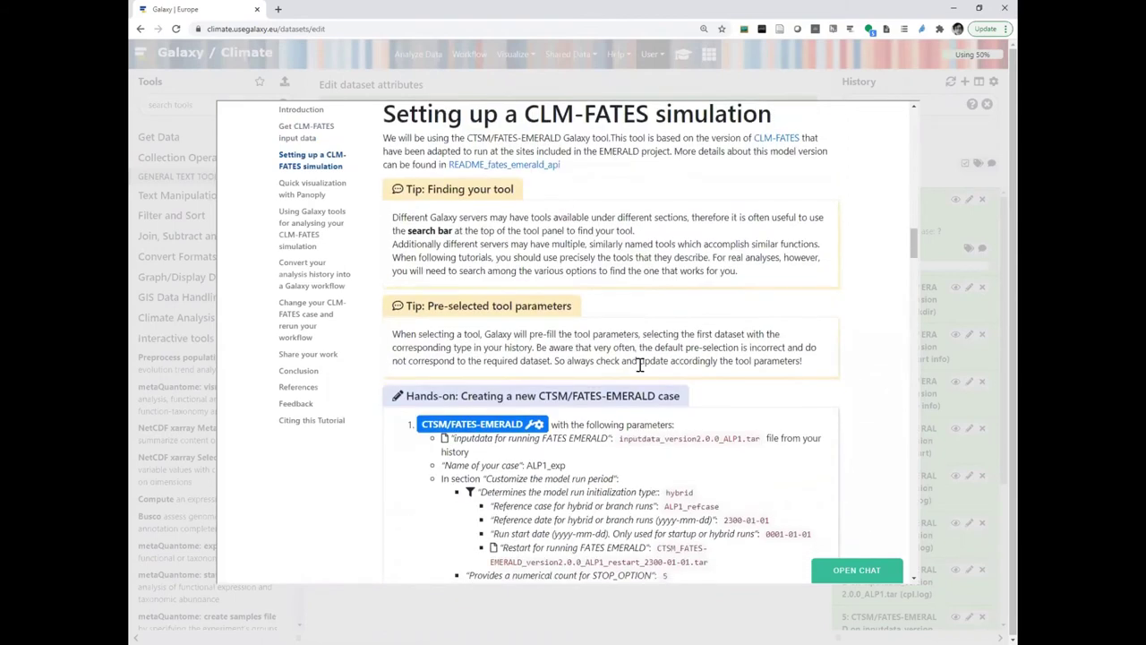
{"action": "scroll", "coordinate": [616, 339], "scroll_direction": "down", "scroll_amount": 1}
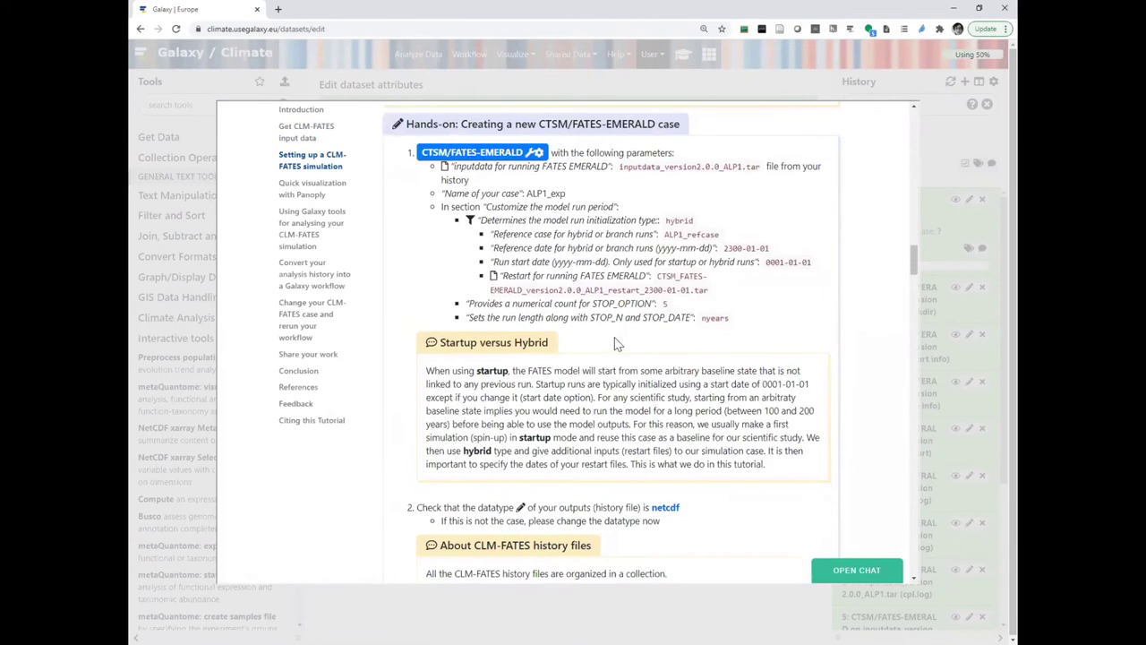
{"action": "scroll", "coordinate": [616, 343], "scroll_direction": "down", "scroll_amount": 5}
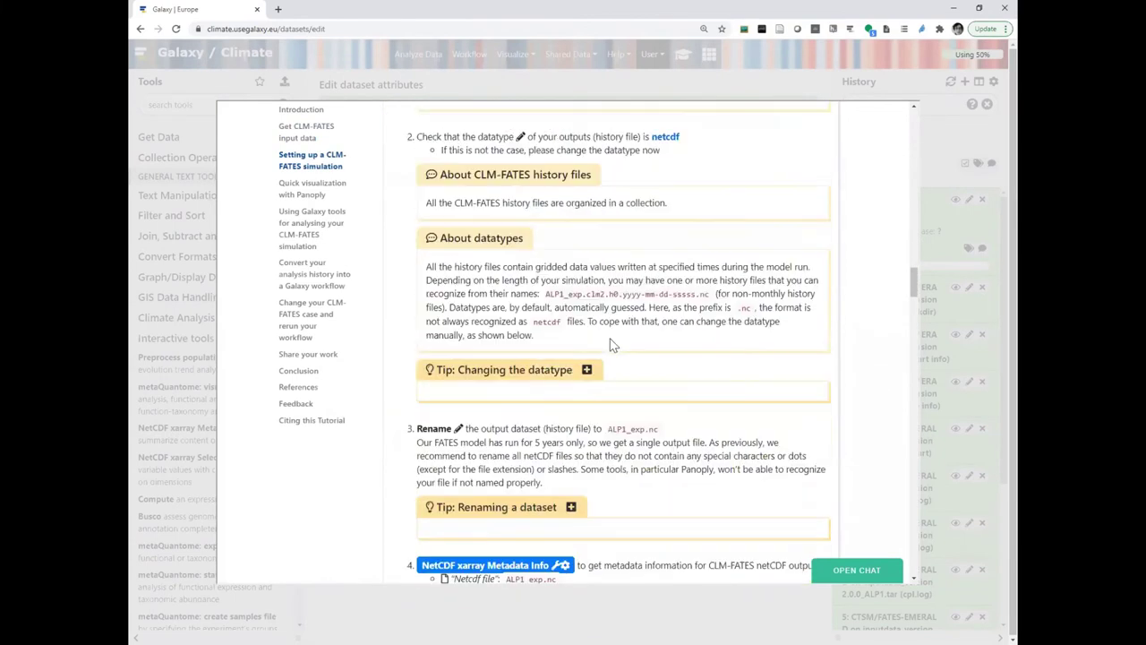
{"action": "scroll", "coordinate": [612, 342], "scroll_direction": "down", "scroll_amount": 2}
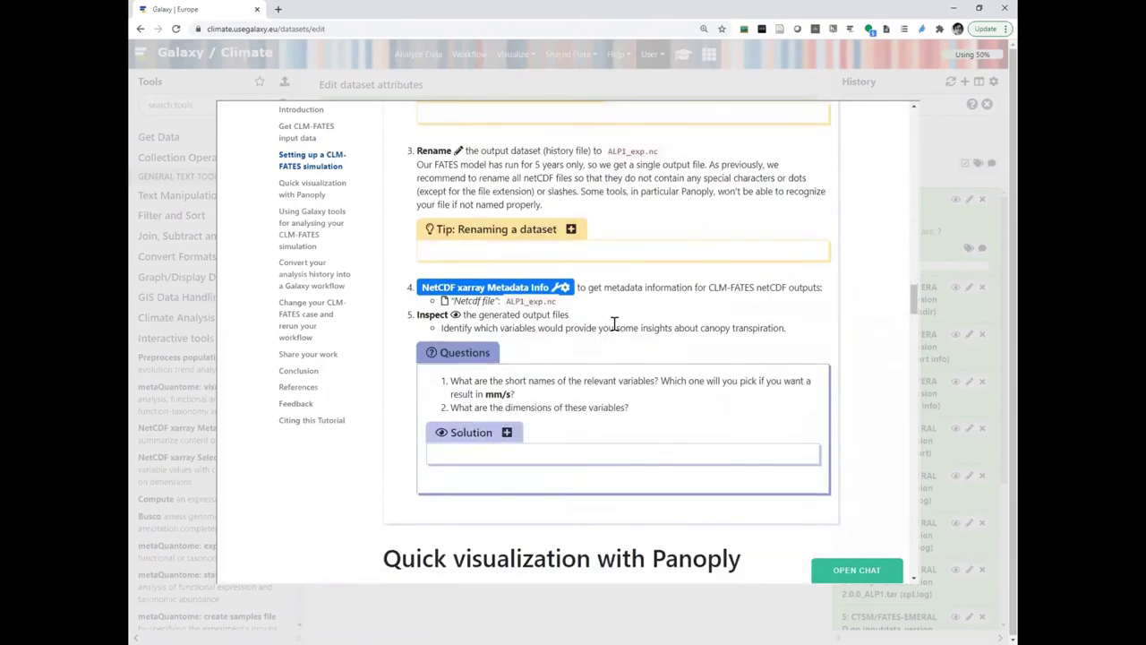
{"action": "scroll", "coordinate": [652, 283], "scroll_direction": "up", "scroll_amount": 1}
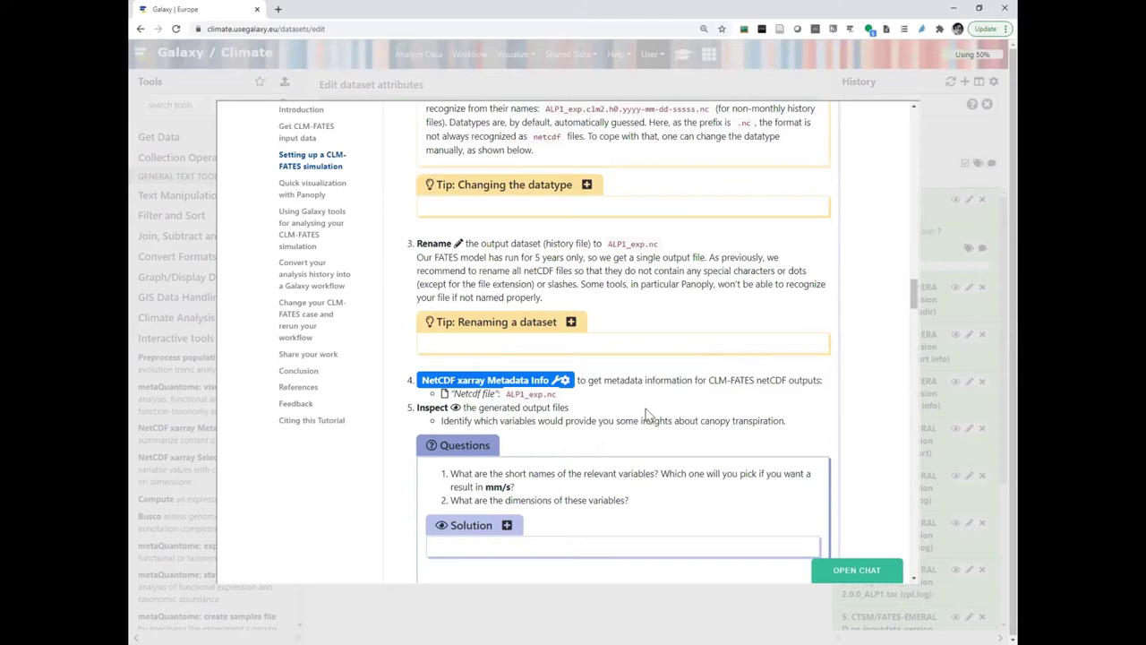
{"action": "scroll", "coordinate": [661, 419], "scroll_direction": "down", "scroll_amount": 1}
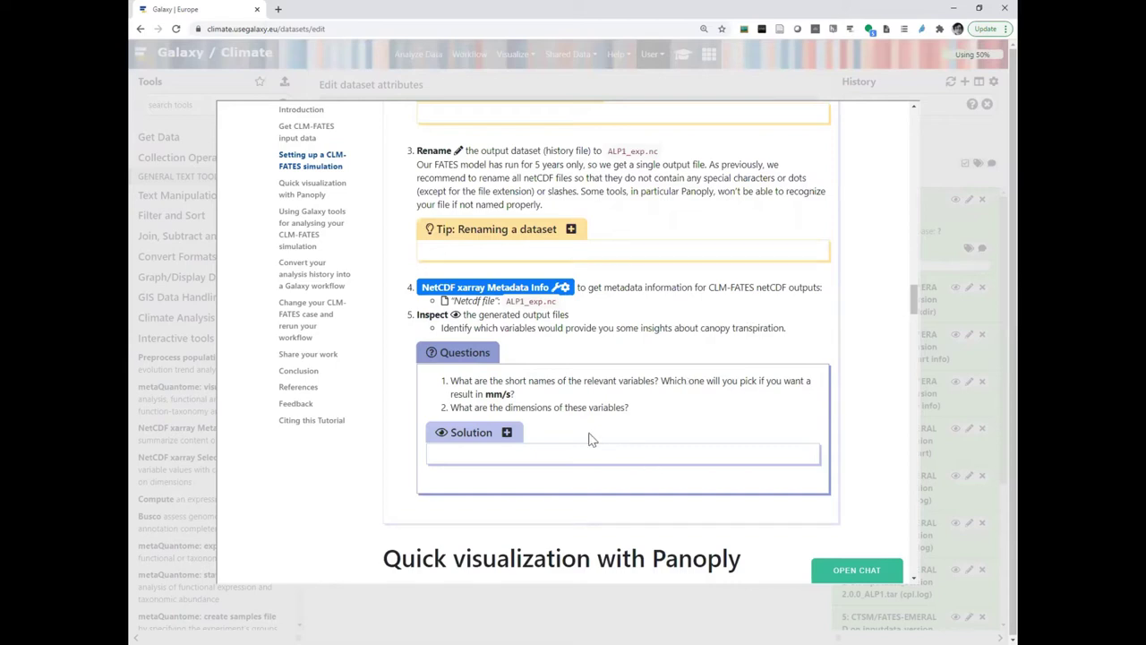
Step: Run the NetCDF xarray Metadata Info tool from the tutorial on dataset 13, ALP1_exp.nc
{"action": "scroll", "coordinate": [589, 430], "scroll_direction": "up", "scroll_amount": 2}
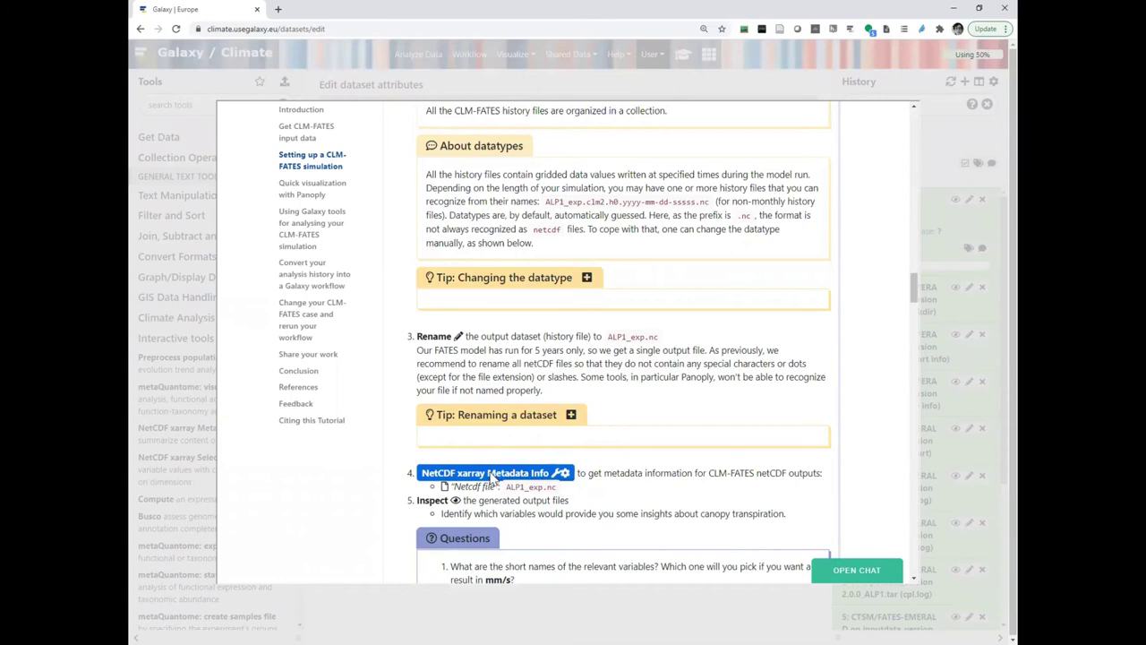
{"action": "left_click", "coordinate": [493, 475]}
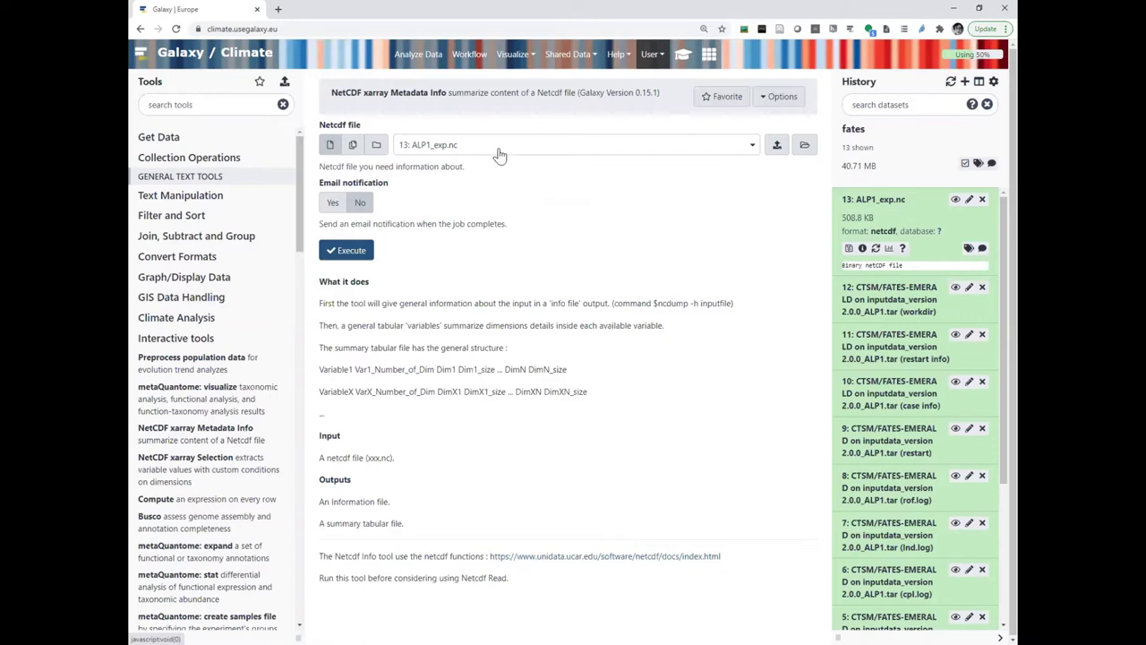
{"action": "left_click", "coordinate": [347, 254]}
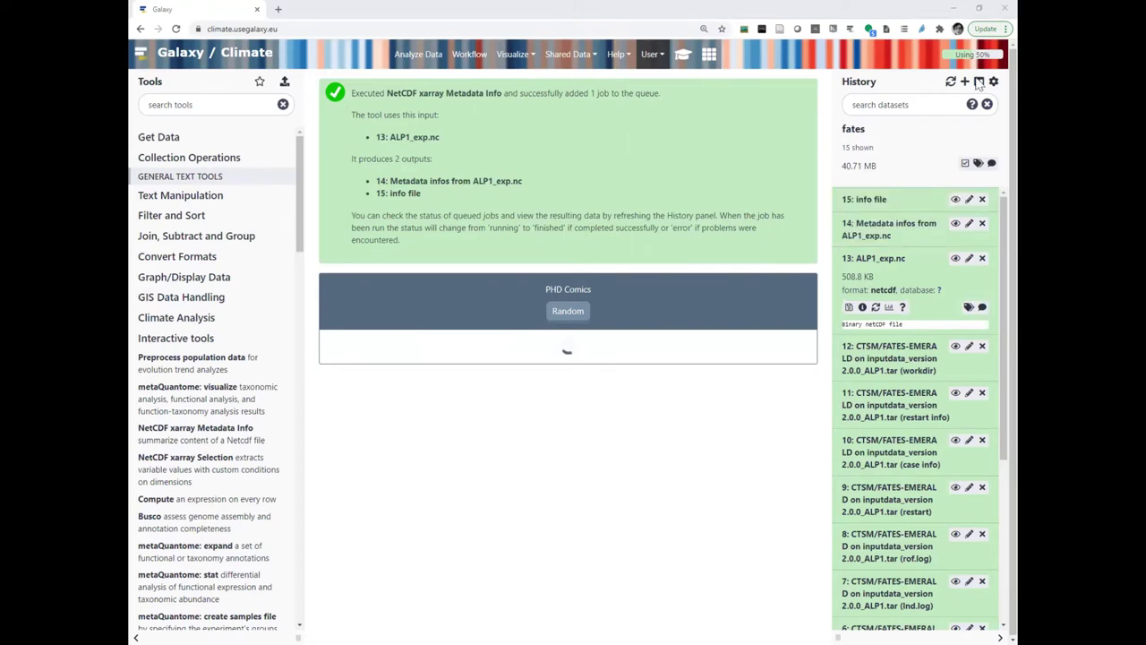
Step: Display the contents of the info file output and highlight its list of dimensions
{"action": "left_click", "coordinate": [864, 199]}
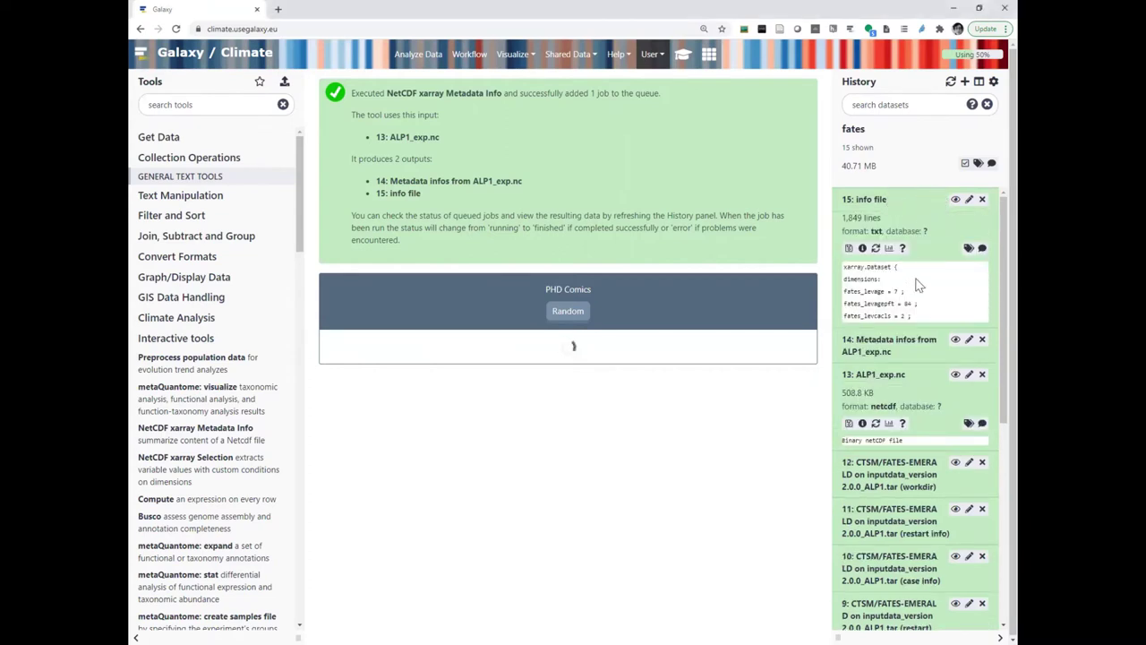
{"action": "left_click", "coordinate": [955, 200]}
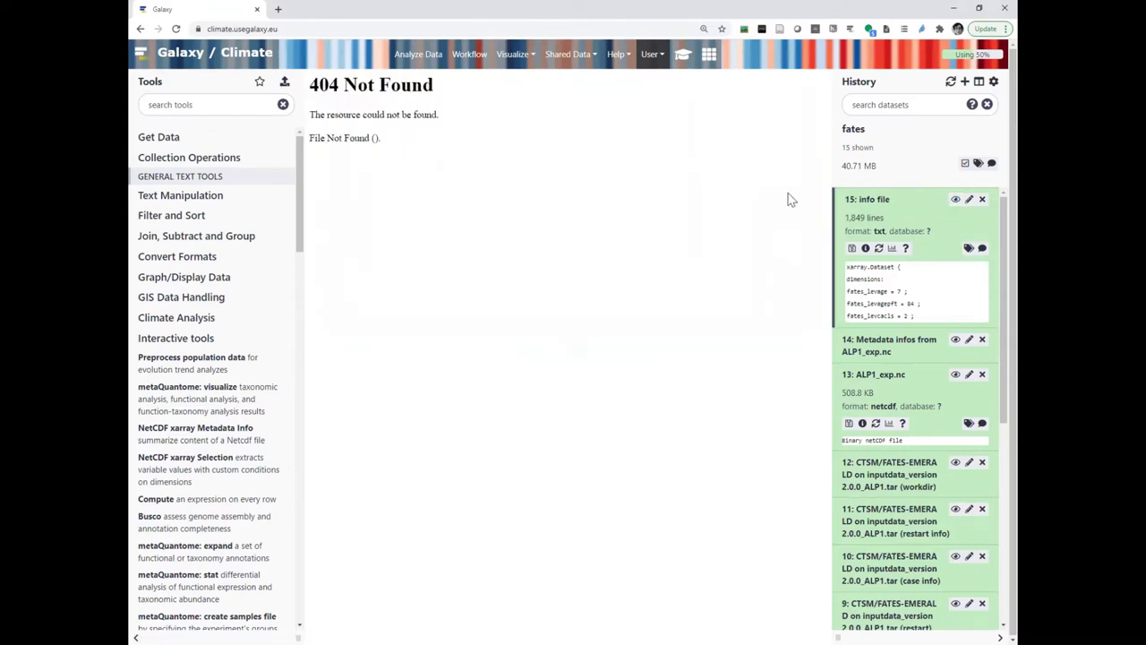
{"action": "left_click", "coordinate": [956, 203]}
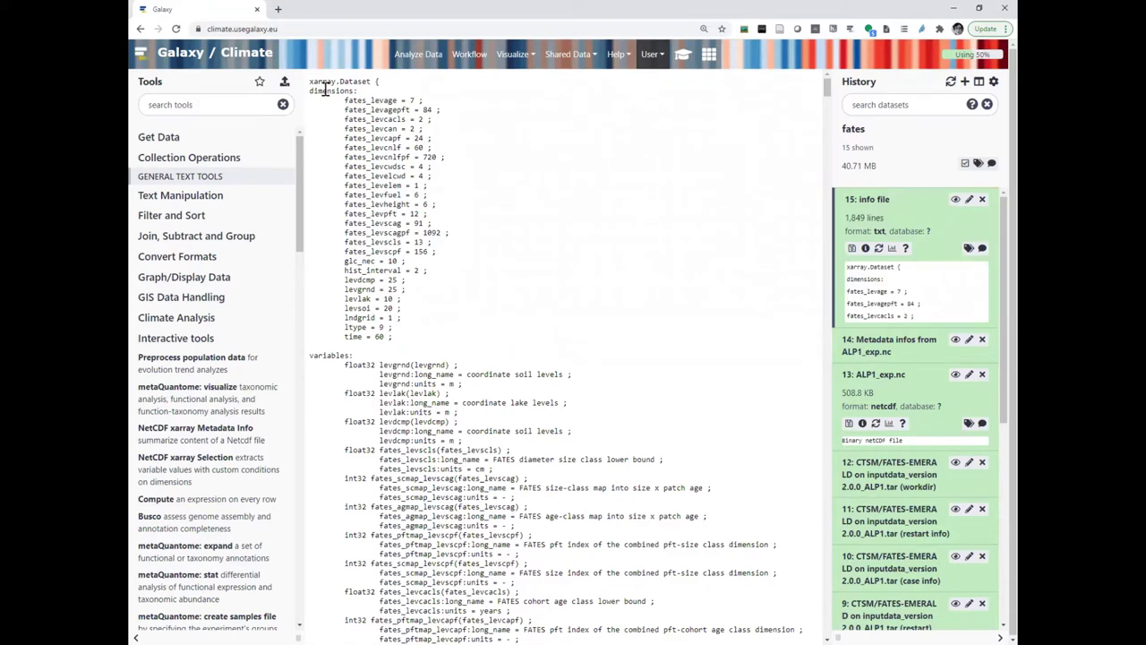
{"action": "left_click_drag", "start_coordinate": [311, 91], "coordinate": [451, 333]}
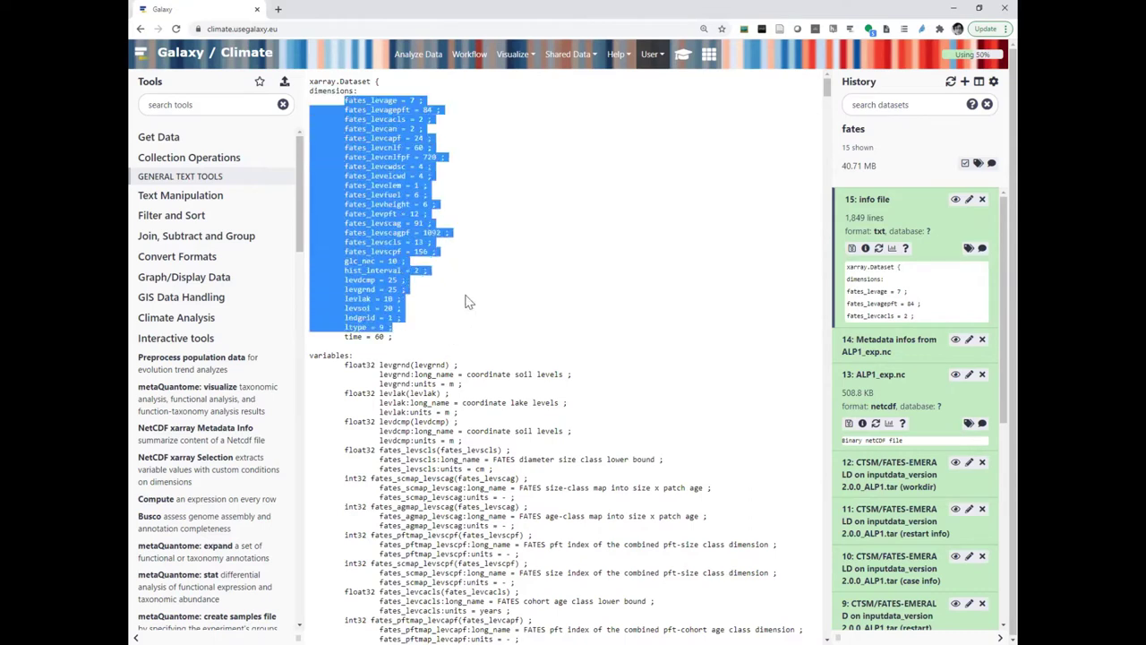
{"action": "scroll", "coordinate": [430, 314], "scroll_direction": "down", "scroll_amount": 1}
{"action": "left_click", "coordinate": [417, 303]}
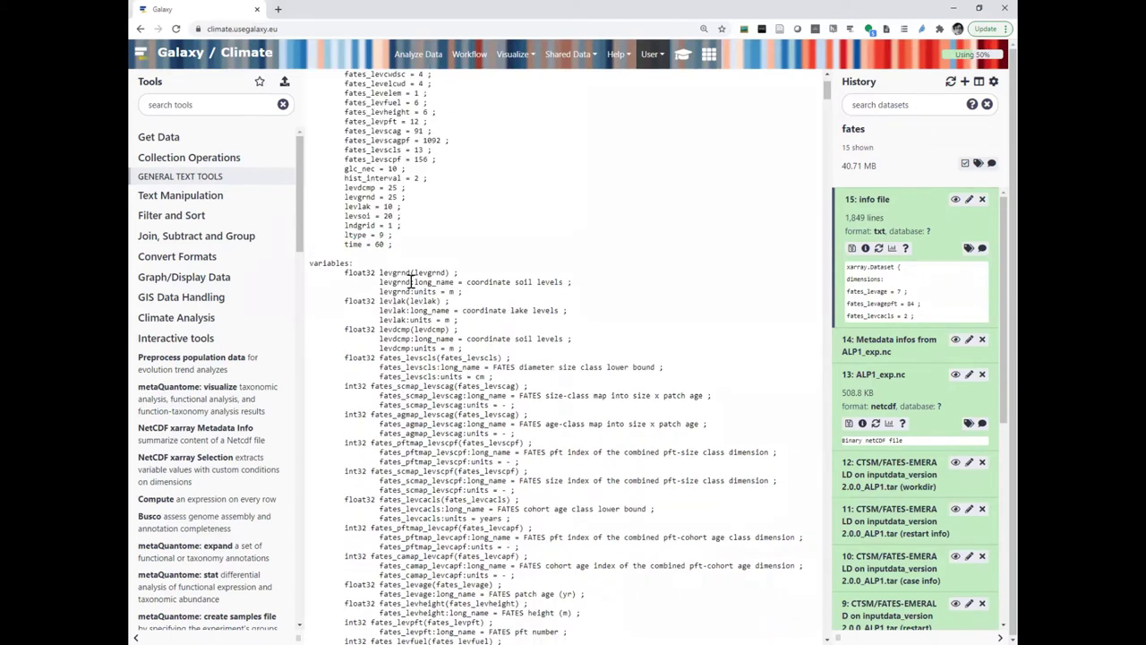
Step: Highlight the variables heading in the info file and the levgrnd variable's dimension, long_name and units entries
{"action": "left_click_drag", "start_coordinate": [311, 263], "coordinate": [357, 264]}
{"action": "left_click", "coordinate": [410, 270]}
{"action": "double_click", "coordinate": [431, 272]}
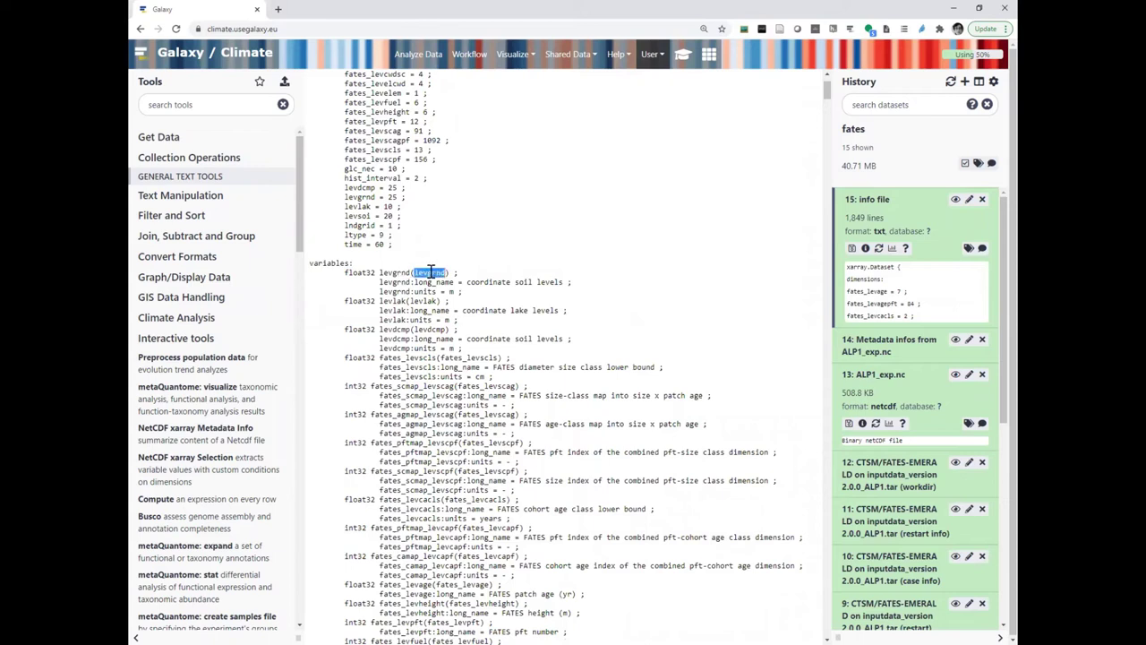
{"action": "double_click", "coordinate": [429, 338]}
{"action": "scroll", "coordinate": [379, 245], "scroll_direction": "down", "scroll_amount": 1}
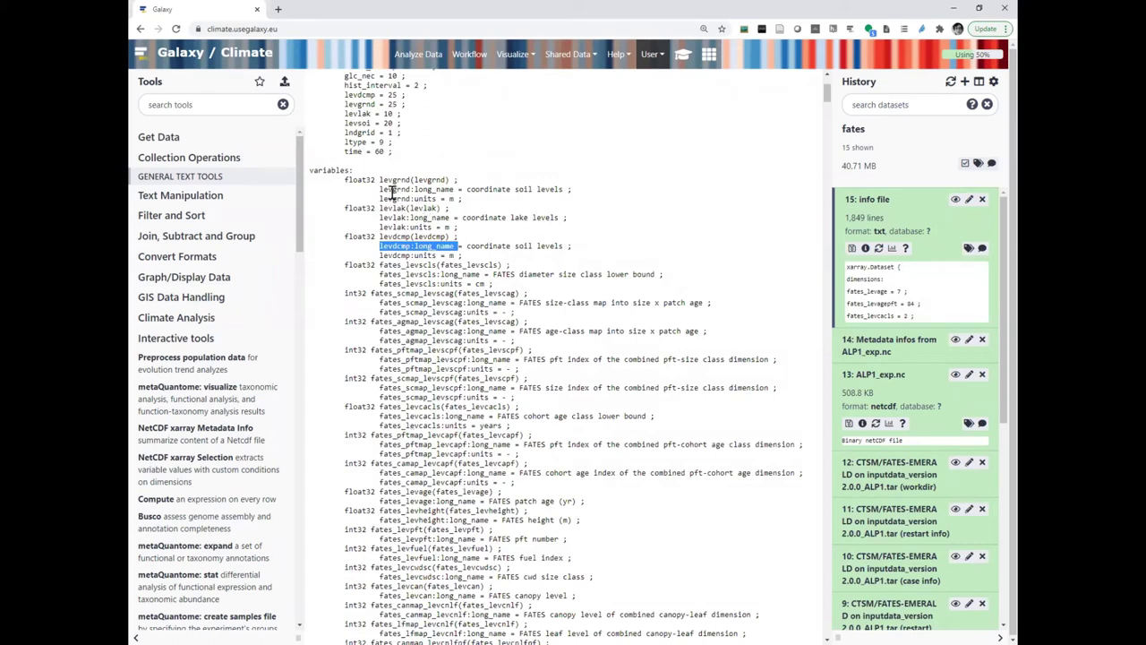
{"action": "double_click", "coordinate": [440, 189]}
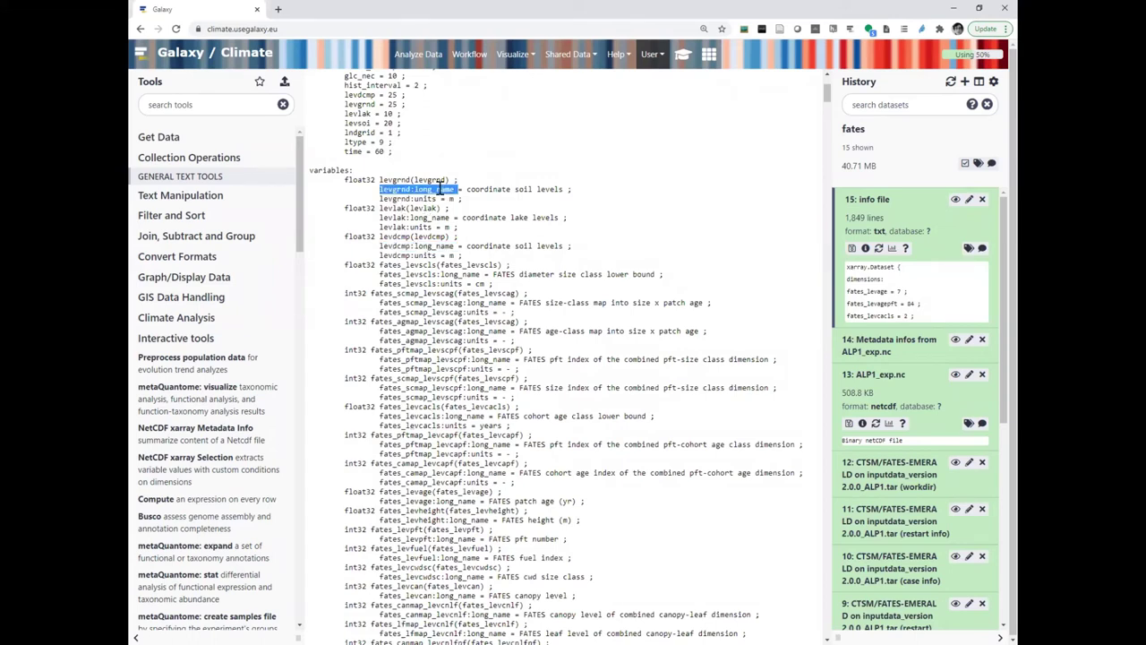
{"action": "double_click", "coordinate": [421, 199]}
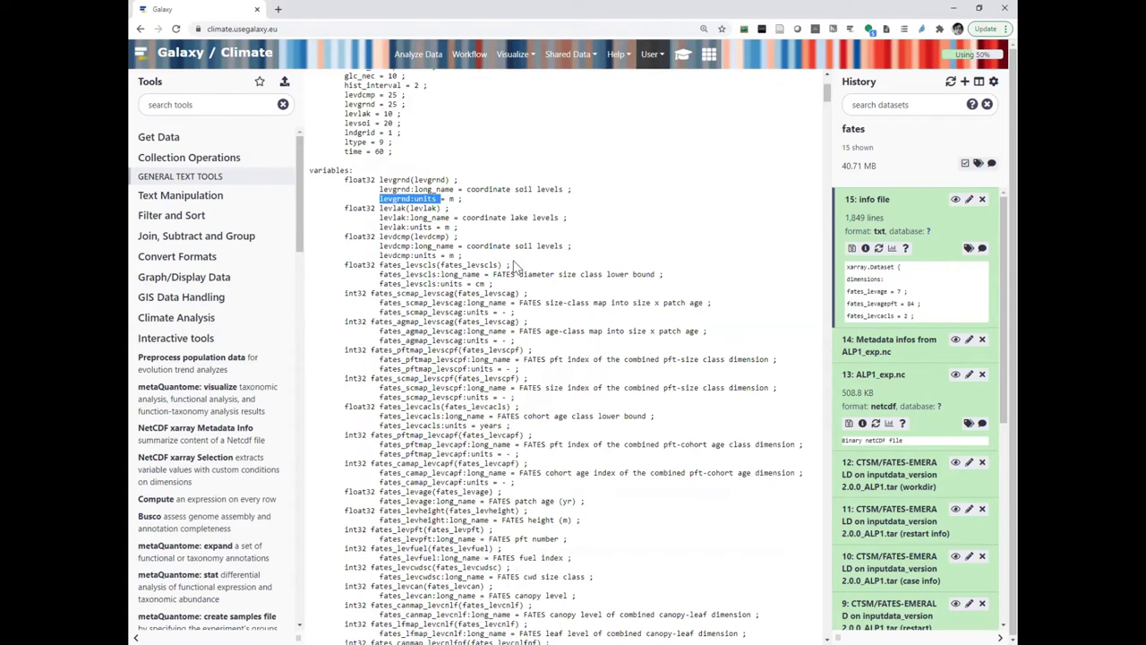
Step: Review the remaining variables in the info file and highlight the global attributes heading and the Conventions value at its end
{"action": "scroll", "coordinate": [515, 266], "scroll_direction": "down", "scroll_amount": 5}
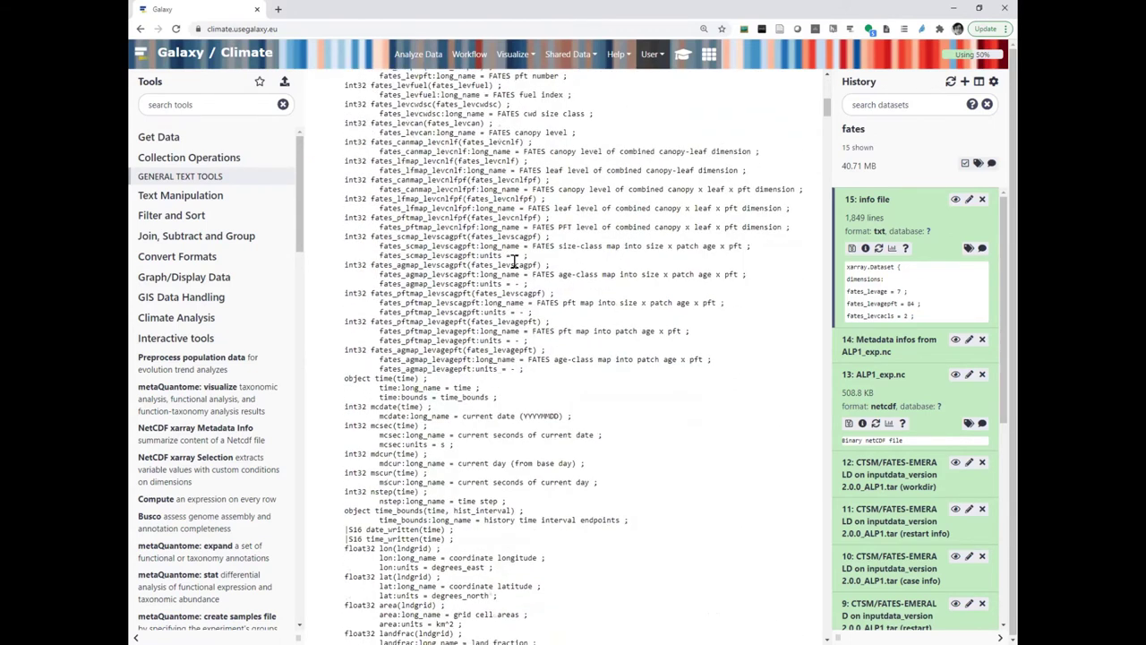
{"action": "scroll", "coordinate": [506, 284], "scroll_direction": "down", "scroll_amount": 2}
{"action": "scroll", "coordinate": [506, 285], "scroll_direction": "down", "scroll_amount": 5}
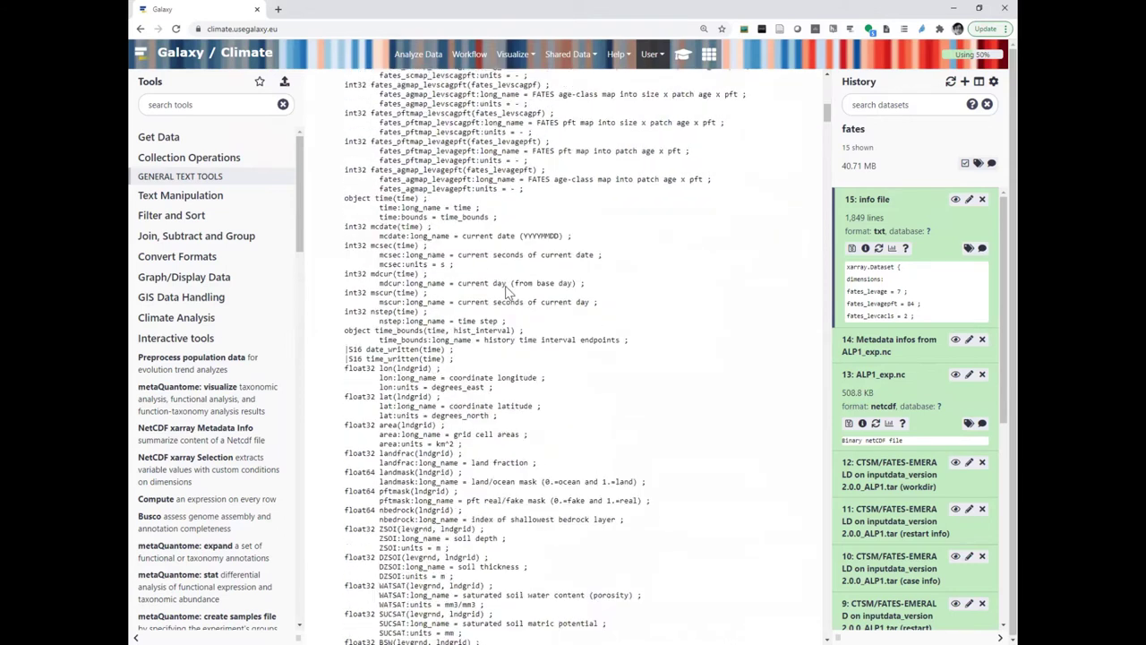
{"action": "scroll", "coordinate": [506, 285], "scroll_direction": "down", "scroll_amount": 6}
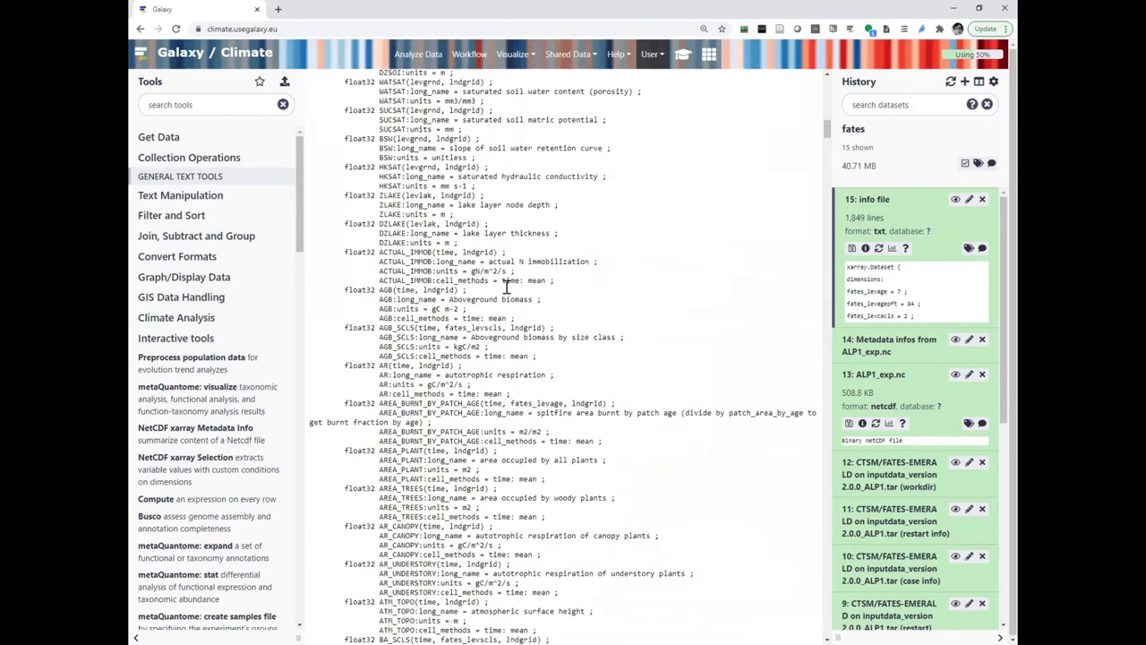
{"action": "left_click_drag", "start_coordinate": [826, 138], "coordinate": [846, 640]}
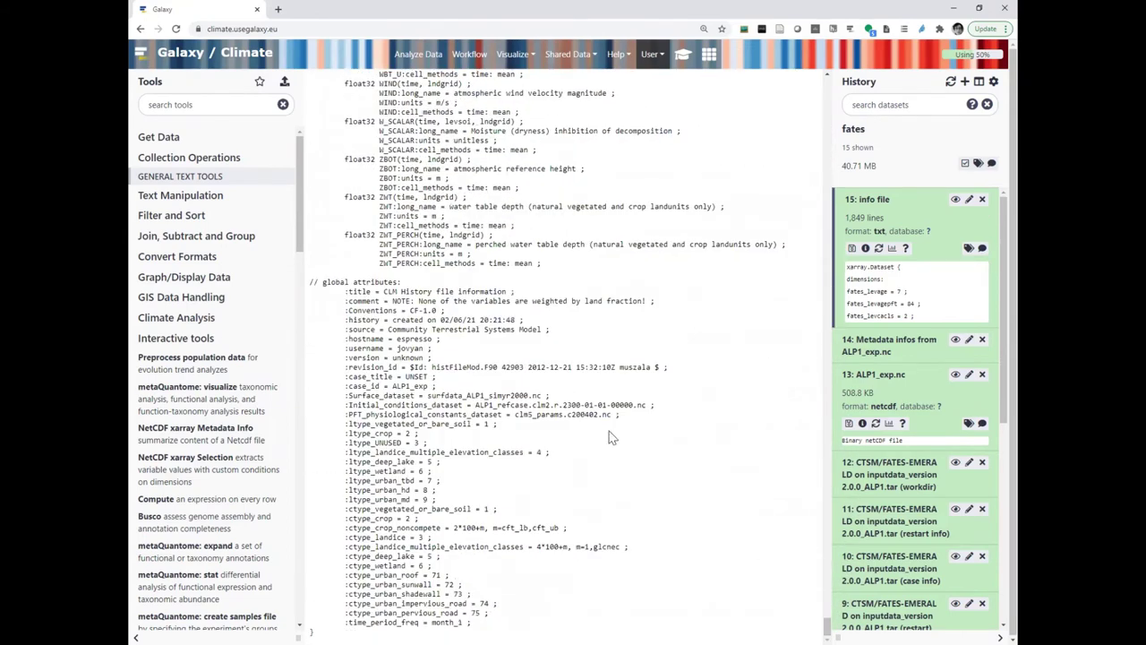
{"action": "left_click_drag", "start_coordinate": [313, 281], "coordinate": [408, 285]}
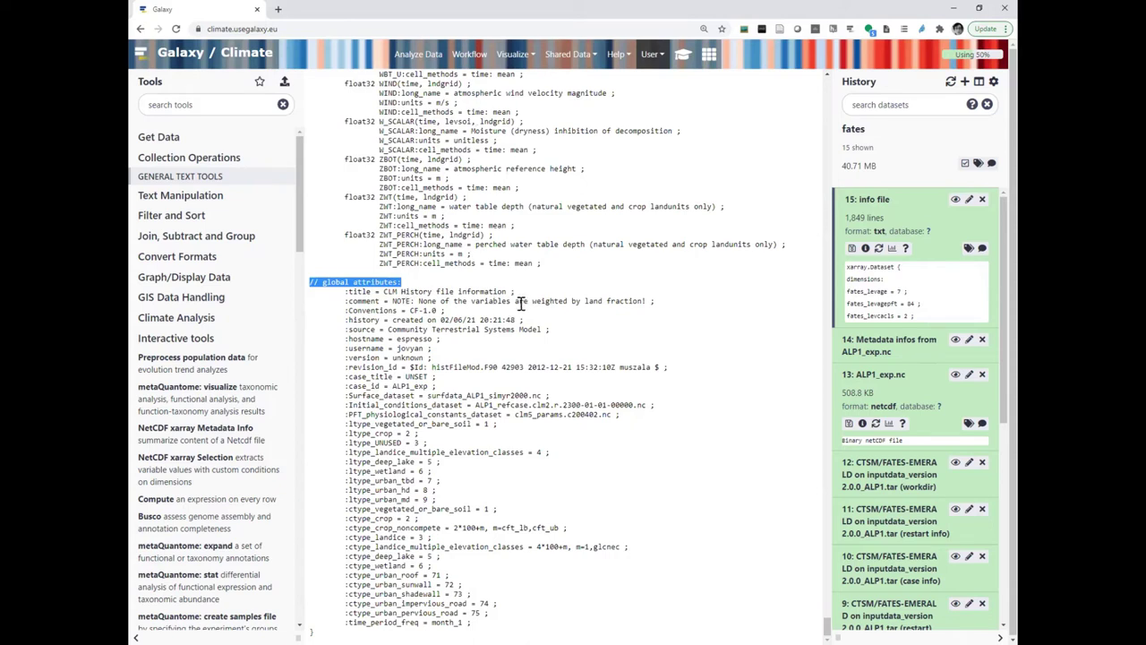
{"action": "left_click_drag", "start_coordinate": [410, 310], "coordinate": [437, 311]}
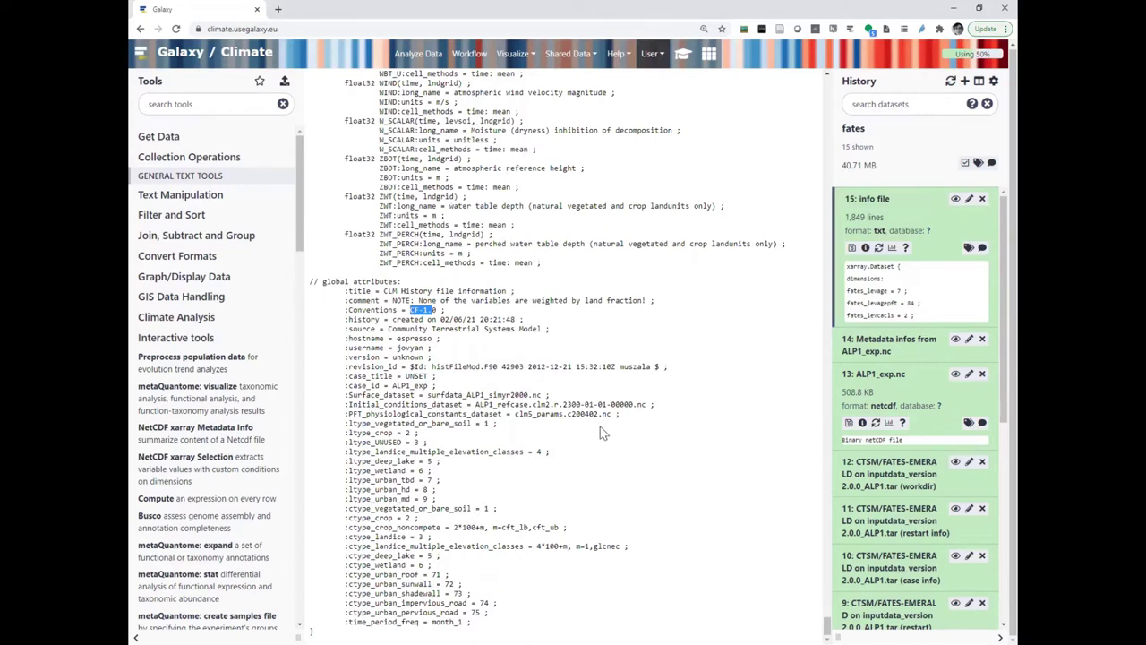
{"action": "scroll", "coordinate": [603, 421], "scroll_direction": "up", "scroll_amount": 3}
{"action": "left_click", "coordinate": [603, 394]}
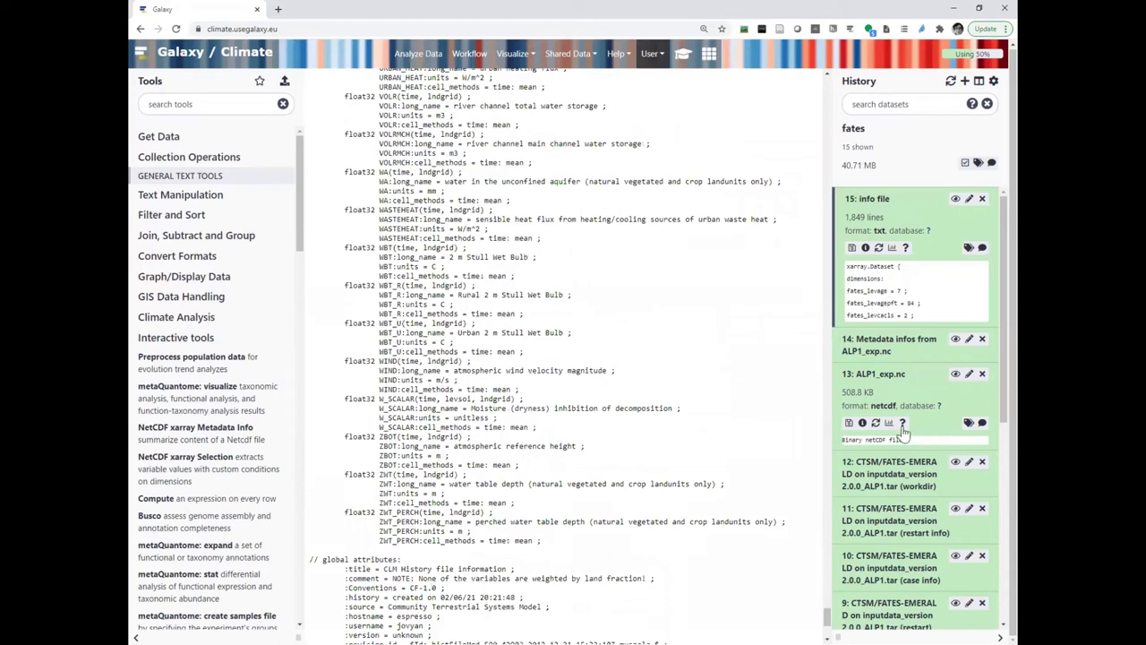
Step: Display the tabular output Metadata infos from ALP1_exp.nc to examine the variable names and dimension sizes
{"action": "left_click", "coordinate": [891, 353]}
{"action": "left_click", "coordinate": [954, 340]}
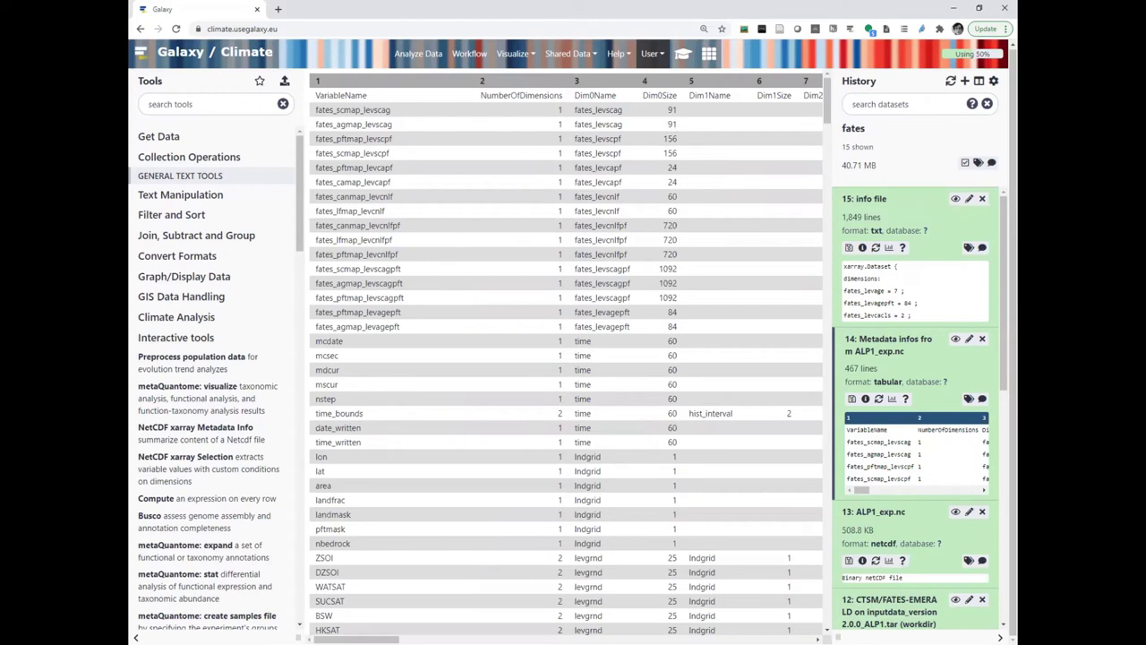
{"action": "mouse_move", "coordinate": [356, 638]}
{"action": "left_mouse_down"}
{"action": "mouse_move", "coordinate": [431, 638]}
{"action": "mouse_move", "coordinate": [357, 639]}
{"action": "left_mouse_up"}
Step: Display the info file again and highlight the long_name attribute of the levgrnd variable
{"action": "left_click", "coordinate": [955, 199]}
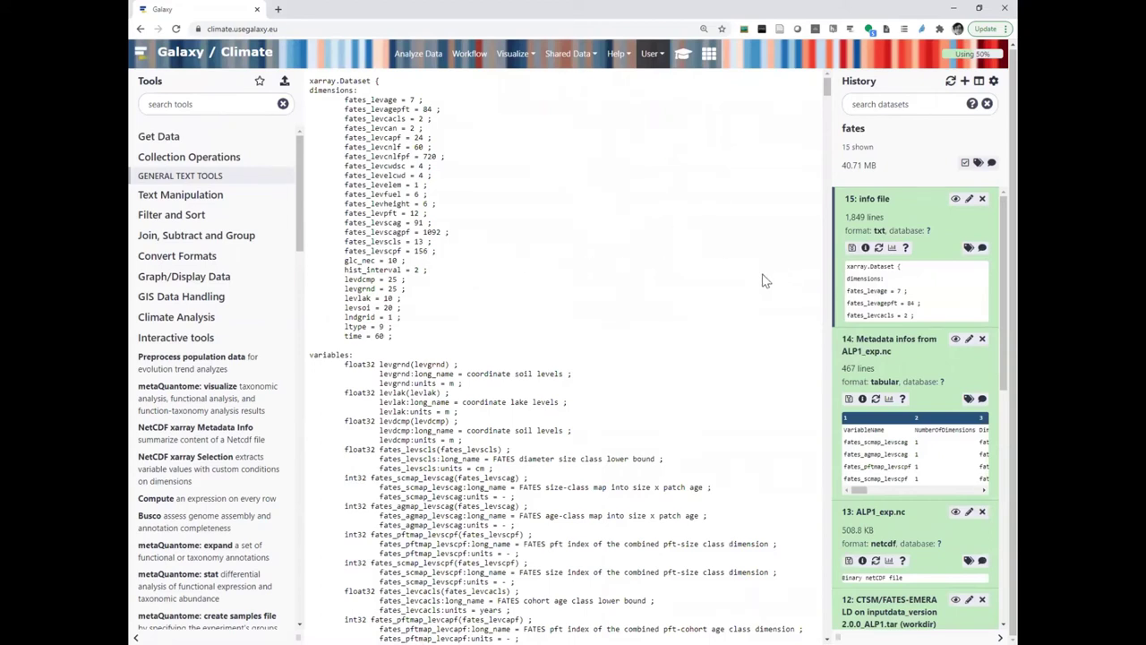
{"action": "scroll", "coordinate": [690, 305], "scroll_direction": "down", "scroll_amount": 3}
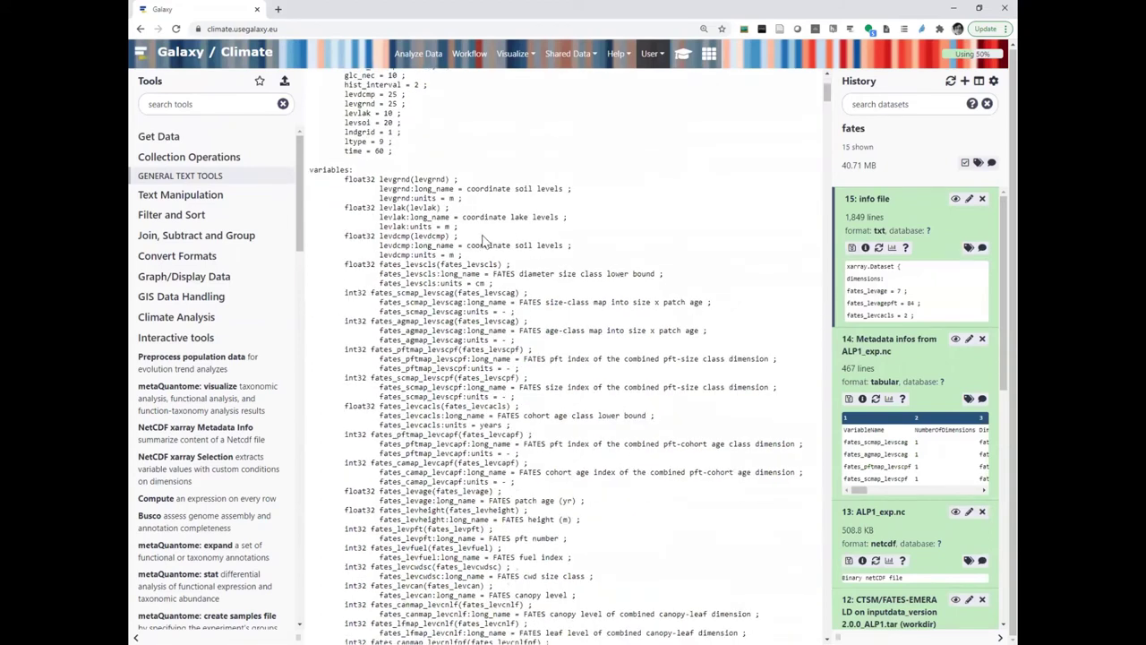
{"action": "left_click_drag", "start_coordinate": [414, 188], "coordinate": [452, 188]}
Step: Search the displayed info file for "canopy tr"
{"action": "left_click", "coordinate": [583, 303]}
{"action": "key", "text": "ctrl+f"}
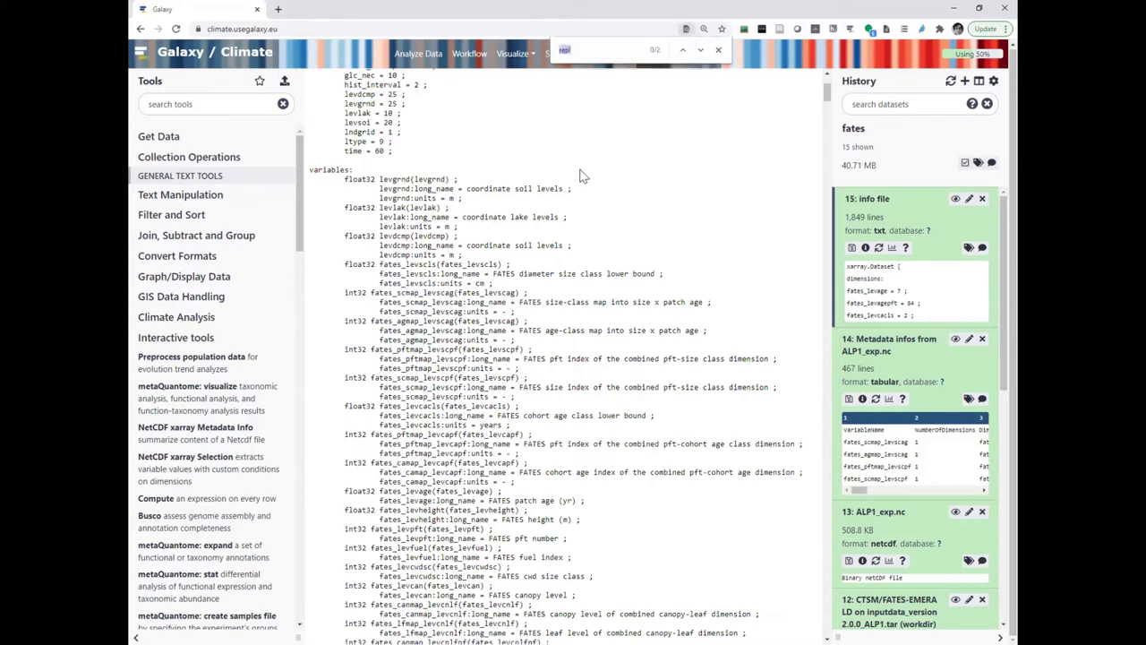
{"action": "type", "text": "can"}
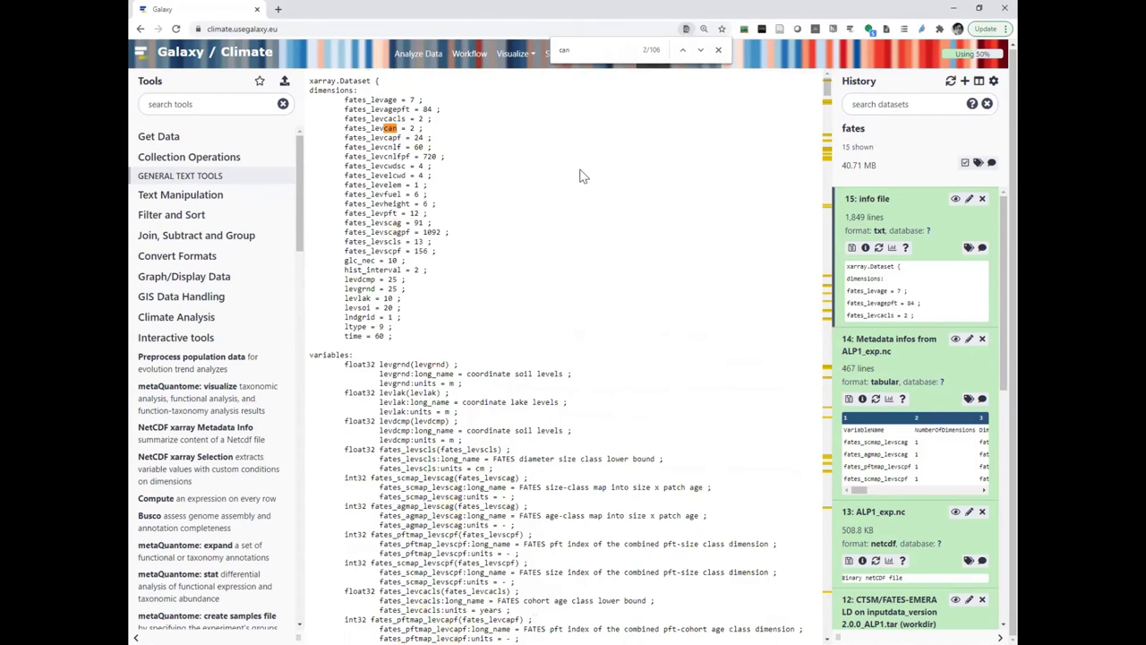
{"action": "type", "text": "opy tr"}
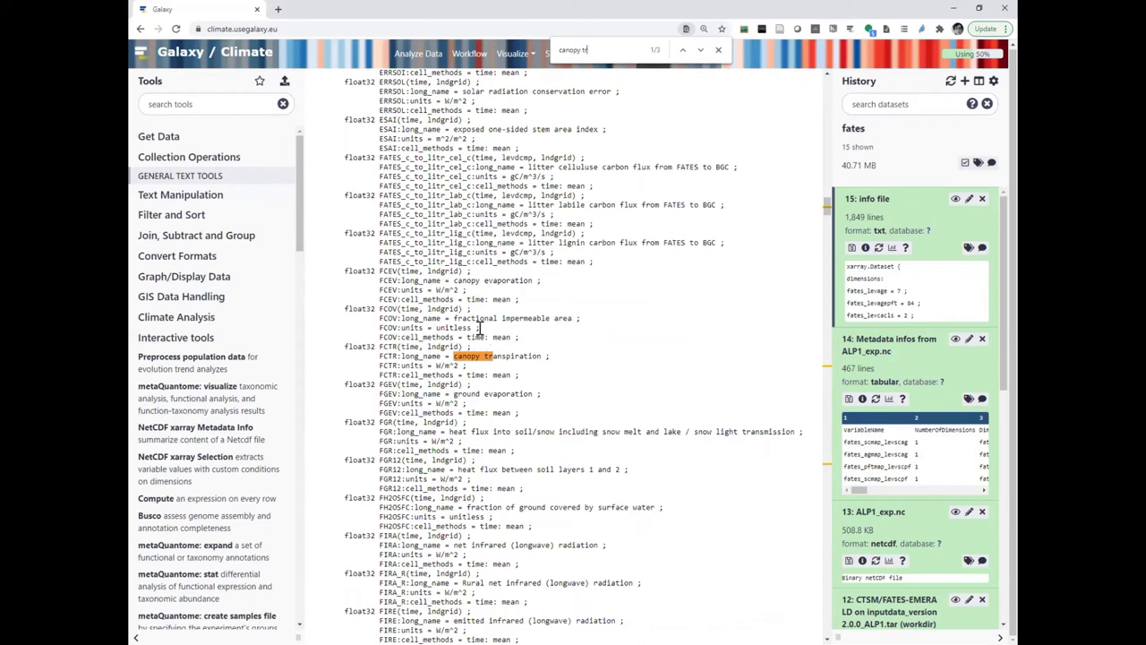
Step: Highlight the short name FCTR of the canopy transpiration variable and its time and lndgrid dimensions
{"action": "double_click", "coordinate": [387, 347]}
{"action": "double_click", "coordinate": [408, 347]}
{"action": "left_click", "coordinate": [439, 344]}
{"action": "double_click", "coordinate": [439, 346]}
Step: Highlight the lndgrid entry in the dimensions list at the start of the info file and return to the FCTR search match
{"action": "left_click_drag", "start_coordinate": [828, 209], "coordinate": [824, 84]}
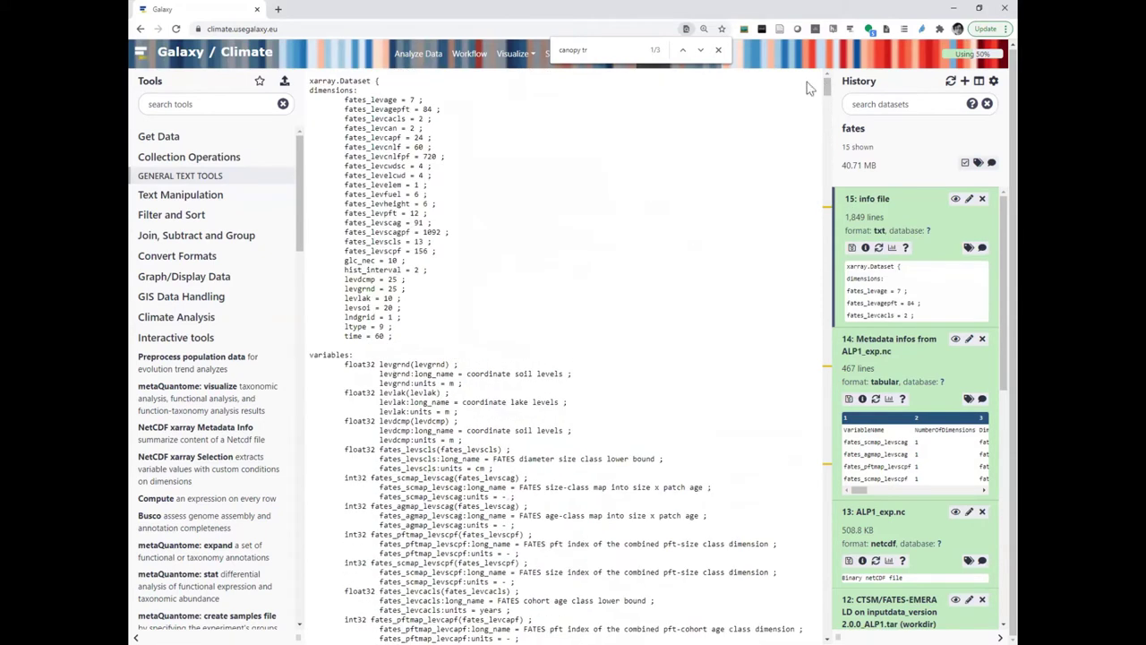
{"action": "left_click_drag", "start_coordinate": [347, 318], "coordinate": [405, 319]}
{"action": "left_click", "coordinate": [600, 50]}
{"action": "scroll", "coordinate": [662, 170], "scroll_direction": "down", "scroll_amount": 15}
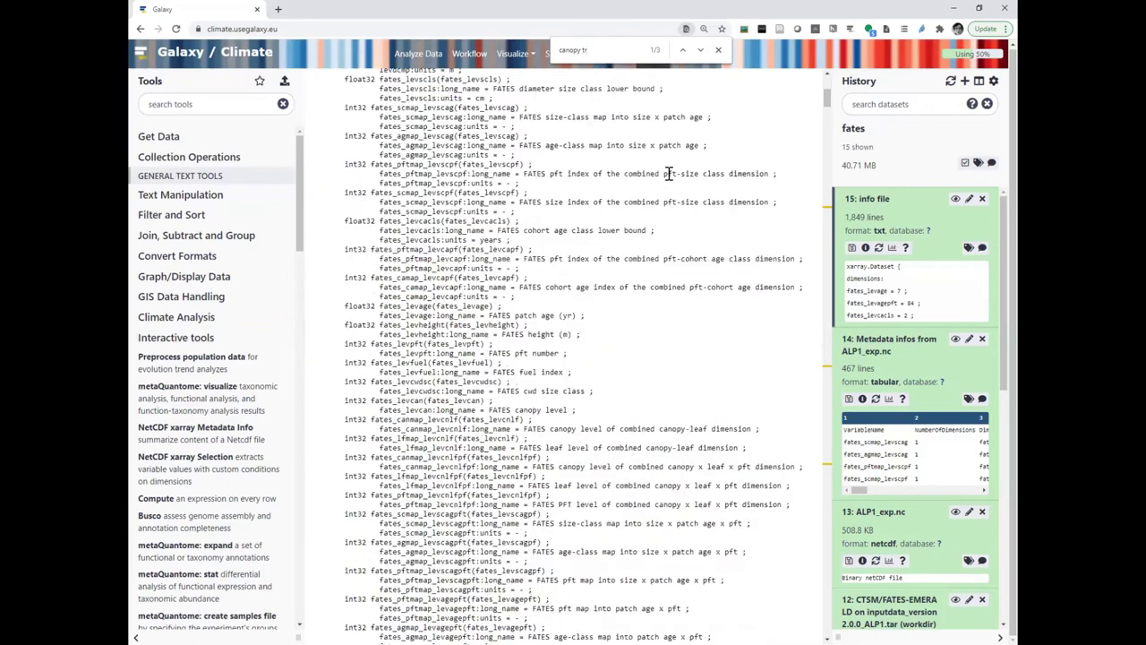
{"action": "scroll", "coordinate": [658, 206], "scroll_direction": "down", "scroll_amount": 15}
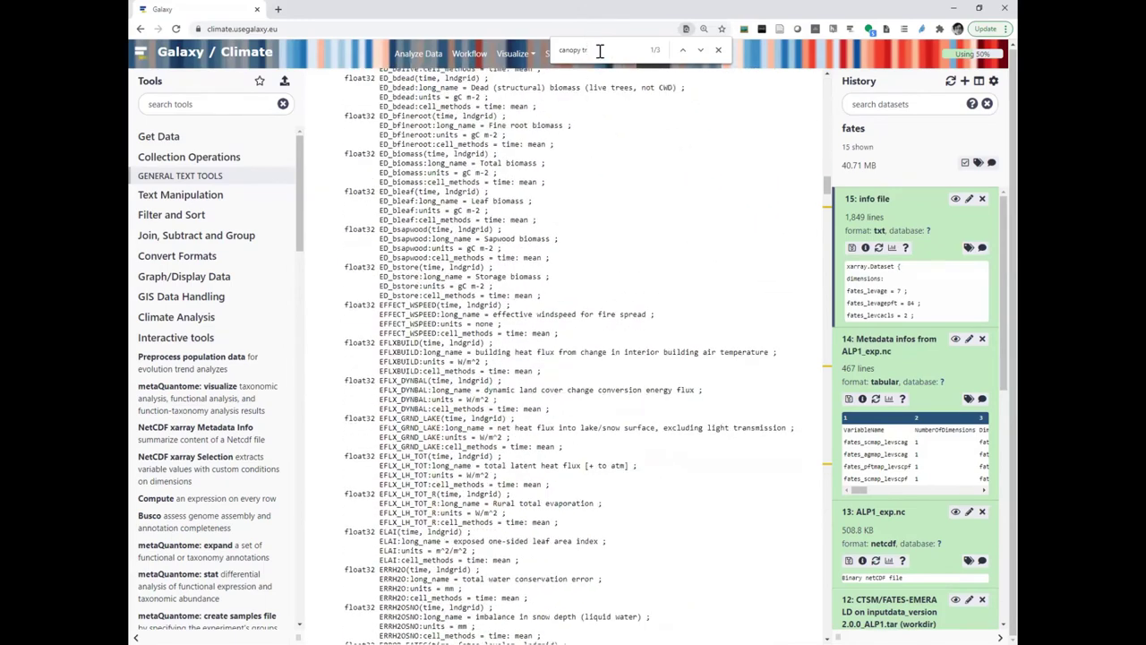
{"action": "type", "text": "a"}
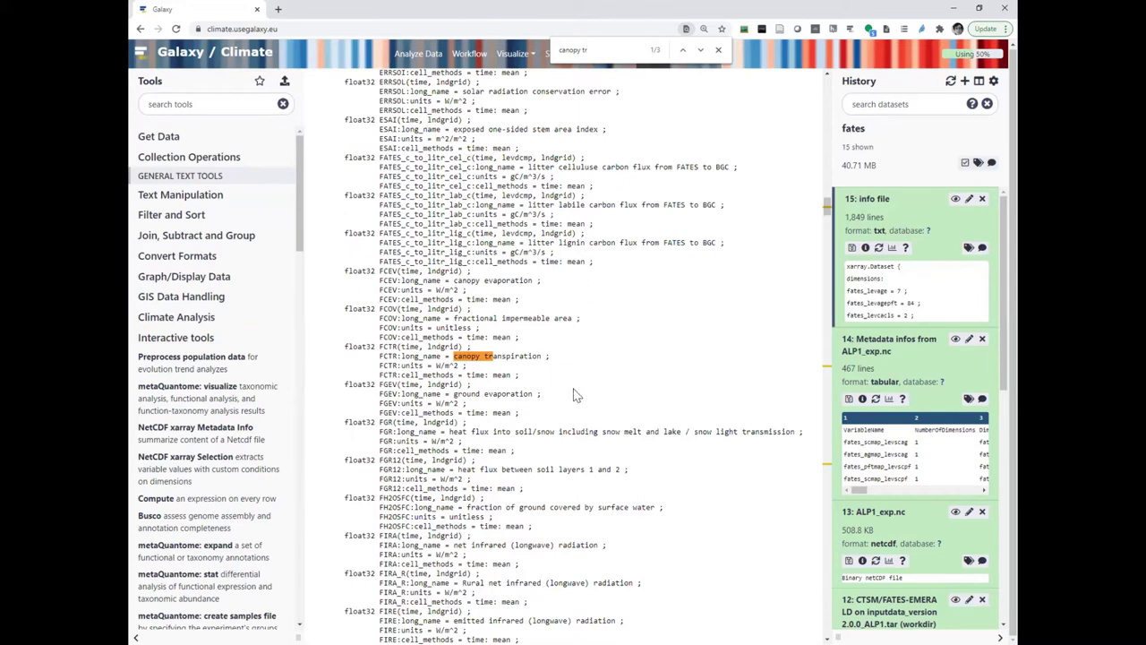
Step: Go through the remaining "canopy tr" matches and highlight the time and lndgrid dimensions of the QVEGT variable
{"action": "scroll", "coordinate": [578, 348], "scroll_direction": "up", "scroll_amount": 1}
{"action": "scroll", "coordinate": [578, 348], "scroll_direction": "up", "scroll_amount": 2}
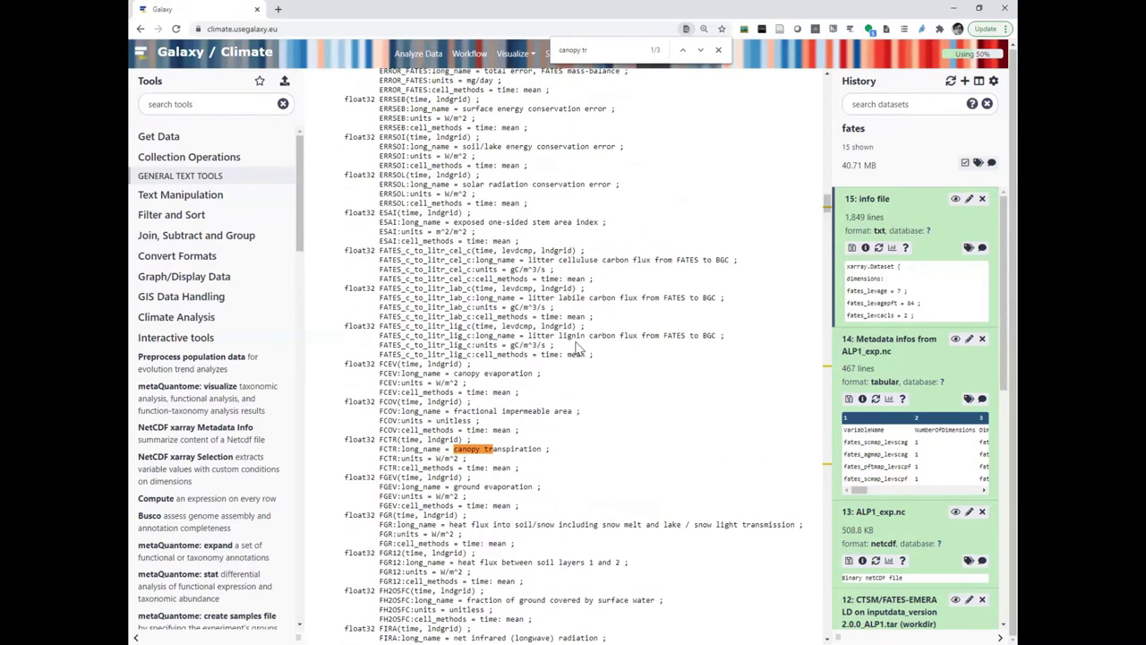
{"action": "scroll", "coordinate": [577, 348], "scroll_direction": "up", "scroll_amount": 3}
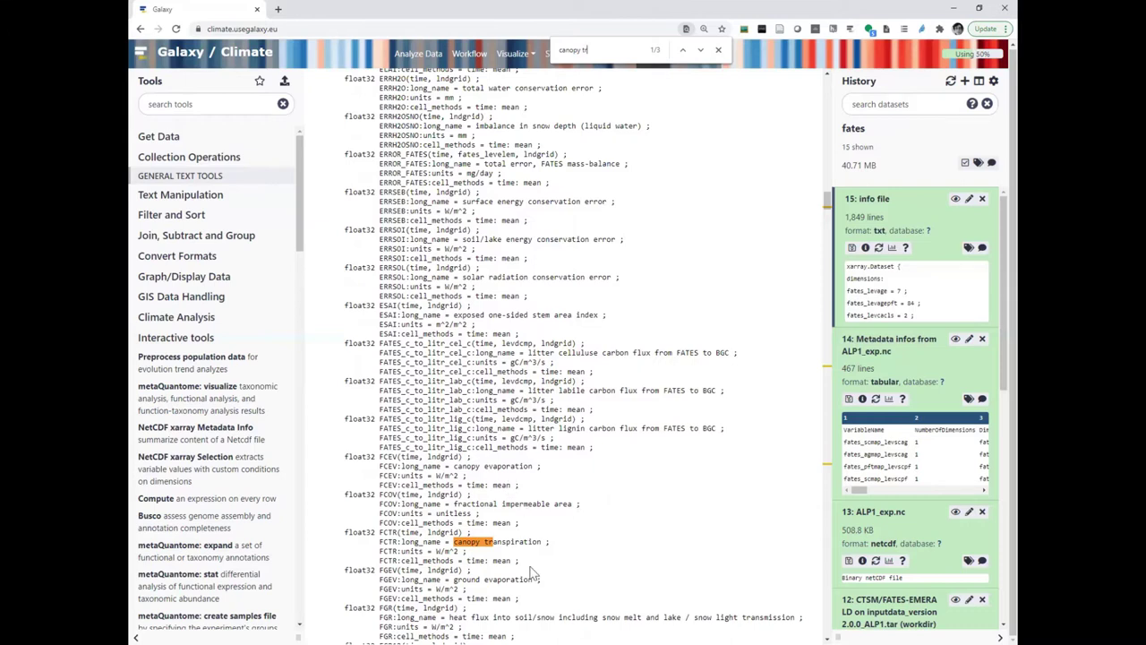
{"action": "scroll", "coordinate": [484, 557], "scroll_direction": "down", "scroll_amount": 1}
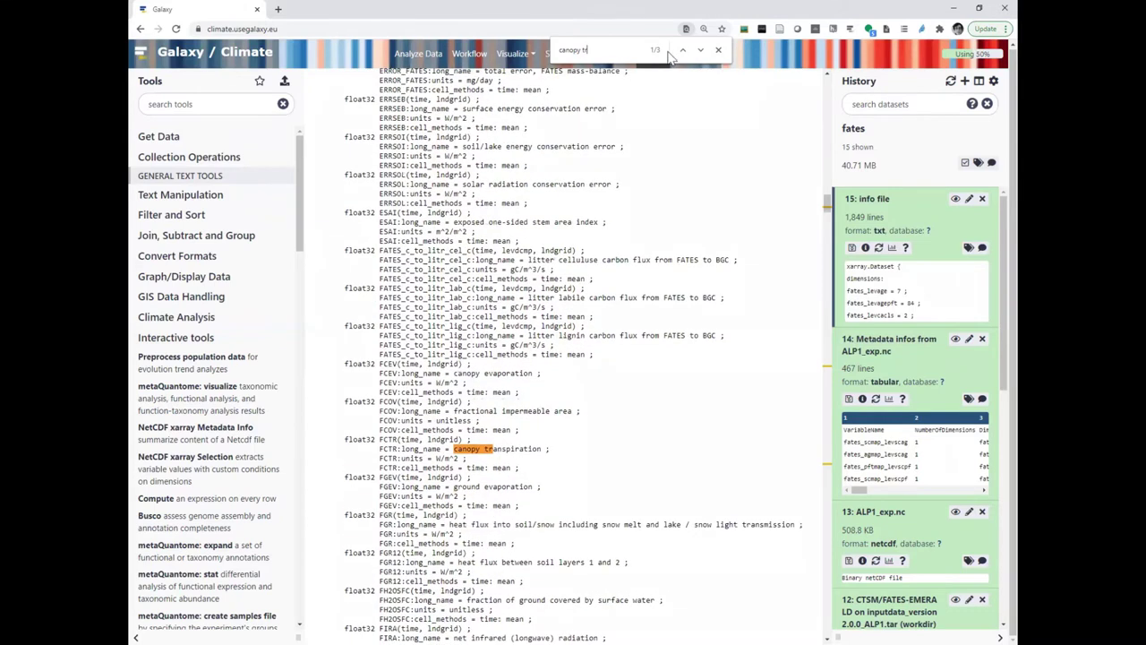
{"action": "left_click", "coordinate": [701, 50]}
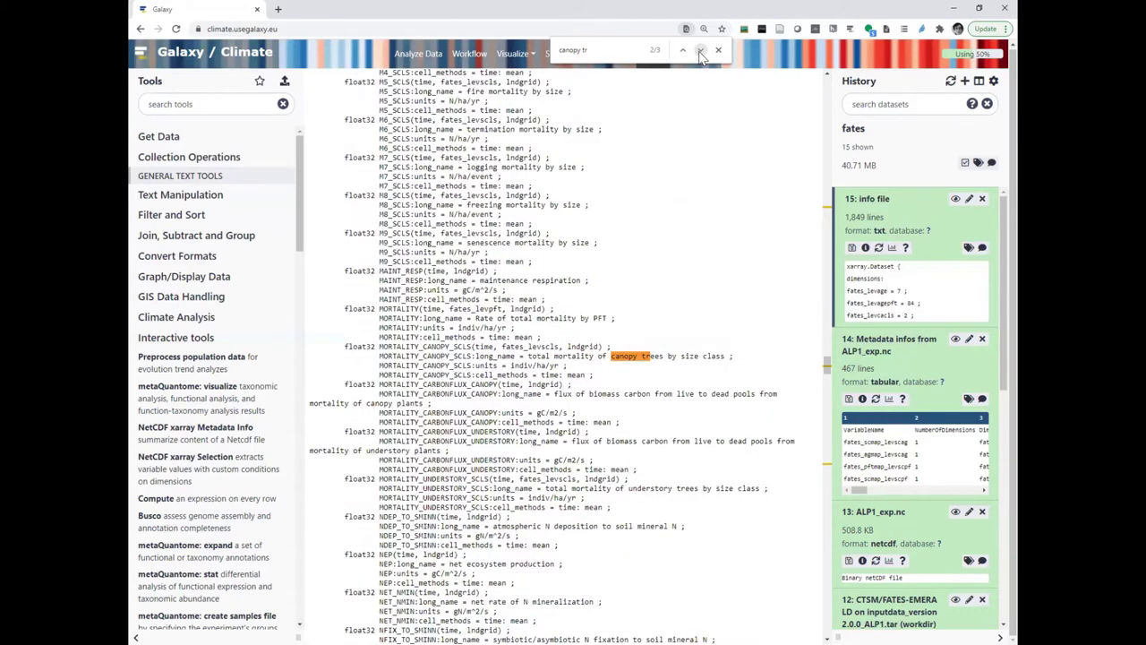
{"action": "left_click", "coordinate": [700, 50]}
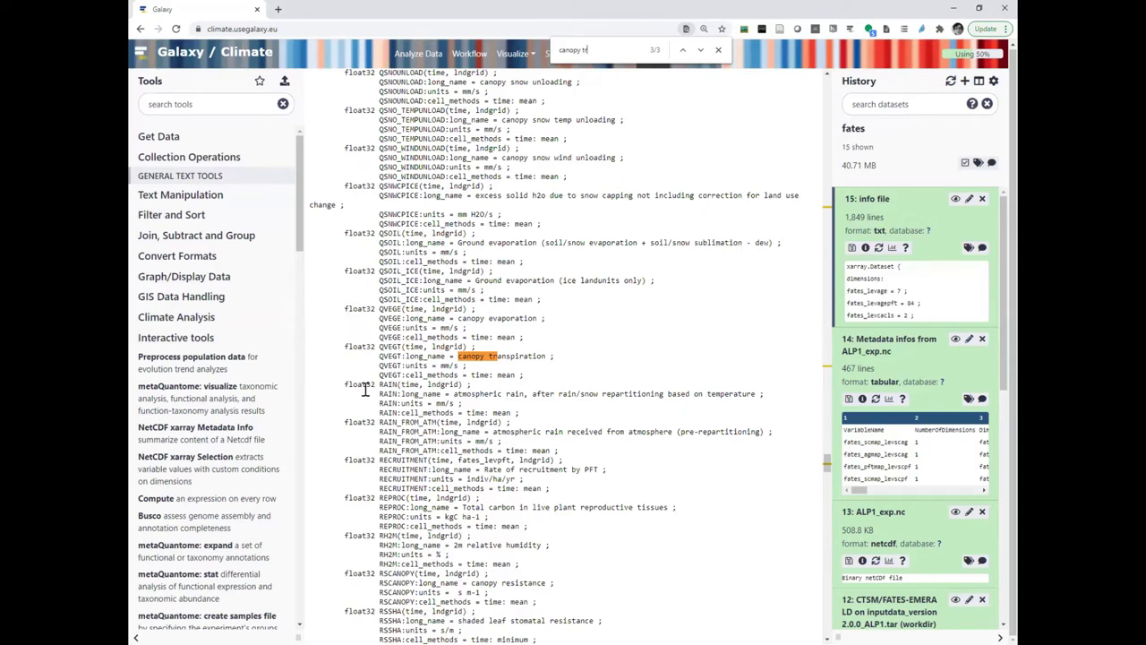
{"action": "double_click", "coordinate": [415, 345]}
{"action": "double_click", "coordinate": [445, 345]}
Step: Highlight the size of the time dimension in the info file's dimensions list and close the text search
{"action": "left_click_drag", "start_coordinate": [833, 465], "coordinate": [849, 95]}
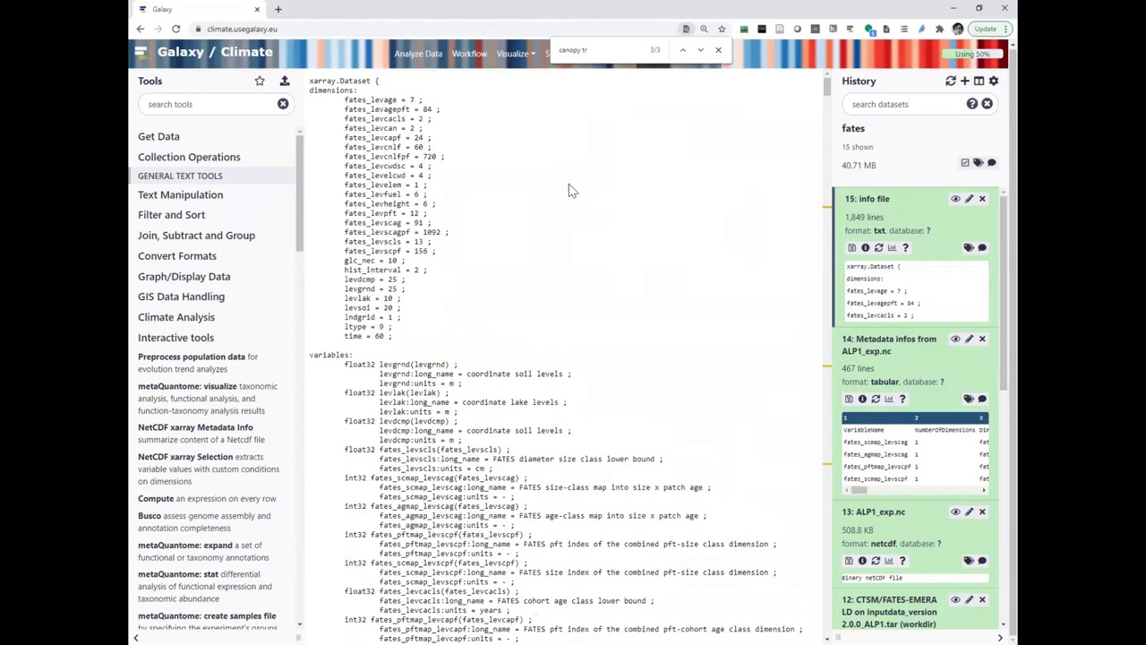
{"action": "double_click", "coordinate": [379, 335]}
{"action": "scroll", "coordinate": [579, 320], "scroll_direction": "down", "scroll_amount": 2}
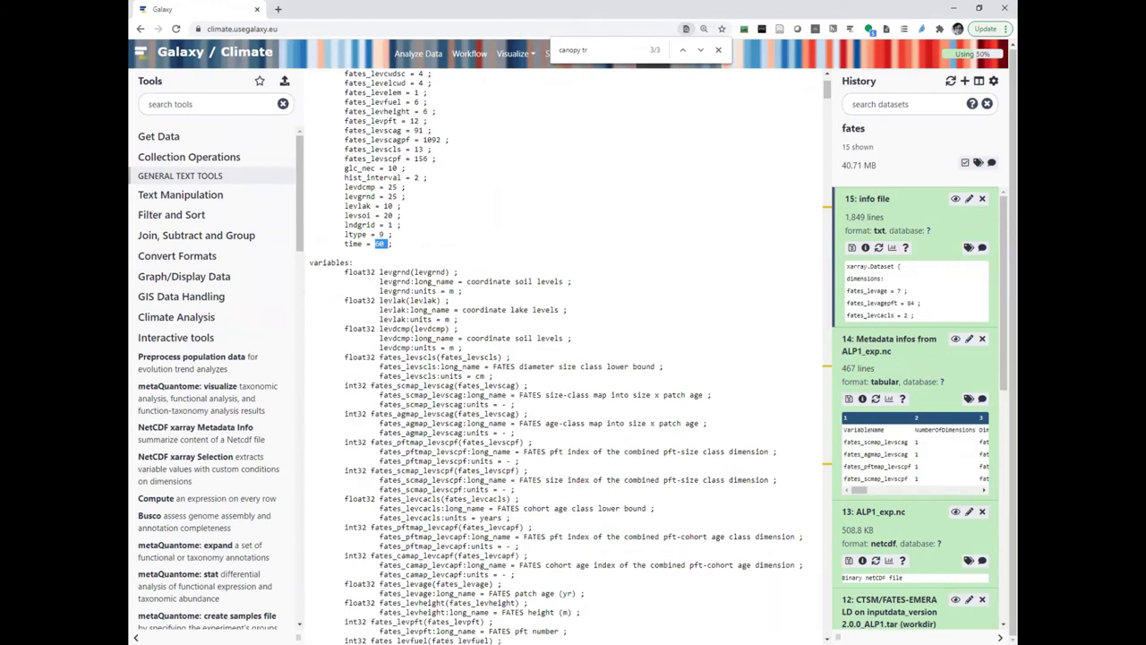
{"action": "left_click", "coordinate": [717, 49]}
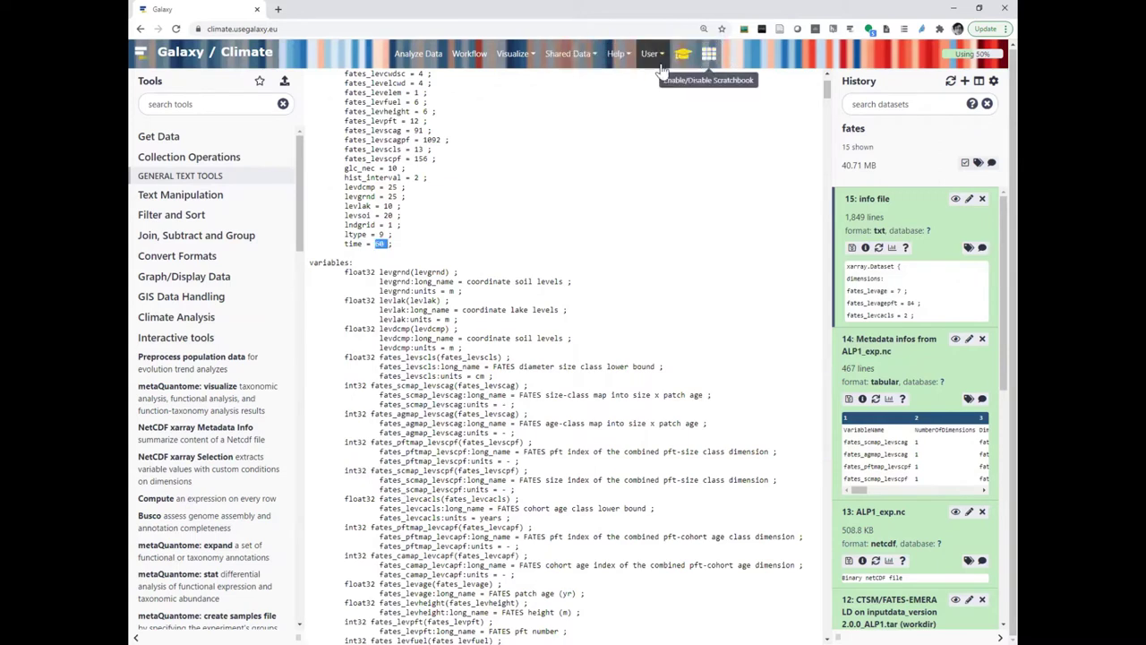
Step: Read the FATES tutorial's canopy transpiration questions and the expanded tip Launch Panoply in Galaxy, and return to the analysis view
{"action": "left_click", "coordinate": [682, 54]}
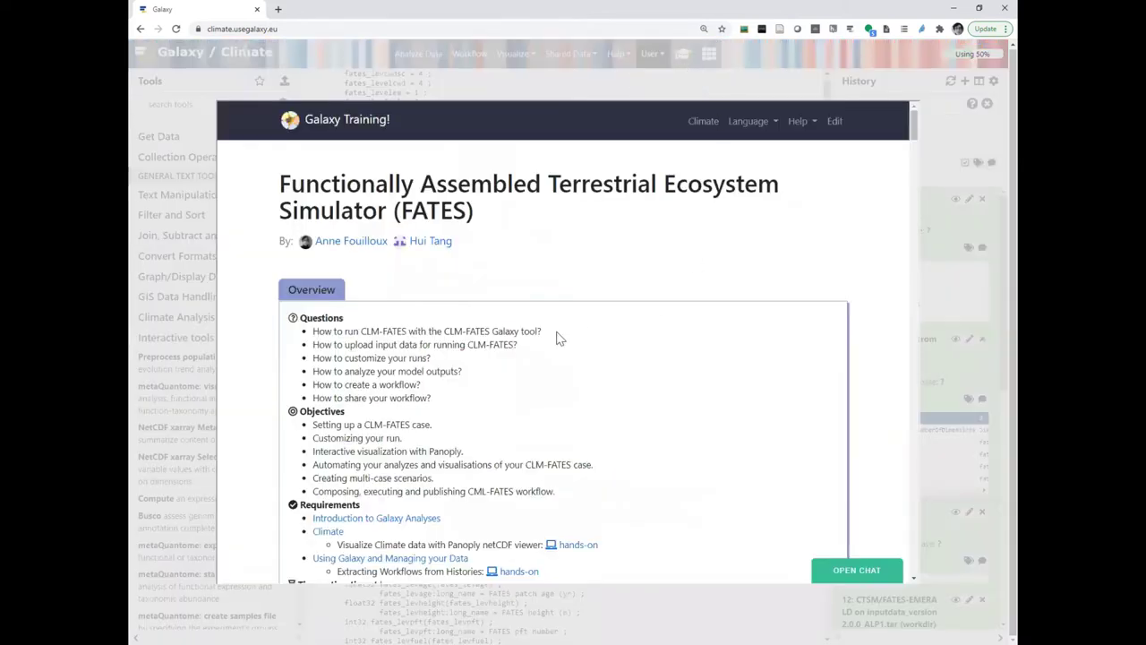
{"action": "scroll", "coordinate": [660, 305], "scroll_direction": "down", "scroll_amount": 10}
{"action": "scroll", "coordinate": [631, 325], "scroll_direction": "down", "scroll_amount": 15}
{"action": "scroll", "coordinate": [631, 325], "scroll_direction": "down", "scroll_amount": 8}
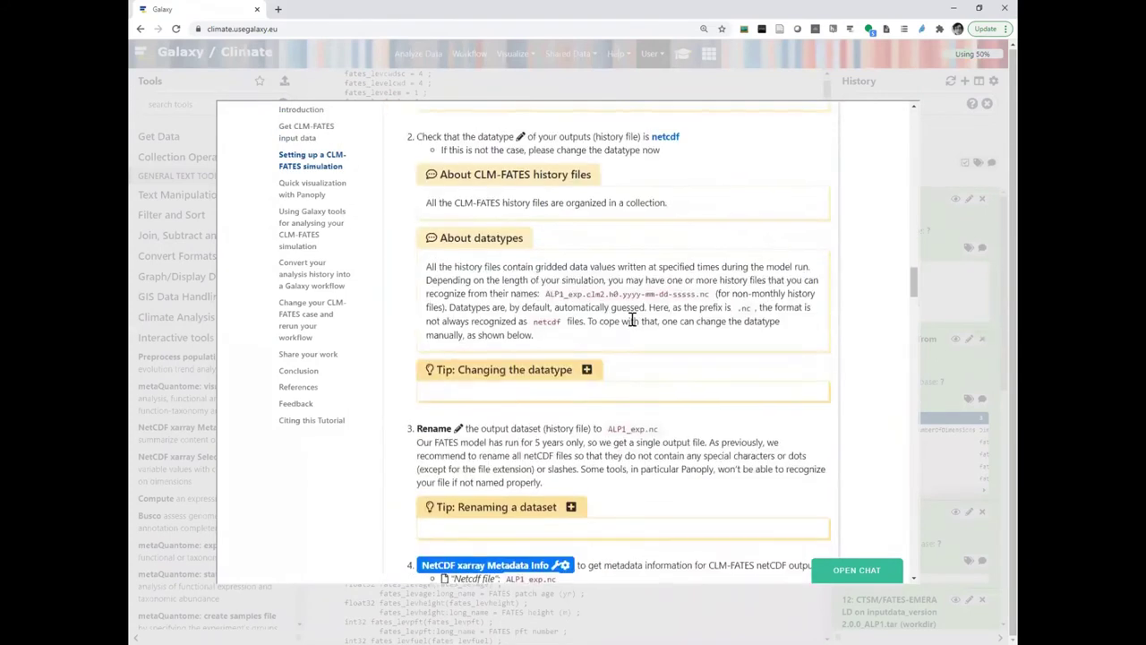
{"action": "scroll", "coordinate": [632, 321], "scroll_direction": "down", "scroll_amount": 4}
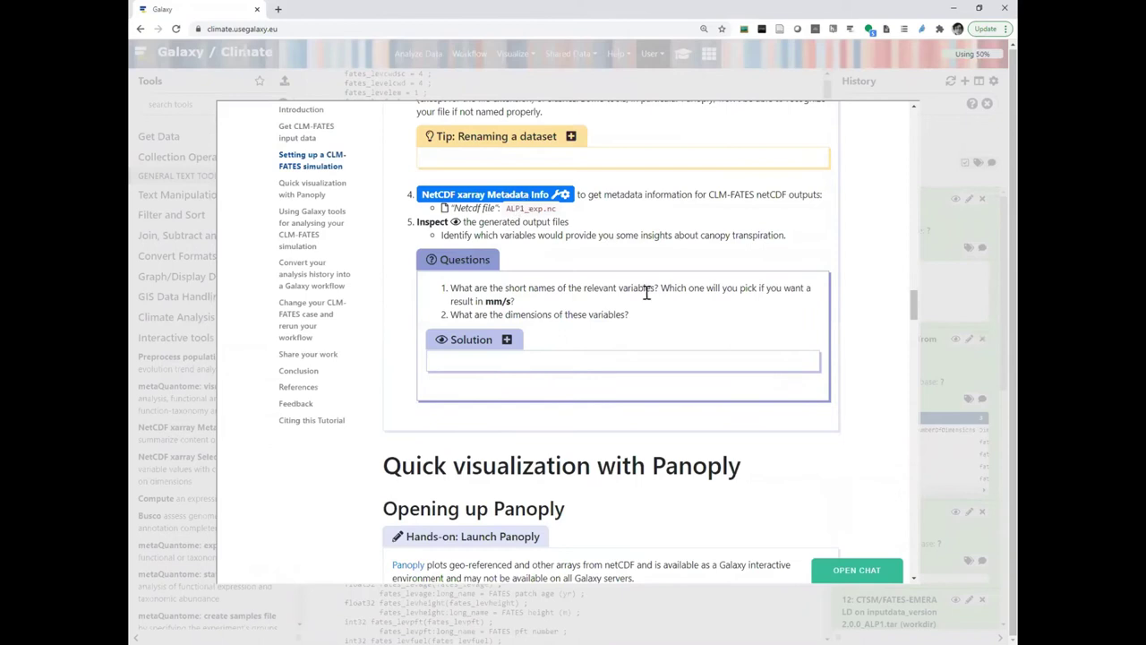
{"action": "scroll", "coordinate": [644, 295], "scroll_direction": "down", "scroll_amount": 1}
{"action": "scroll", "coordinate": [641, 300], "scroll_direction": "up", "scroll_amount": 1}
{"action": "scroll", "coordinate": [644, 403], "scroll_direction": "down", "scroll_amount": 1}
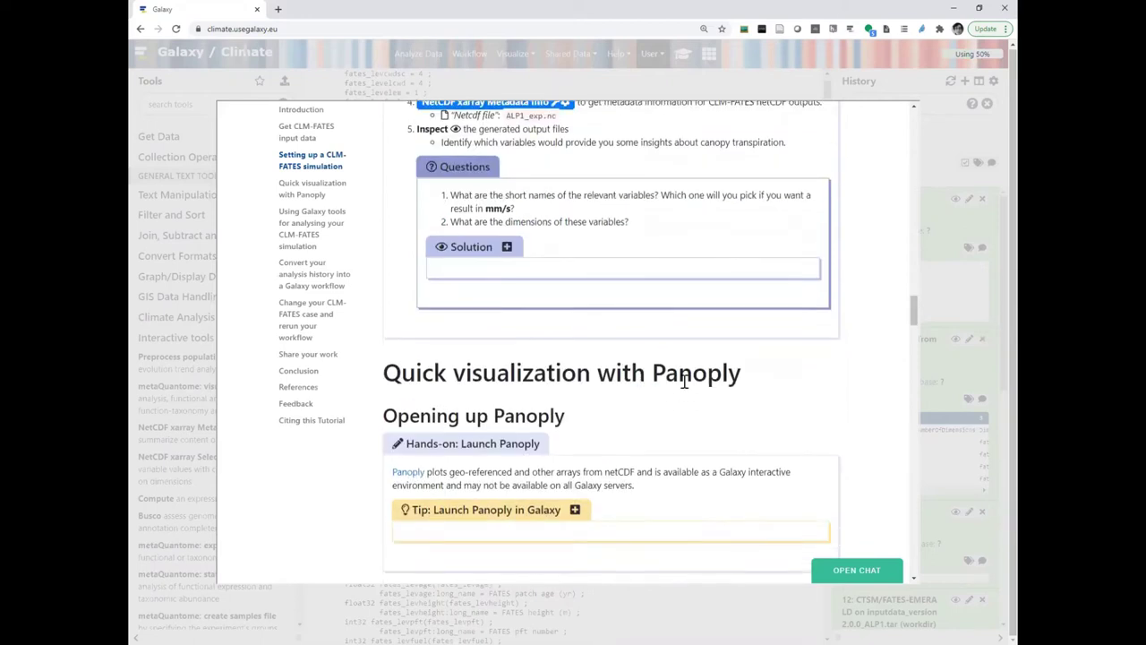
{"action": "scroll", "coordinate": [683, 380], "scroll_direction": "down", "scroll_amount": 1}
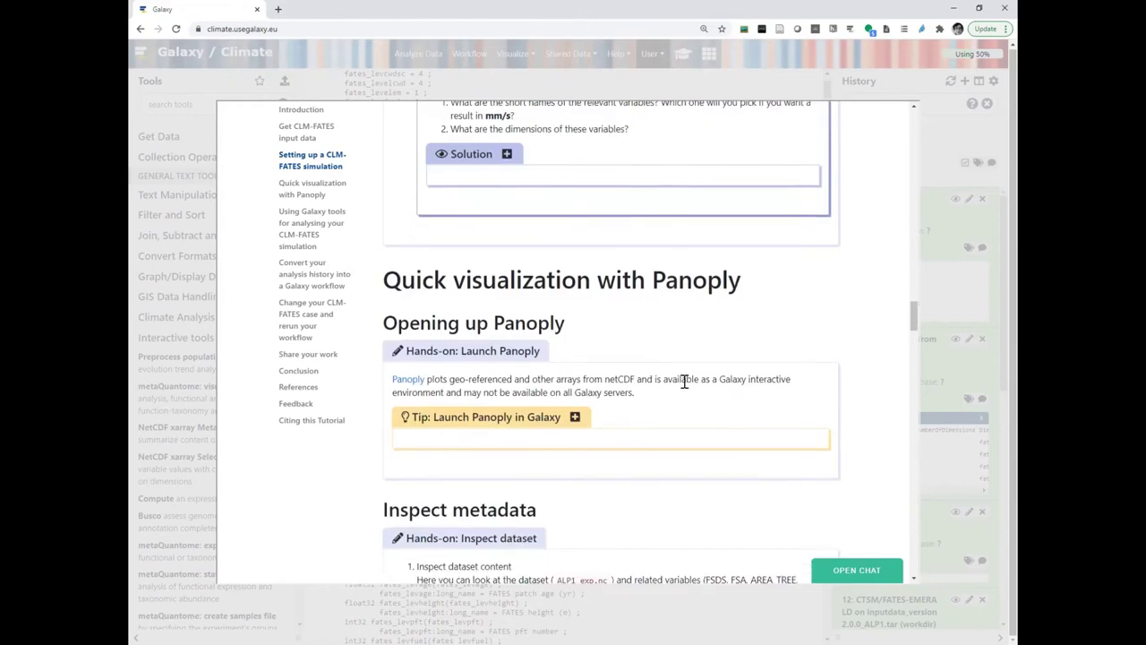
{"action": "scroll", "coordinate": [683, 379], "scroll_direction": "down", "scroll_amount": 1}
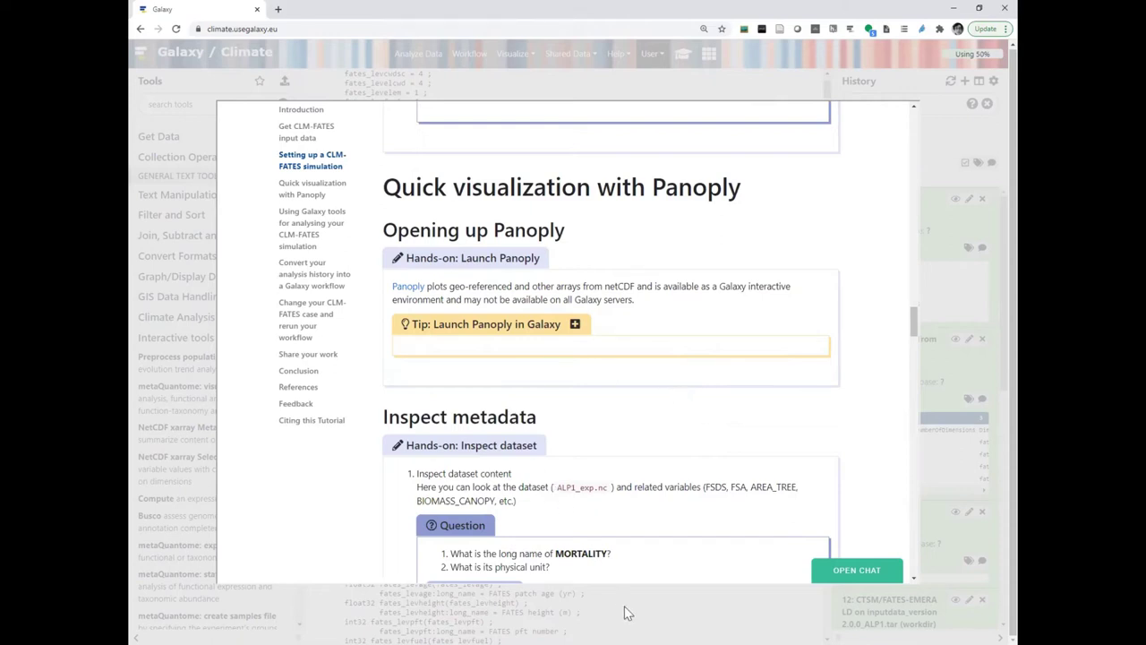
{"action": "left_click", "coordinate": [576, 324]}
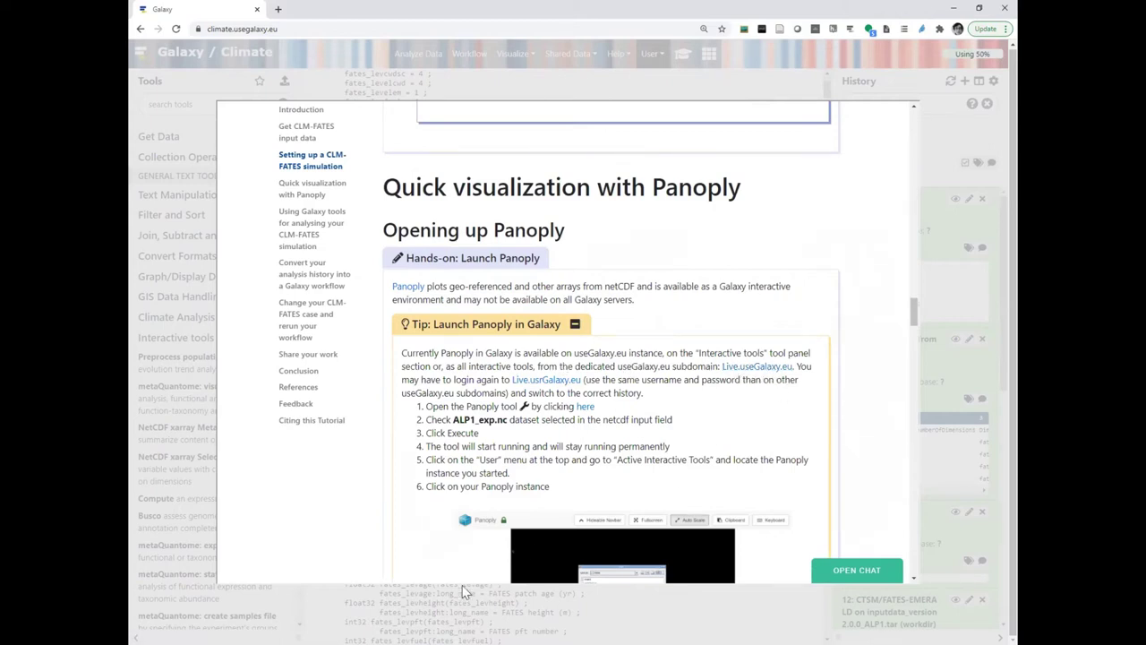
{"action": "left_click", "coordinate": [436, 611]}
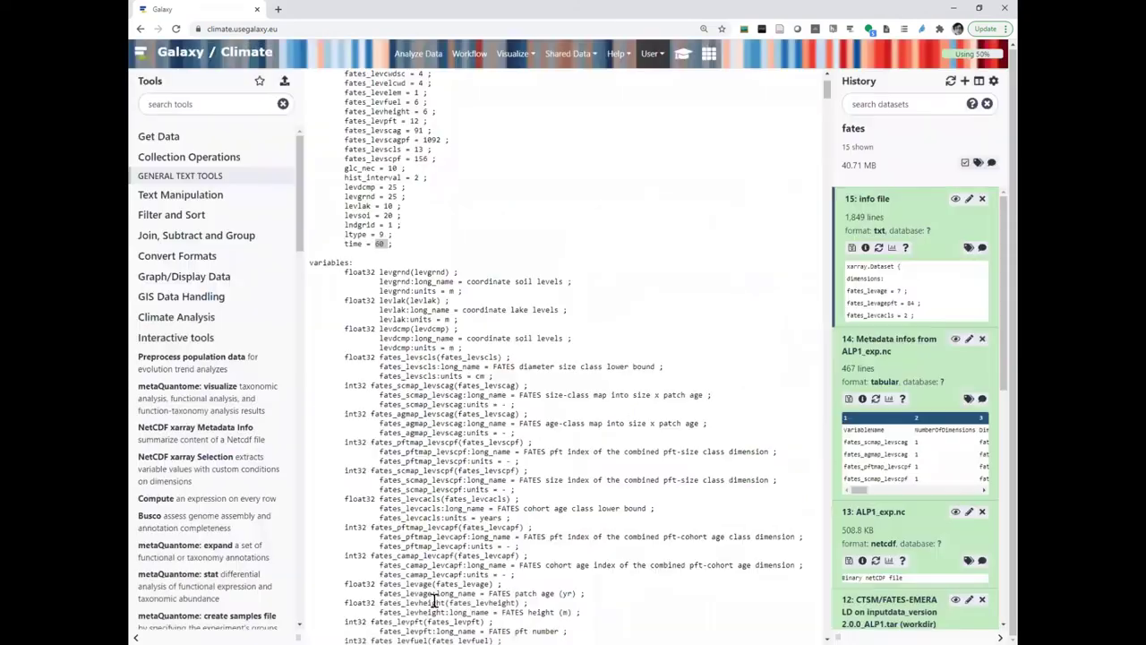
Step: Run the Panoply interactive tool on the netcdf dataset 13: ALP1_exp.nc with email notification set to No
{"action": "left_click", "coordinate": [206, 339]}
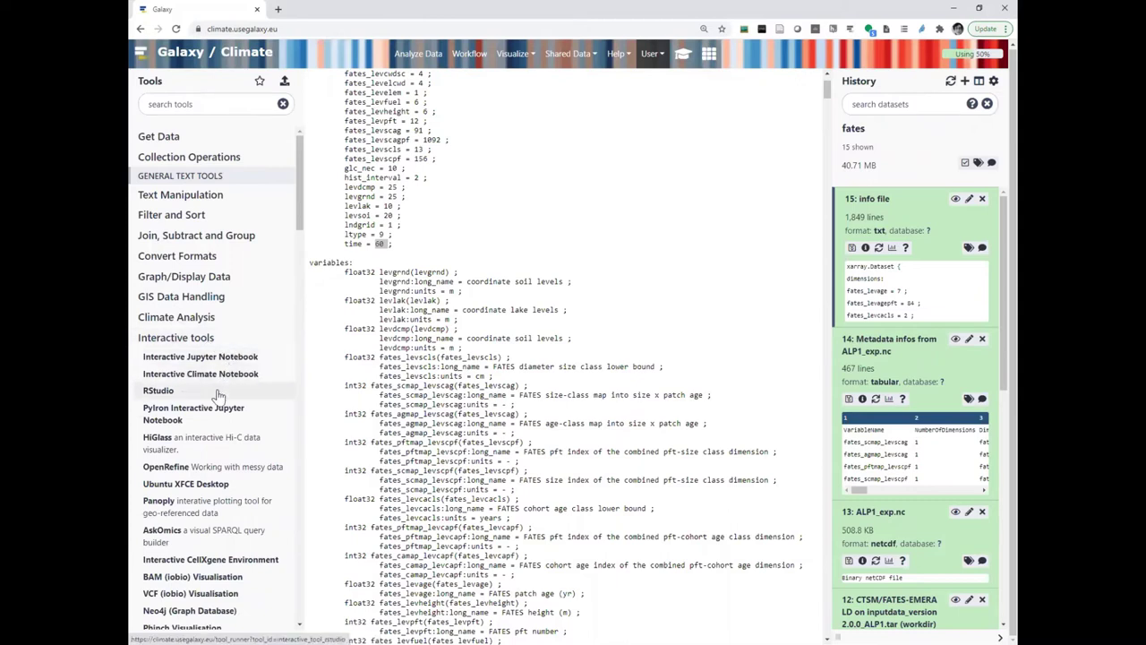
{"action": "scroll", "coordinate": [215, 398], "scroll_direction": "down", "scroll_amount": 2}
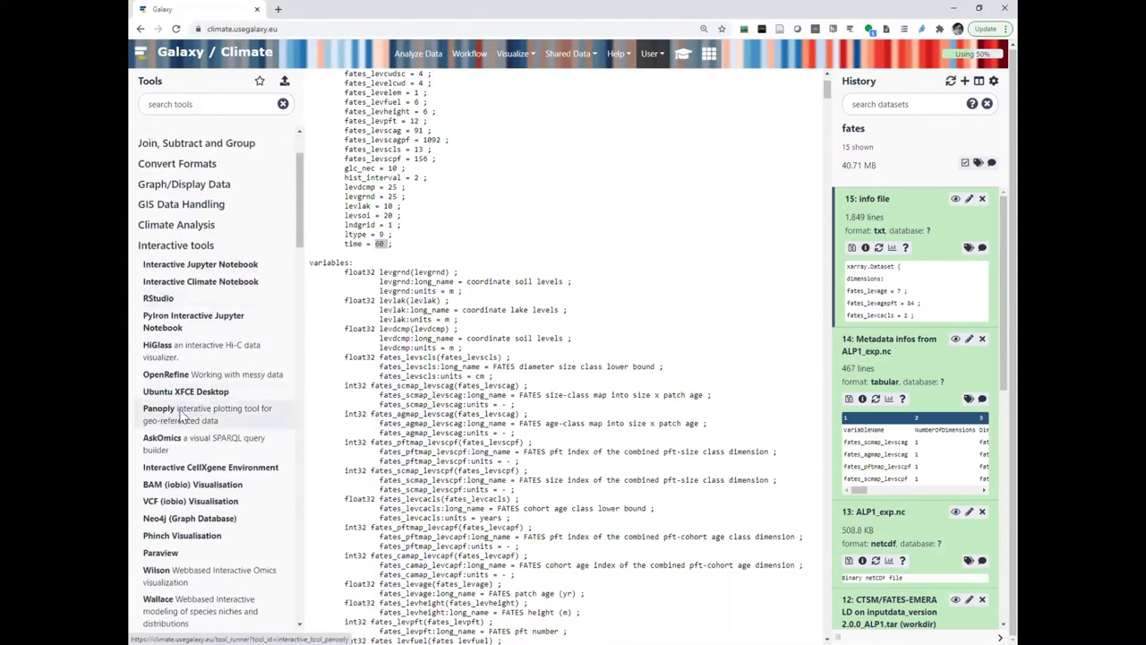
{"action": "left_click", "coordinate": [182, 416]}
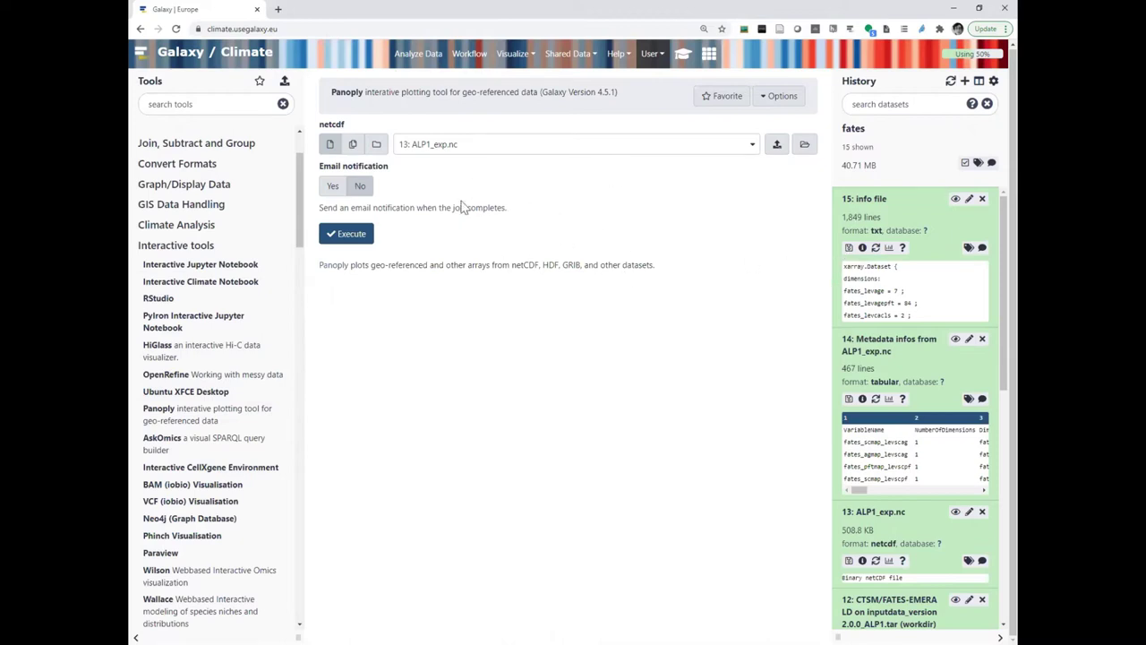
{"action": "left_click", "coordinate": [349, 236]}
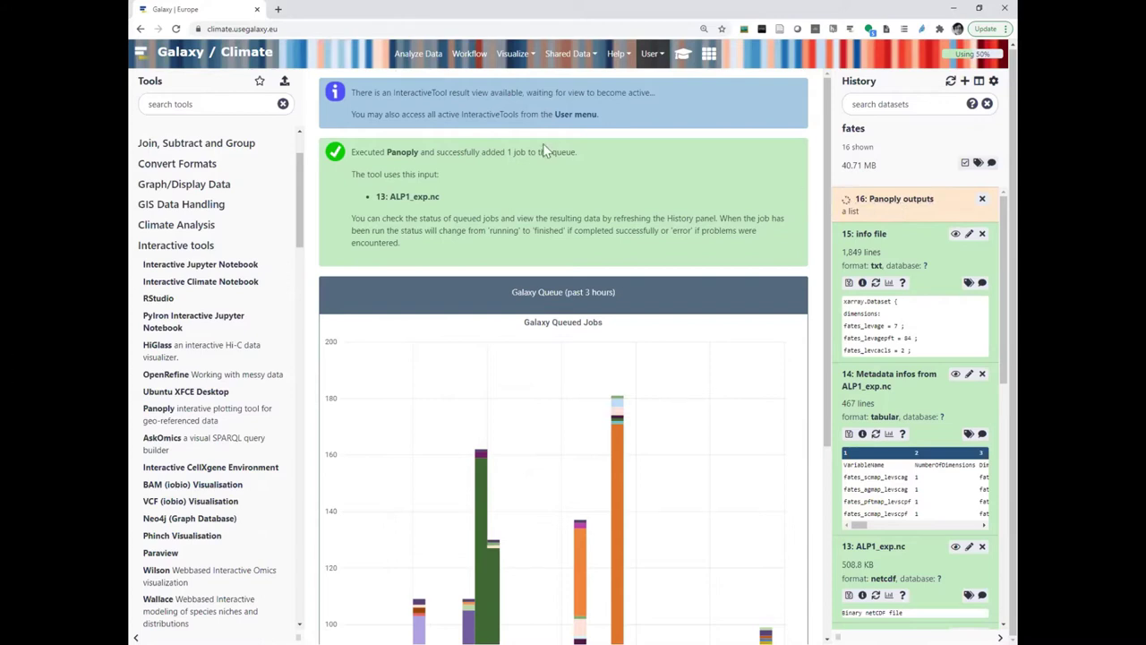
Step: Open the Galaxy Live site live.usegalaxy.eu in a new browser tab
{"action": "left_click", "coordinate": [651, 53]}
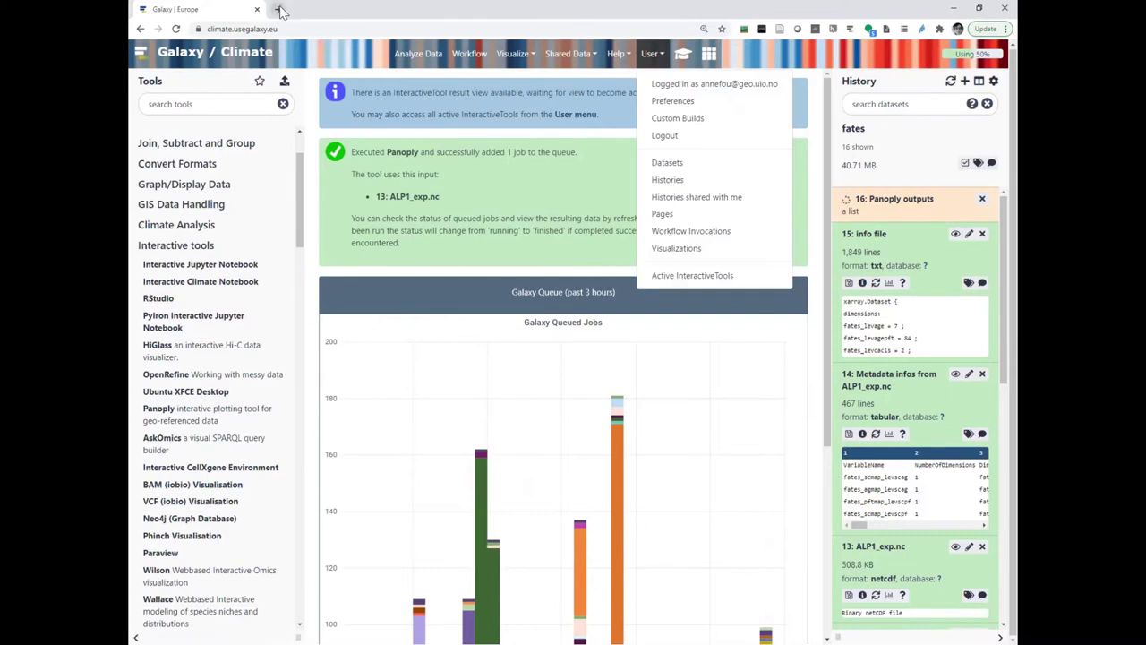
{"action": "left_click", "coordinate": [278, 9]}
{"action": "left_click", "coordinate": [293, 29]}
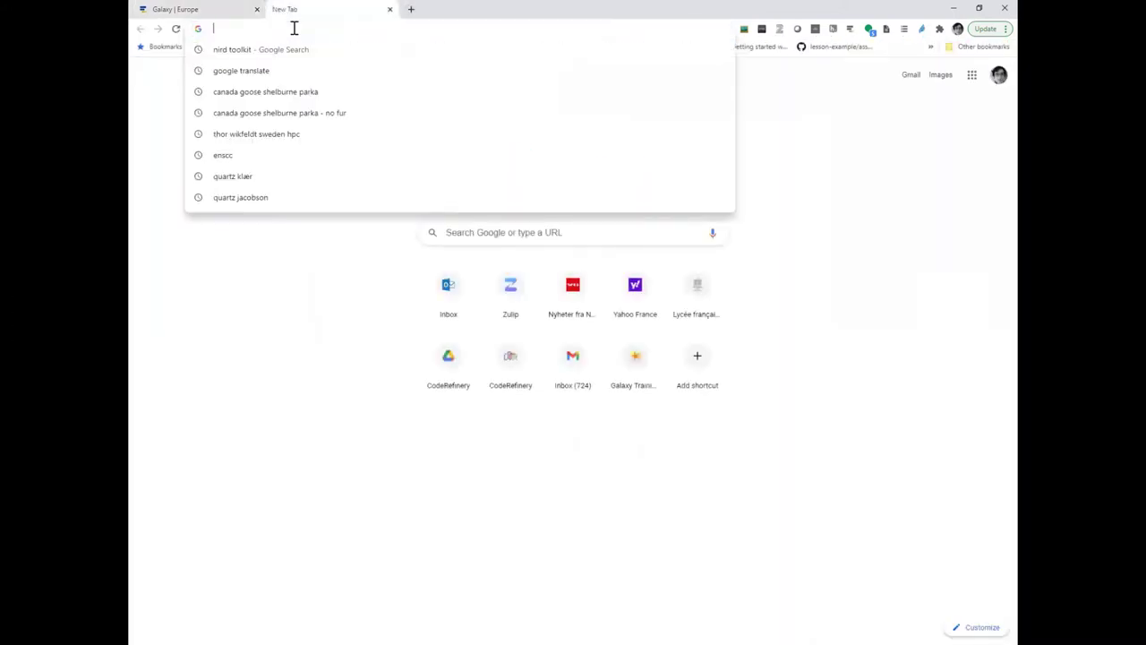
{"action": "type", "text": "live"}
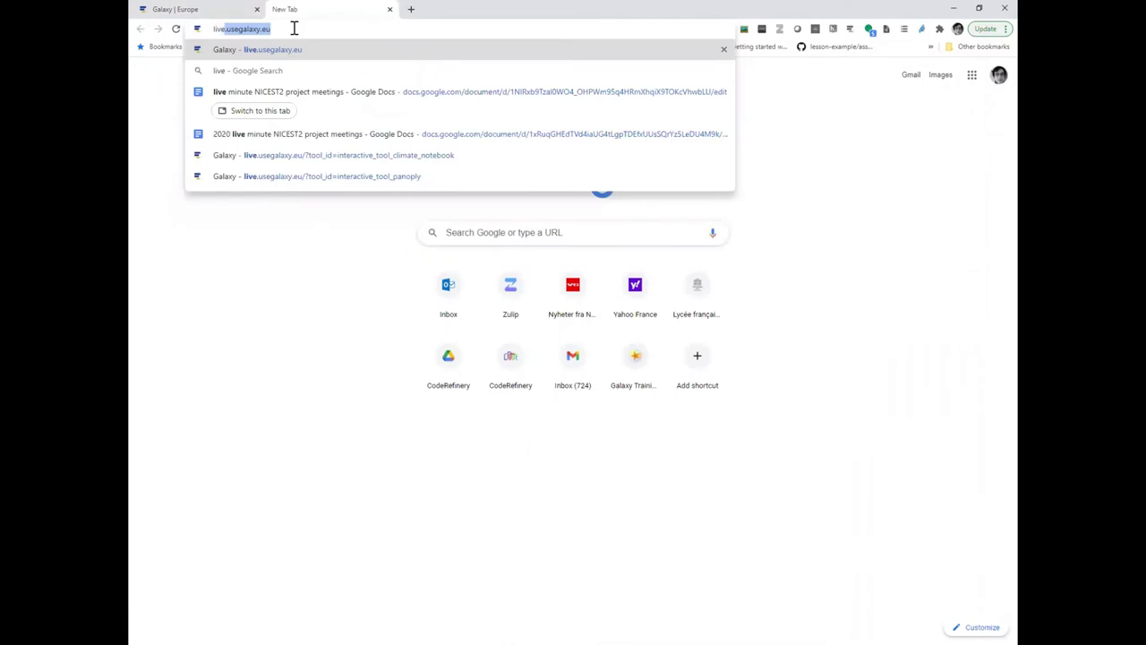
{"action": "type", "text": ".us"}
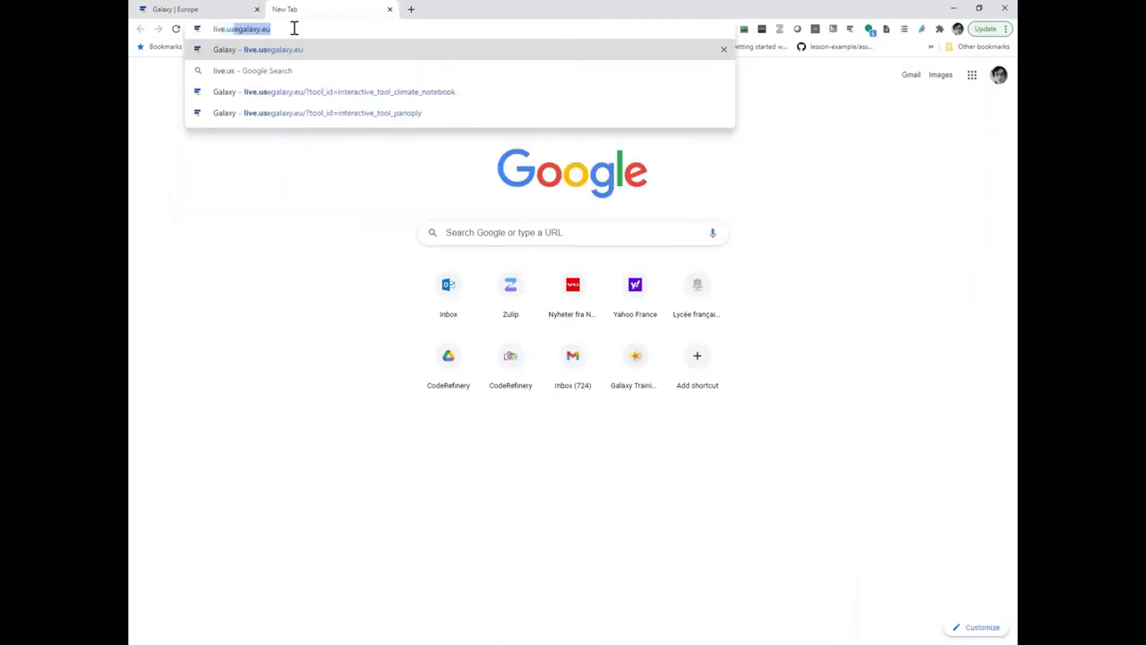
{"action": "type", "text": "egalaxy.eu"}
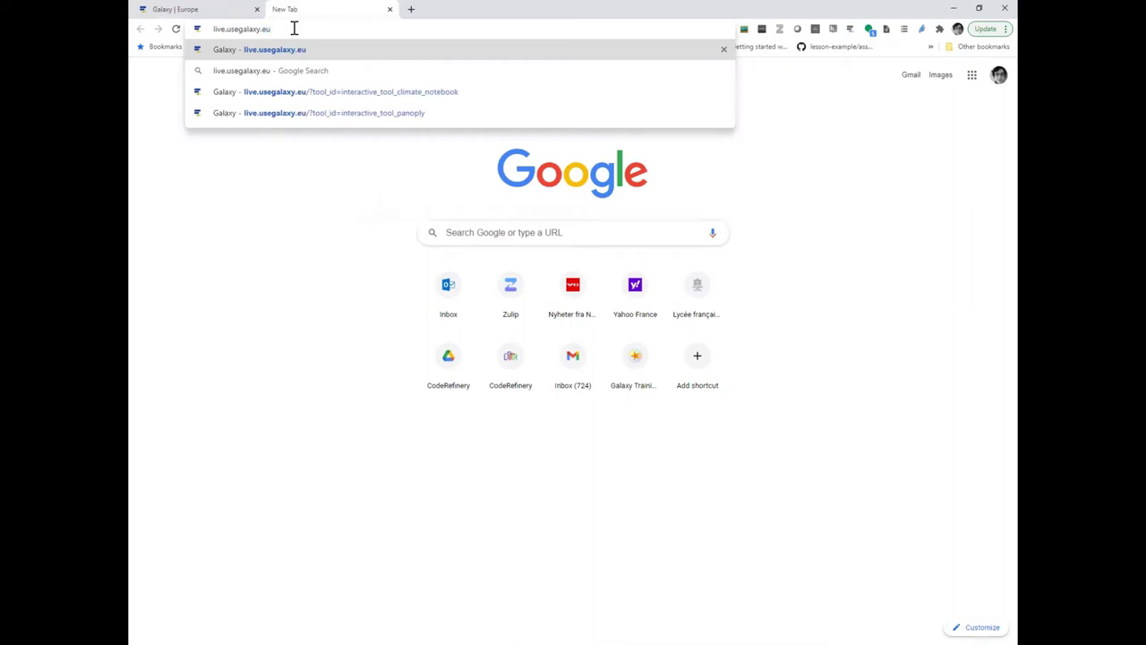
{"action": "key", "text": "Return"}
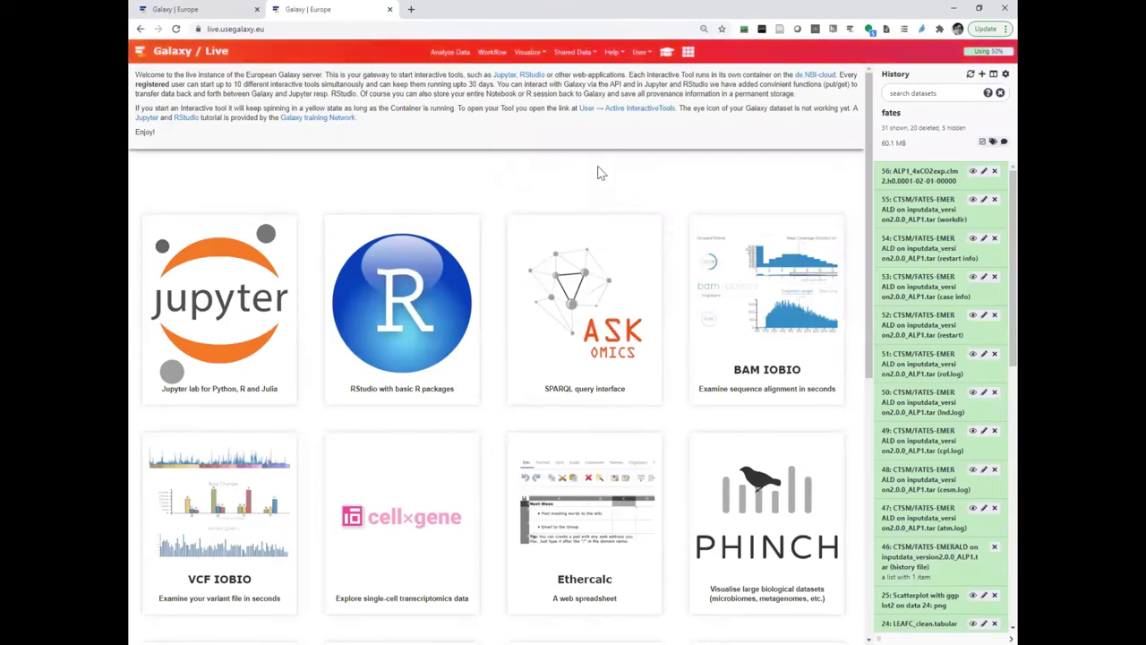
Step: Switch the current history to the fates history containing Panoply outputs and return to the analysis view
{"action": "left_click", "coordinate": [639, 55]}
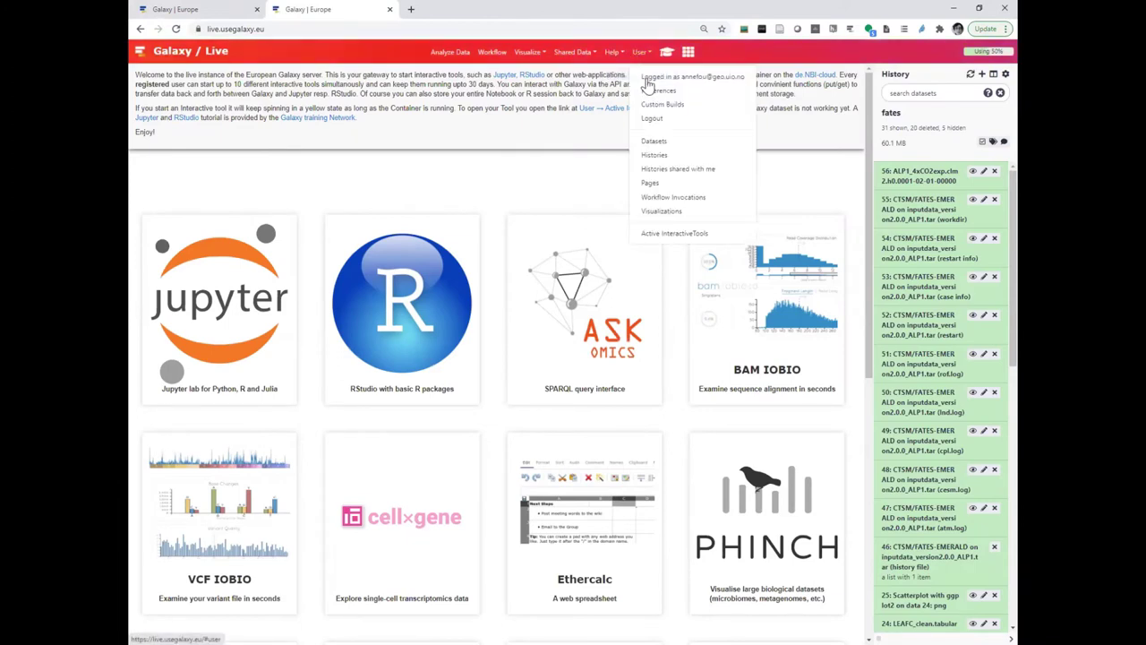
{"action": "left_click", "coordinate": [993, 73]}
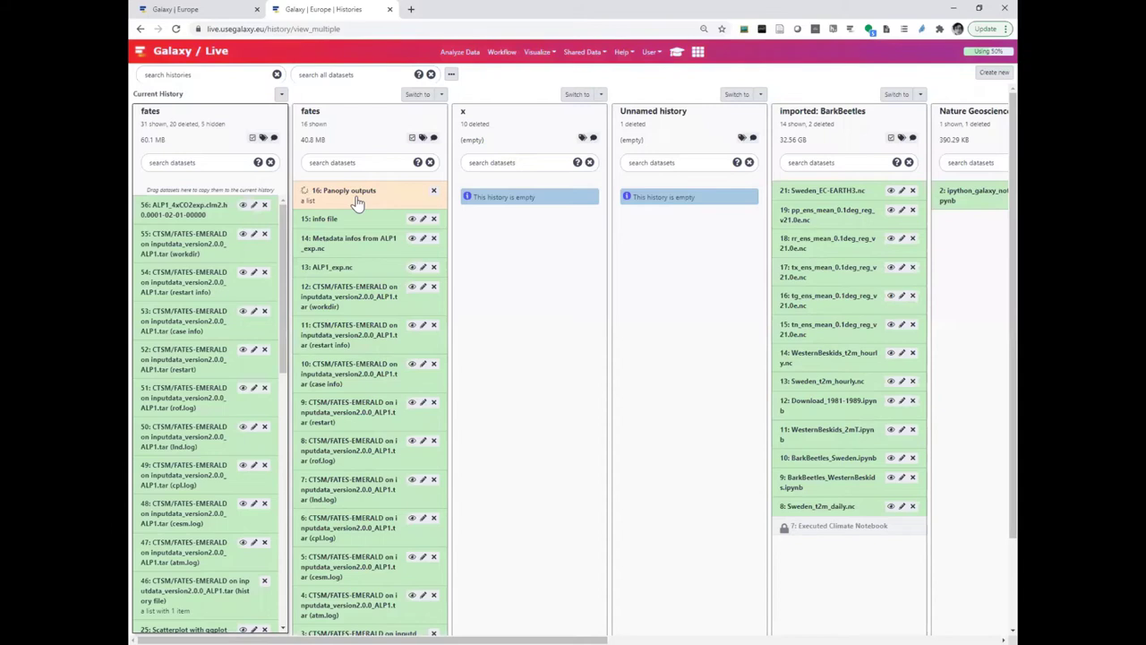
{"action": "left_click", "coordinate": [416, 97]}
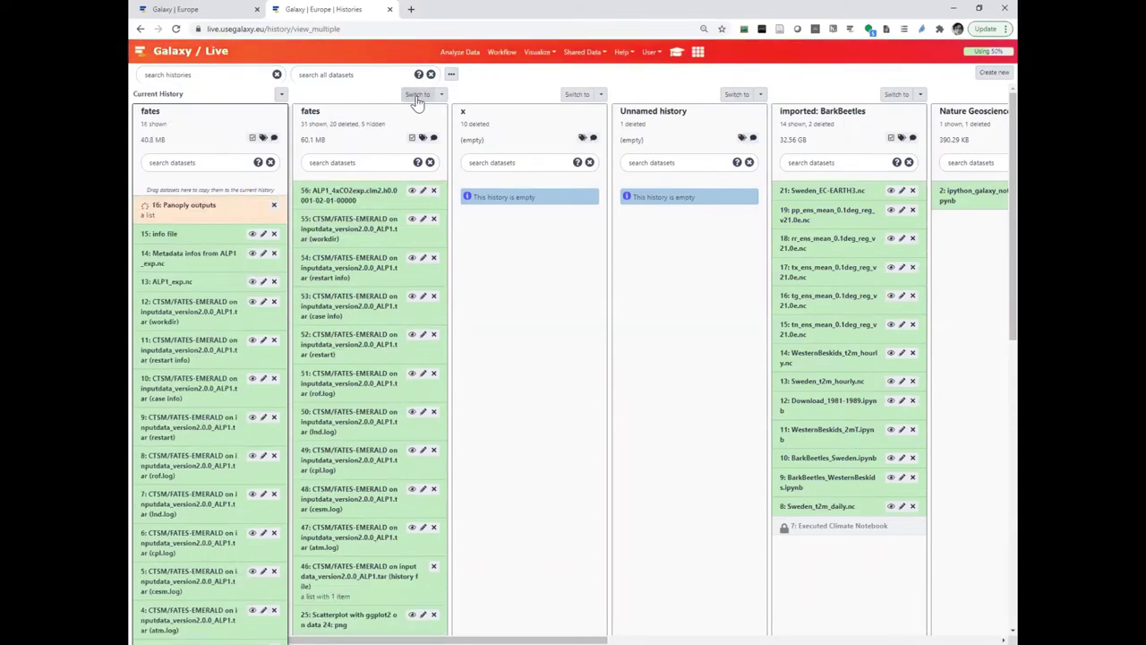
{"action": "left_click", "coordinate": [457, 54]}
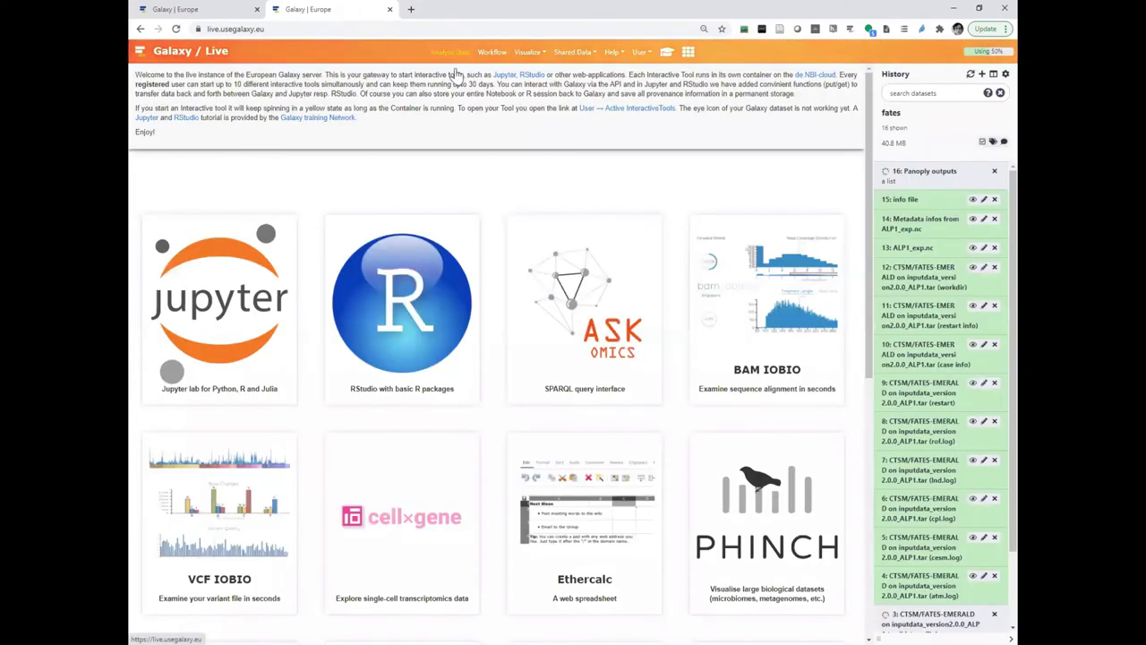
Step: Open the running Panoply on ALP1_exp.nc session from the list of active interactive tools
{"action": "scroll", "coordinate": [435, 179], "scroll_direction": "down", "scroll_amount": 2}
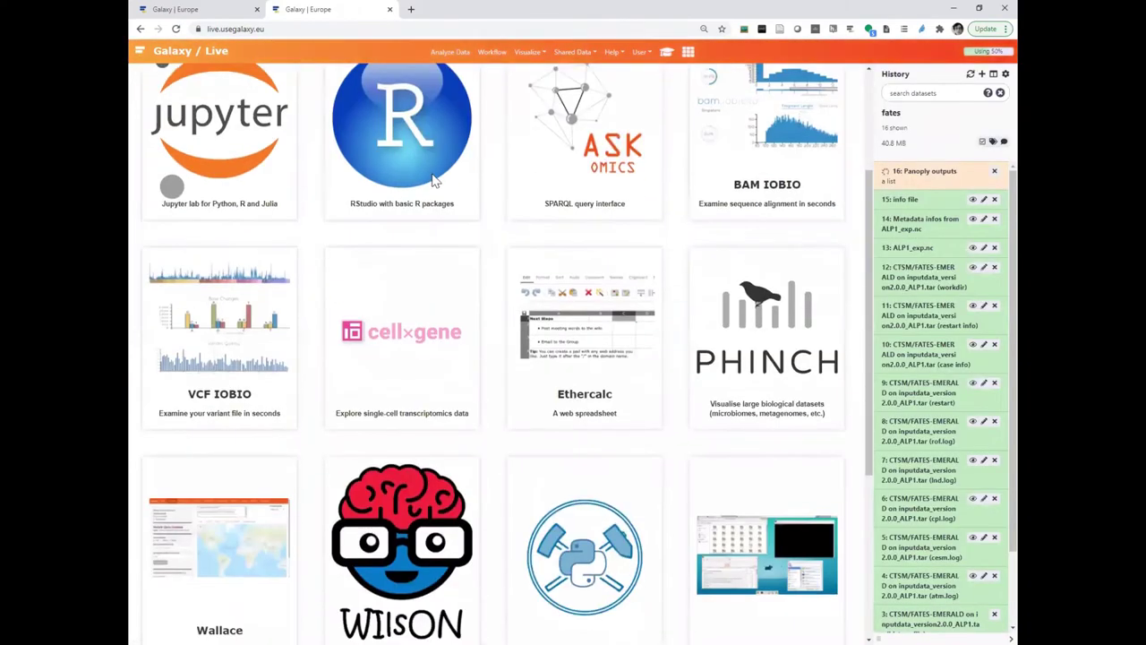
{"action": "left_click", "coordinate": [639, 54]}
{"action": "left_click", "coordinate": [677, 233]}
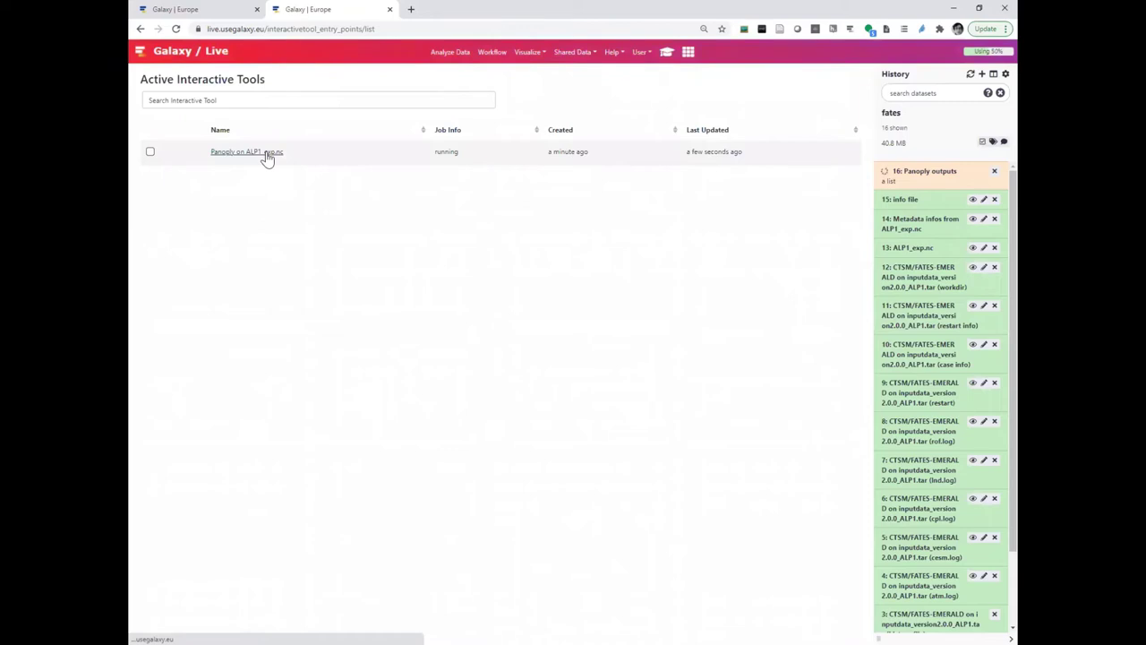
{"action": "left_click", "coordinate": [266, 154]}
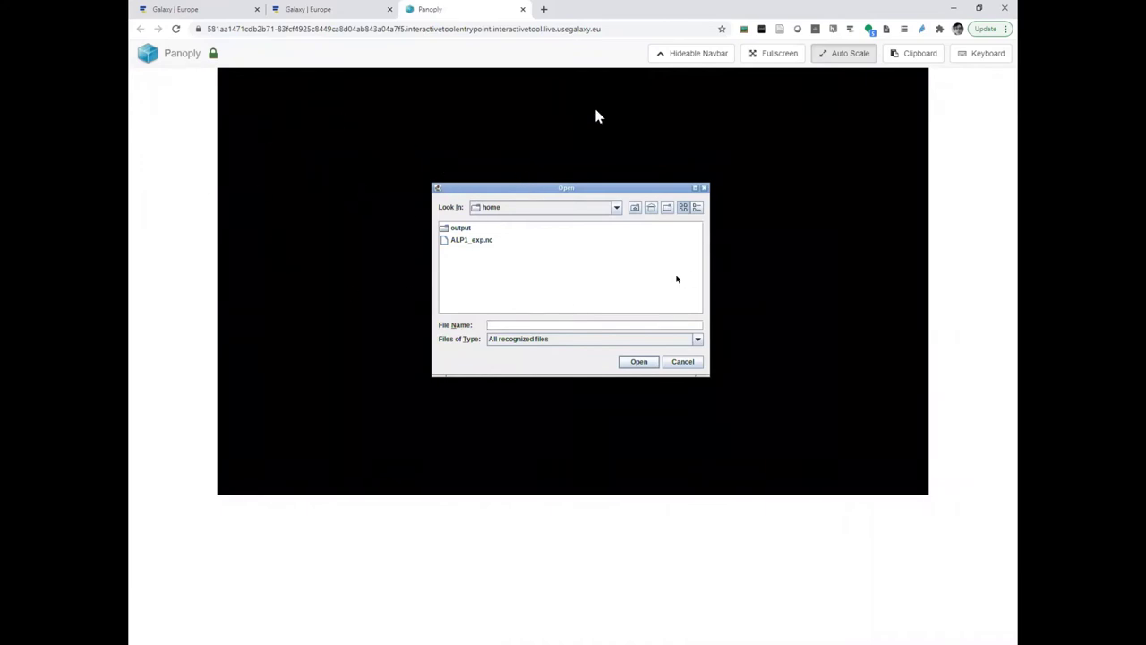
Step: Load the ALP1_exp.nc file from the home folder into Panoply
{"action": "left_click", "coordinate": [478, 242]}
{"action": "left_click", "coordinate": [477, 243]}
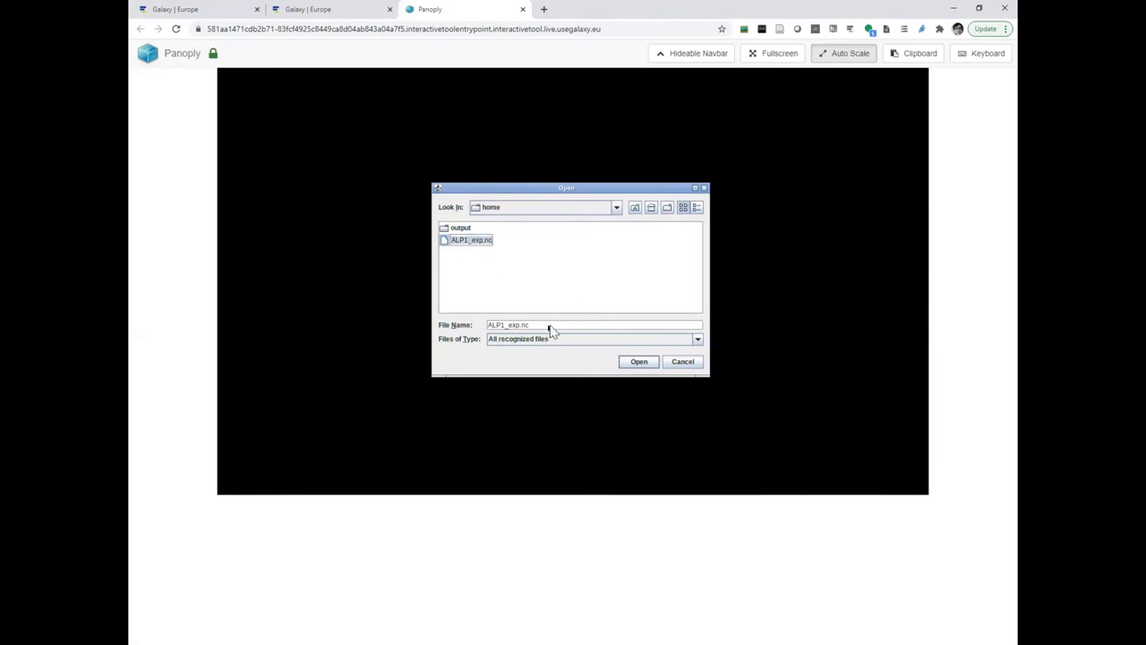
{"action": "left_click", "coordinate": [638, 363]}
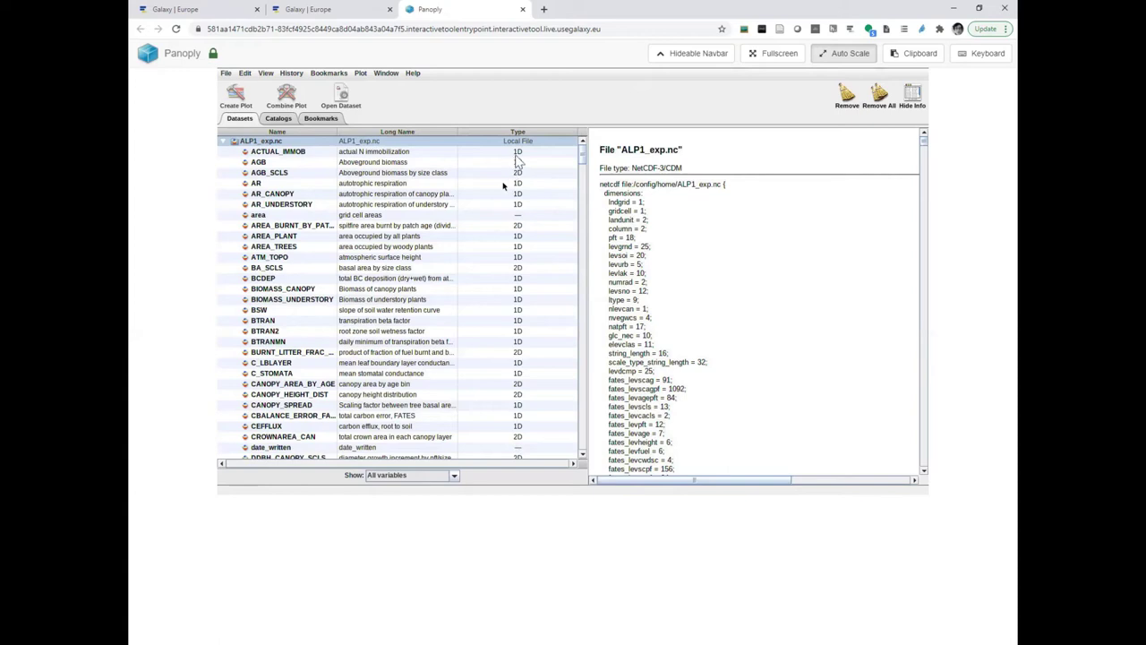
Step: Examine the variables of ALP1_exp.nc with their long names and types, and the file's metadata description
{"action": "scroll", "coordinate": [524, 280], "scroll_direction": "down", "scroll_amount": 9}
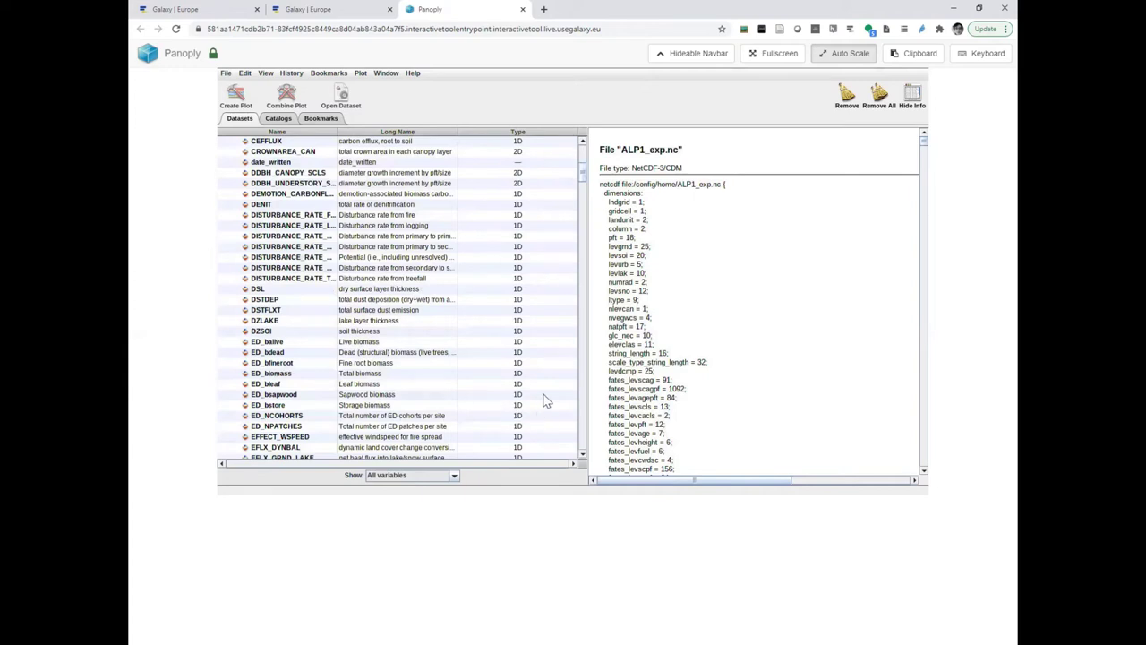
{"action": "scroll", "coordinate": [546, 400], "scroll_direction": "down", "scroll_amount": 7}
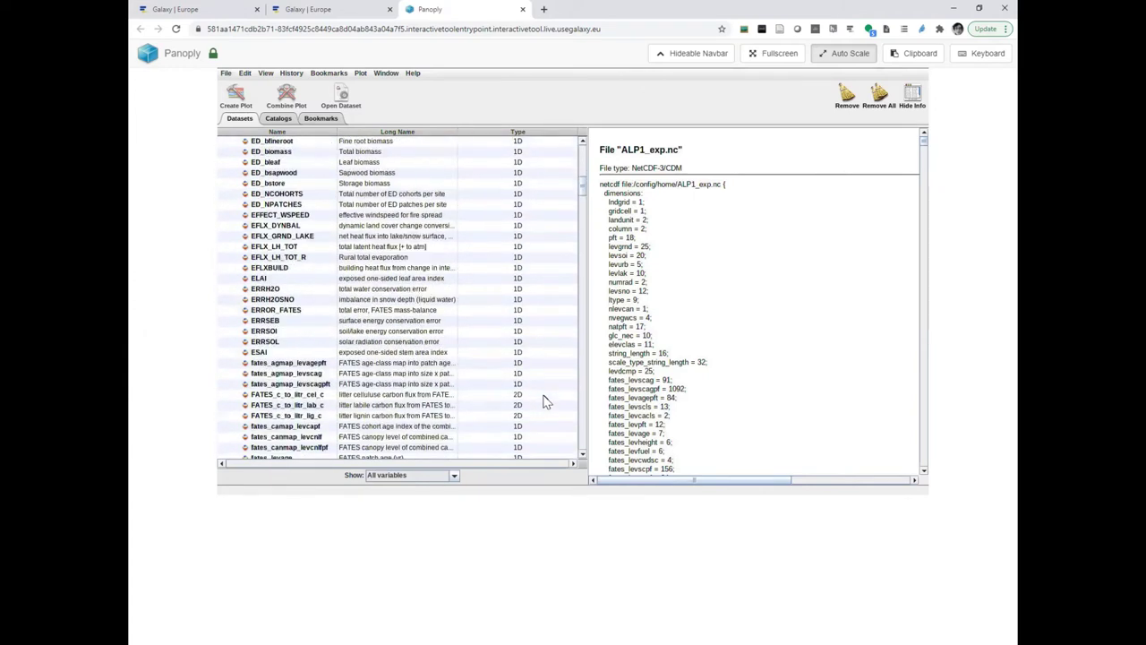
{"action": "scroll", "coordinate": [511, 363], "scroll_direction": "down", "scroll_amount": 2}
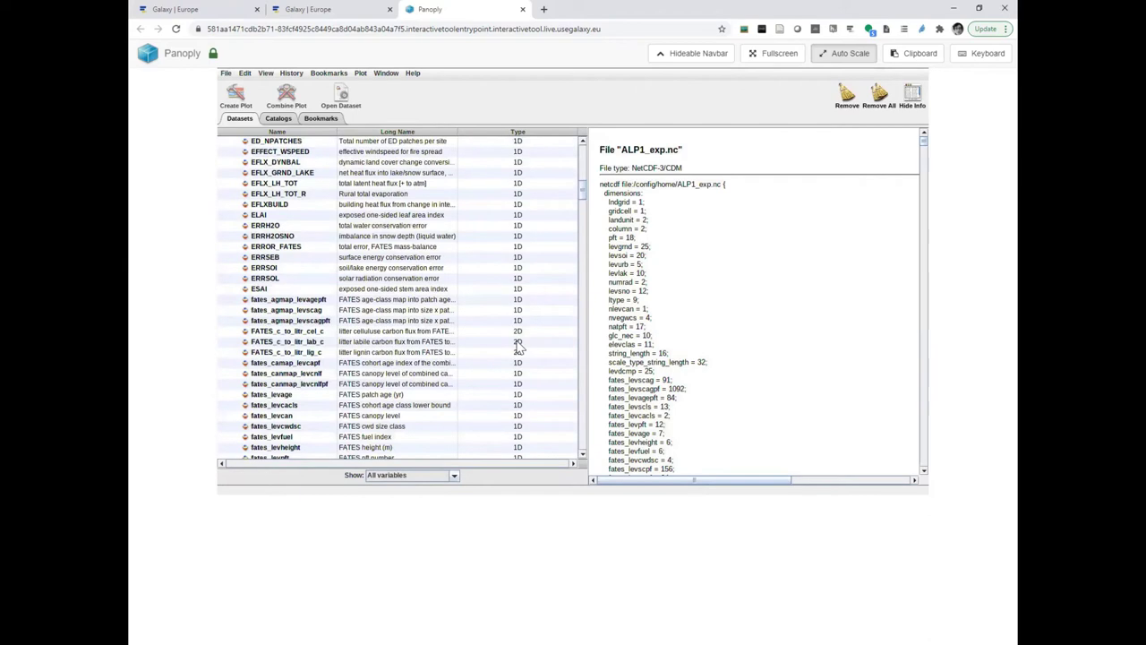
{"action": "scroll", "coordinate": [680, 304], "scroll_direction": "down", "scroll_amount": 15}
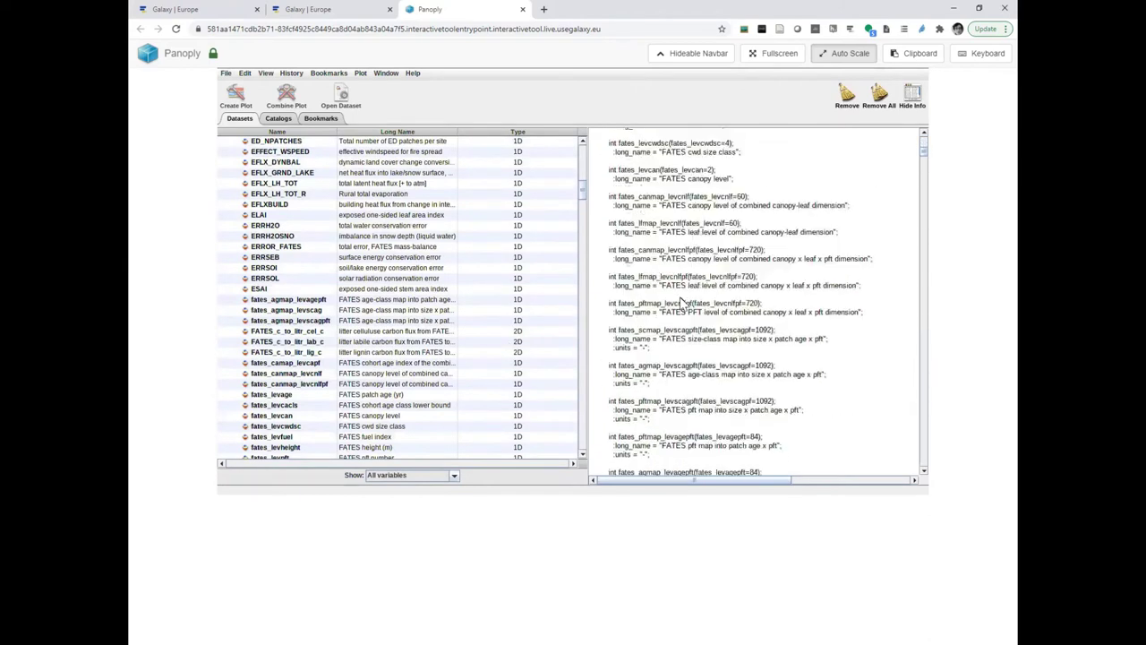
{"action": "scroll", "coordinate": [680, 305], "scroll_direction": "down", "scroll_amount": 5}
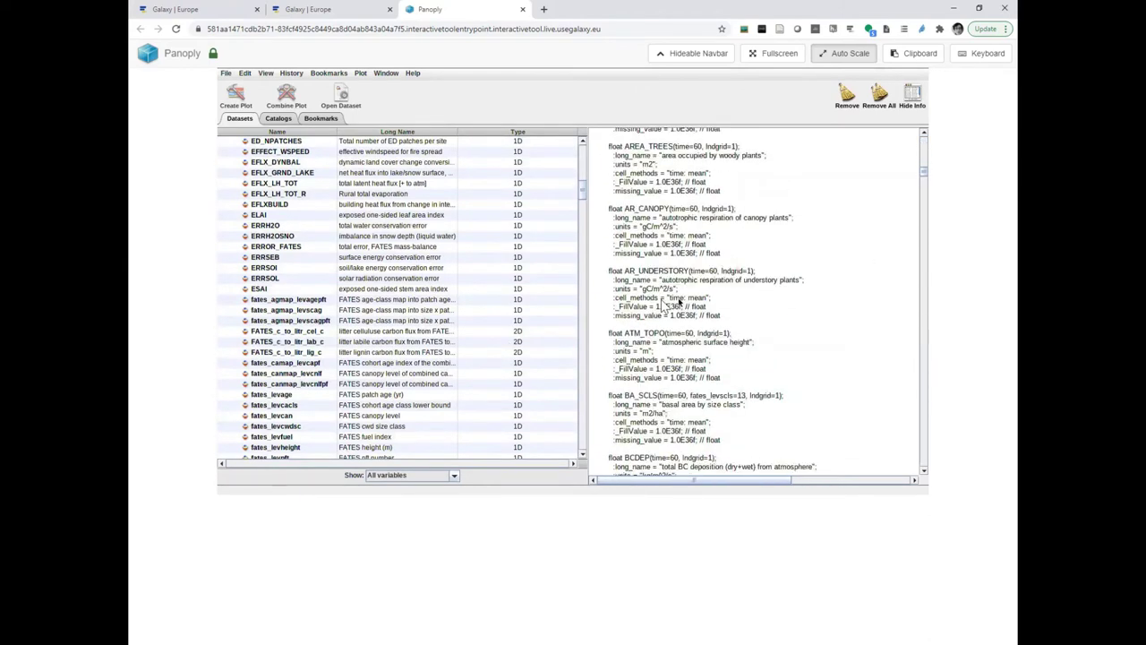
{"action": "scroll", "coordinate": [716, 295], "scroll_direction": "up", "scroll_amount": 10}
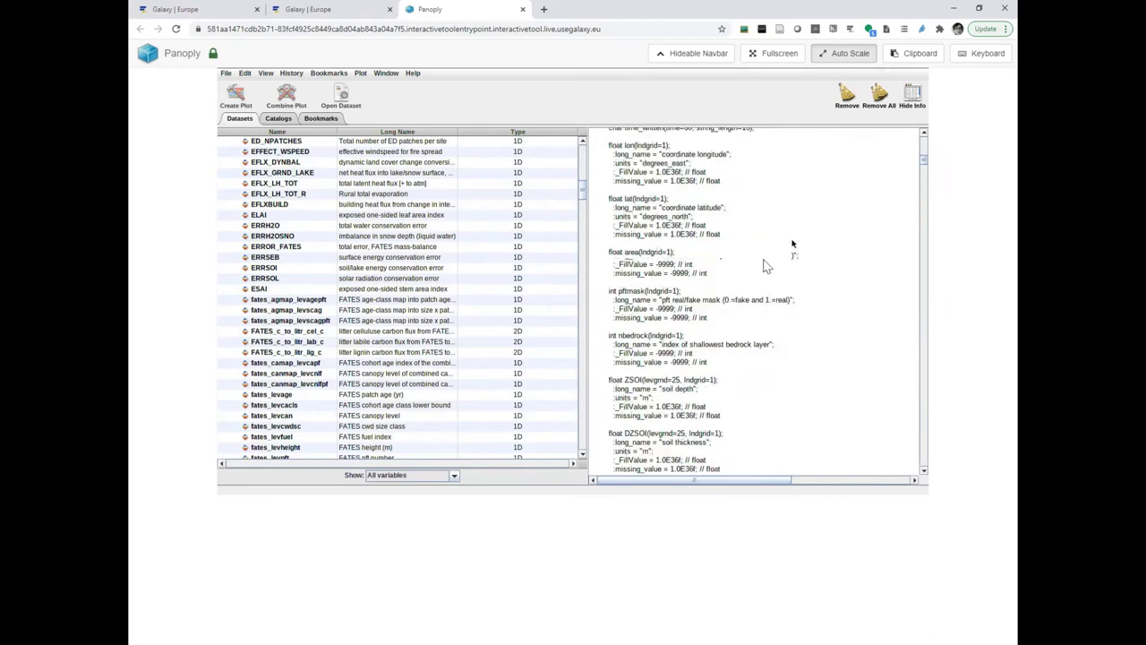
{"action": "scroll", "coordinate": [703, 307], "scroll_direction": "down", "scroll_amount": 3}
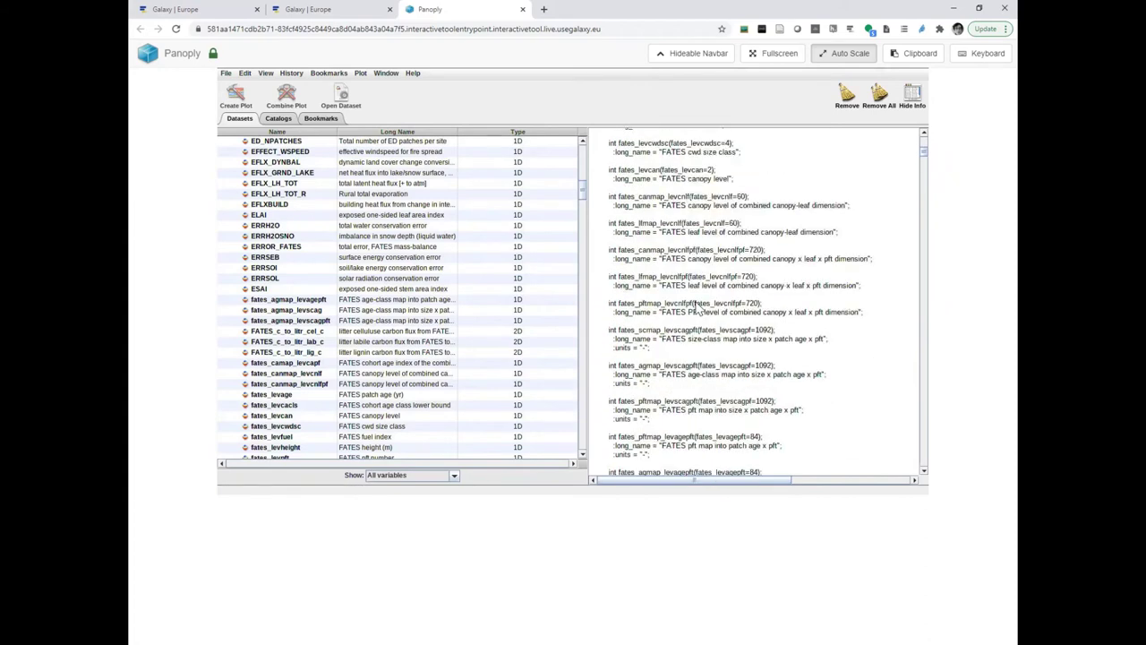
{"action": "scroll", "coordinate": [694, 306], "scroll_direction": "up", "scroll_amount": 10}
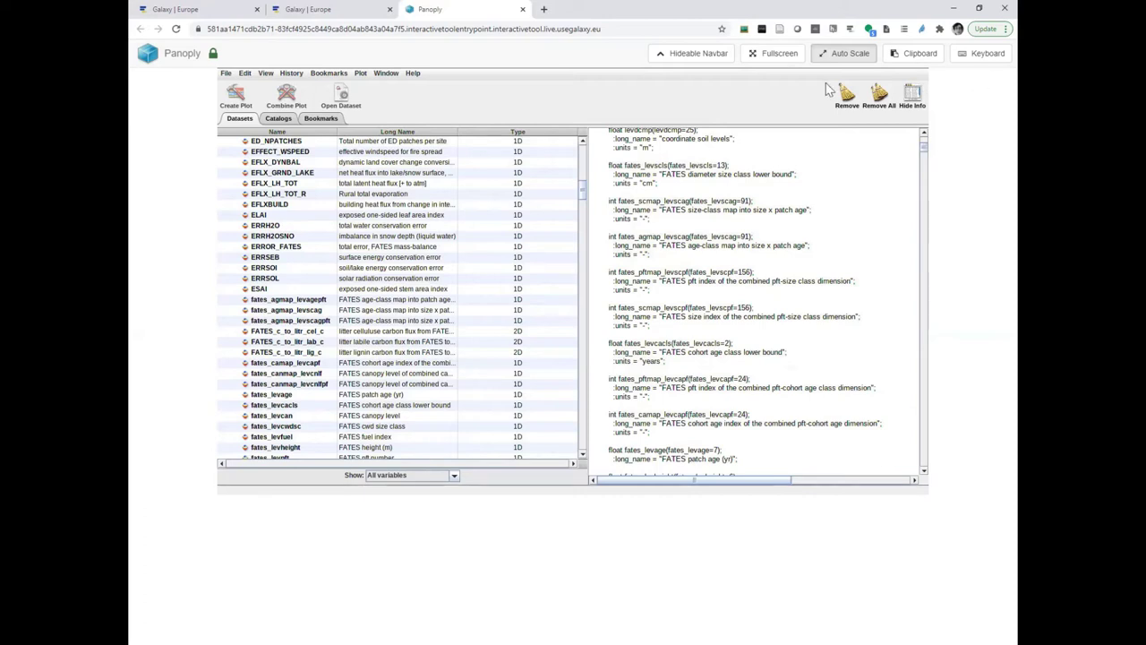
{"action": "left_click_drag", "start_coordinate": [582, 194], "coordinate": [568, 305]}
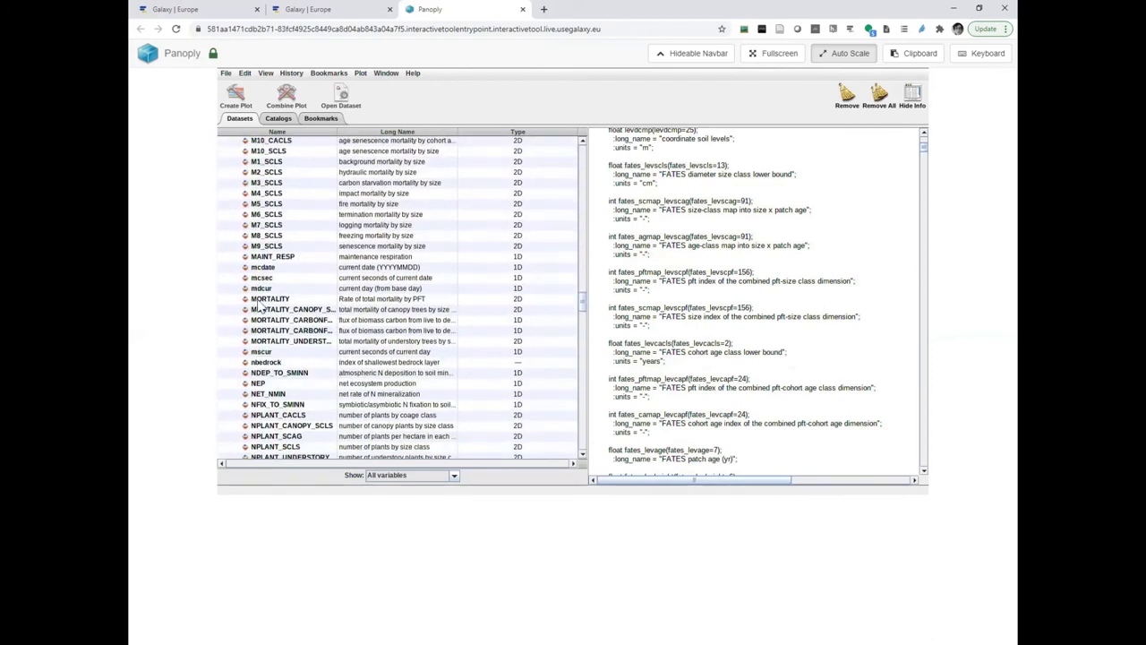
{"action": "double_click", "coordinate": [270, 300]}
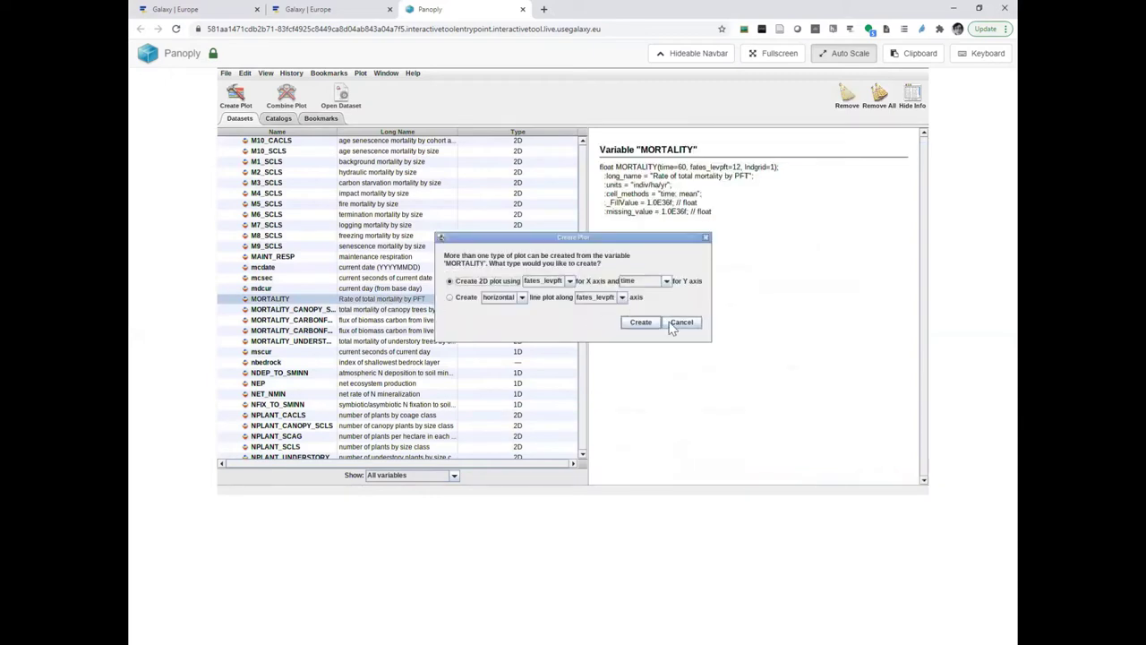
{"action": "left_click", "coordinate": [682, 323]}
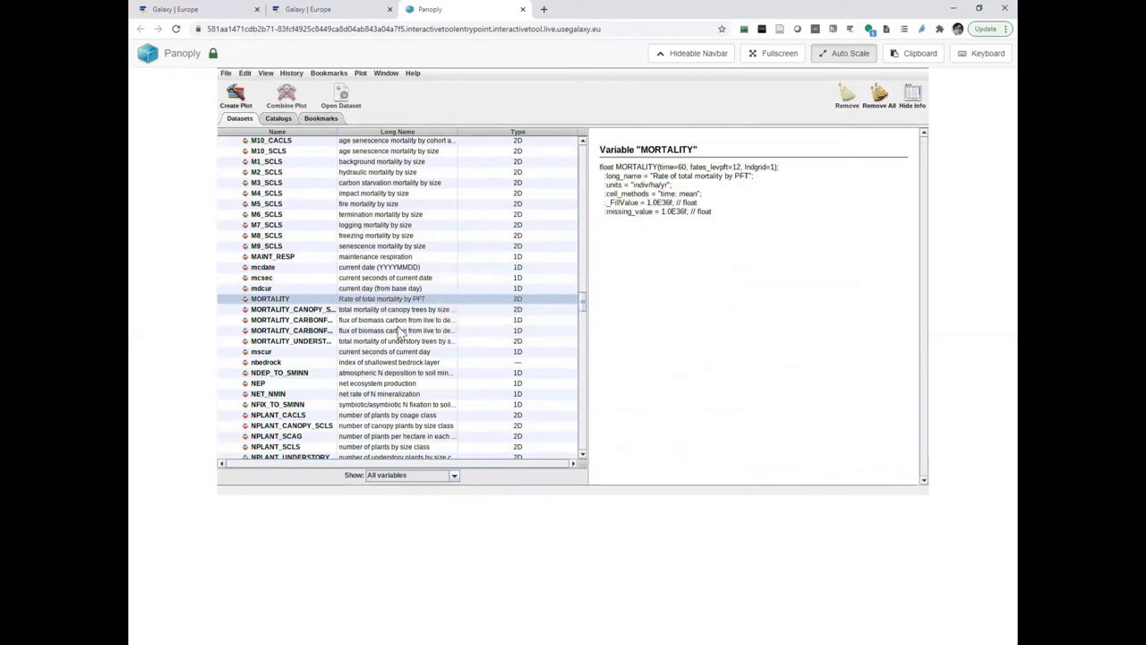
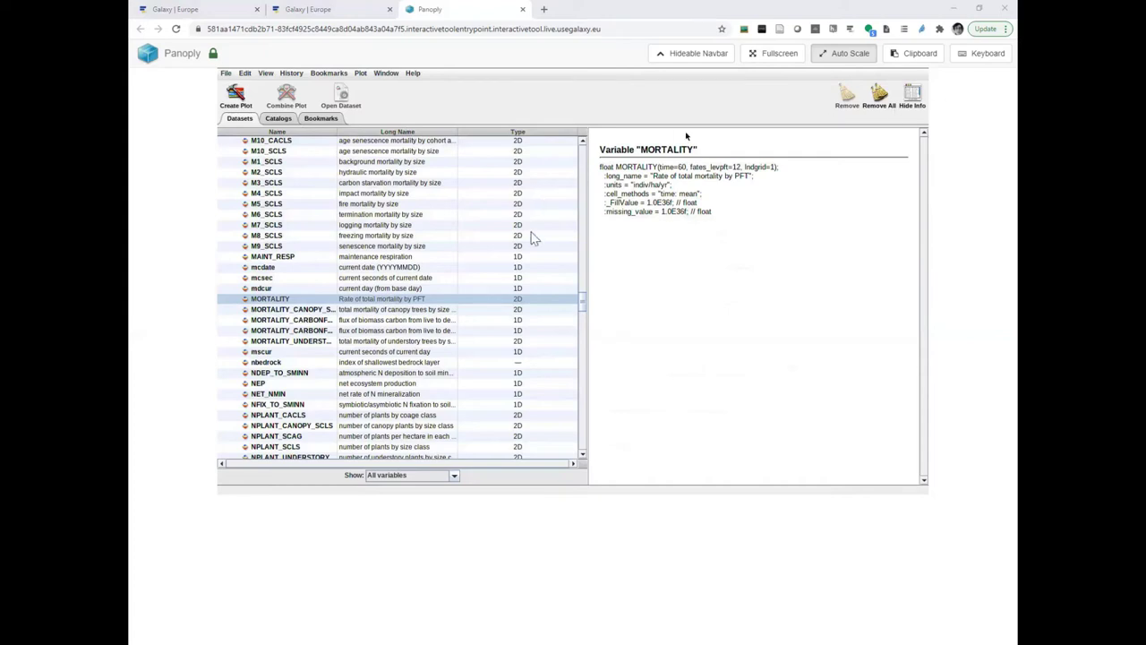
Step: Create a horizontal line plot of the LEAFC variable along the time axis
{"action": "left_click_drag", "start_coordinate": [583, 302], "coordinate": [583, 271]}
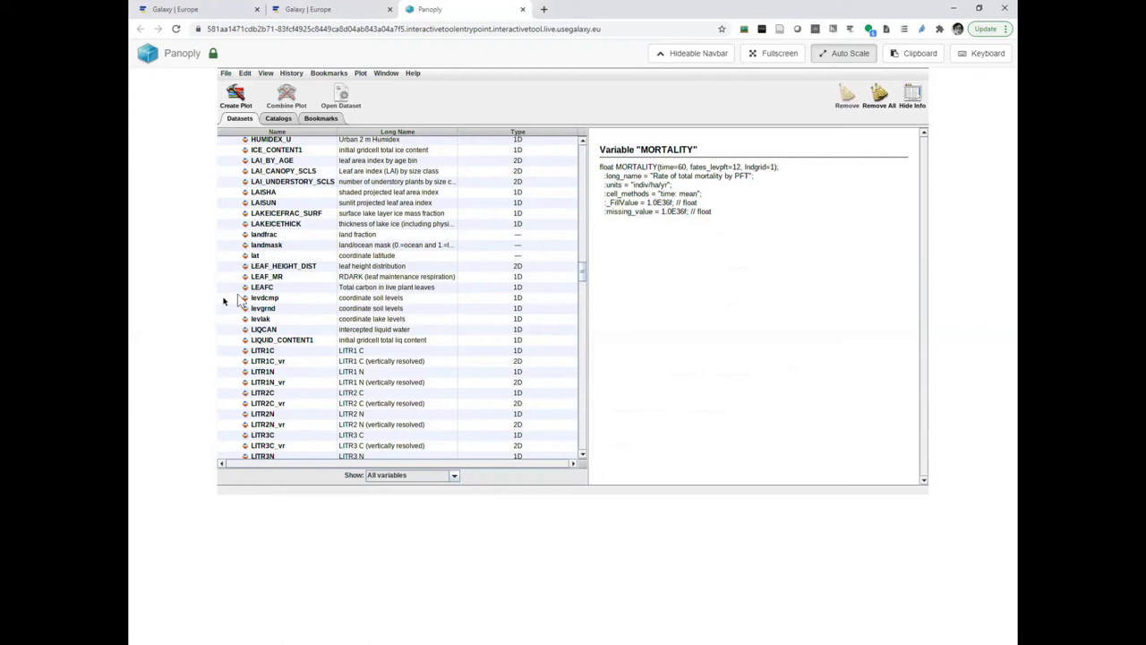
{"action": "left_click", "coordinate": [264, 288]}
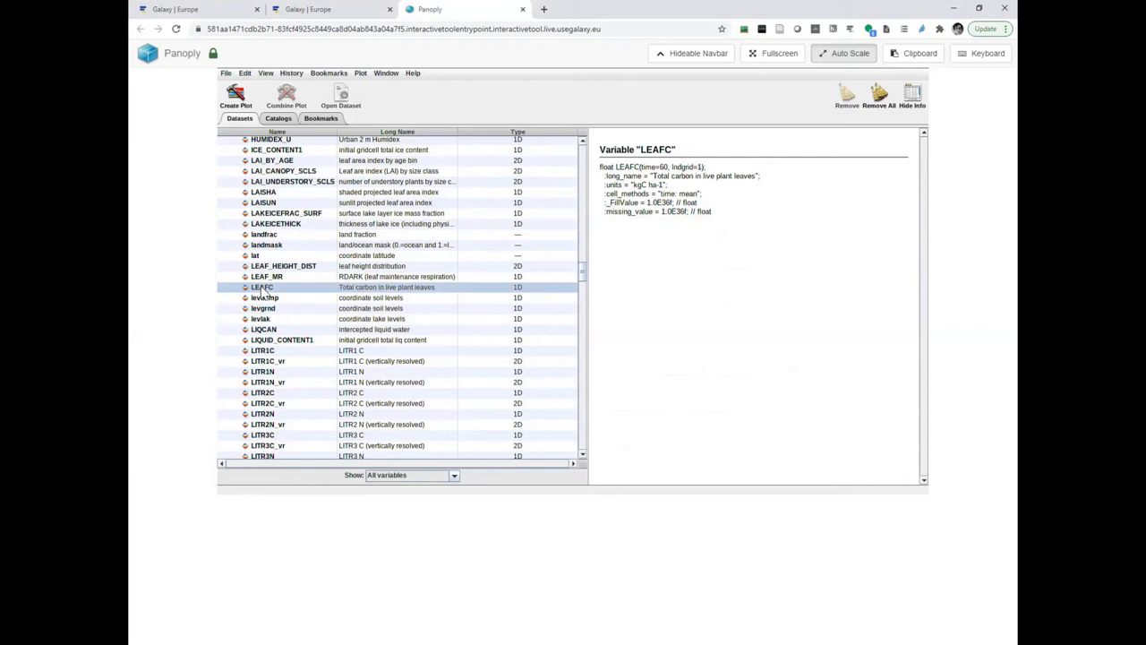
{"action": "double_click", "coordinate": [263, 293]}
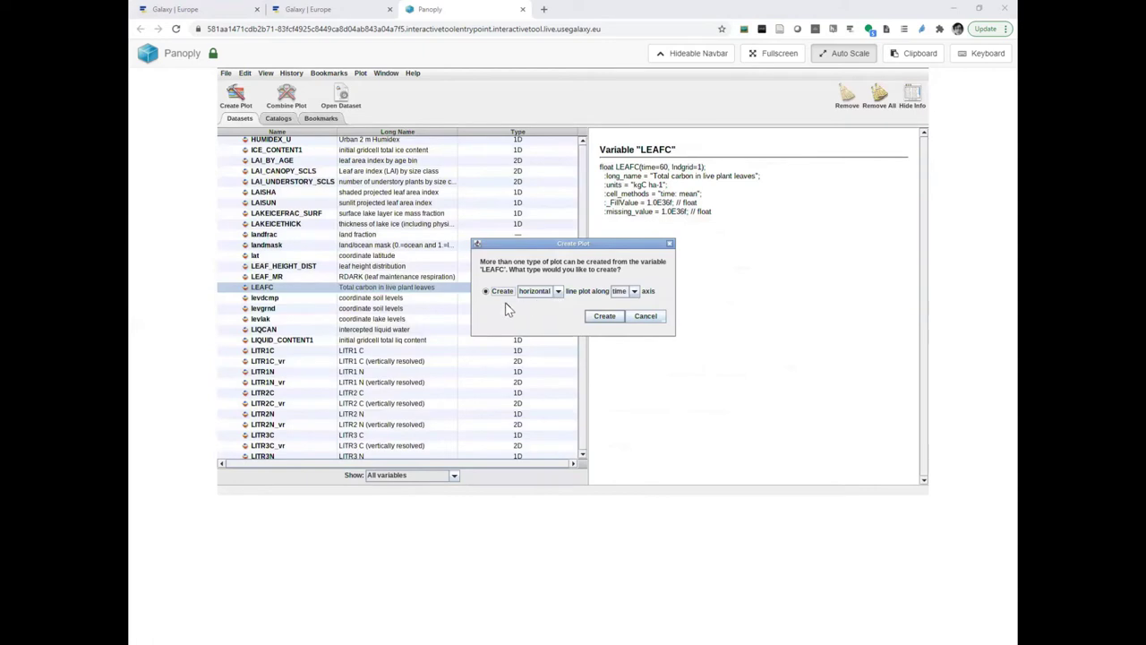
{"action": "left_click", "coordinate": [606, 319]}
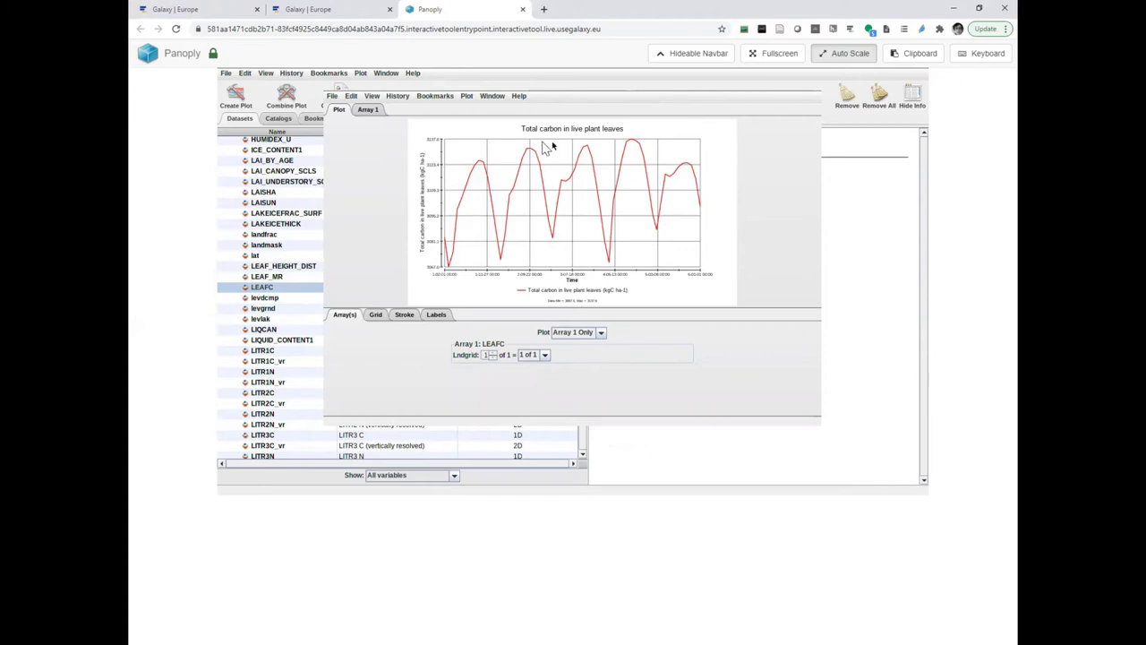
Step: Save the LEAFC plot as the PNG image "LEAFC in ALP1_exp.png" in the output folder and close the plot window
{"action": "left_click", "coordinate": [331, 96]}
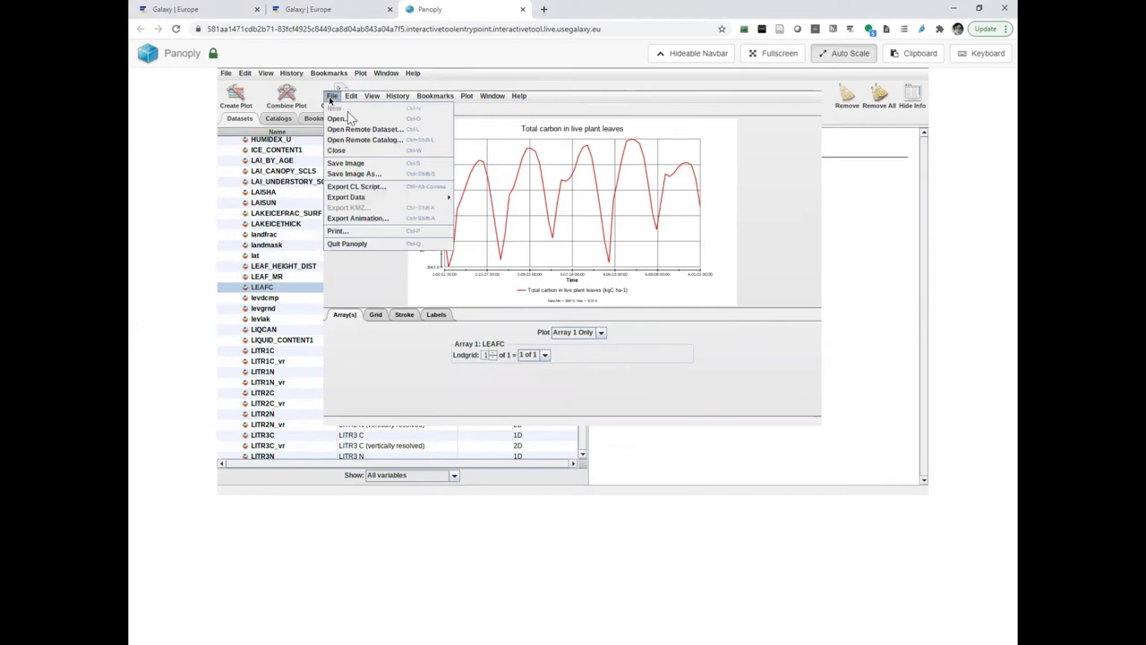
{"action": "left_click", "coordinate": [362, 176]}
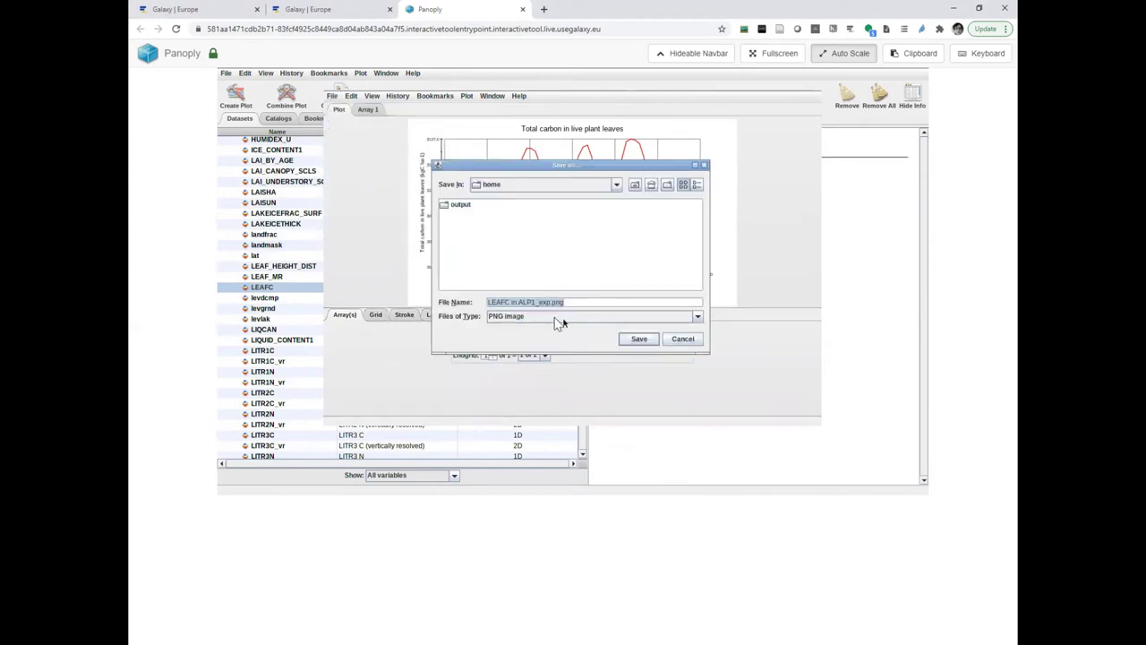
{"action": "double_click", "coordinate": [456, 206]}
{"action": "left_click", "coordinate": [637, 347]}
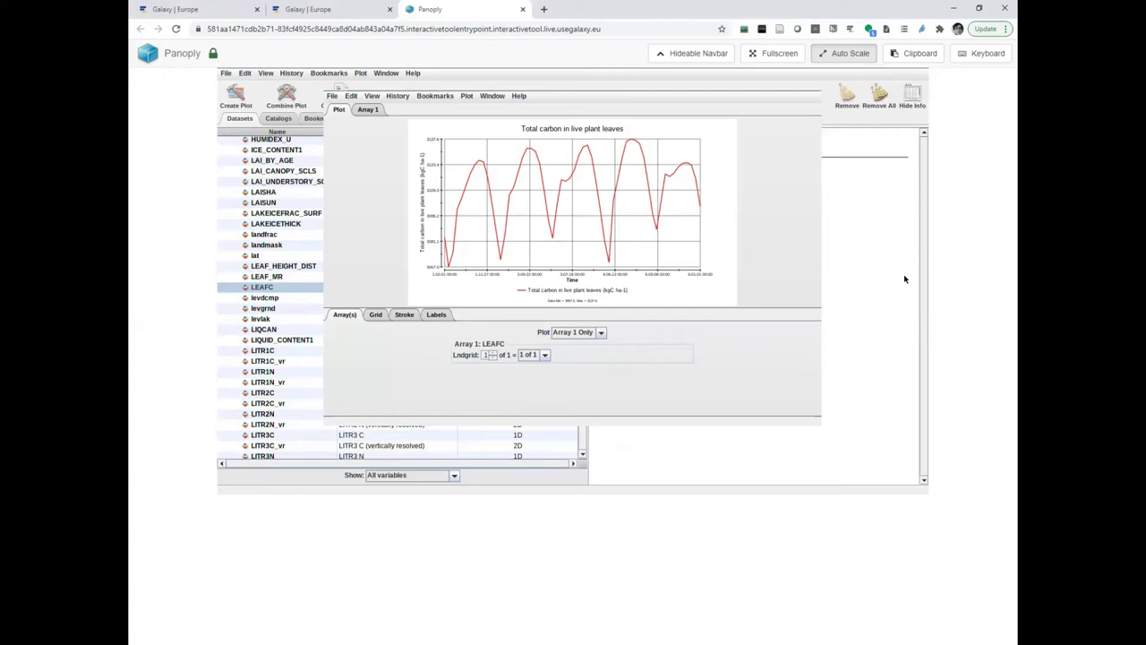
{"action": "left_click", "coordinate": [332, 97]}
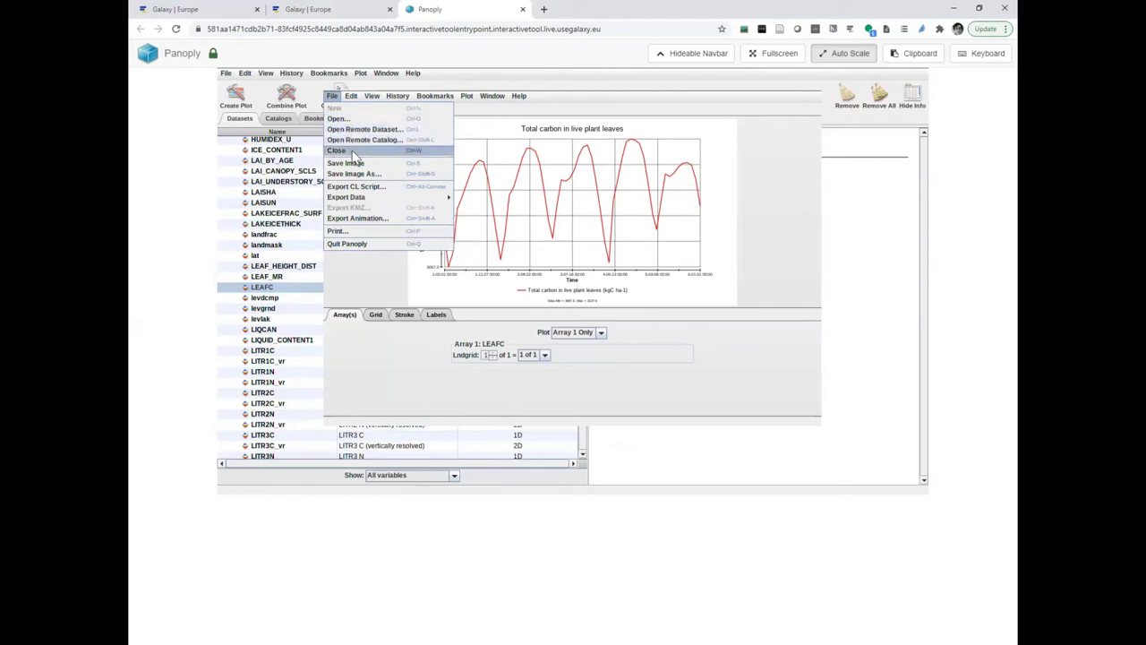
{"action": "left_click", "coordinate": [352, 150]}
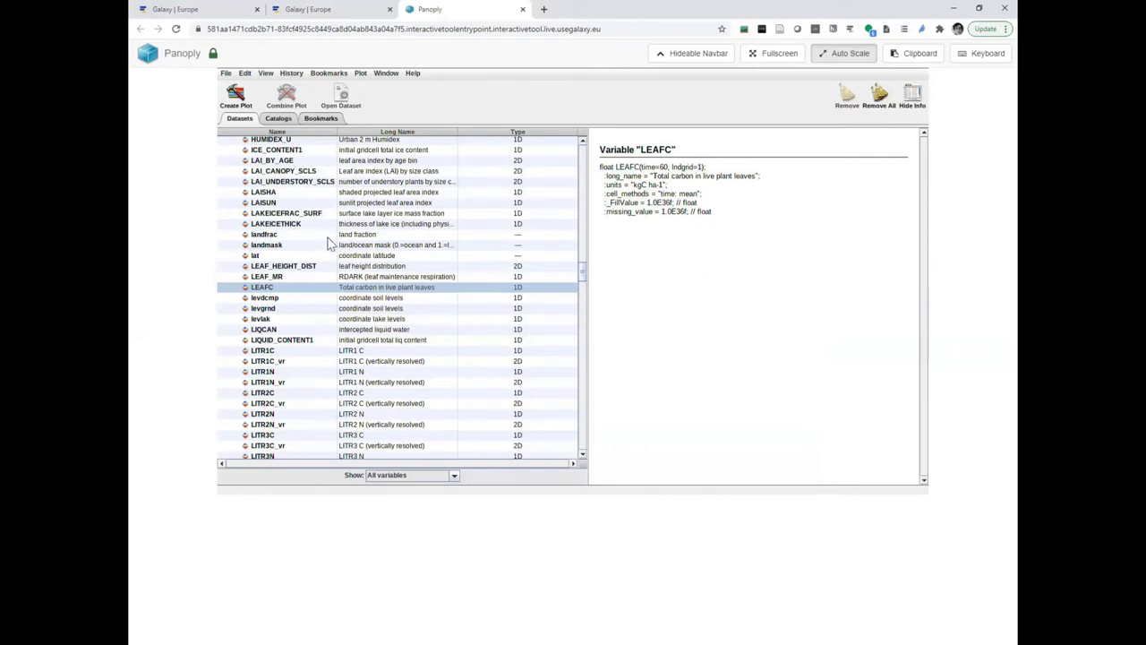
Step: Create a 2D plot of the MORTALITY variable using time for the X axis and fates_levpft for the Y axis
{"action": "scroll", "coordinate": [318, 263], "scroll_direction": "down", "scroll_amount": 1}
{"action": "scroll", "coordinate": [318, 264], "scroll_direction": "down", "scroll_amount": 7}
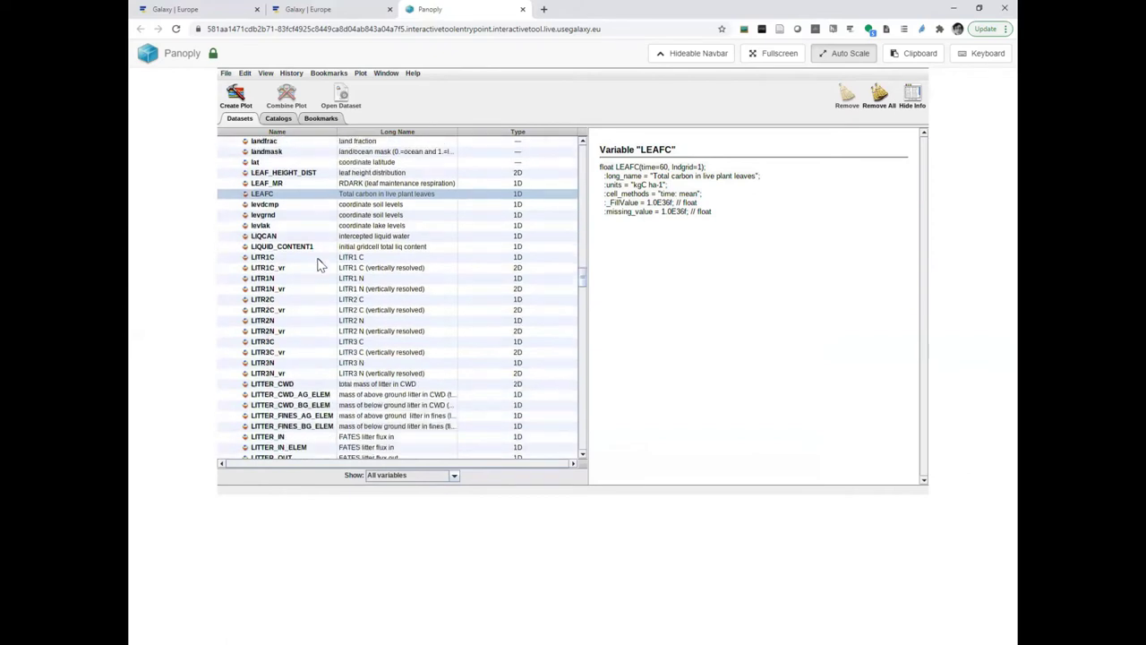
{"action": "scroll", "coordinate": [317, 264], "scroll_direction": "down", "scroll_amount": 7}
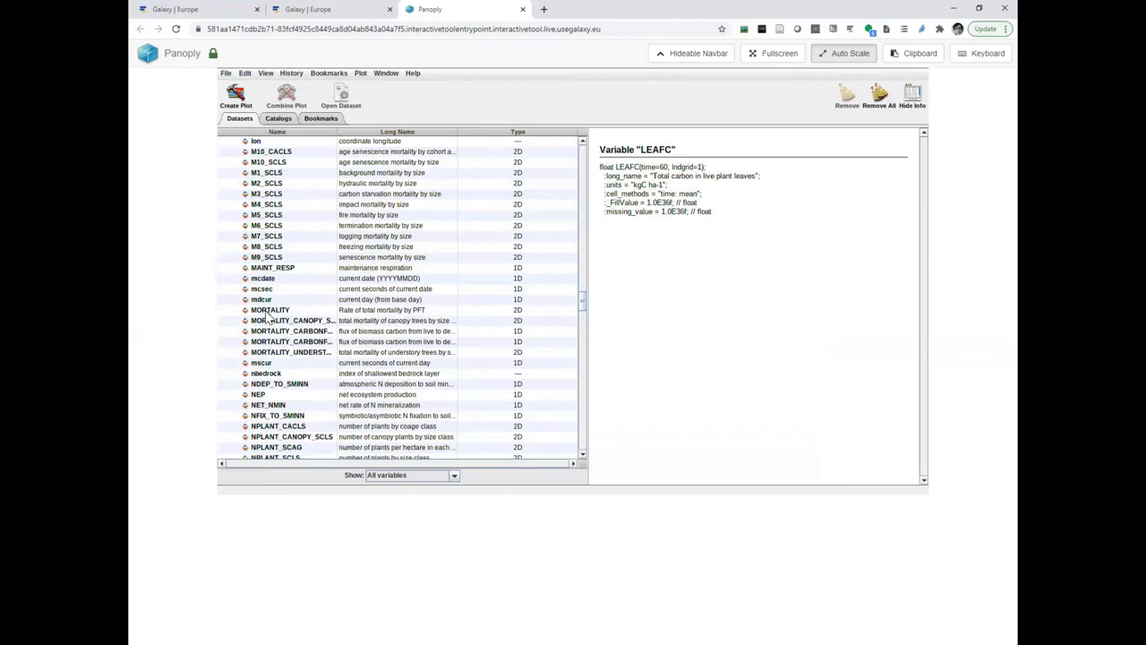
{"action": "left_click", "coordinate": [266, 311]}
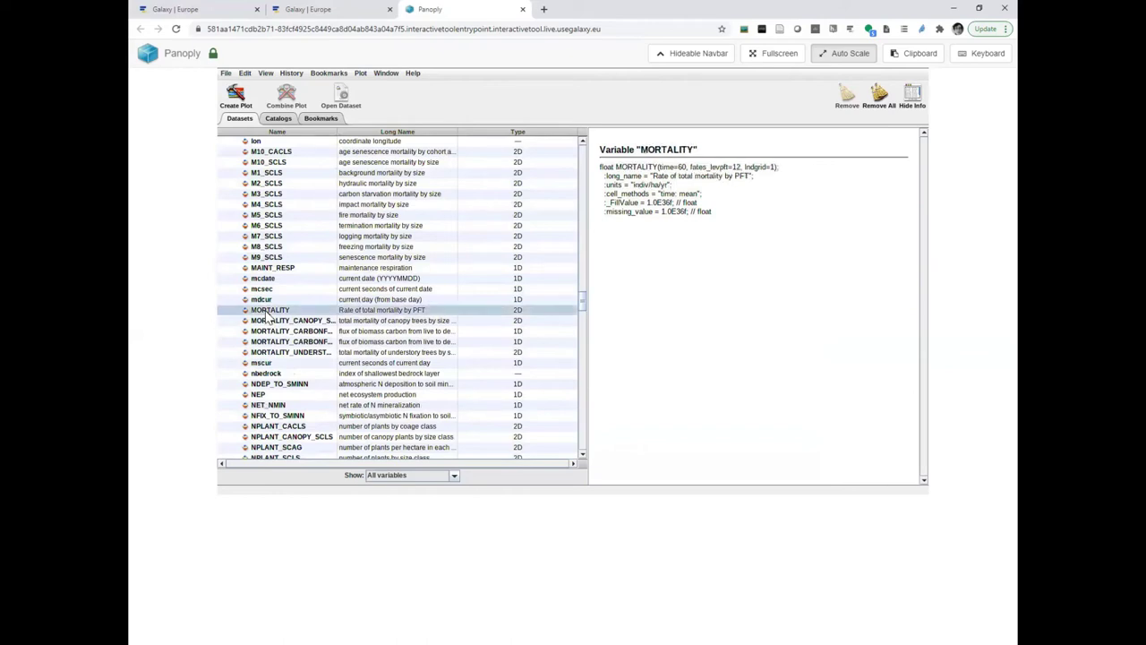
{"action": "double_click", "coordinate": [266, 312]}
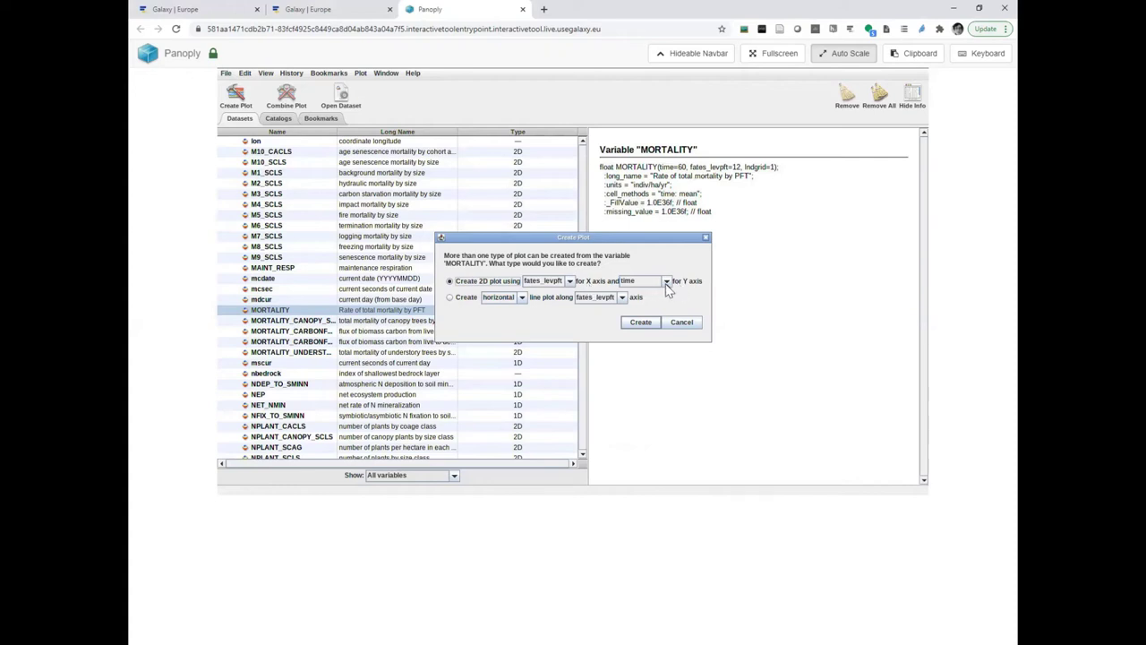
{"action": "left_click", "coordinate": [564, 281]}
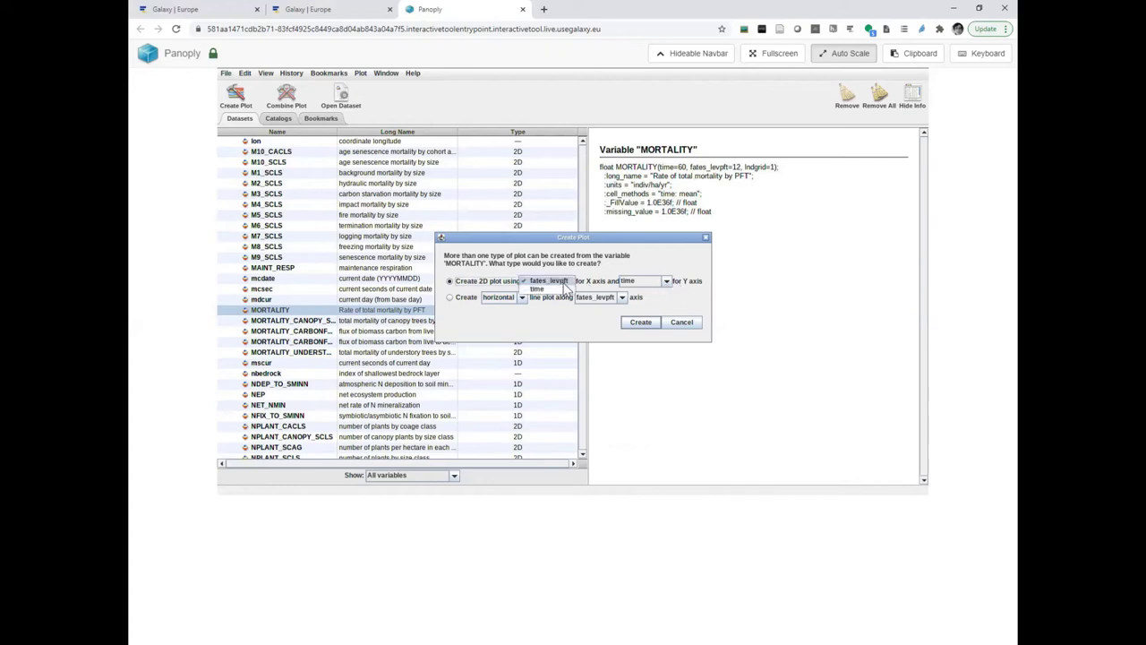
{"action": "left_click", "coordinate": [554, 291]}
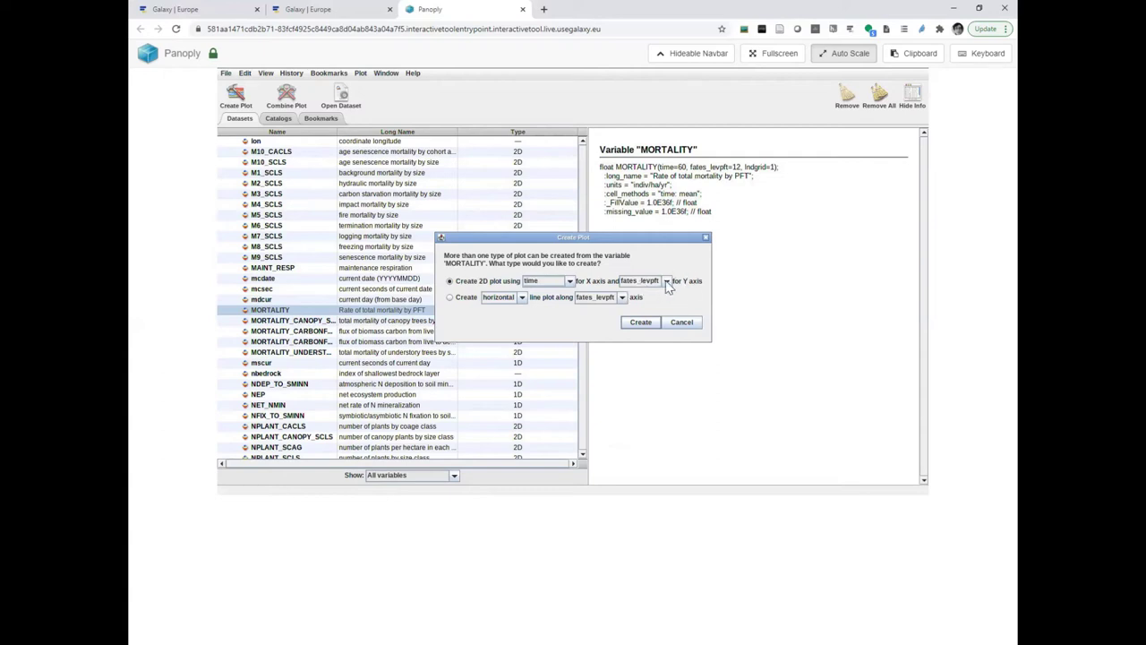
{"action": "left_click", "coordinate": [639, 322]}
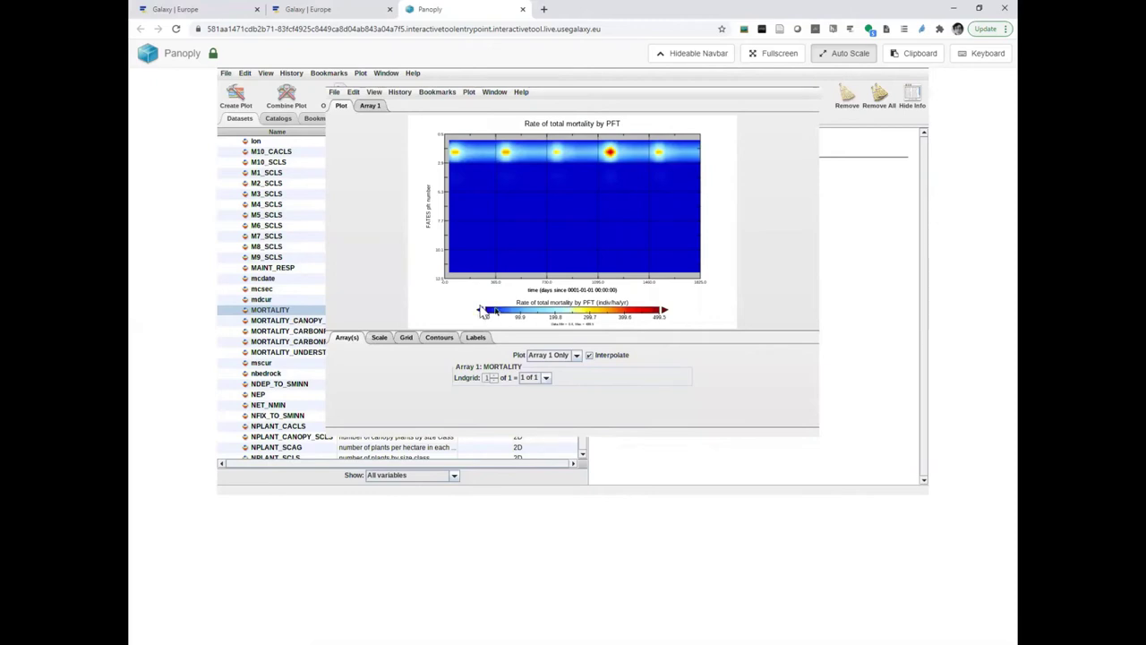
Step: Change the MORTALITY plot's color table to CB_PRGn.cpt
{"action": "left_click", "coordinate": [380, 342]}
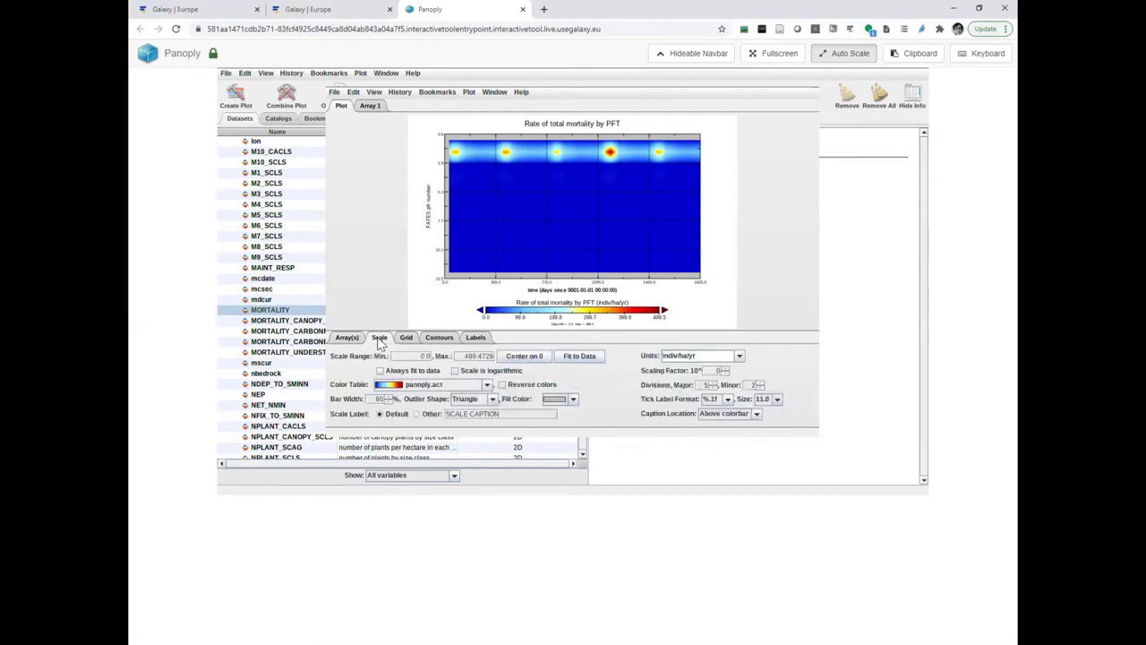
{"action": "left_click", "coordinate": [485, 385]}
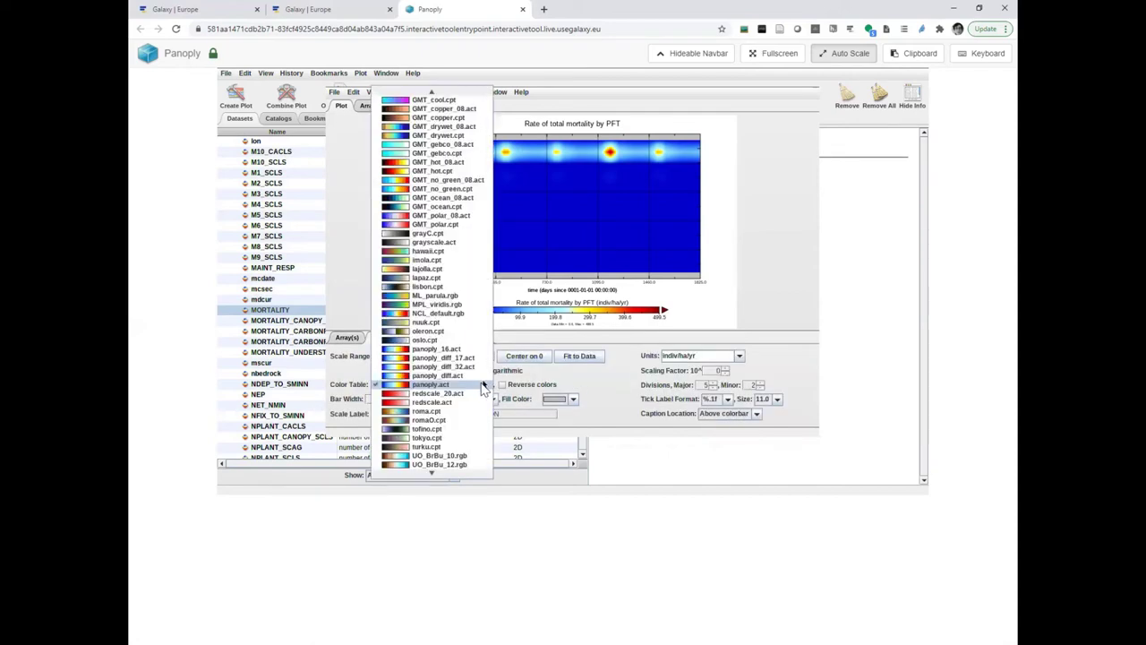
{"action": "left_click", "coordinate": [484, 387]}
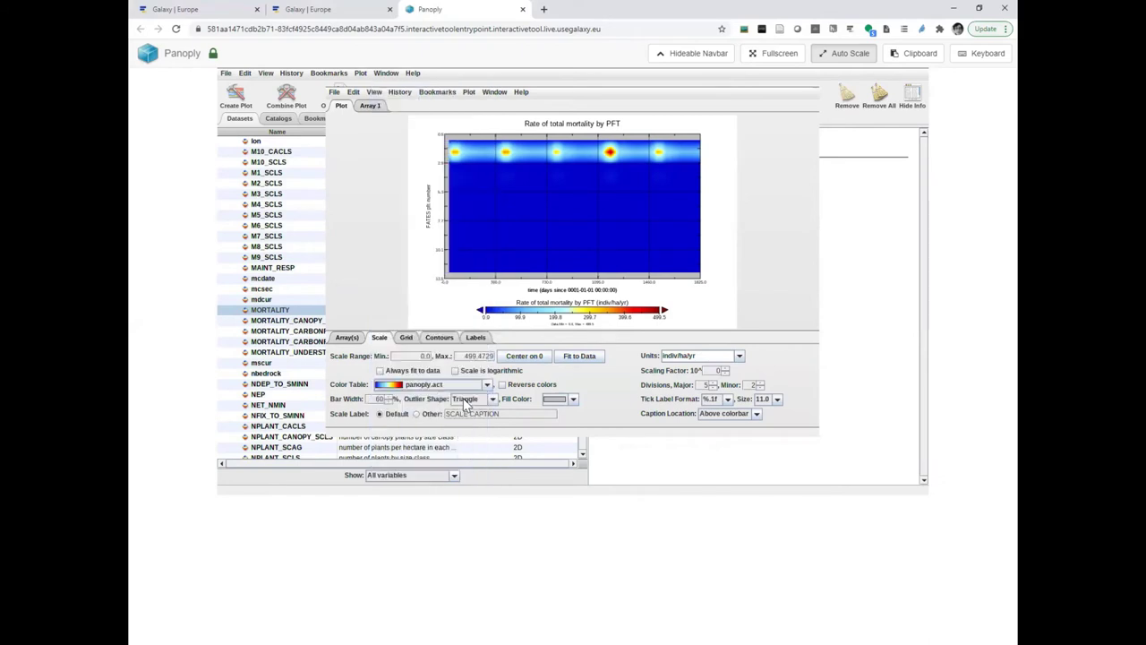
{"action": "left_click", "coordinate": [483, 387]}
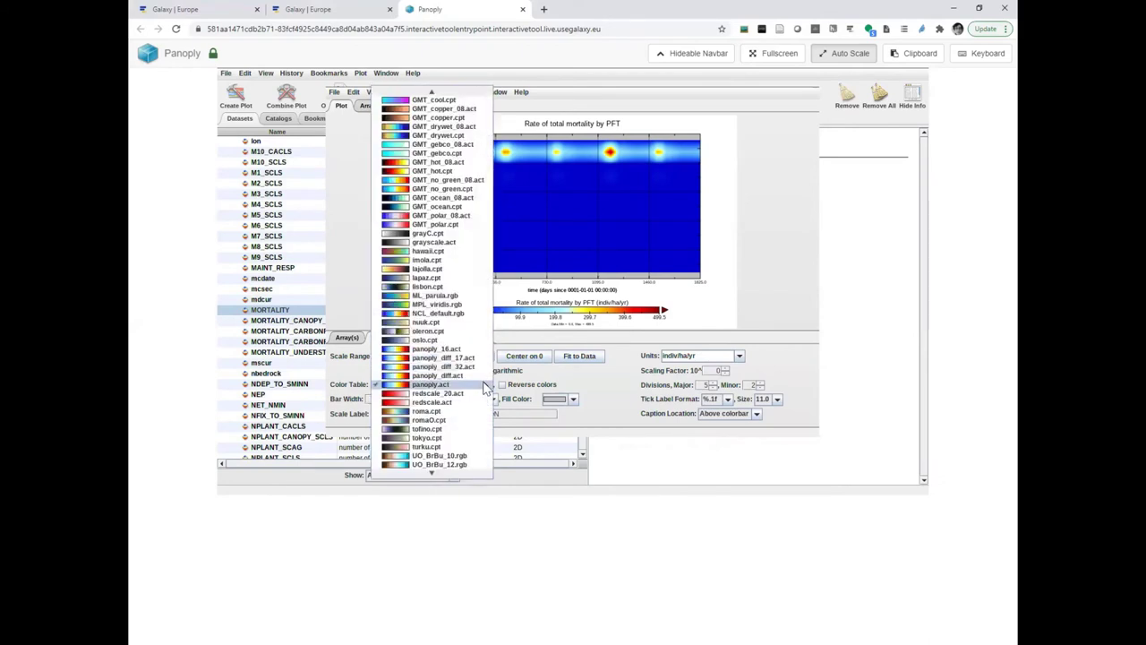
{"action": "scroll", "coordinate": [436, 470], "scroll_direction": "down", "scroll_amount": 4}
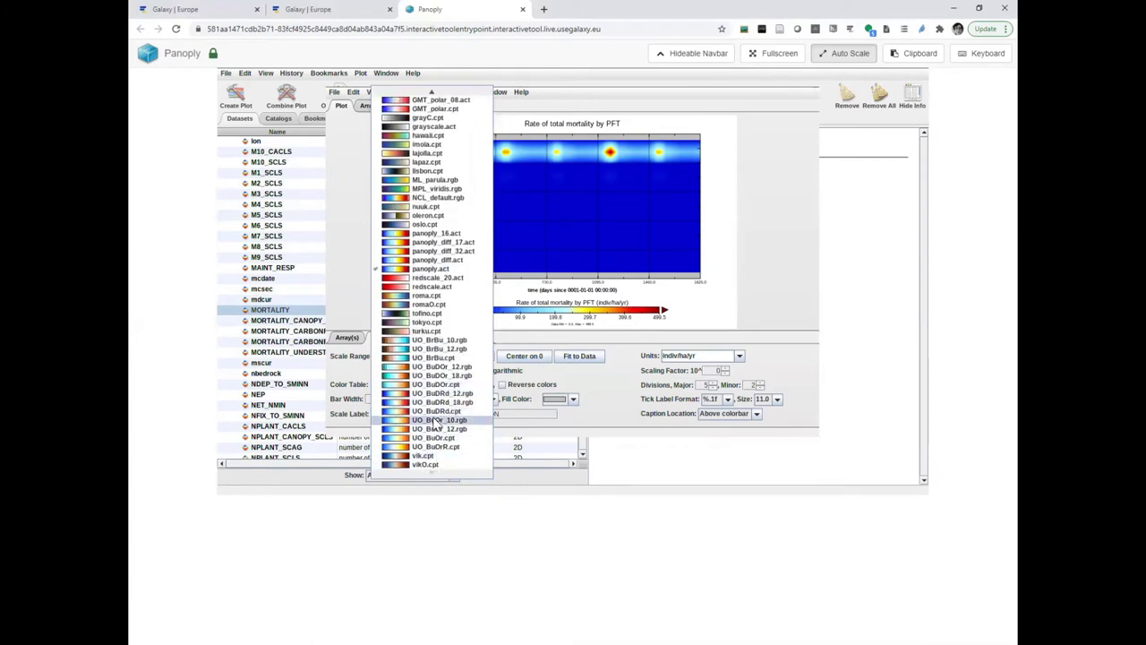
{"action": "left_click", "coordinate": [441, 491]}
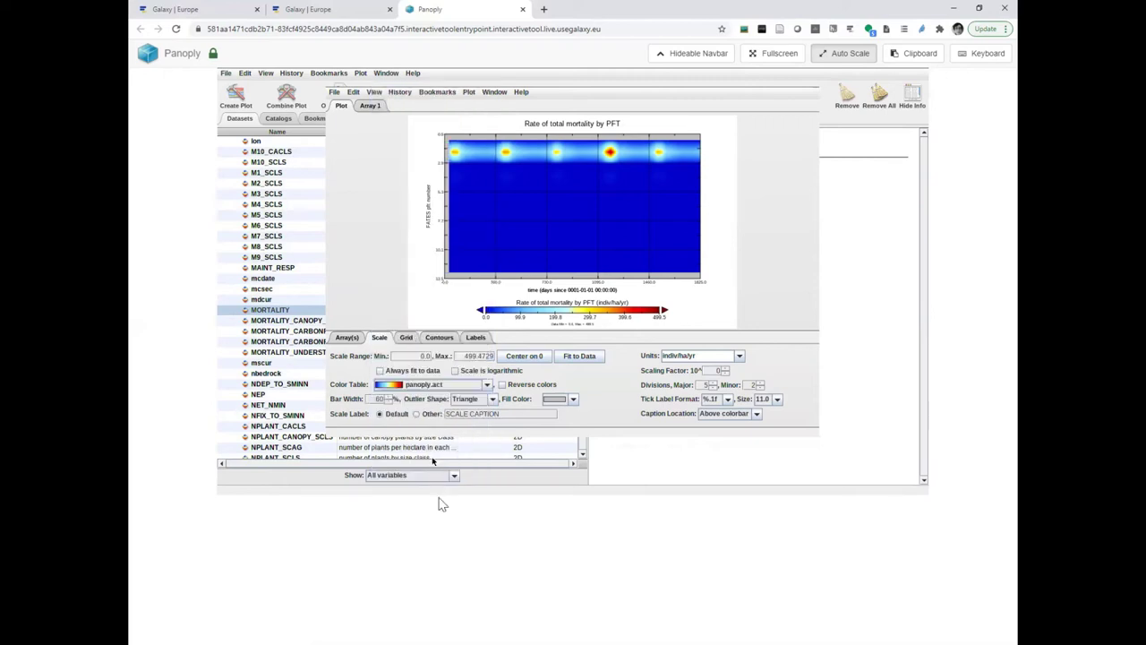
{"action": "left_click", "coordinate": [436, 388]}
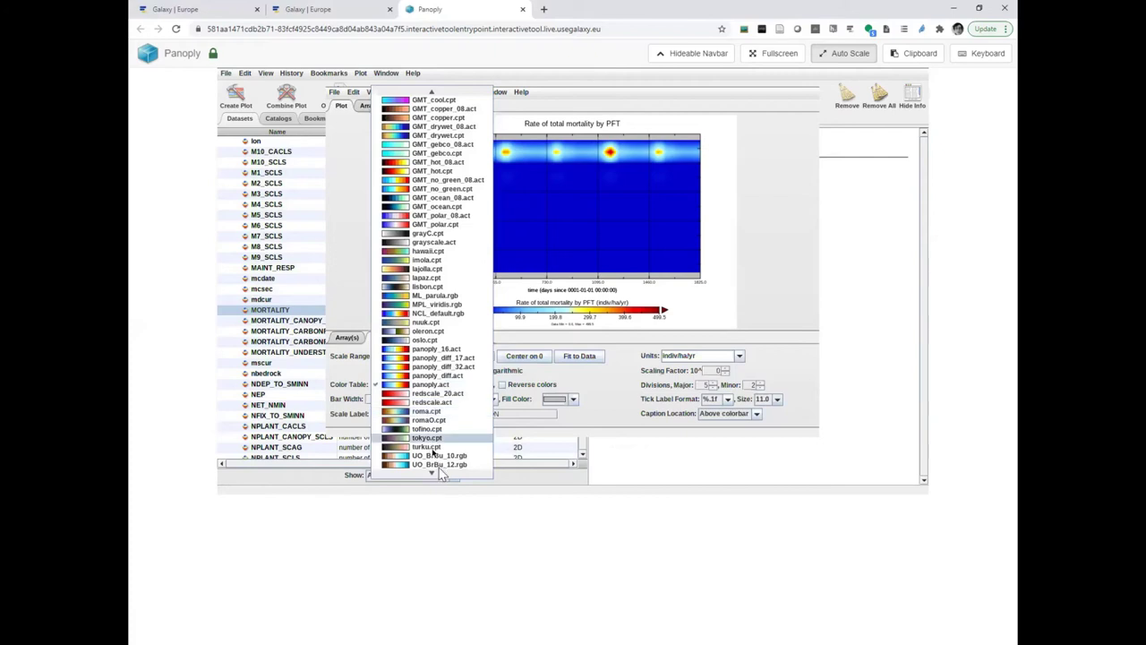
{"action": "mouse_move", "coordinate": [433, 477]}
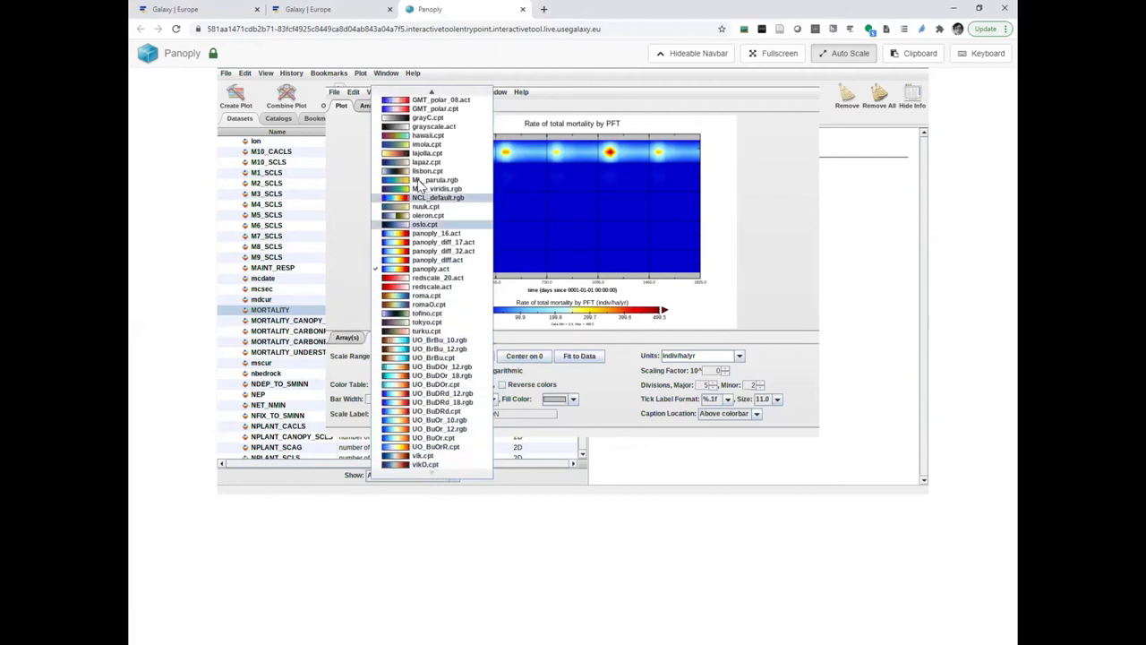
{"action": "mouse_move", "coordinate": [433, 94]}
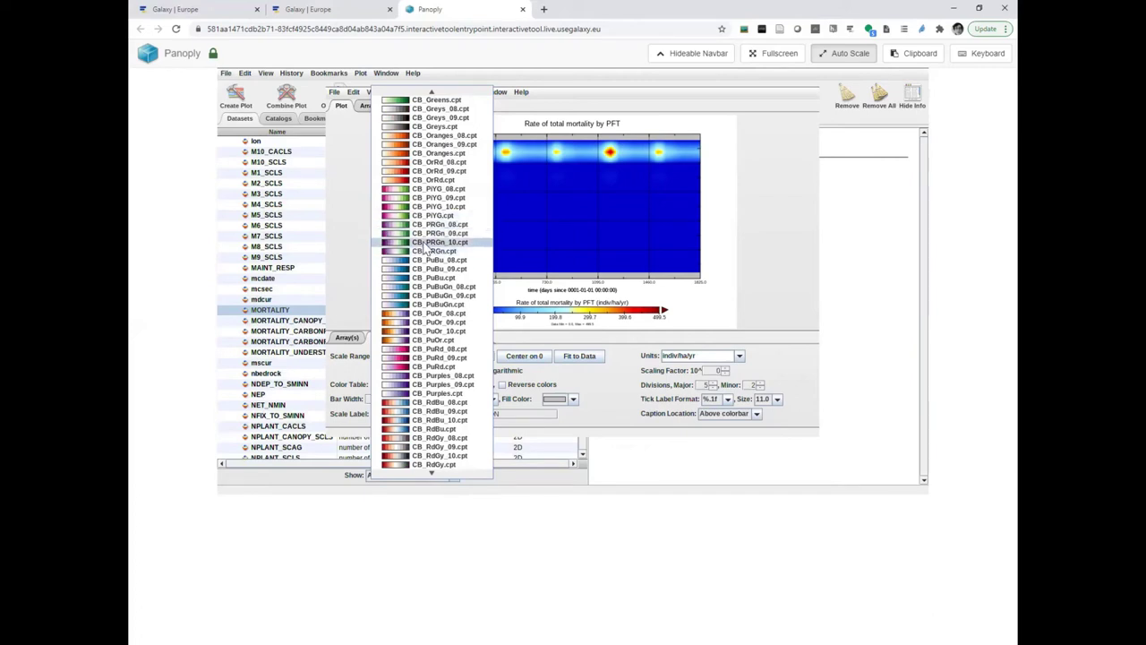
{"action": "left_click", "coordinate": [428, 255]}
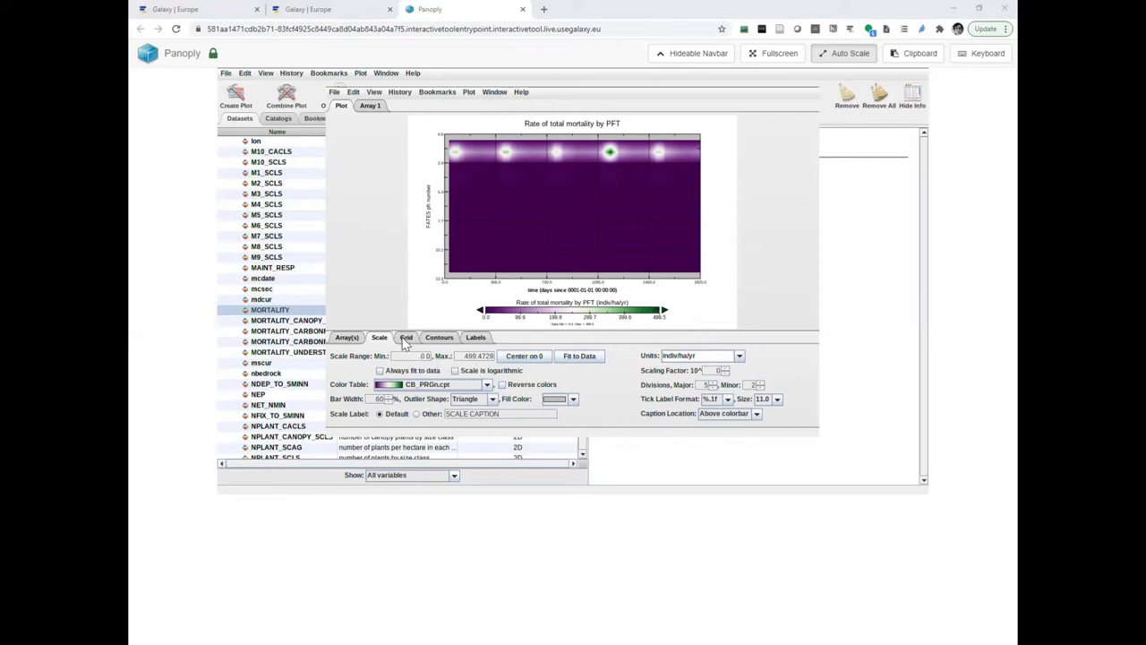
Step: Try logarithmic units on the plot's X axis and return them to scalar
{"action": "left_click", "coordinate": [405, 339]}
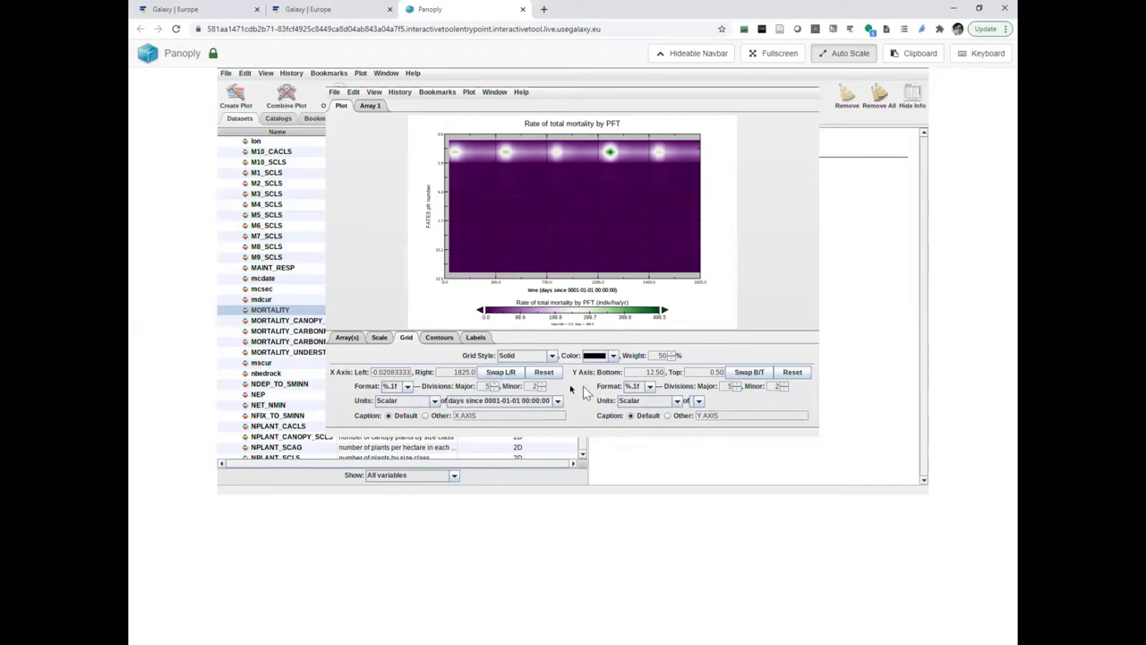
{"action": "left_click", "coordinate": [427, 403]}
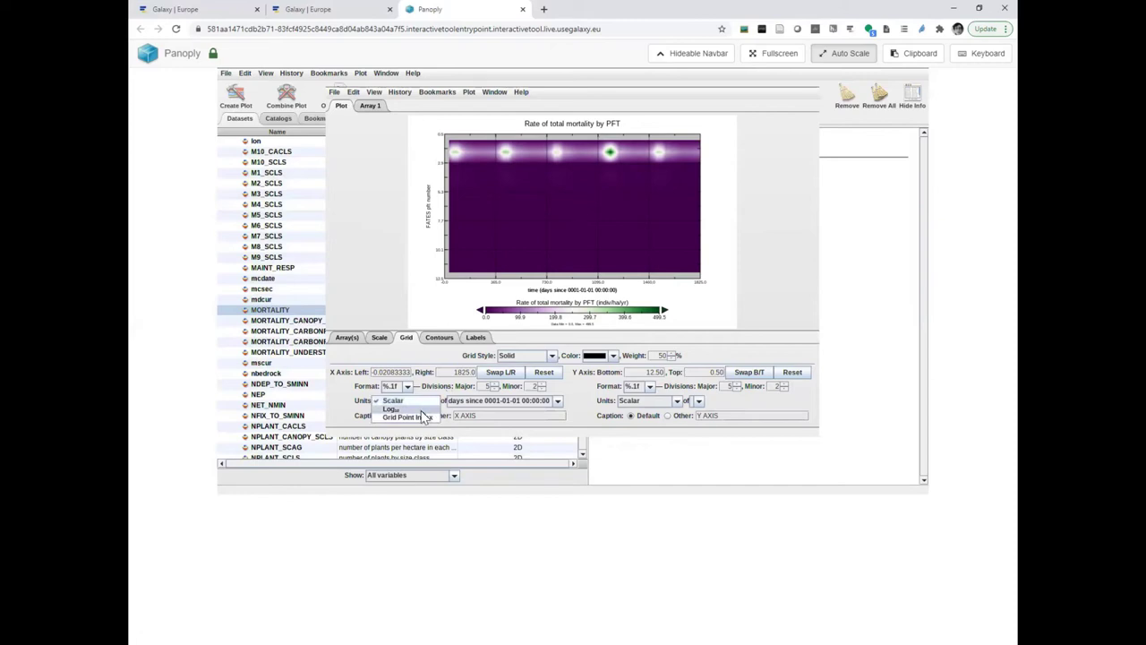
{"action": "left_click", "coordinate": [422, 410]}
{"action": "left_click", "coordinate": [427, 402]}
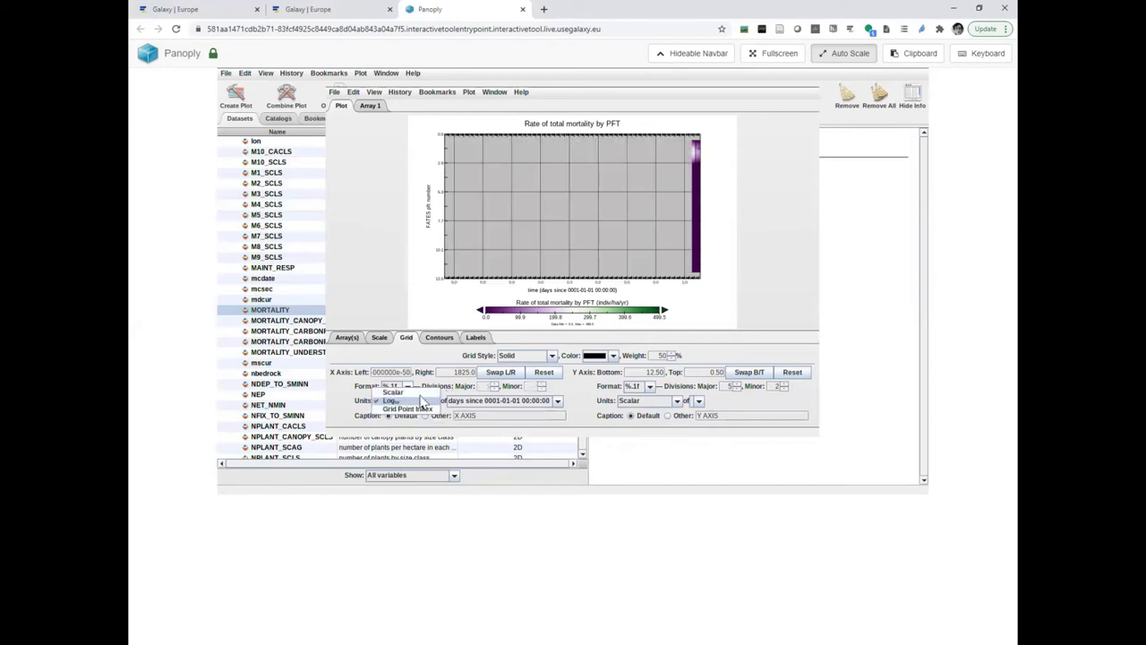
{"action": "left_click", "coordinate": [418, 390]}
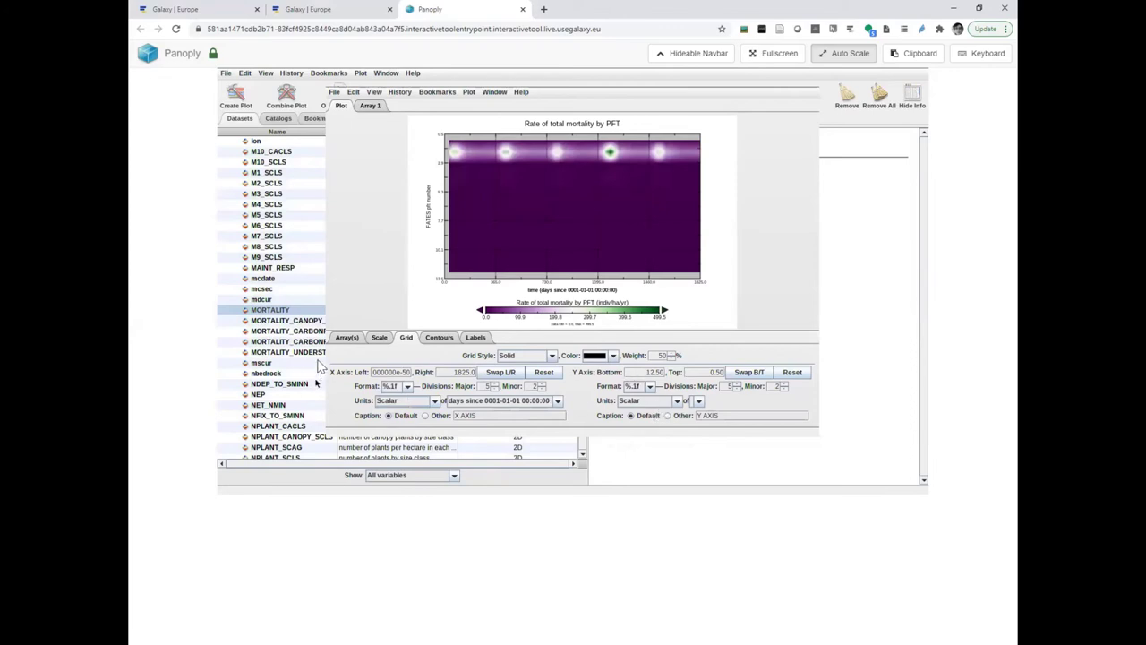
Step: Set the plot's Y axis to Log10 units and its top limit to 1
{"action": "left_click", "coordinate": [655, 401]}
{"action": "left_click", "coordinate": [654, 415]}
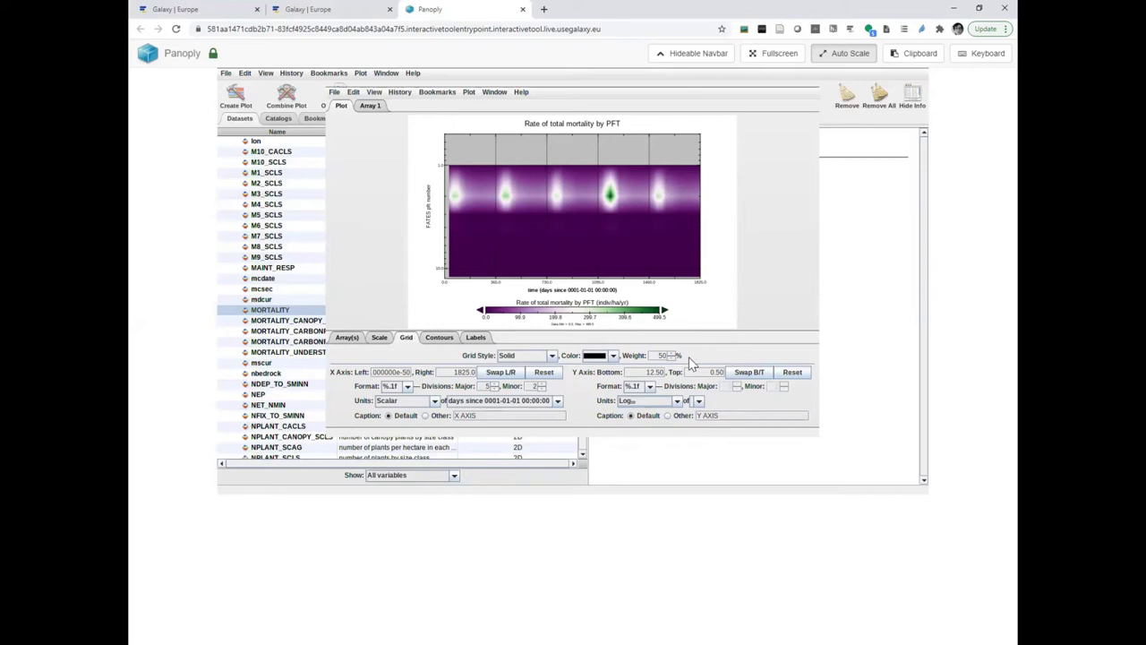
{"action": "left_click_drag", "start_coordinate": [710, 376], "coordinate": [727, 376]}
{"action": "type", "text": "1"}
Step: Try a Y axis bottom limit of 5 and settle on 10
{"action": "double_click", "coordinate": [654, 371]}
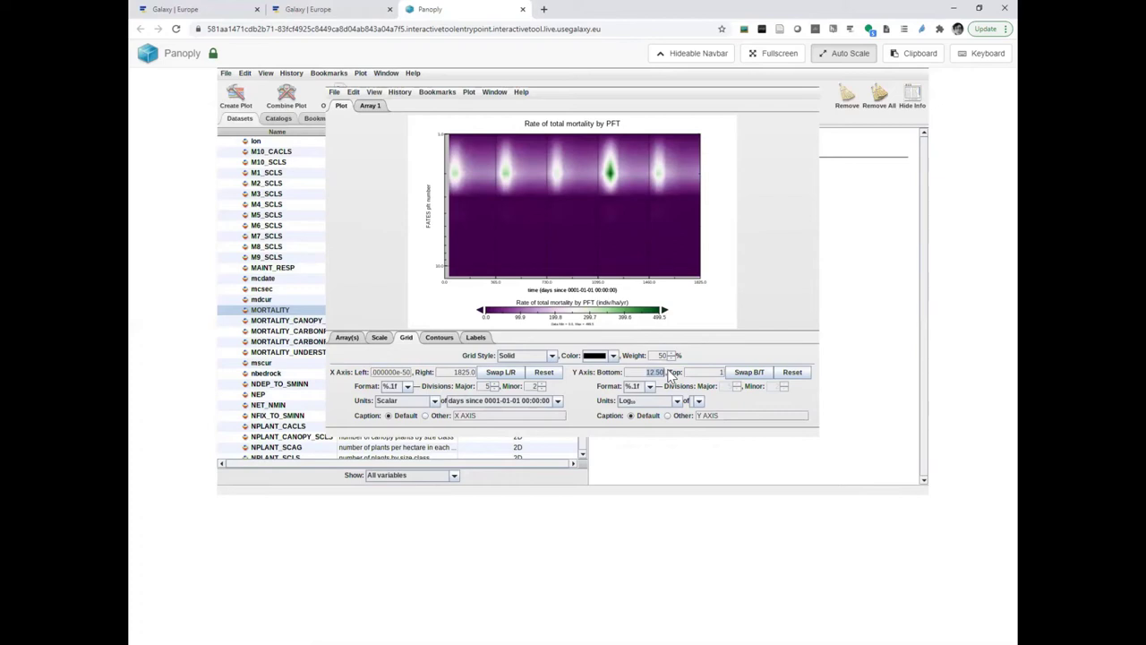
{"action": "type", "text": "5"}
{"action": "key", "text": "Return"}
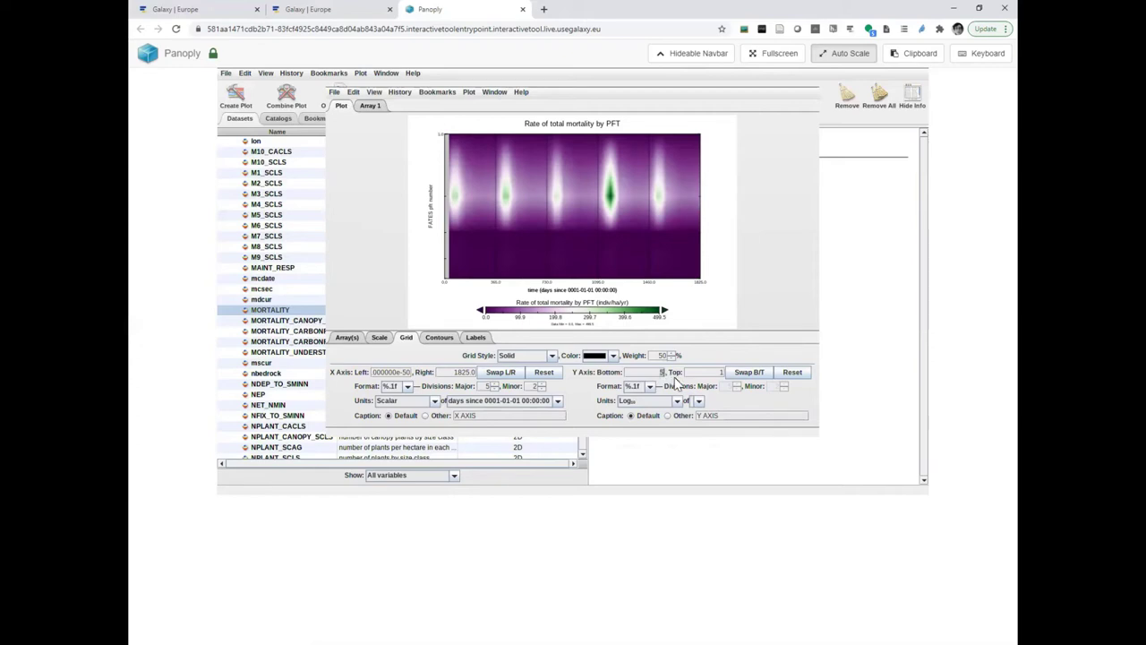
{"action": "type", "text": "0"}
{"action": "key", "text": "Return"}
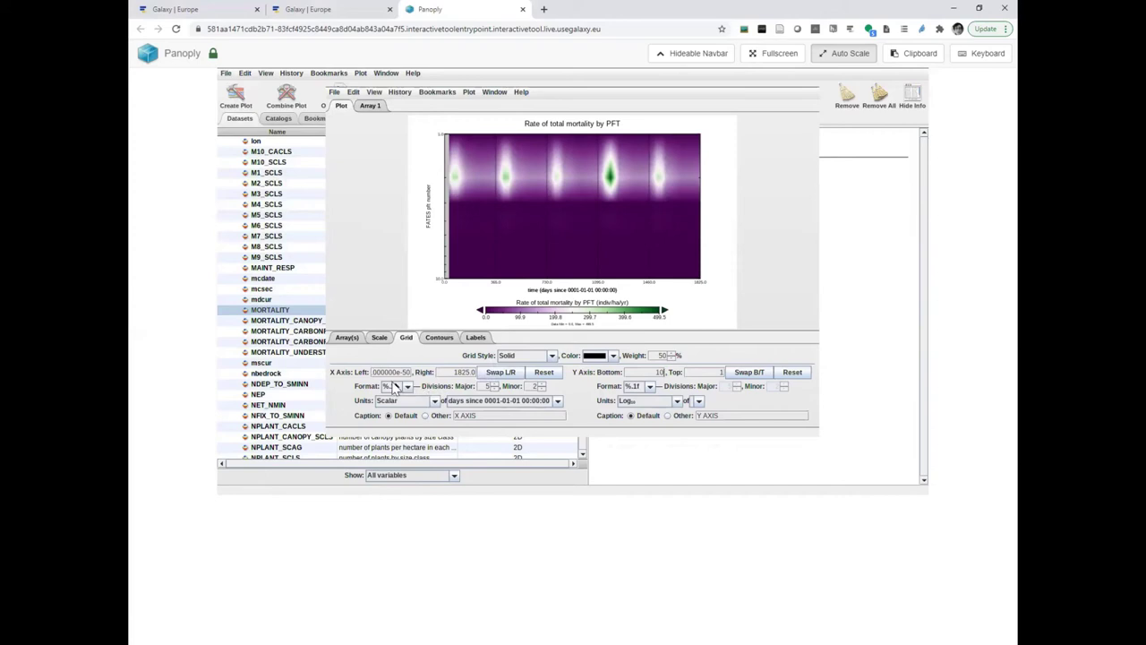
Step: Set the left limit of the plot's X axis to 31
{"action": "left_click_drag", "start_coordinate": [376, 372], "coordinate": [424, 374]}
{"action": "type", "text": "1"}
{"action": "key", "text": "BackSpace"}
{"action": "type", "text": "31"}
{"action": "key", "text": "Return"}
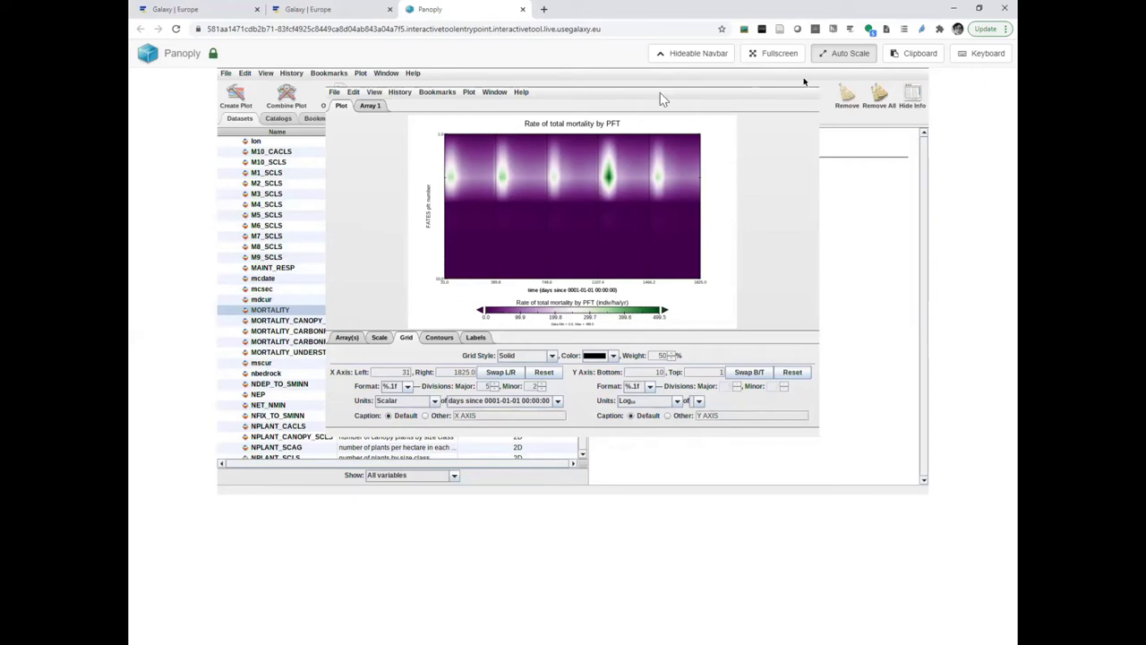
Step: Save the MORTALITY plot as the PNG image "MORTALITY in ALP1_exp.png" in the output folder
{"action": "left_click", "coordinate": [334, 93]}
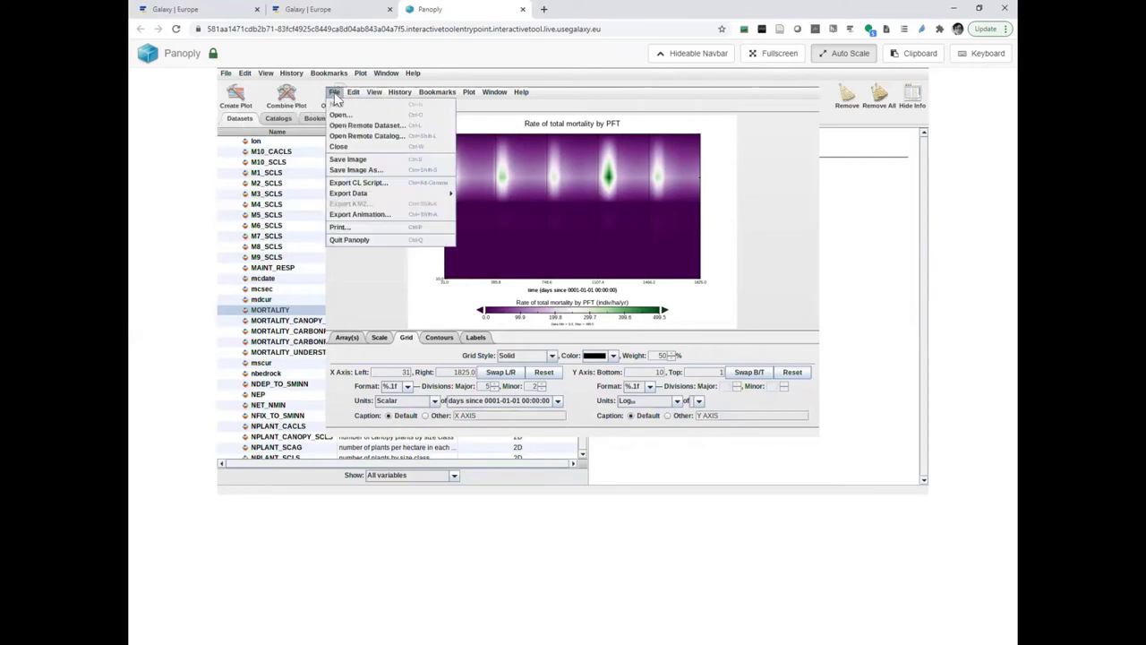
{"action": "left_click", "coordinate": [364, 171]}
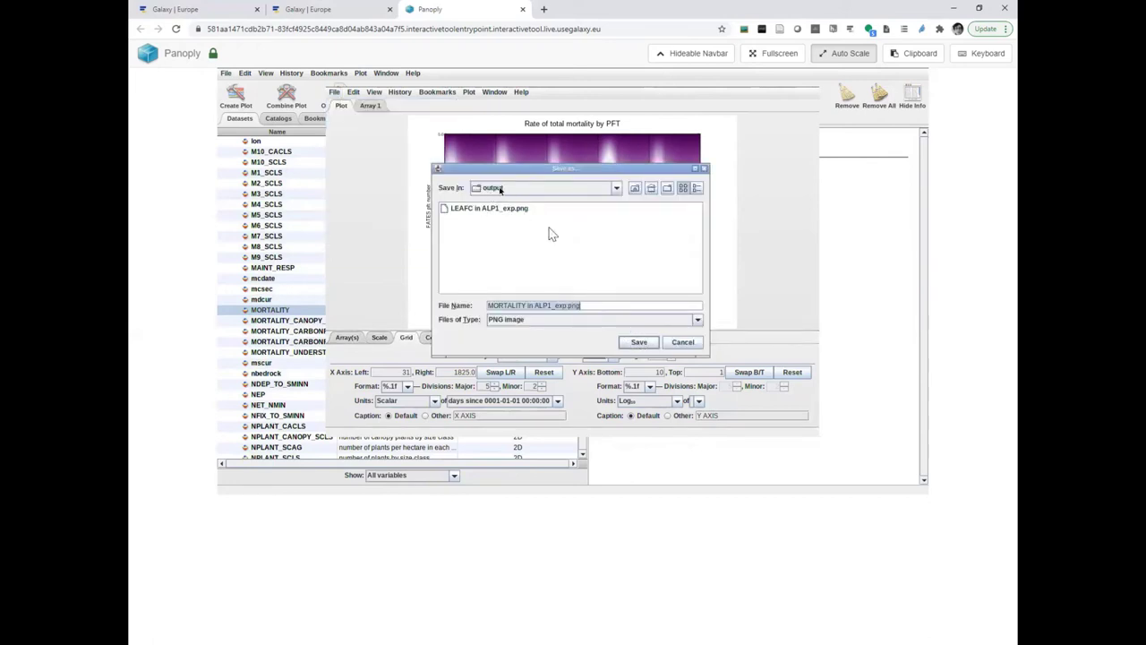
Step: Save the mortality plot as MORTALITY in ALP1_exp.png in the output folder, and change its color table to CB_BrBG_10.cpt
{"action": "left_click", "coordinate": [635, 343]}
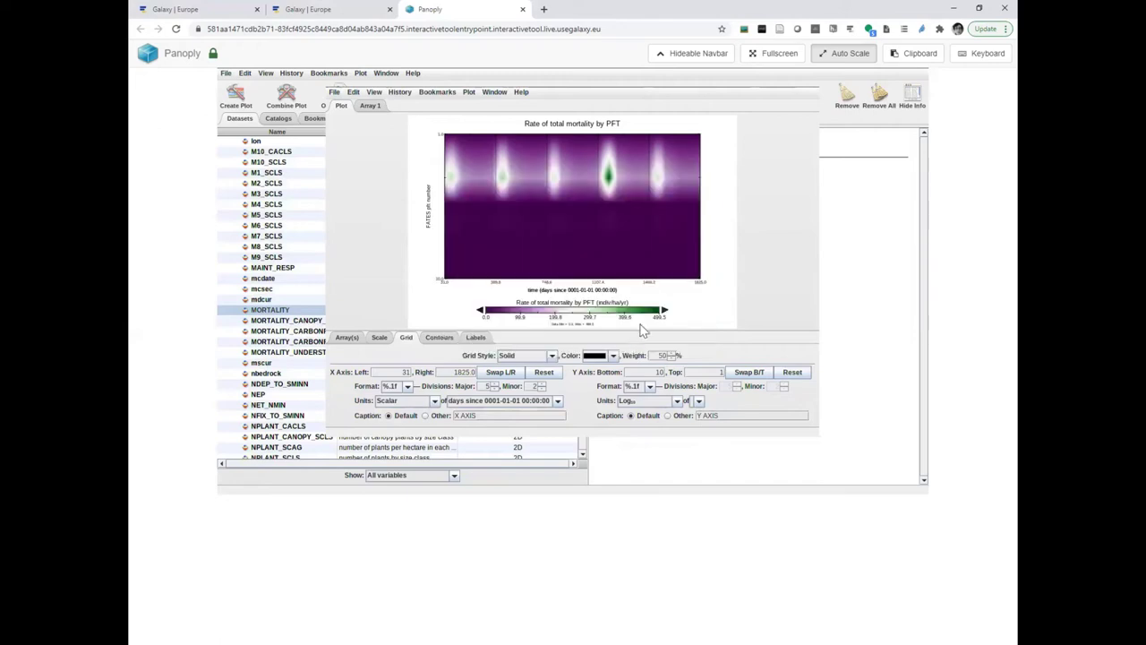
{"action": "left_click", "coordinate": [379, 338]}
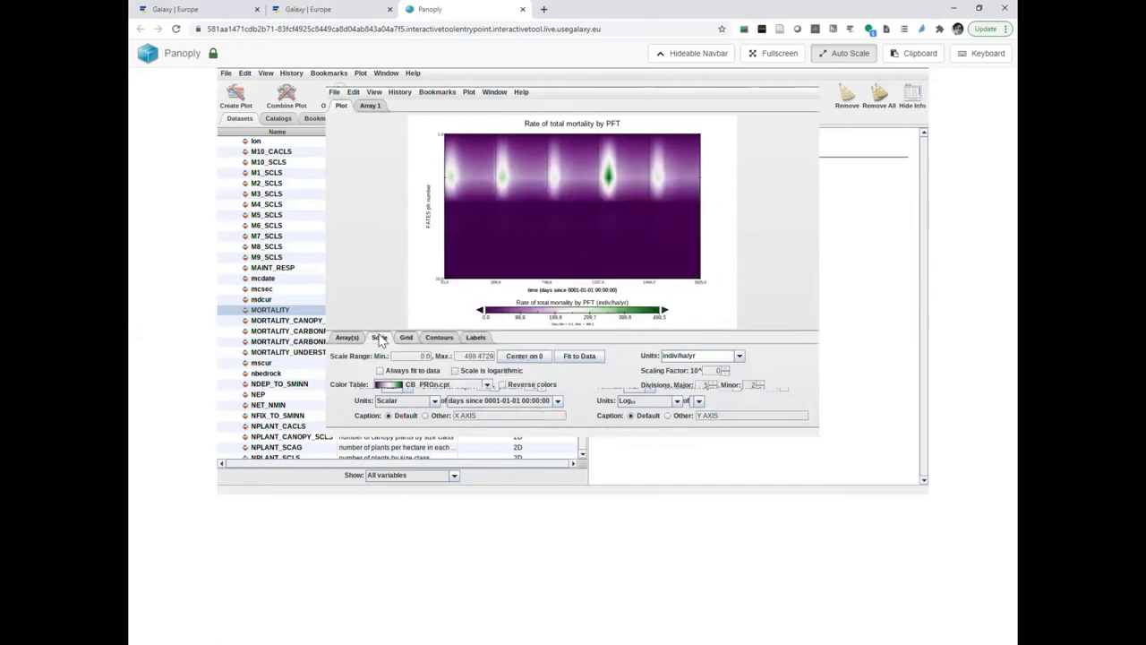
{"action": "left_click", "coordinate": [487, 386]}
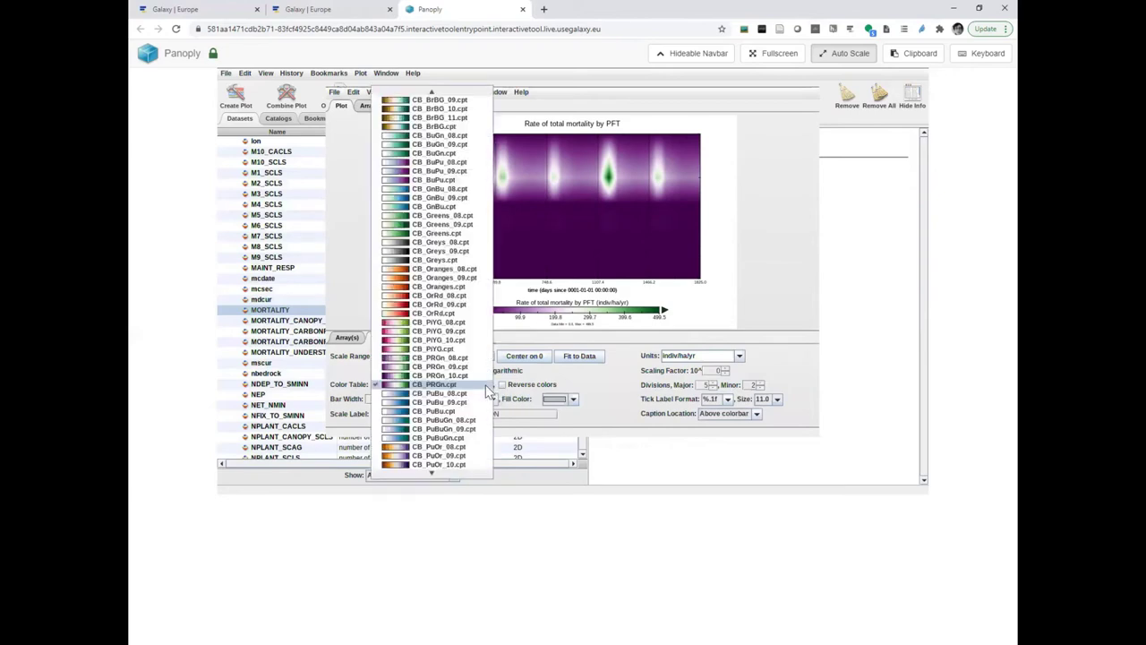
{"action": "left_click", "coordinate": [423, 127]}
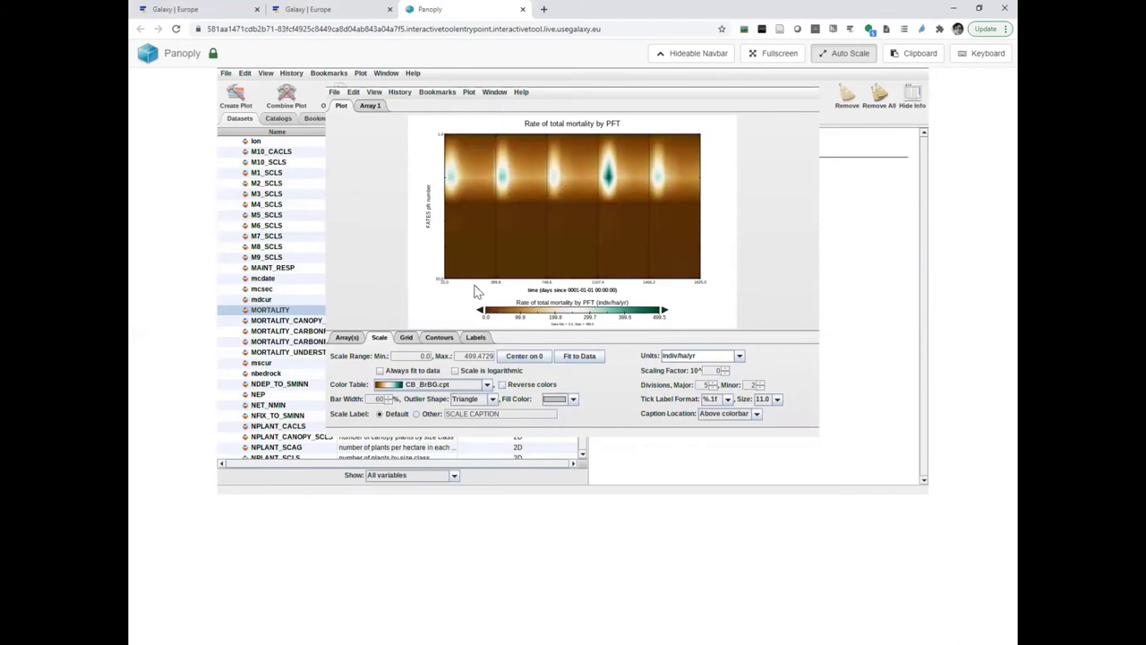
{"action": "left_click", "coordinate": [483, 387]}
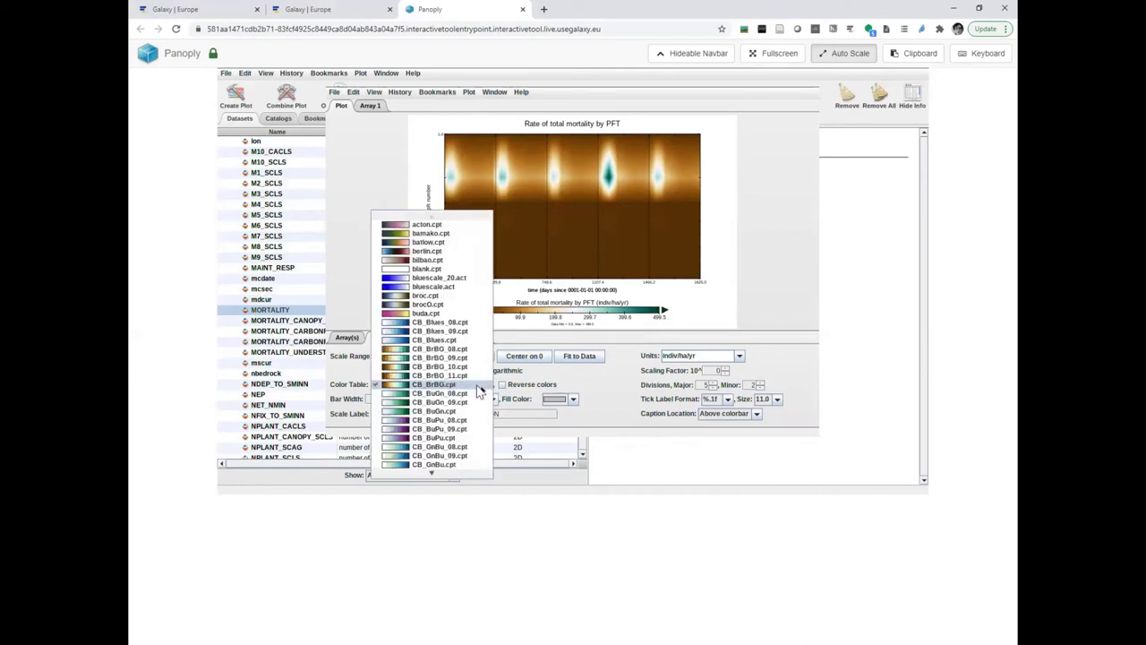
{"action": "left_click", "coordinate": [454, 371]}
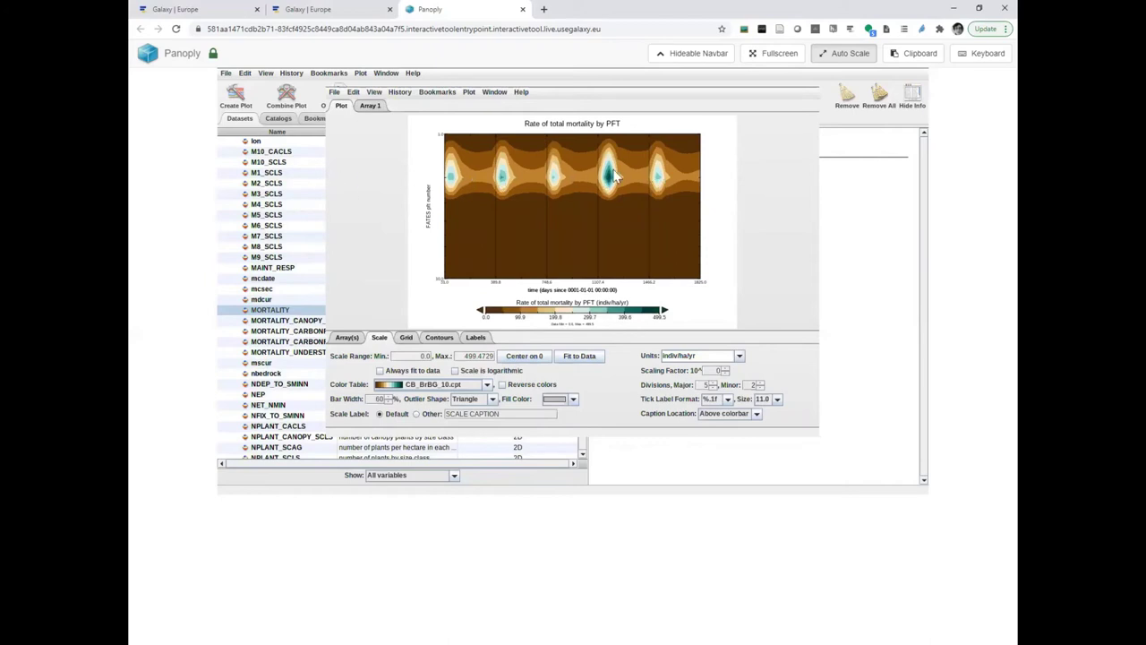
Step: Save the recolored mortality plot in the output folder as a separate PNG named MORTALITY in ALP1_exp_col.png
{"action": "left_click", "coordinate": [334, 94]}
{"action": "left_click", "coordinate": [347, 170]}
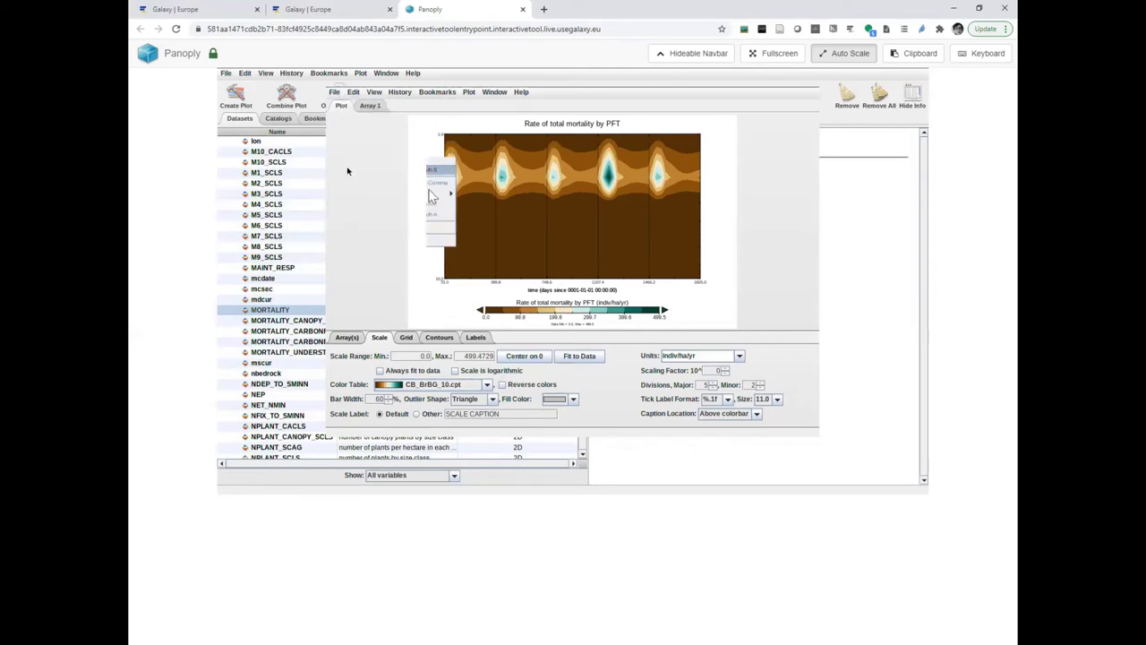
{"action": "left_click", "coordinate": [636, 342]}
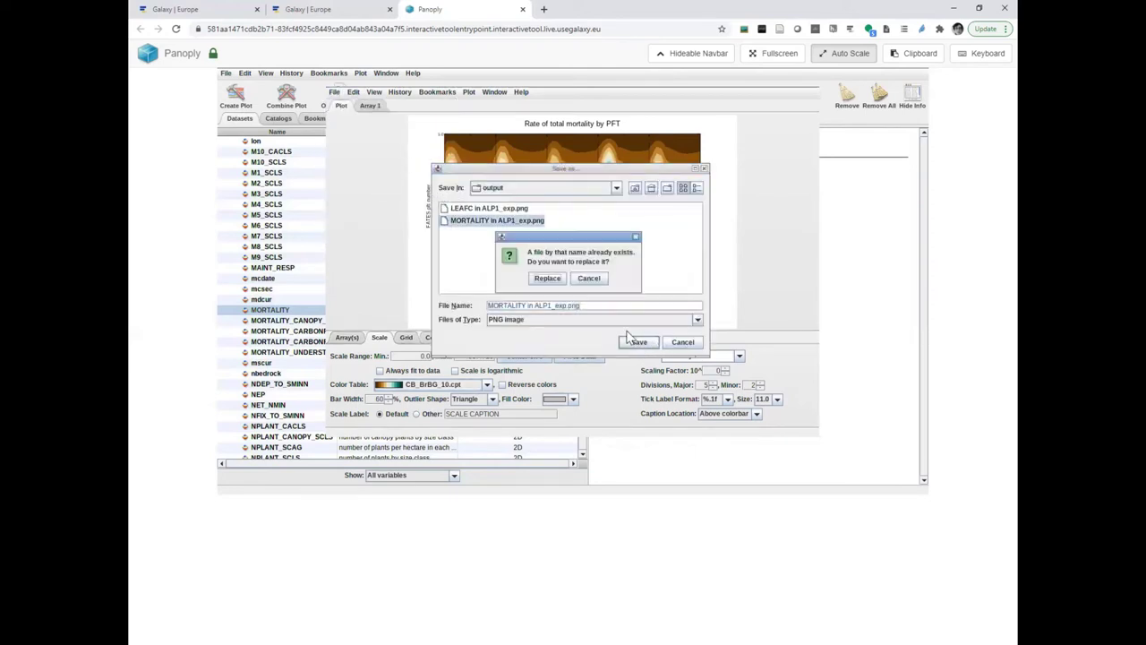
{"action": "left_click", "coordinate": [591, 279]}
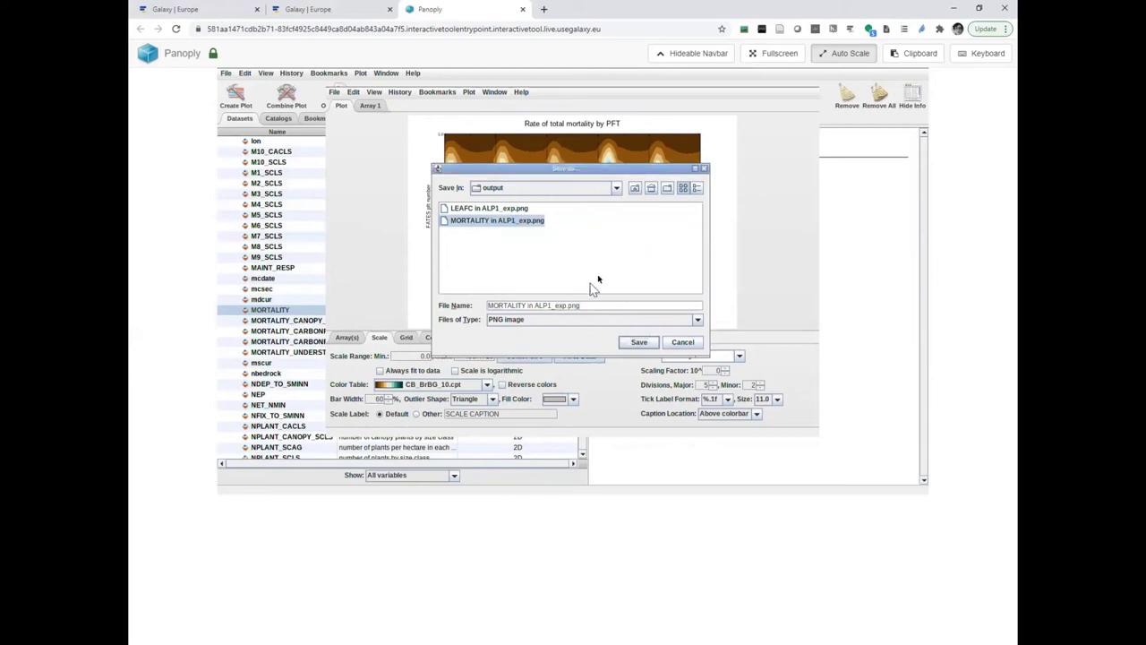
{"action": "left_click", "coordinate": [566, 306]}
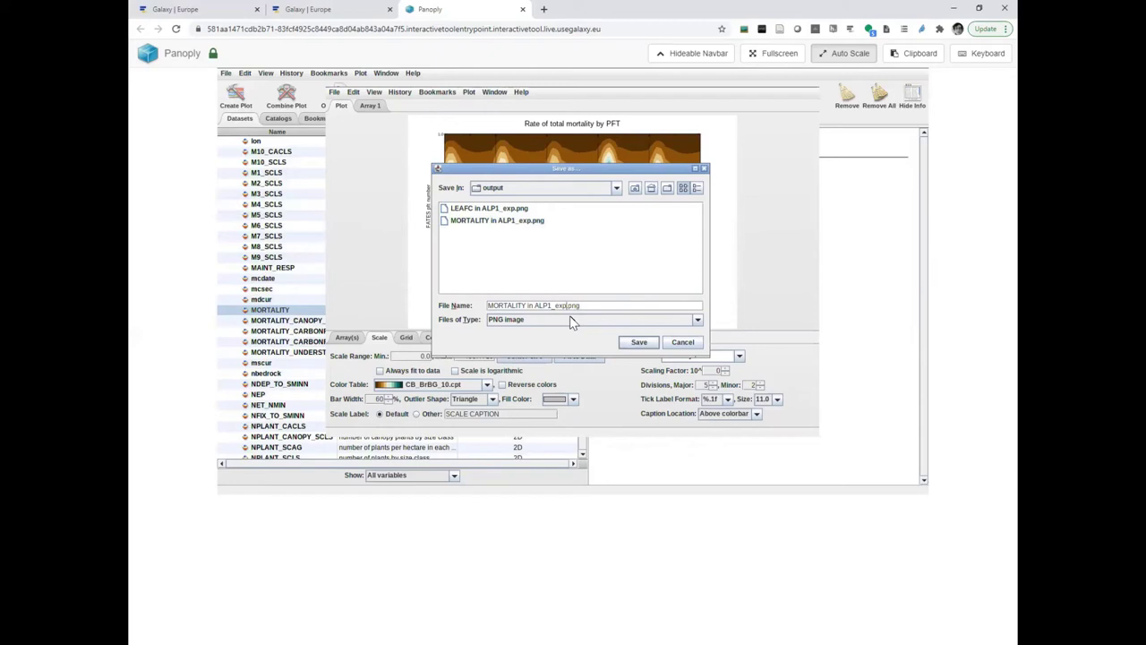
{"action": "type", "text": "_co"}
{"action": "key", "text": "Return"}
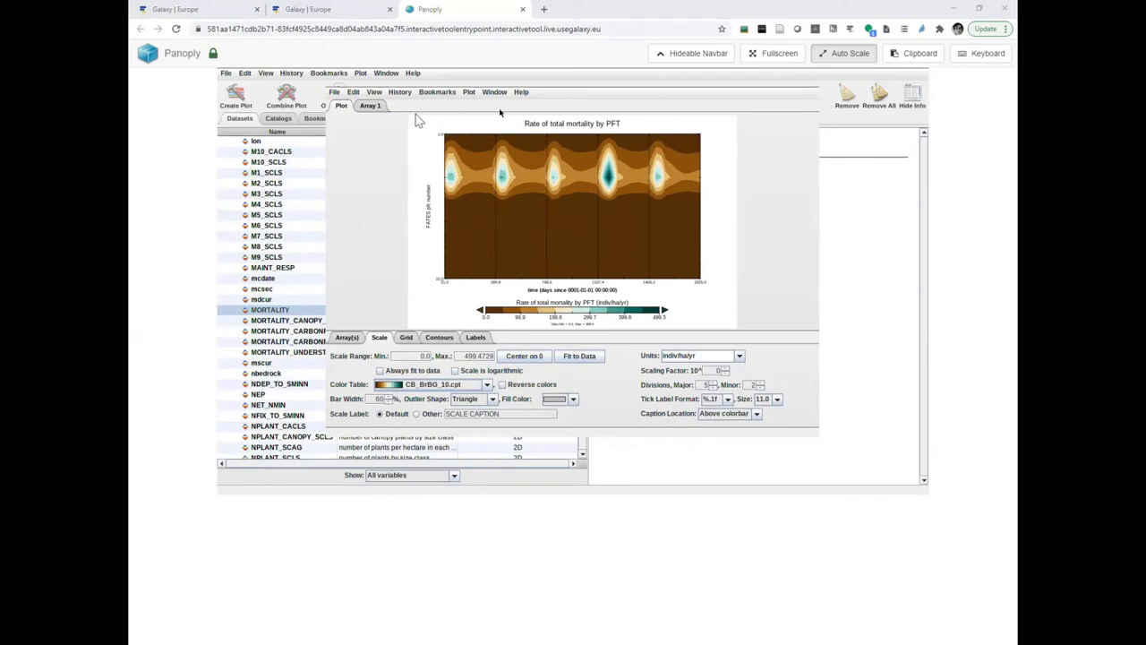
Step: Close the mortality plot window and quit Panoply properly
{"action": "left_click", "coordinate": [334, 94]}
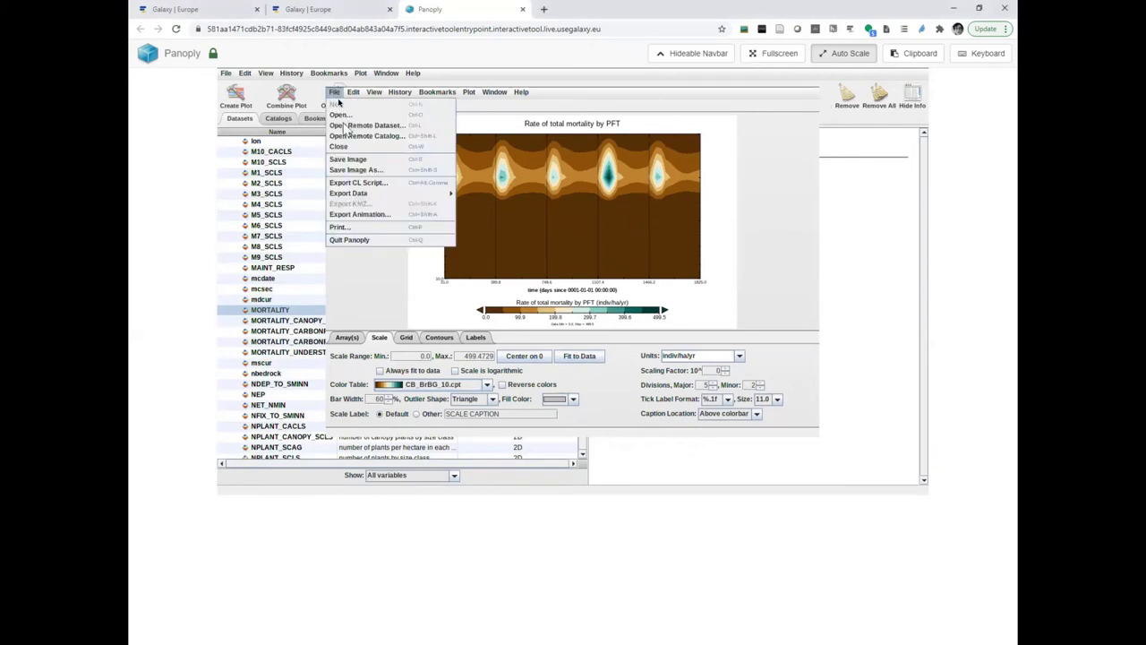
{"action": "left_click", "coordinate": [352, 152]}
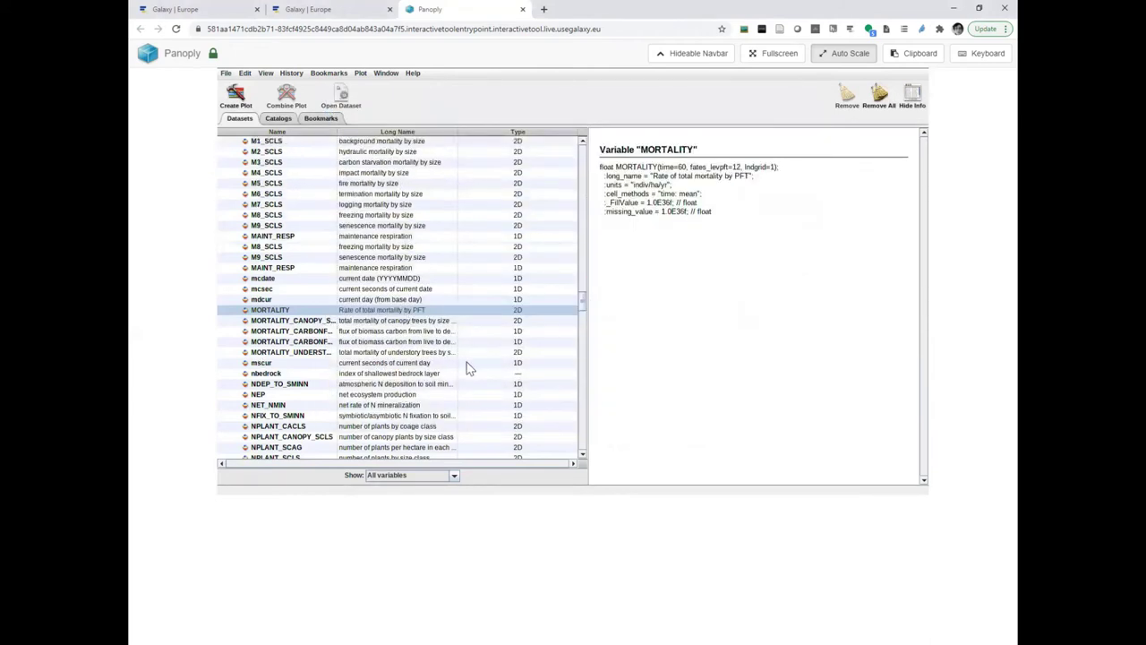
{"action": "scroll", "coordinate": [466, 367], "scroll_direction": "down", "scroll_amount": 1}
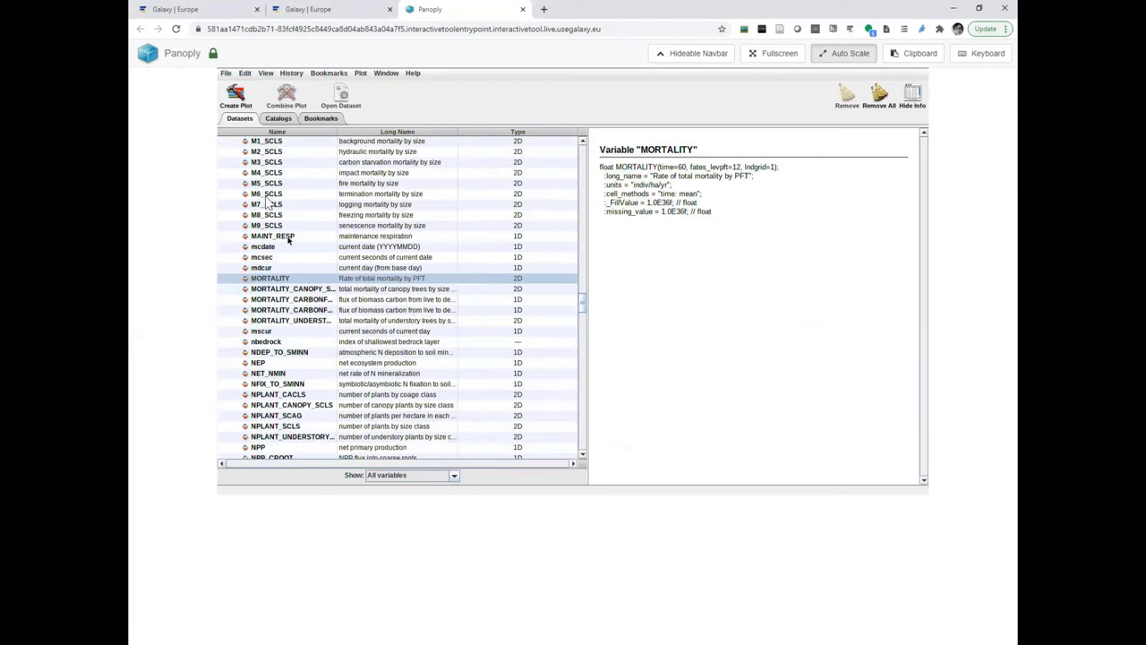
{"action": "left_click", "coordinate": [227, 75]}
{"action": "left_click", "coordinate": [240, 221]}
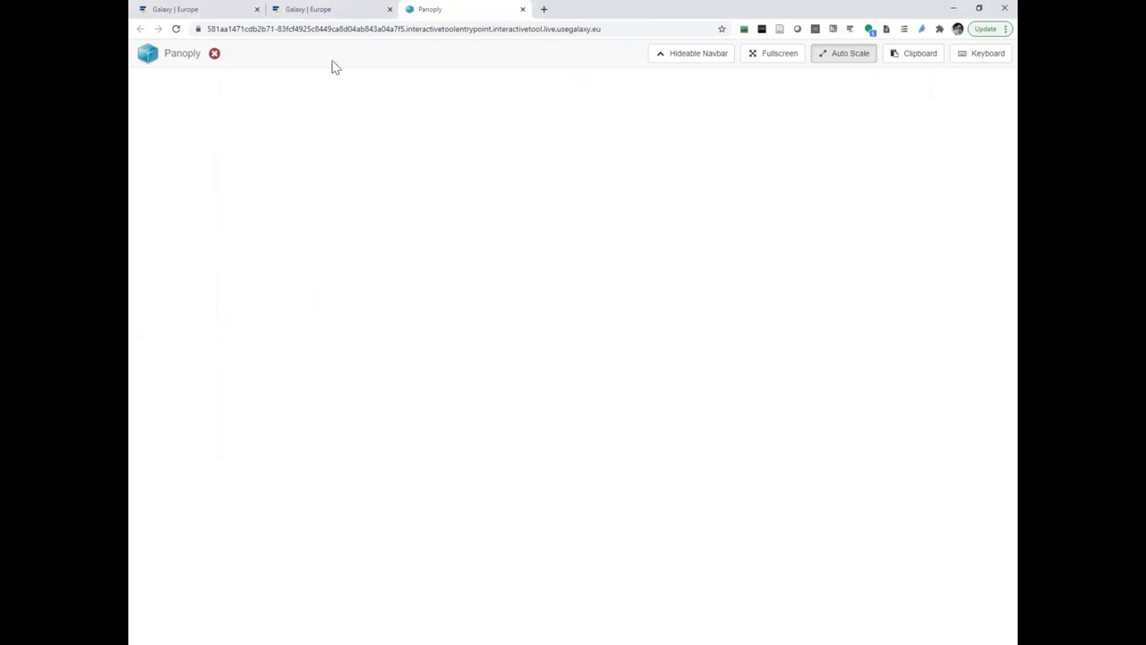
Step: Close the Panoply and Active Interactive Tools browser tabs, and open the Panoply outputs collection in the fates history
{"action": "left_click", "coordinate": [524, 10]}
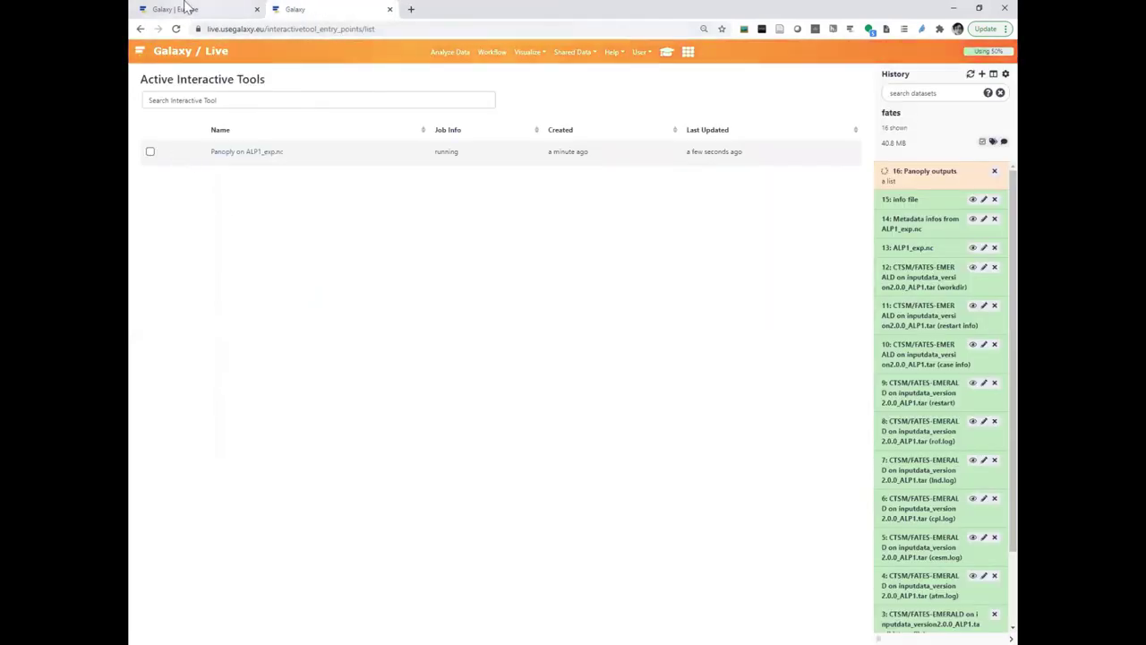
{"action": "left_click", "coordinate": [391, 10]}
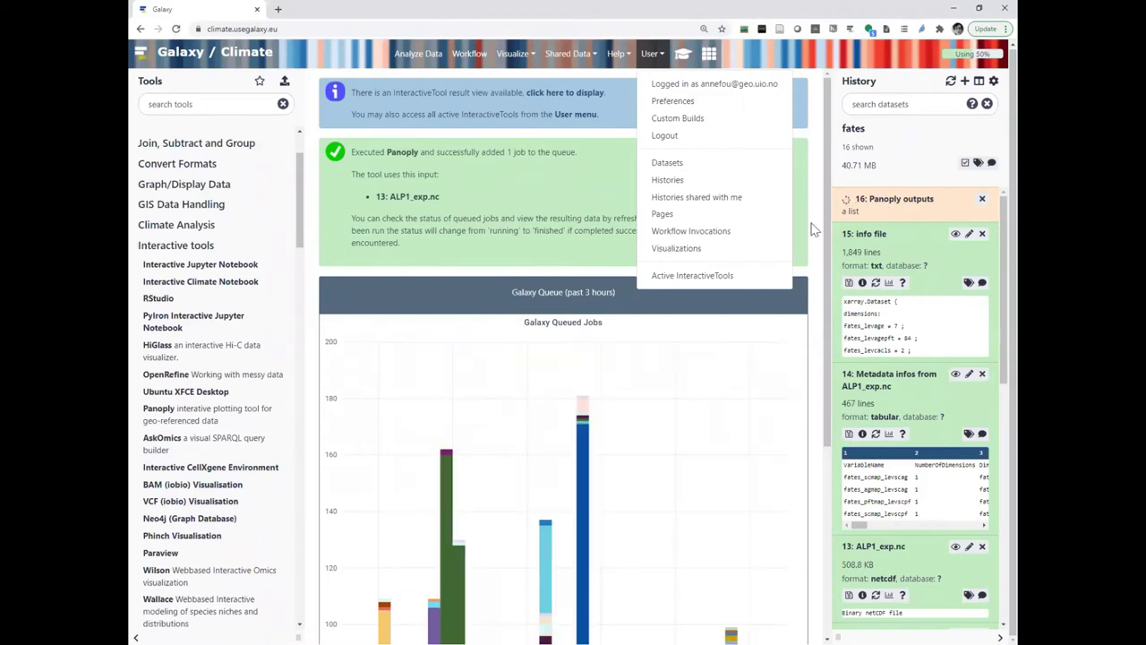
{"action": "left_click", "coordinate": [846, 201]}
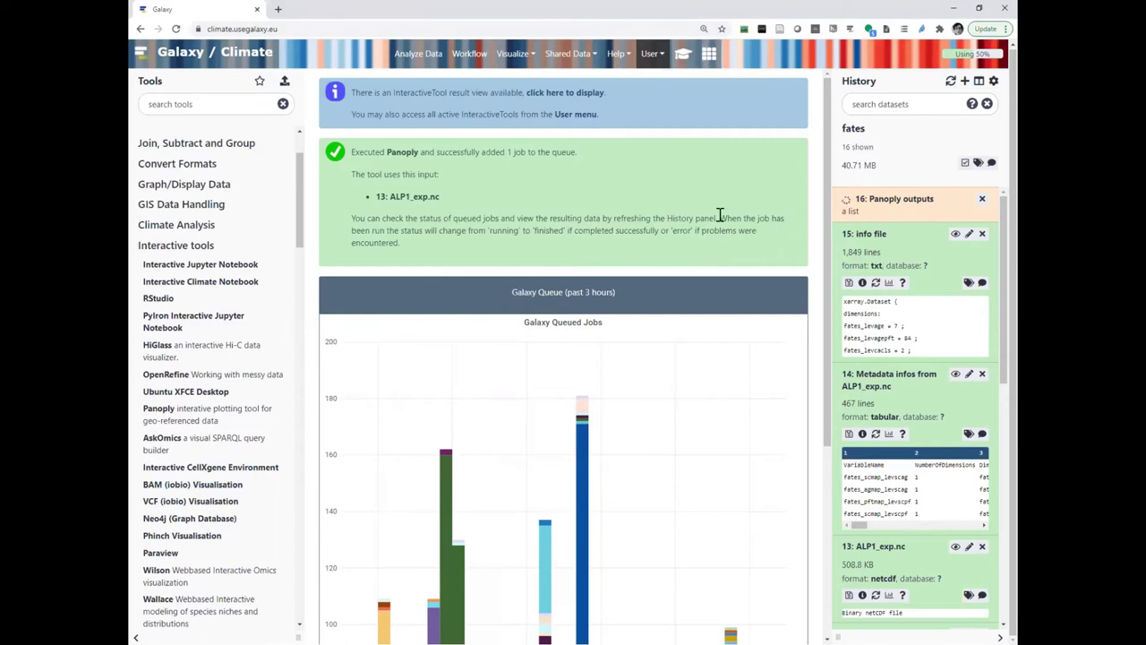
{"action": "left_click", "coordinate": [890, 200]}
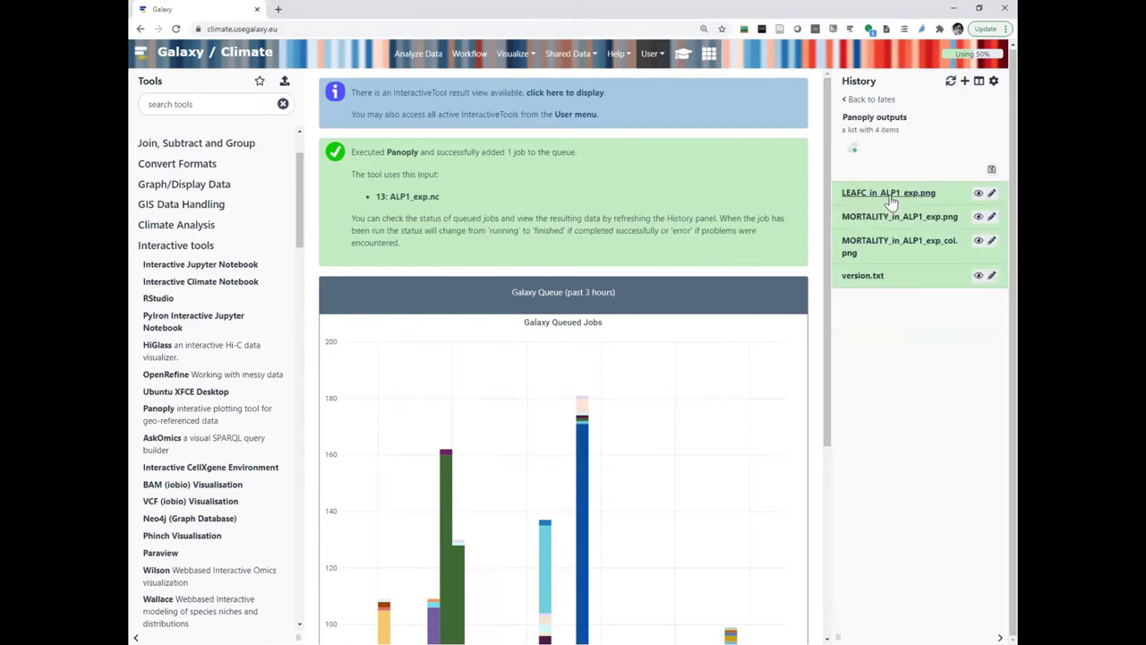
Step: View the LEAFC plot, both MORTALITY plots and version.txt in the Panoply outputs collection
{"action": "left_click", "coordinate": [977, 194]}
{"action": "left_click", "coordinate": [978, 217]}
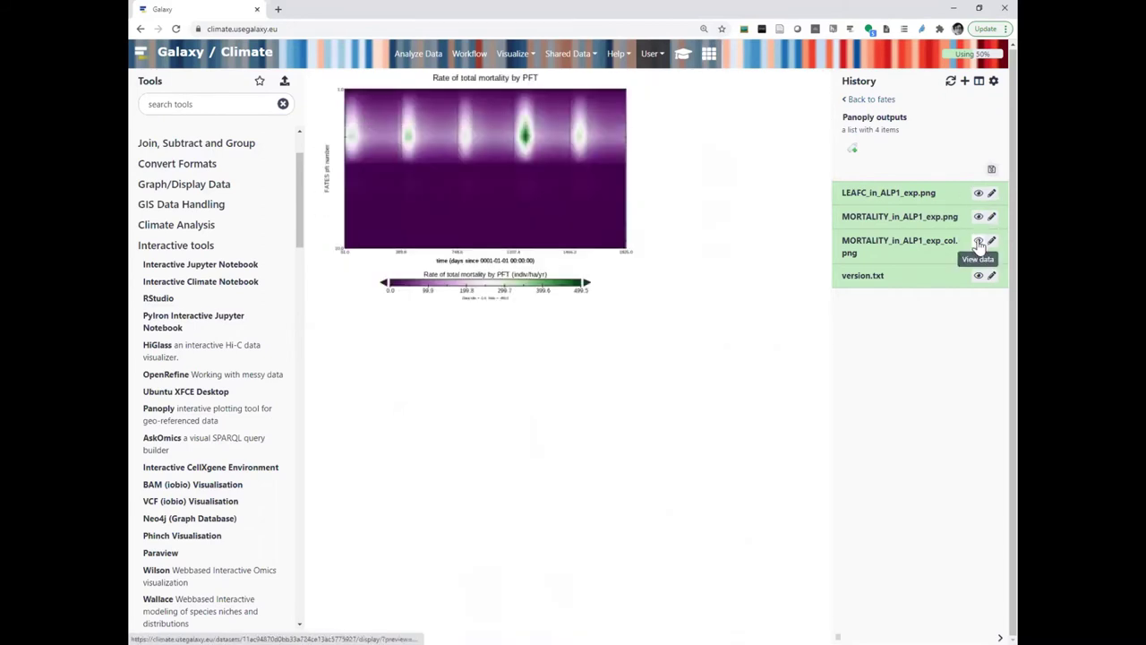
{"action": "left_click", "coordinate": [978, 242]}
{"action": "left_click", "coordinate": [979, 276]}
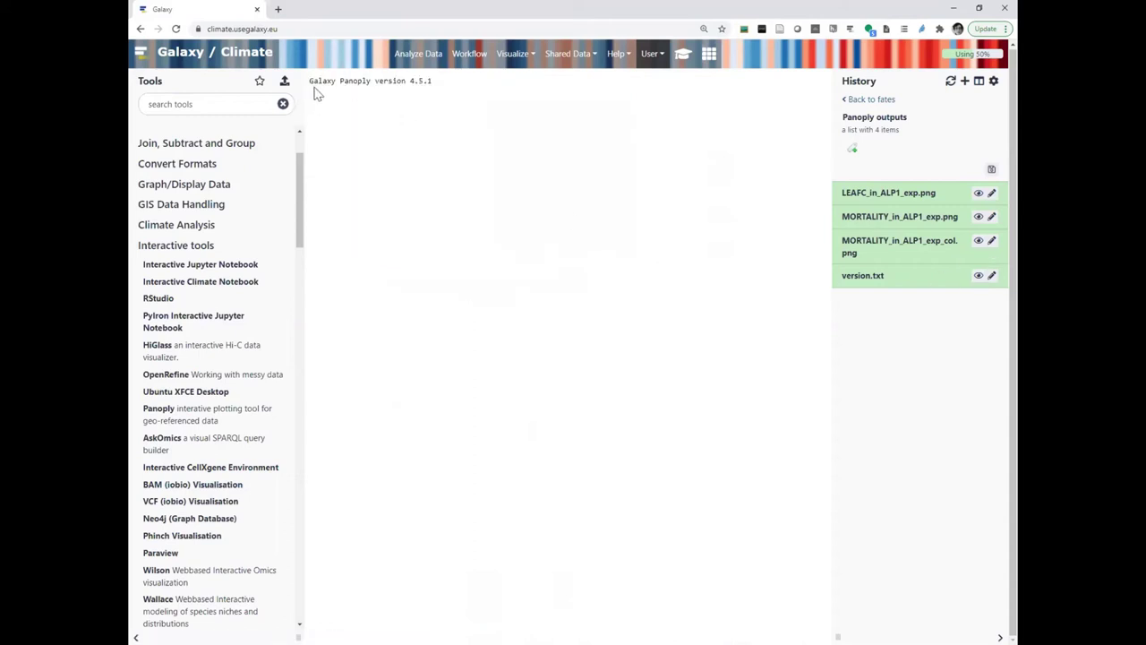
{"action": "left_click_drag", "start_coordinate": [309, 81], "coordinate": [452, 85]}
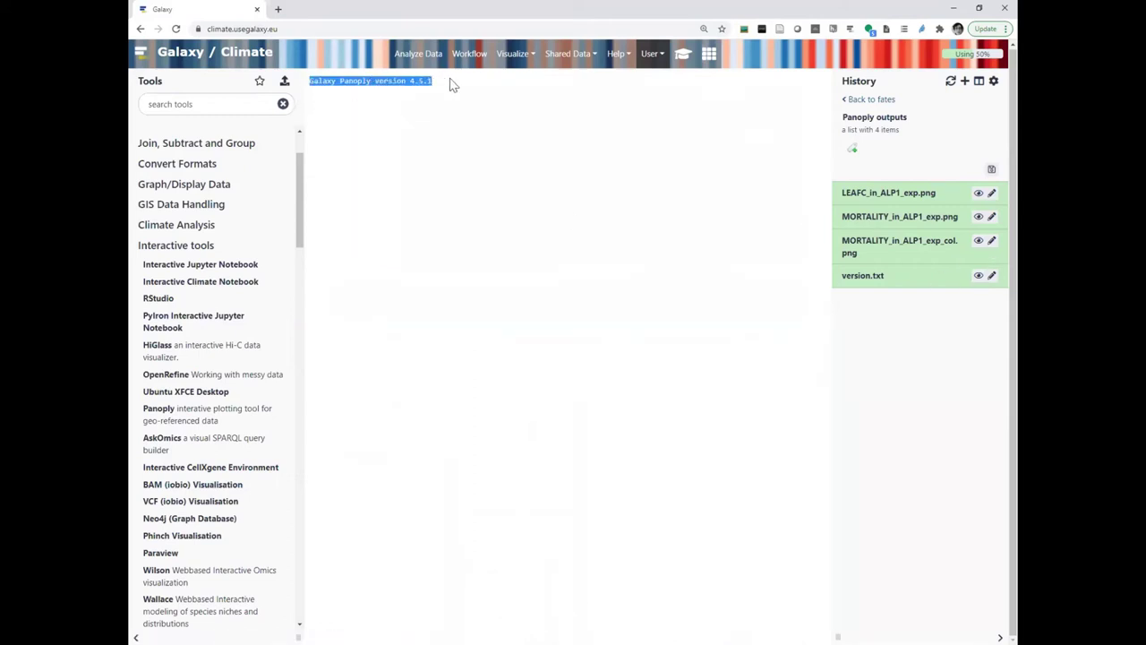
{"action": "left_click", "coordinate": [978, 241]}
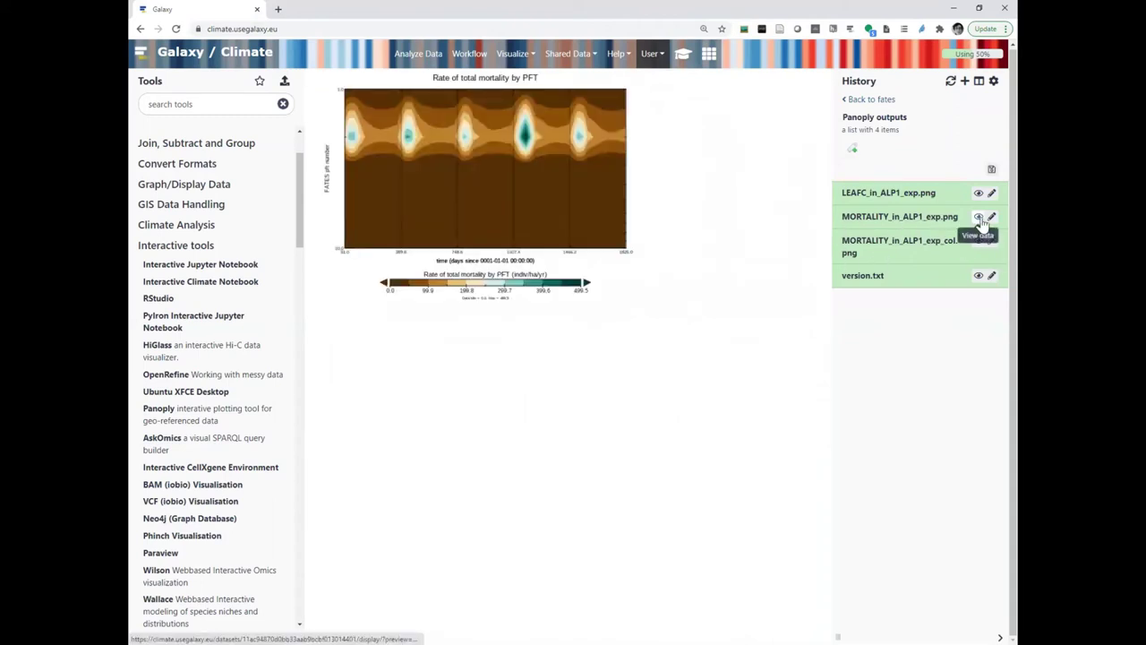
{"action": "left_click", "coordinate": [979, 219]}
{"action": "left_click", "coordinate": [979, 192]}
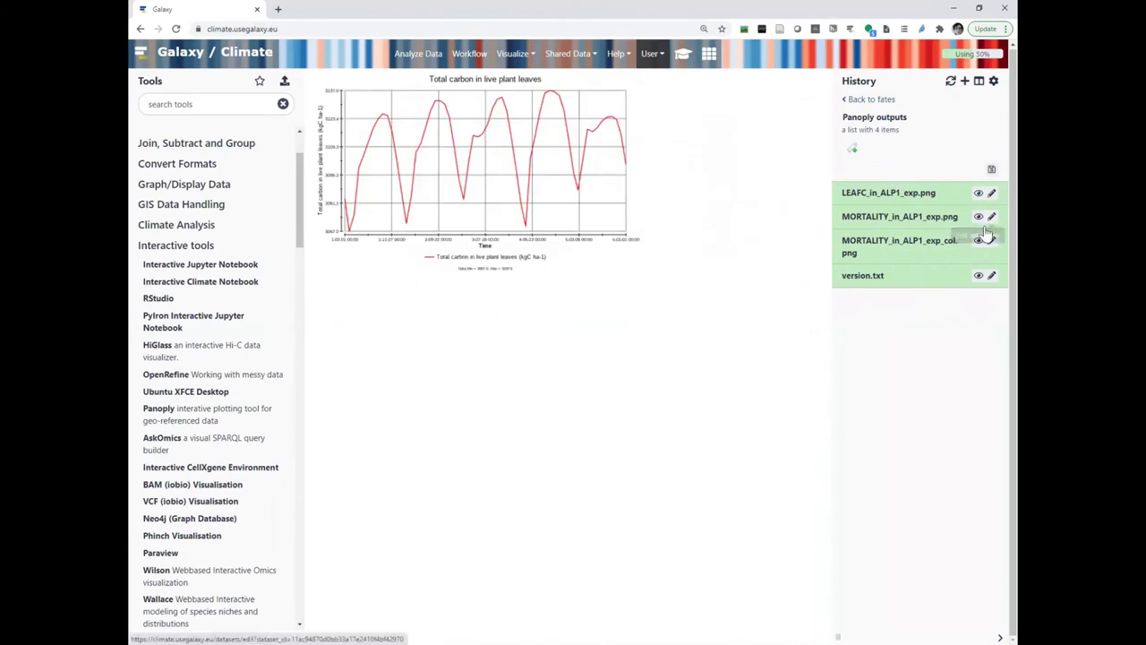
Step: Download LEAFC_in_ALP1_exp.png from the Panoply outputs collection and return to the fates history
{"action": "left_click", "coordinate": [865, 196]}
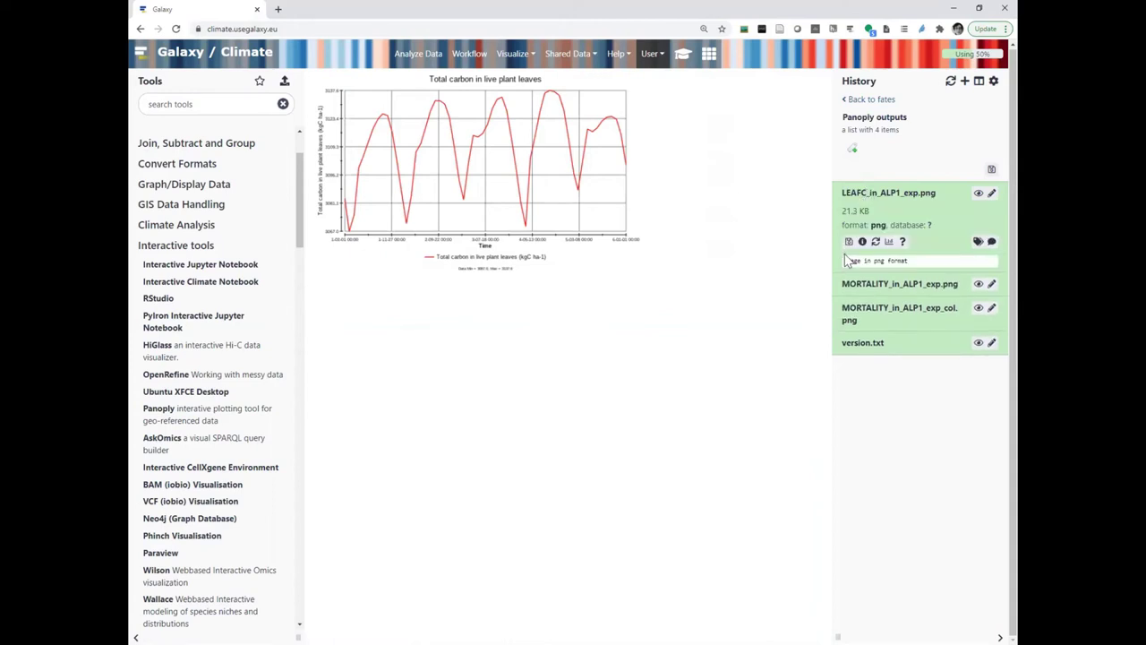
{"action": "left_click", "coordinate": [848, 242]}
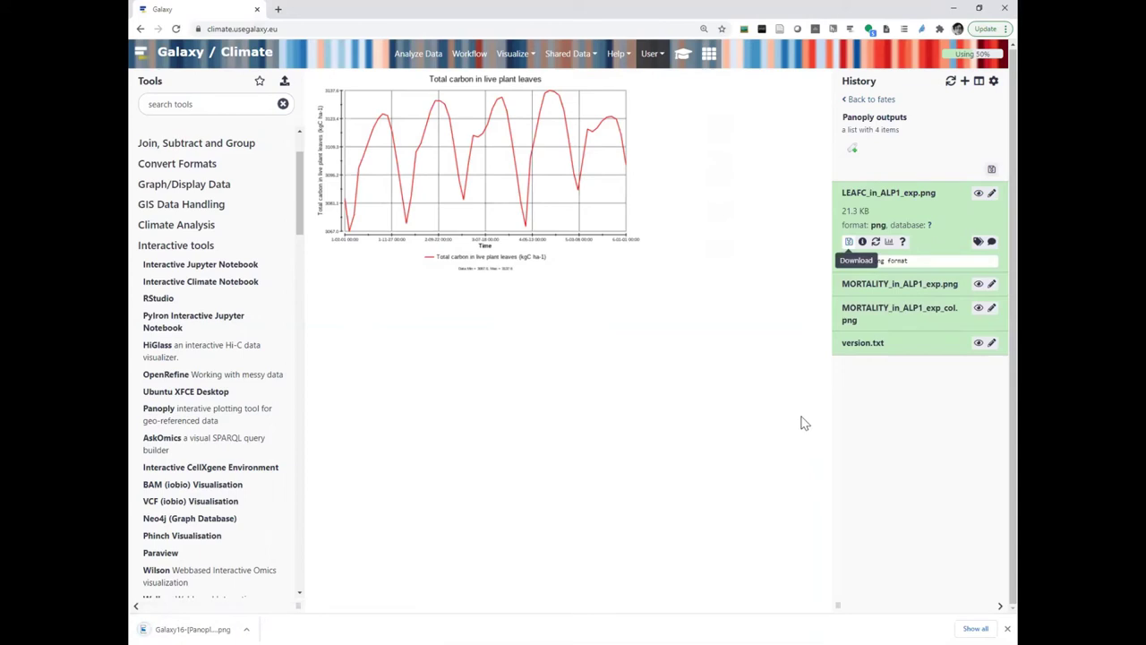
{"action": "left_click", "coordinate": [870, 100]}
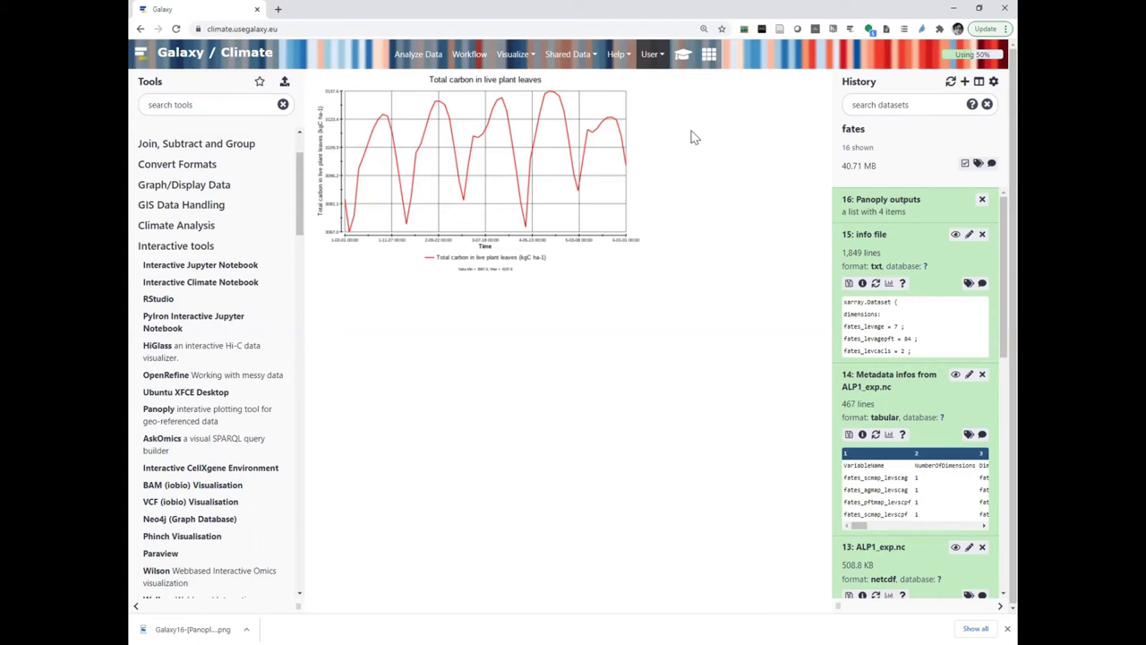
Step: Open the Galaxy Training FATES tutorial and read through to the section on using Galaxy tools for analysing the CLM-FATES simulation
{"action": "left_click", "coordinate": [683, 53]}
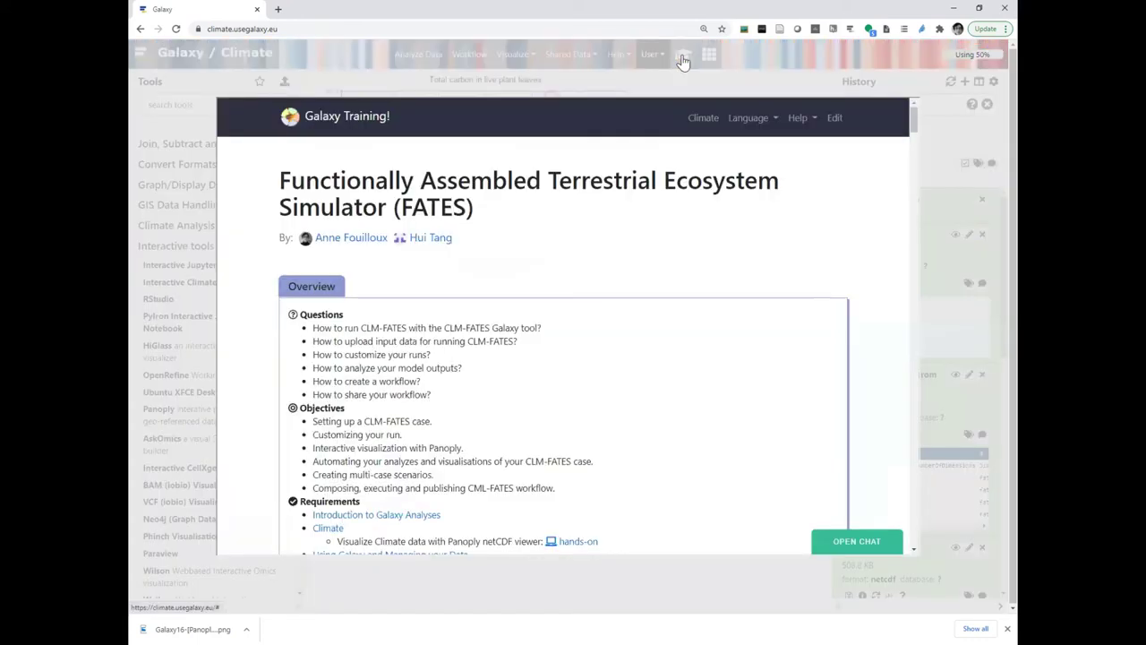
{"action": "scroll", "coordinate": [632, 233], "scroll_direction": "down", "scroll_amount": 10}
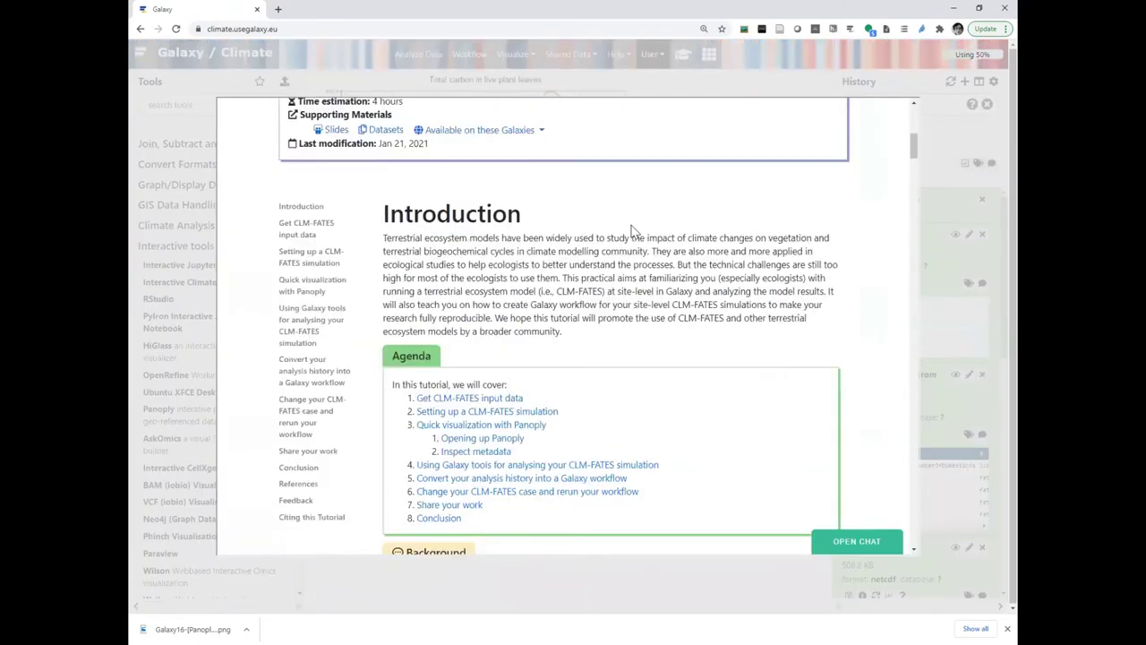
{"action": "scroll", "coordinate": [632, 231], "scroll_direction": "down", "scroll_amount": 15}
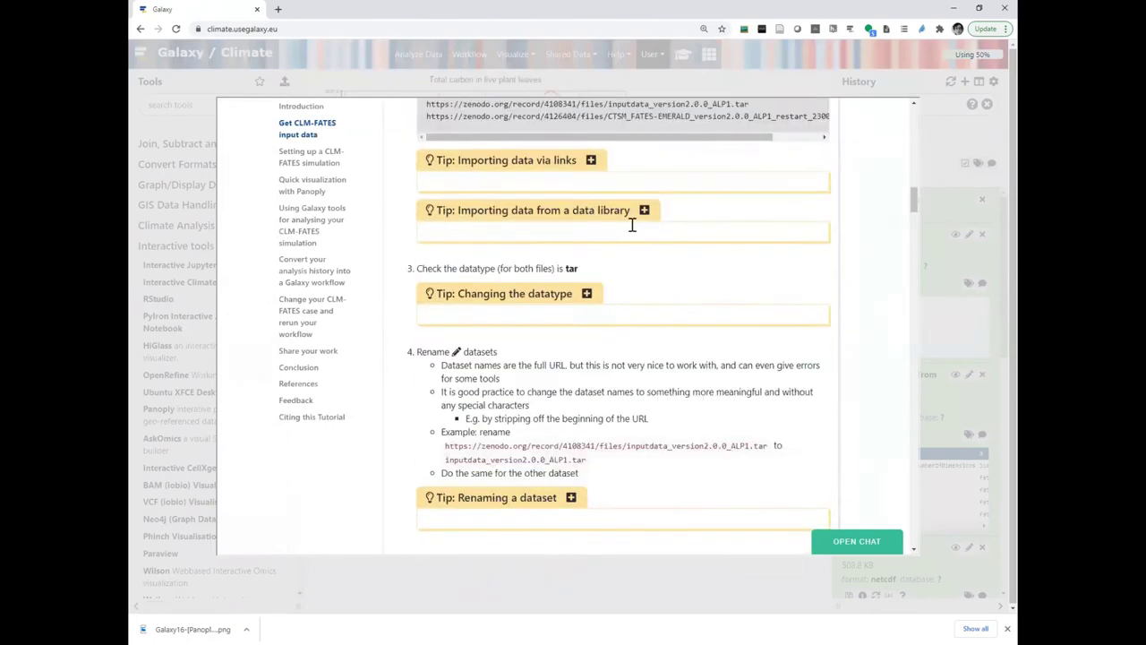
{"action": "scroll", "coordinate": [632, 229], "scroll_direction": "down", "scroll_amount": 10}
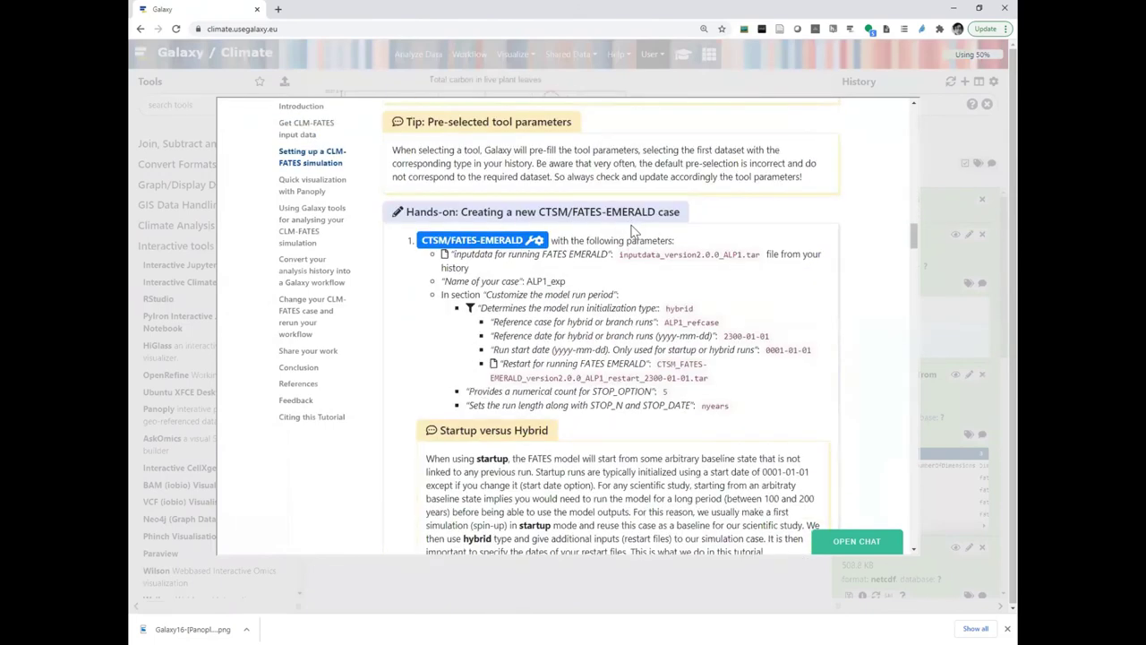
{"action": "scroll", "coordinate": [632, 231], "scroll_direction": "down", "scroll_amount": 15}
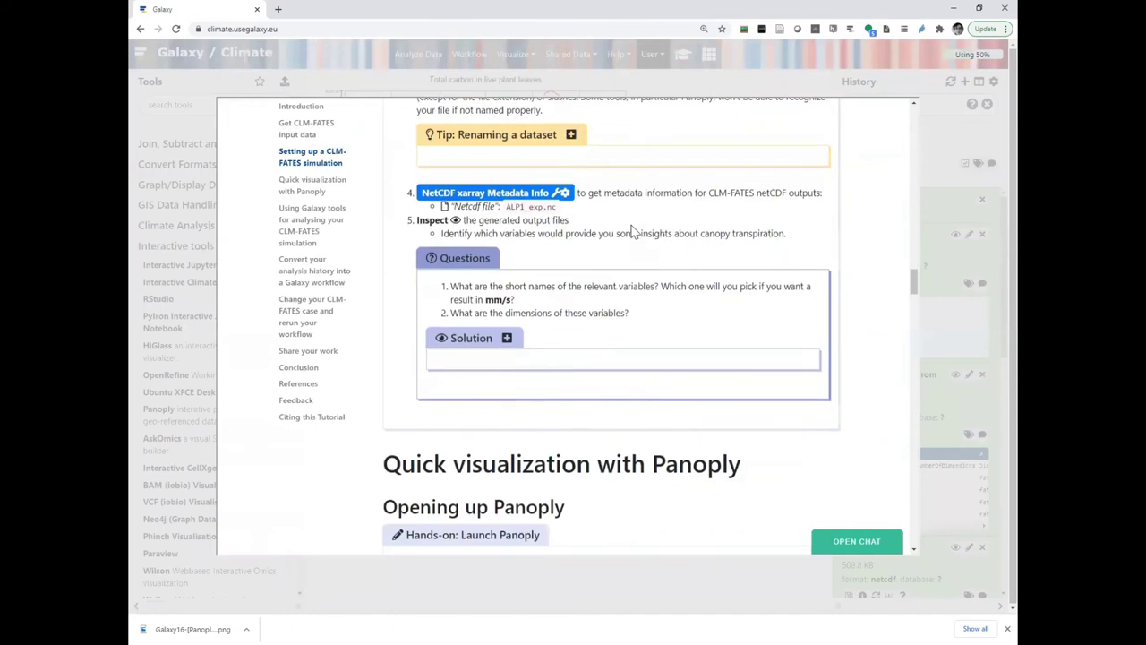
{"action": "scroll", "coordinate": [632, 232], "scroll_direction": "down", "scroll_amount": 10}
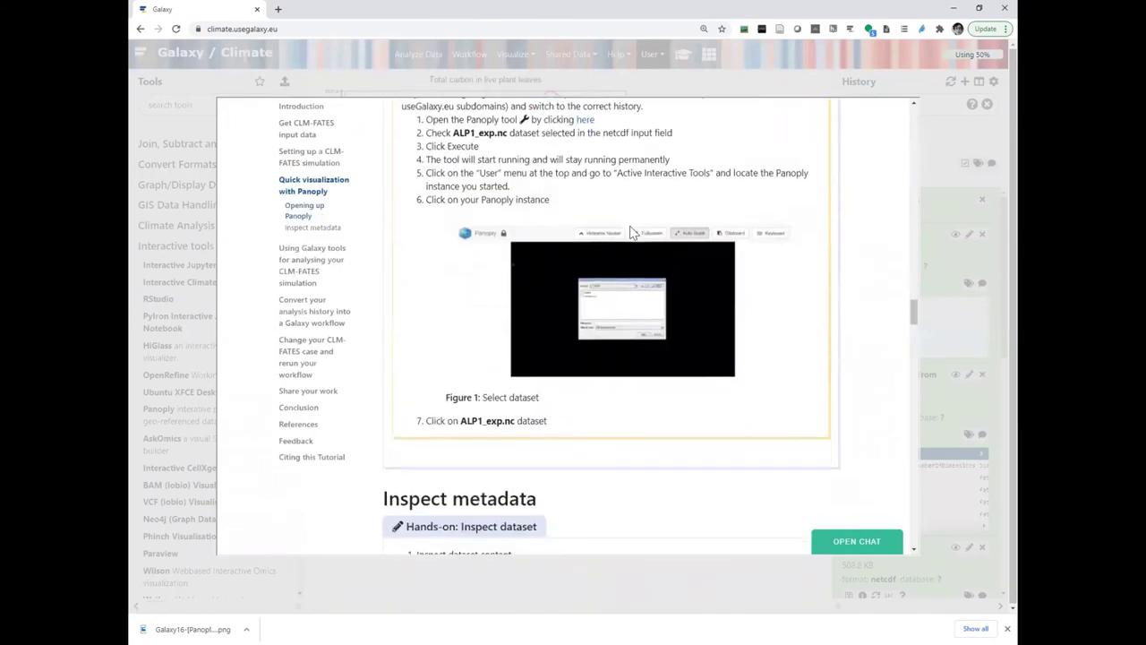
{"action": "scroll", "coordinate": [632, 232], "scroll_direction": "down", "scroll_amount": 10}
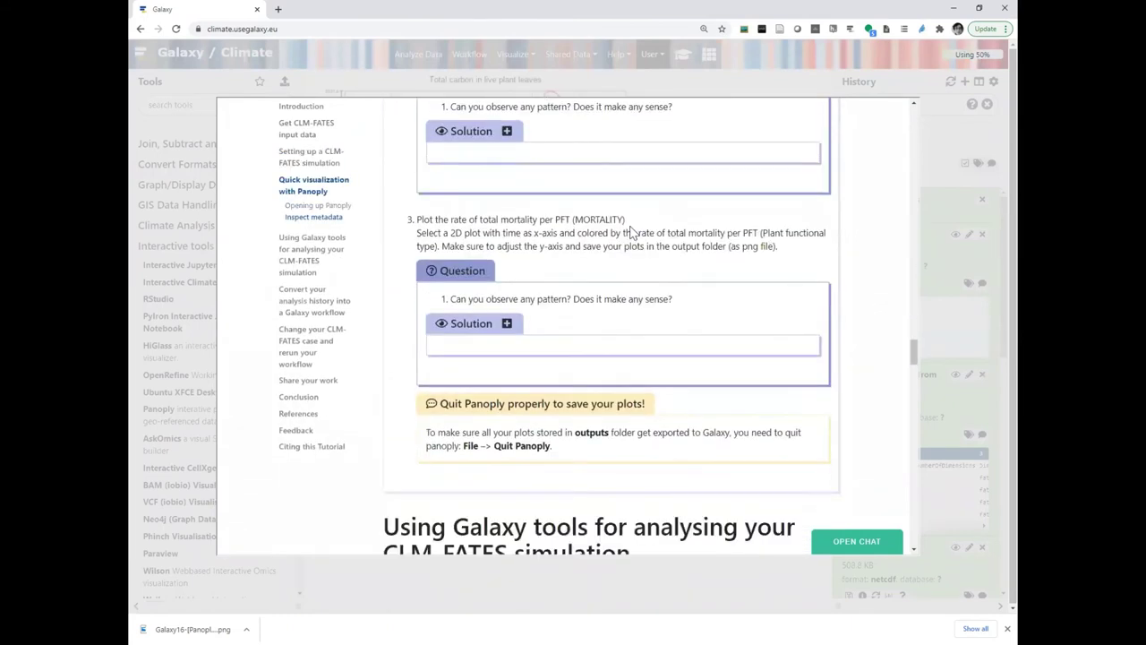
{"action": "scroll", "coordinate": [632, 232], "scroll_direction": "down", "scroll_amount": 3}
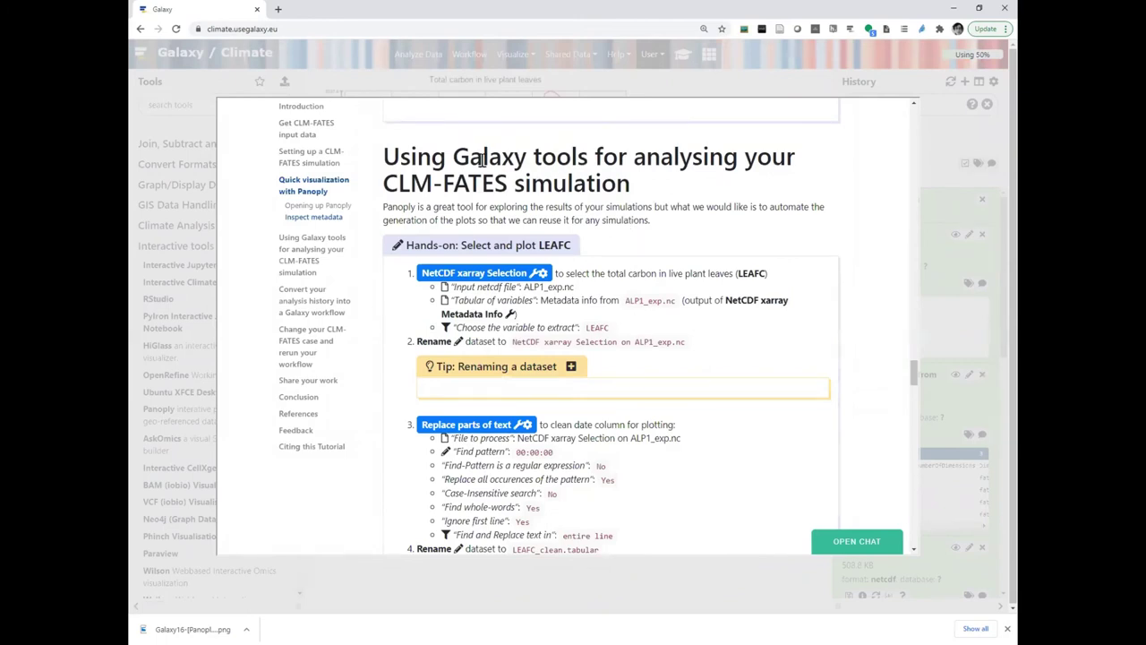
Step: Read the tutorial's instructions for selecting LEAFC from ALP1_exp.nc and renaming the extracted dataset
{"action": "left_click_drag", "start_coordinate": [383, 158], "coordinate": [628, 176]}
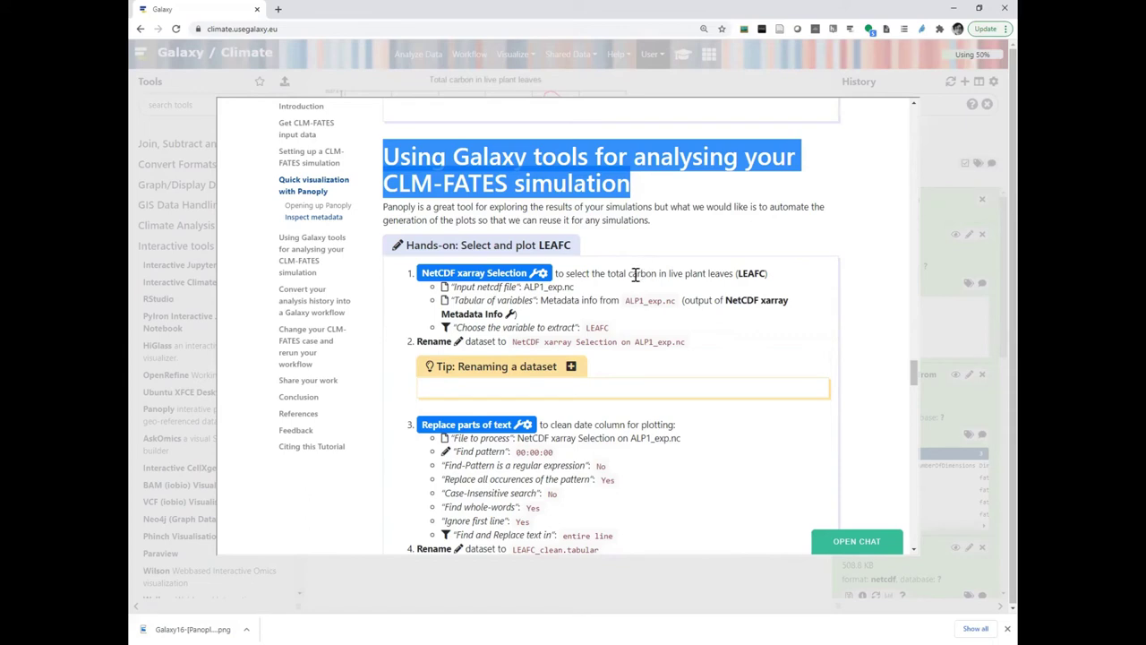
{"action": "left_click", "coordinate": [630, 247]}
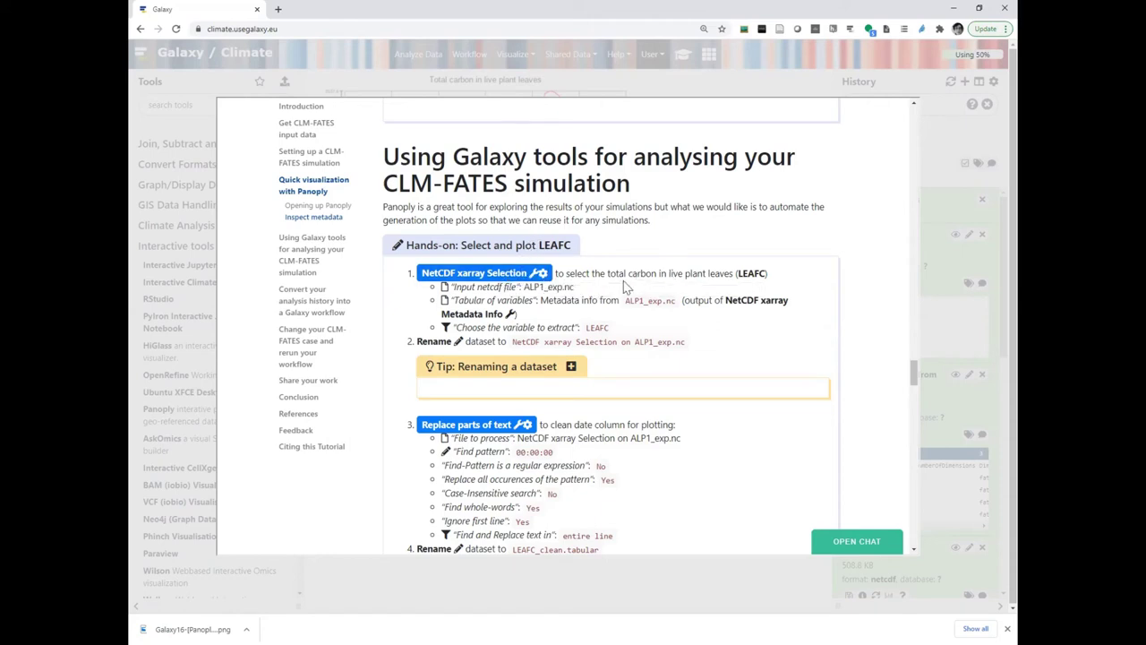
{"action": "left_click_drag", "start_coordinate": [524, 288], "coordinate": [596, 291]}
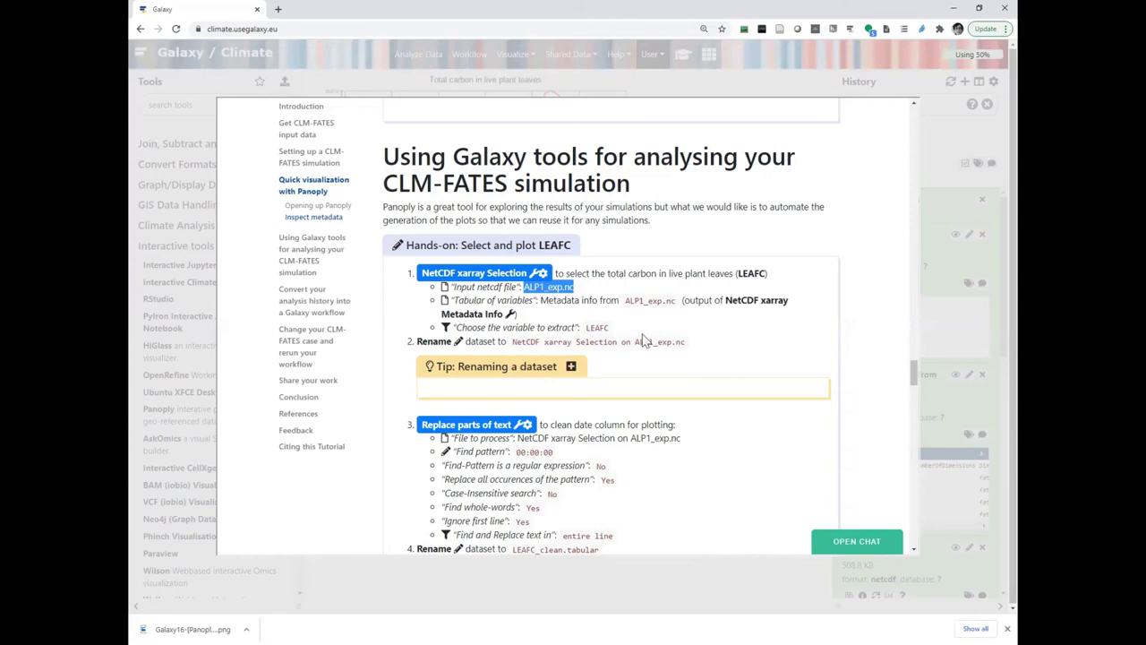
{"action": "left_click_drag", "start_coordinate": [514, 343], "coordinate": [673, 351]}
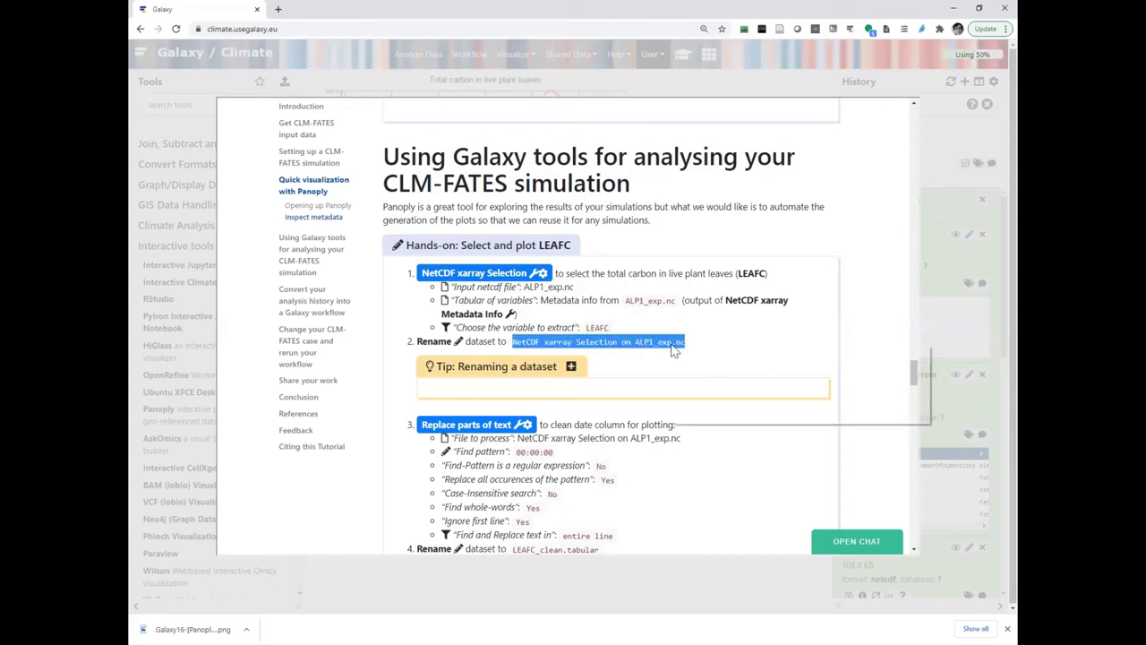
{"action": "right_click", "coordinate": [674, 349]}
{"action": "left_click", "coordinate": [695, 354]}
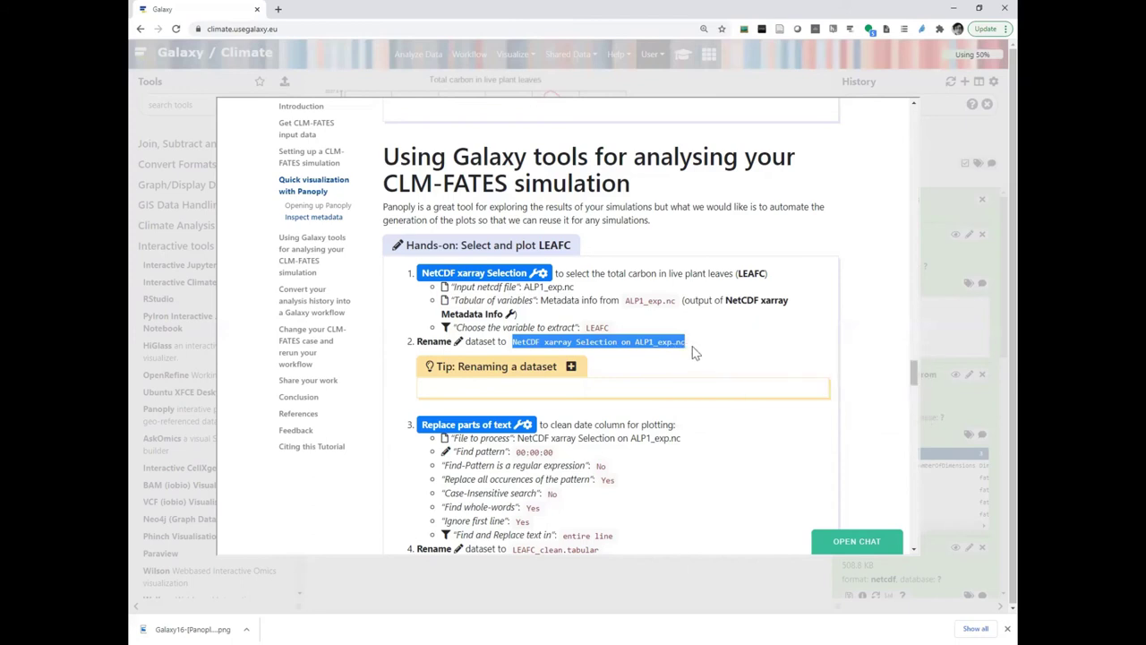
{"action": "left_click", "coordinate": [699, 352]}
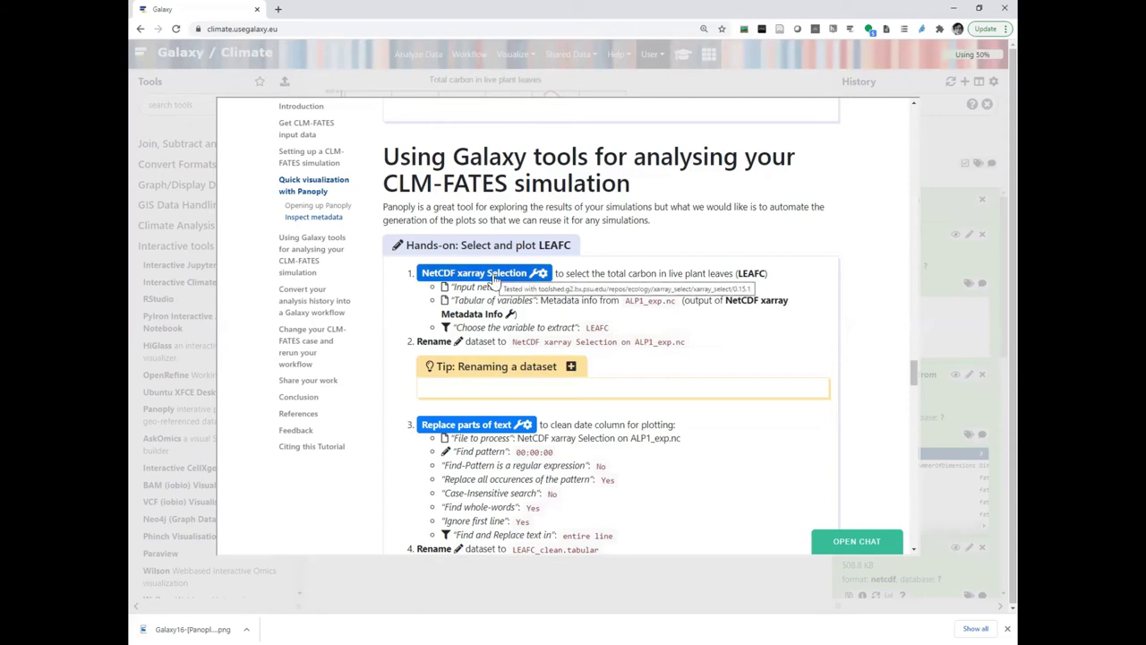
Step: Run NetCDF xarray Selection from the tutorial on ALP1_exp.nc with its metadata table, extracting the LEAFC variable for the whole available region
{"action": "key", "text": "Escape"}
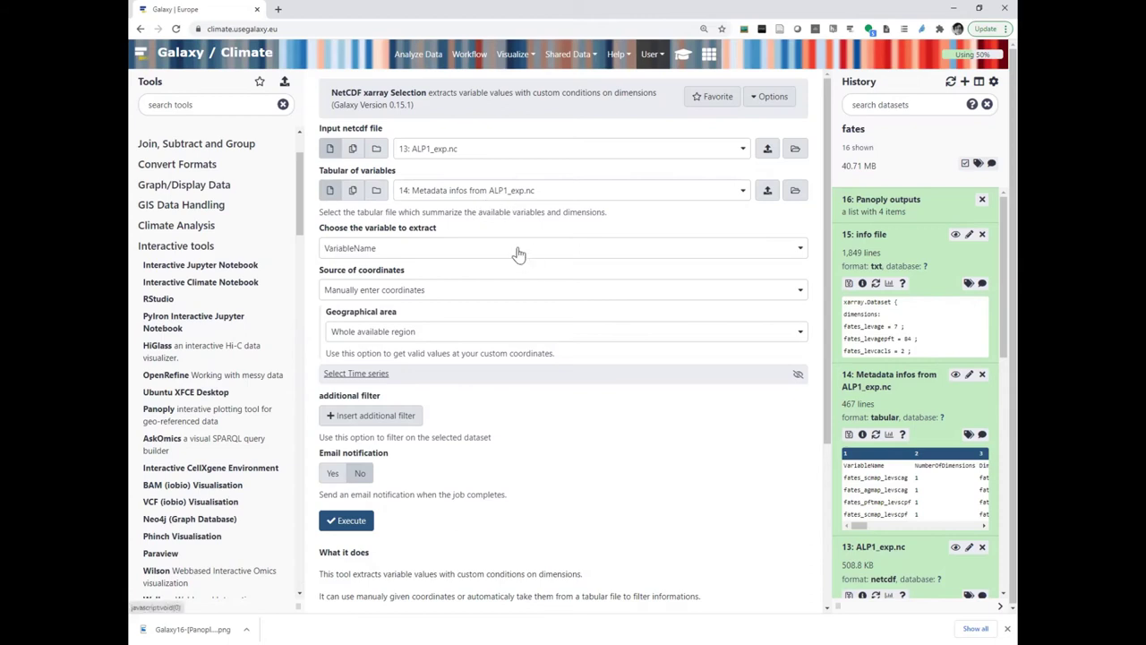
{"action": "left_click", "coordinate": [424, 254]}
{"action": "type", "text": "LEAF"}
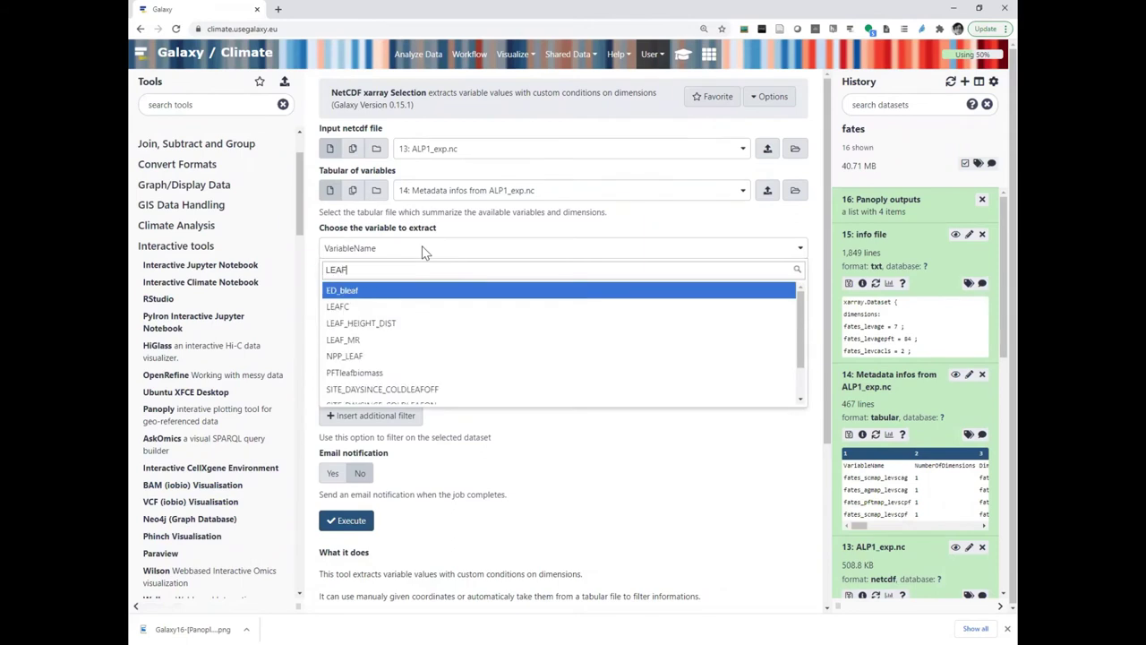
{"action": "left_click", "coordinate": [376, 308]}
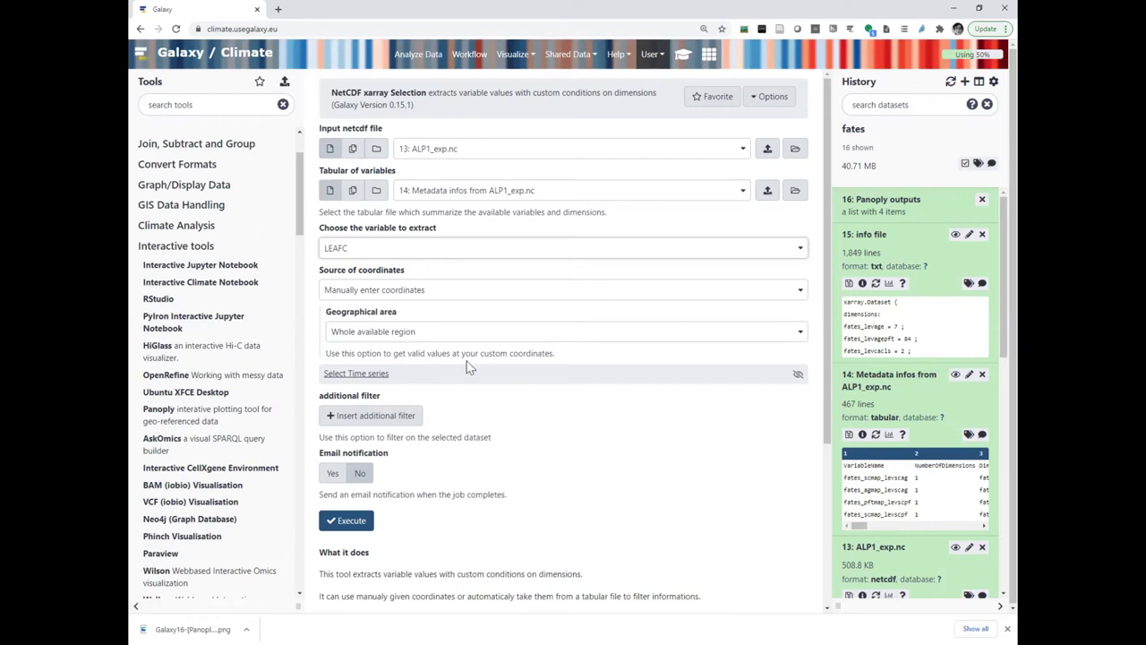
{"action": "left_click", "coordinate": [349, 521]}
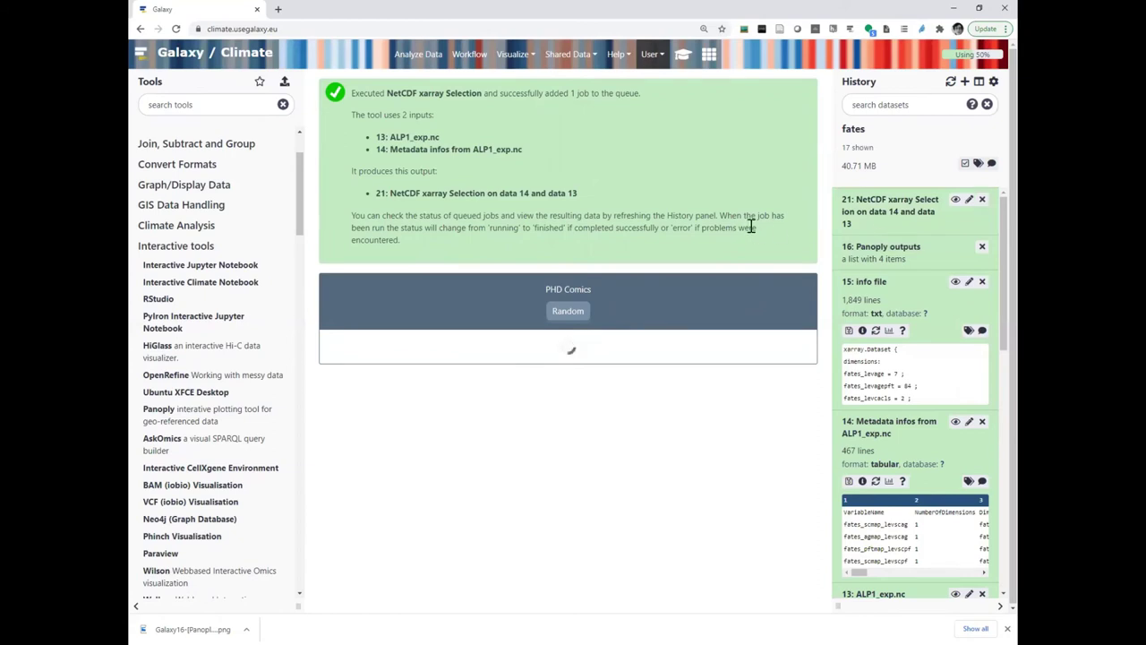
Step: View the NetCDF xarray Selection output and look through its time and LEAFC columns from first to last row
{"action": "left_click", "coordinate": [896, 212]}
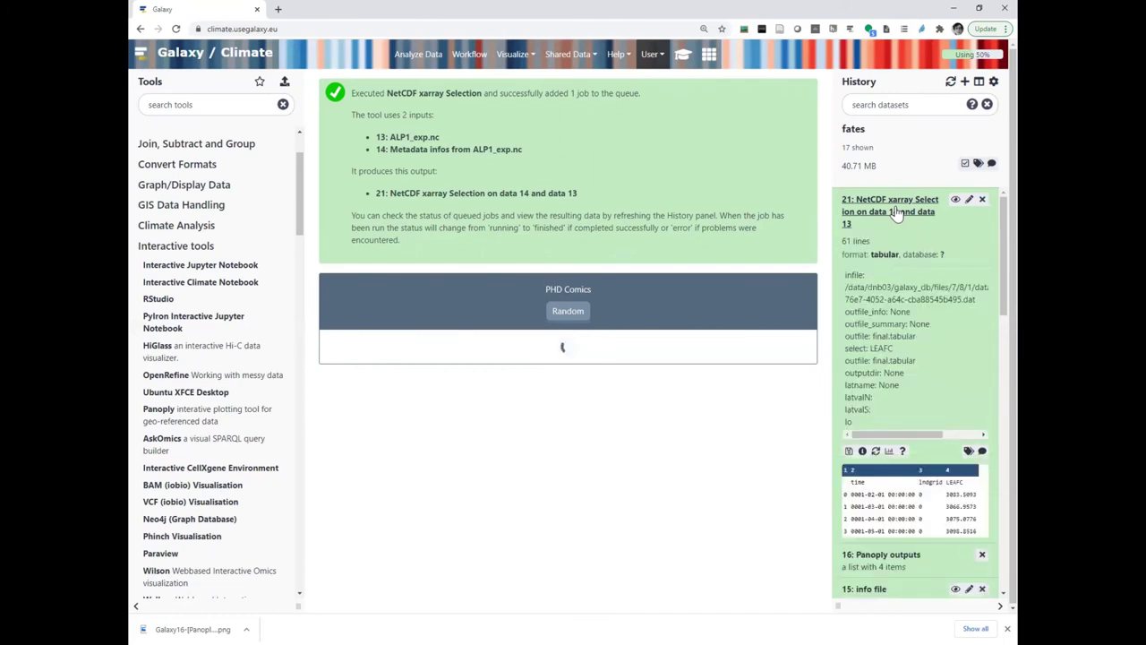
{"action": "left_click", "coordinate": [956, 202]}
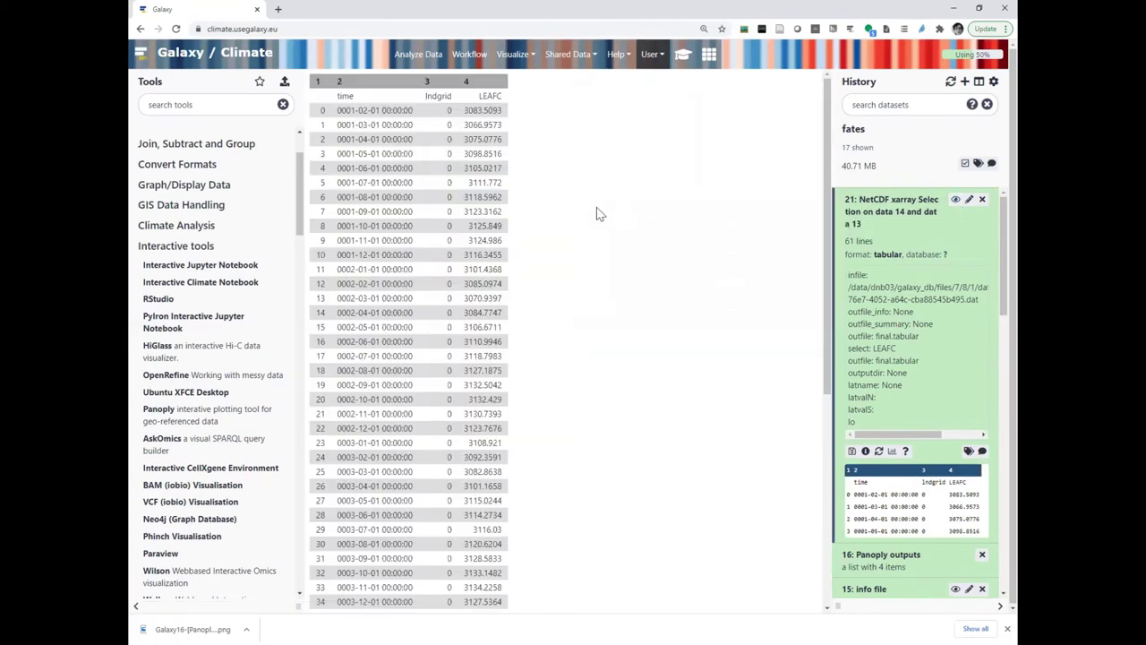
{"action": "left_click_drag", "start_coordinate": [479, 95], "coordinate": [503, 96]}
{"action": "mouse_move", "coordinate": [337, 111]}
{"action": "left_mouse_down"}
{"action": "mouse_move", "coordinate": [369, 112]}
{"action": "mouse_move", "coordinate": [357, 112]}
{"action": "left_mouse_up"}
{"action": "left_click", "coordinate": [362, 110]}
{"action": "left_click_drag", "start_coordinate": [358, 110], "coordinate": [364, 110]}
{"action": "scroll", "coordinate": [409, 223], "scroll_direction": "down", "scroll_amount": 4}
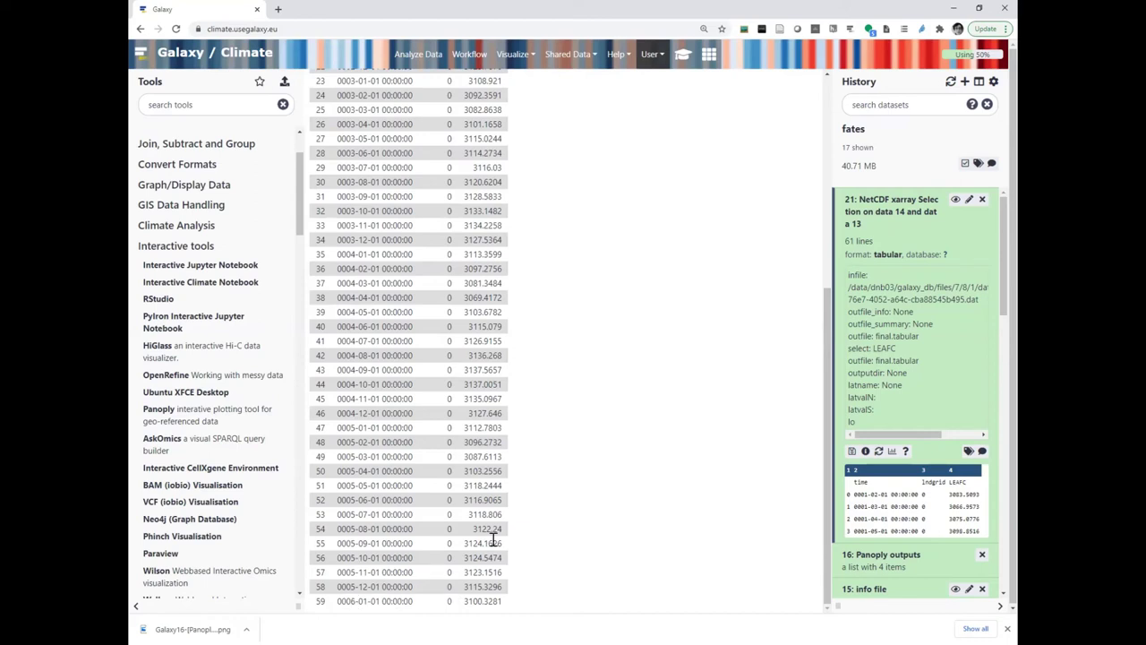
{"action": "scroll", "coordinate": [489, 533], "scroll_direction": "up", "scroll_amount": 5}
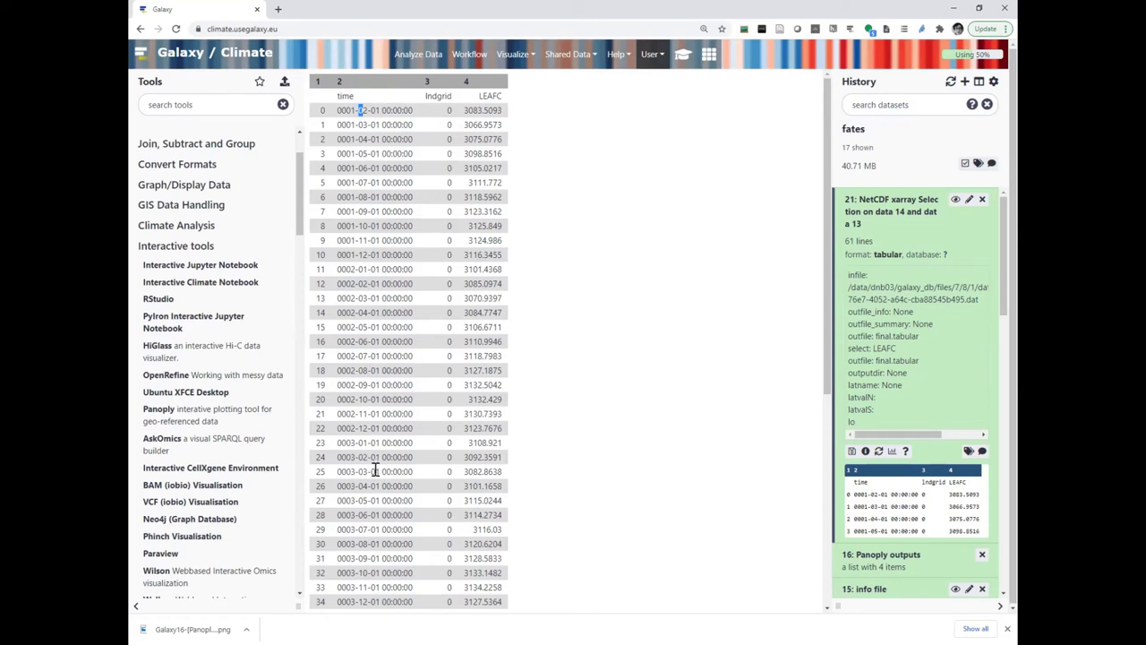
Step: Examine the date and 00:00:00 time parts of the time column throughout the extracted LEAFC table
{"action": "left_click", "coordinate": [379, 111]}
{"action": "double_click", "coordinate": [378, 110]}
{"action": "left_click", "coordinate": [379, 110]}
{"action": "left_click_drag", "start_coordinate": [337, 110], "coordinate": [379, 110]}
{"action": "left_click", "coordinate": [382, 111]}
{"action": "left_click_drag", "start_coordinate": [382, 110], "coordinate": [419, 110]}
{"action": "scroll", "coordinate": [401, 394], "scroll_direction": "down", "scroll_amount": 2}
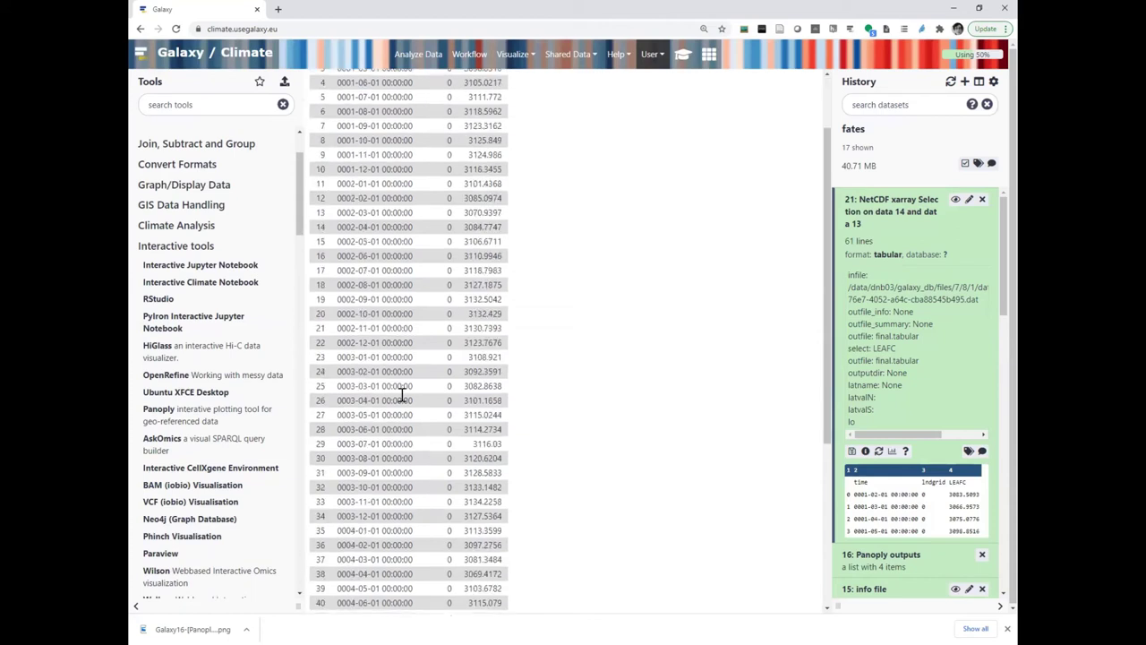
{"action": "scroll", "coordinate": [401, 394], "scroll_direction": "down", "scroll_amount": 6}
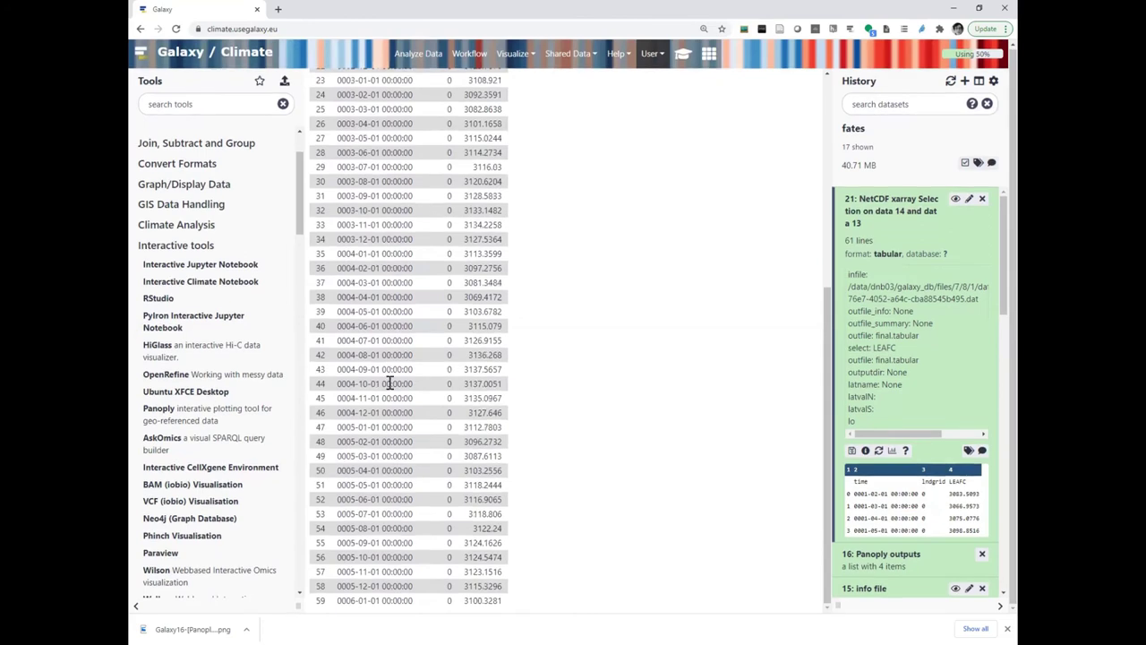
{"action": "scroll", "coordinate": [406, 425], "scroll_direction": "up", "scroll_amount": 1}
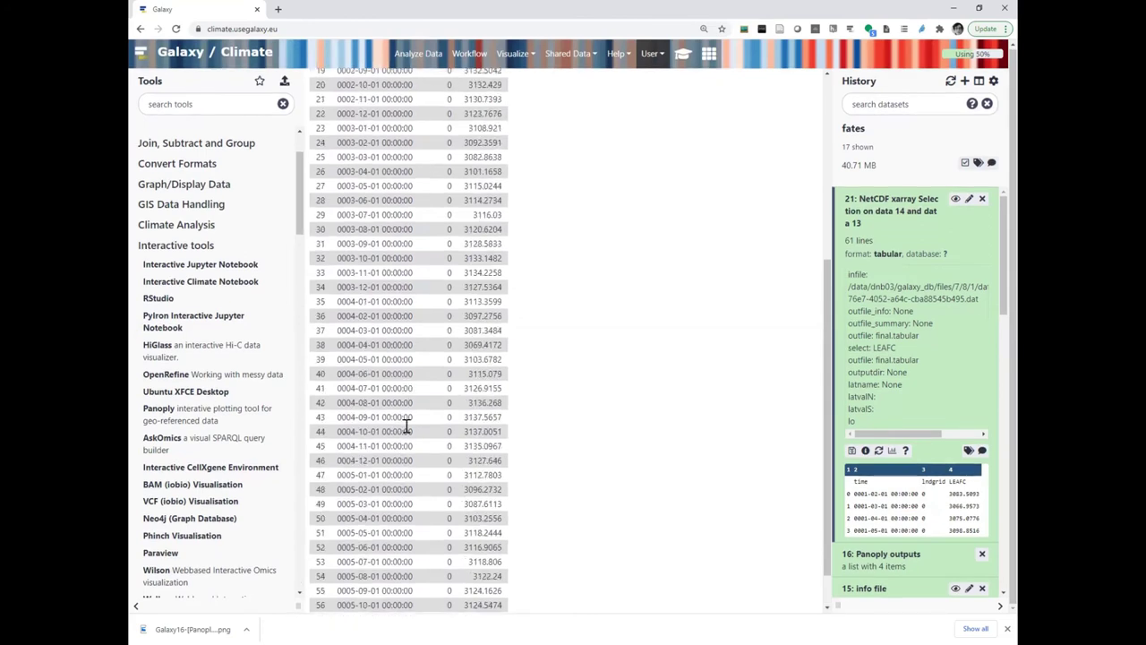
{"action": "scroll", "coordinate": [405, 426], "scroll_direction": "up", "scroll_amount": 3}
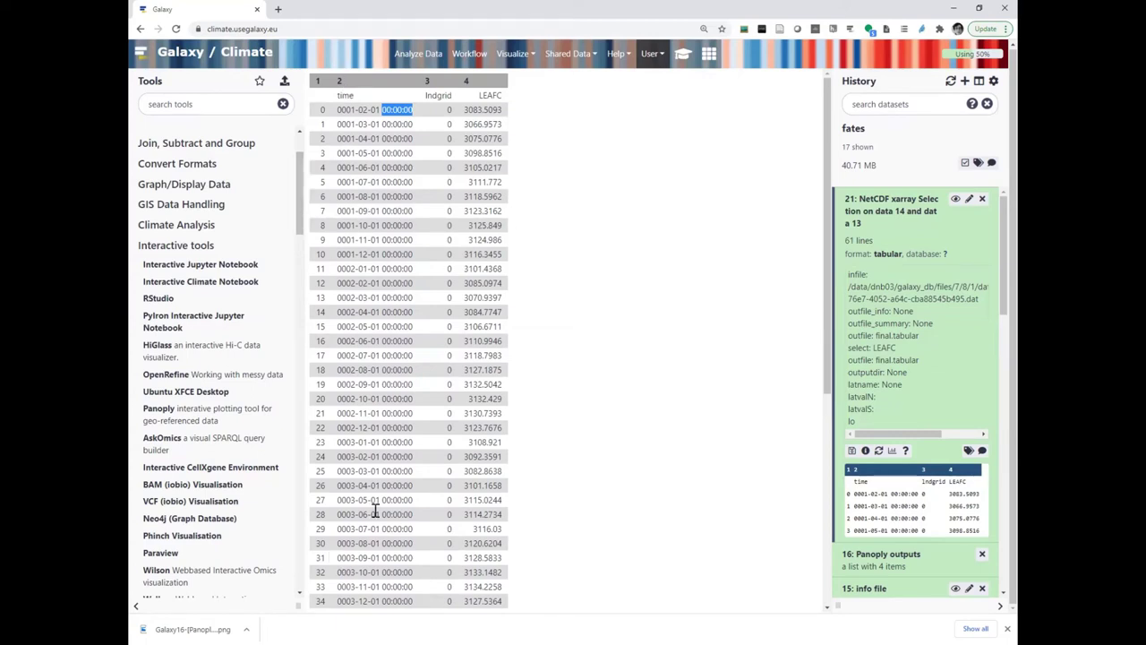
Step: Reopen the tutorial at the LEAFC hands-on section and copy the dataset name NetCDF xarray Selection on ALP1_exp.nc
{"action": "left_click", "coordinate": [684, 58]}
{"action": "scroll", "coordinate": [632, 300], "scroll_direction": "down", "scroll_amount": 15}
{"action": "scroll", "coordinate": [631, 300], "scroll_direction": "down", "scroll_amount": 15}
{"action": "scroll", "coordinate": [631, 307], "scroll_direction": "down", "scroll_amount": 15}
{"action": "scroll", "coordinate": [631, 306], "scroll_direction": "down", "scroll_amount": 1}
{"action": "scroll", "coordinate": [631, 306], "scroll_direction": "up", "scroll_amount": 5}
{"action": "scroll", "coordinate": [631, 307], "scroll_direction": "down", "scroll_amount": 8}
{"action": "scroll", "coordinate": [631, 306], "scroll_direction": "down", "scroll_amount": 10}
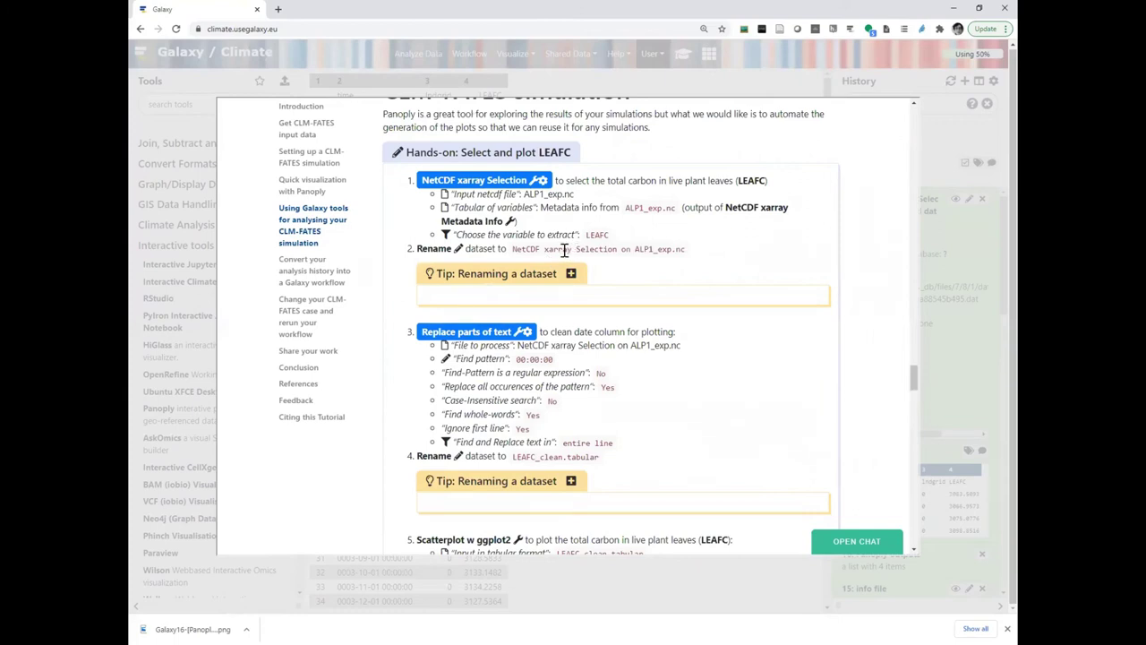
{"action": "left_click_drag", "start_coordinate": [512, 249], "coordinate": [686, 248]}
{"action": "right_click", "coordinate": [685, 248]}
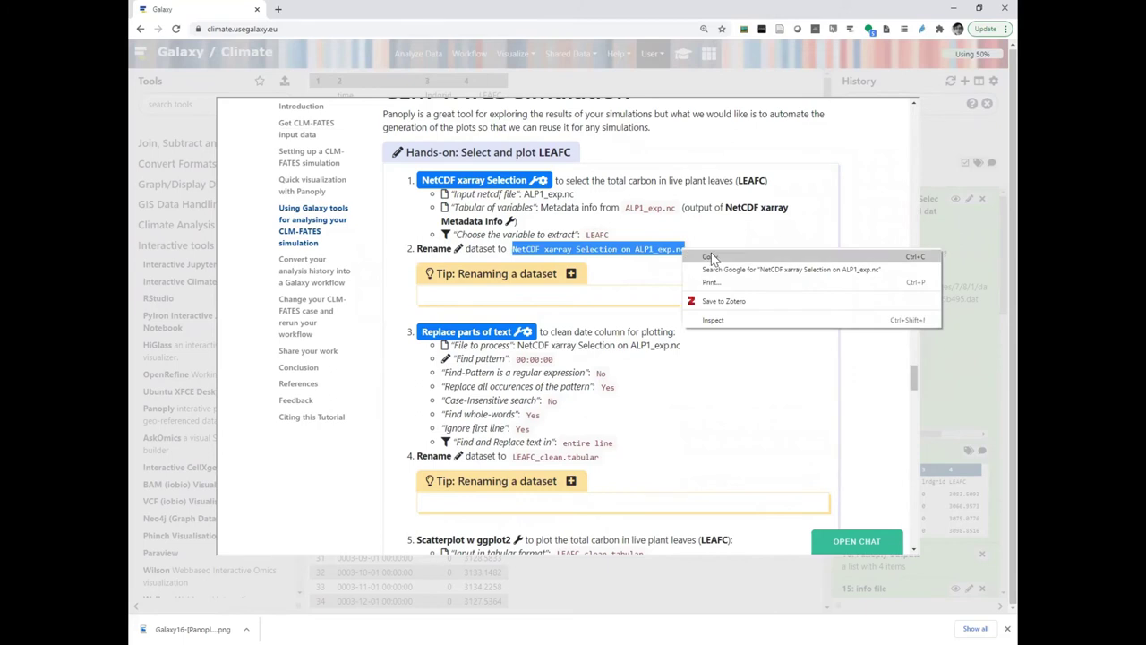
{"action": "left_click", "coordinate": [707, 259]}
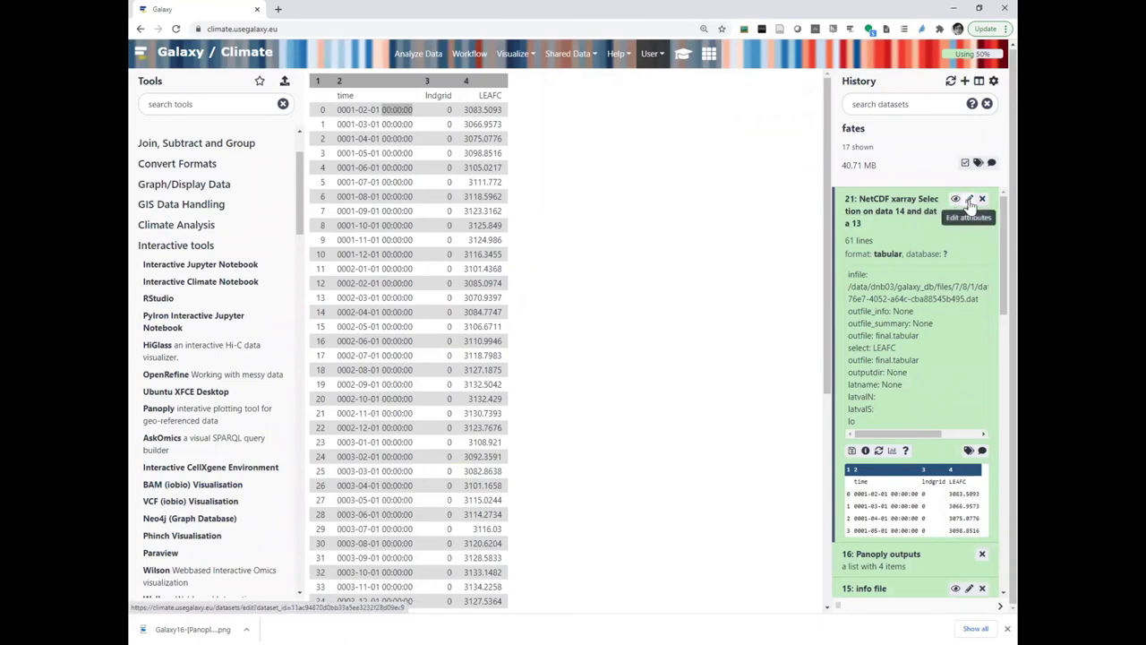
Step: Rename the extracted LEAFC dataset as NetCDF xarray Selection on ALP1_exp.nc and save its attributes
{"action": "left_click", "coordinate": [969, 199]}
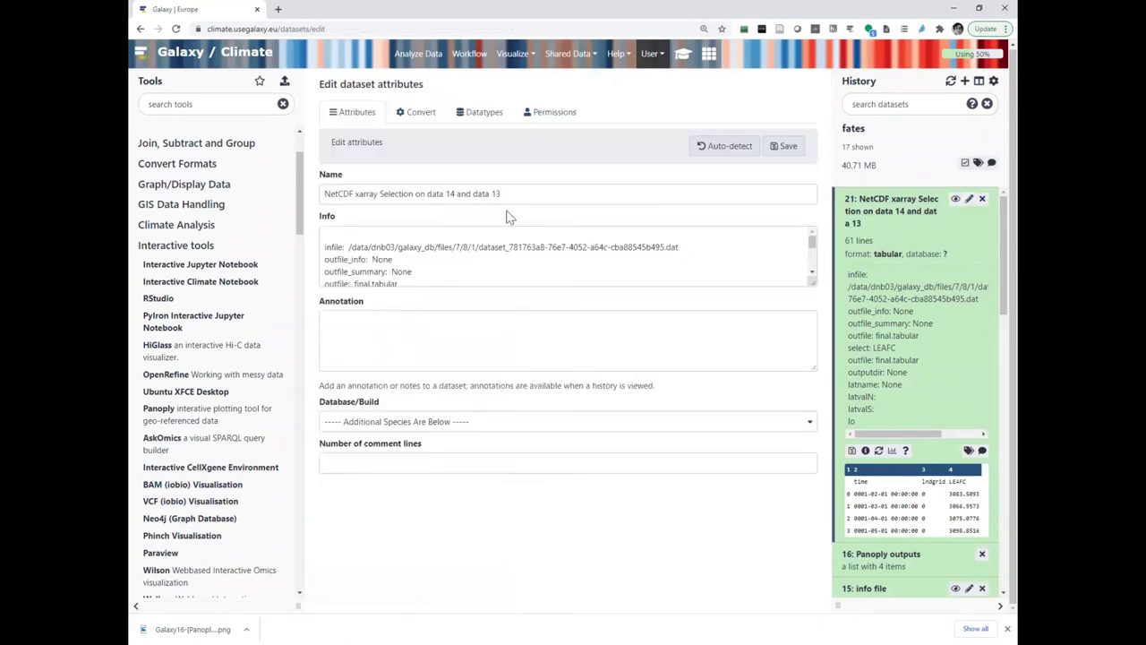
{"action": "left_click_drag", "start_coordinate": [501, 193], "coordinate": [307, 194]}
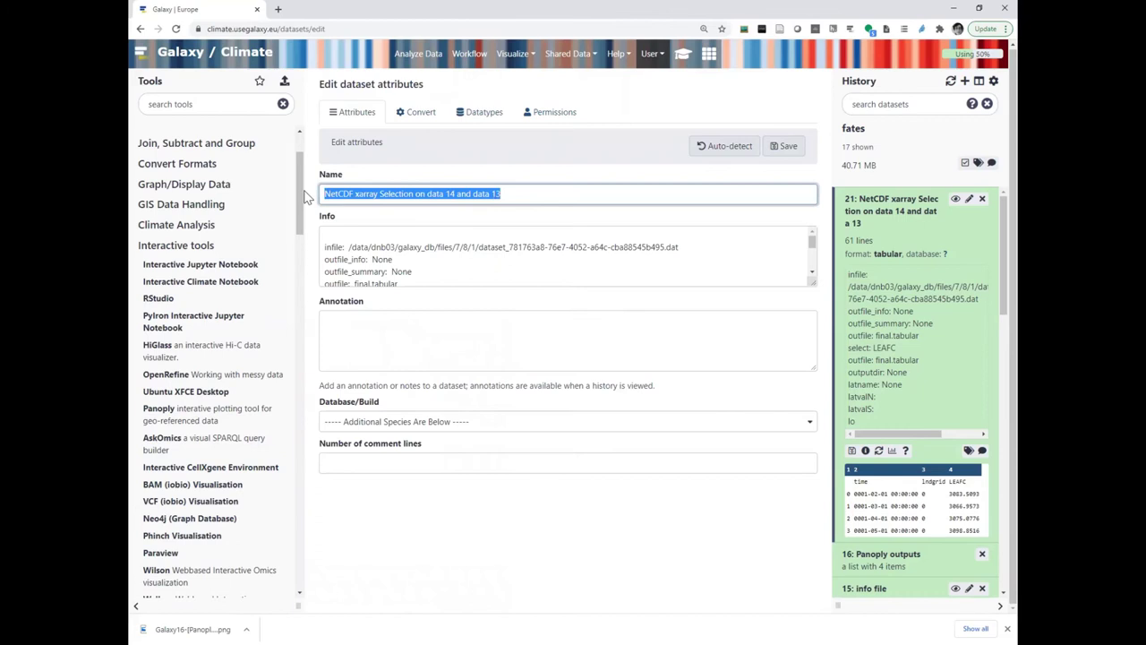
{"action": "key", "text": "ctrl+v"}
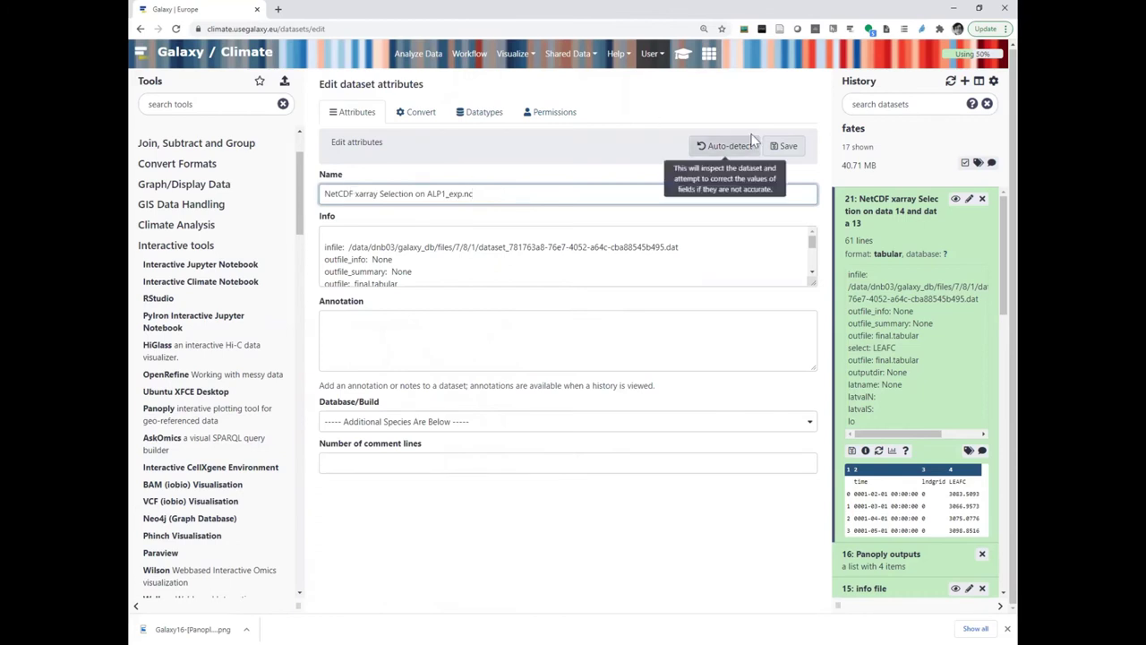
{"action": "left_click", "coordinate": [787, 148]}
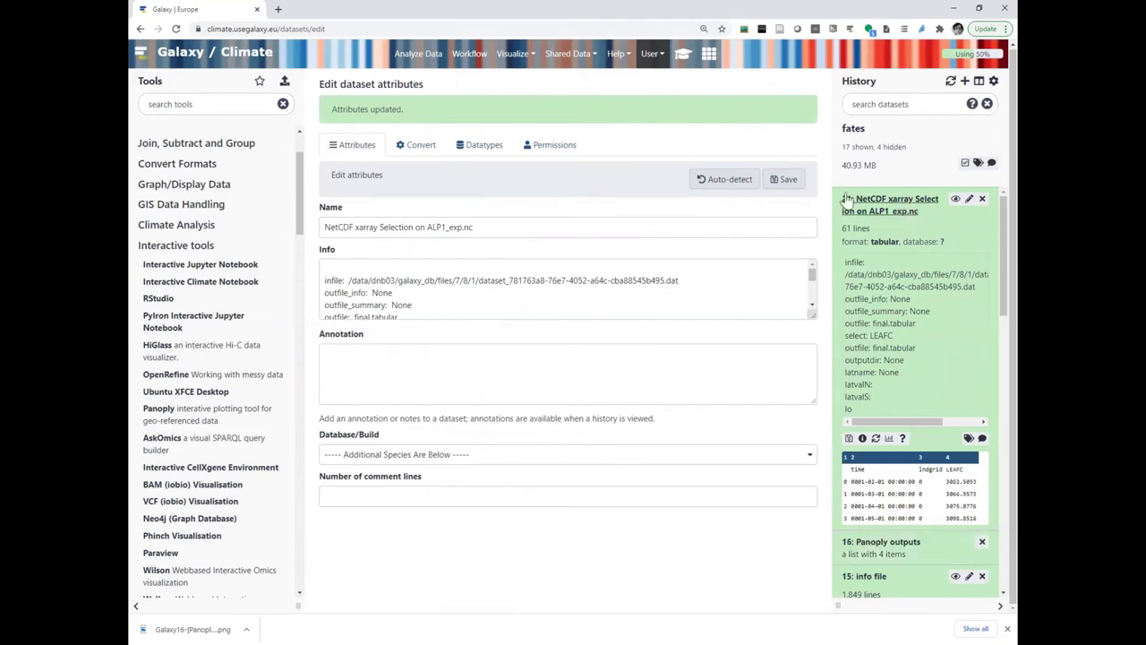
Step: Return to the tutorial's LEAFC hands-on section and launch the Replace parts of text tool from it
{"action": "left_click", "coordinate": [682, 61]}
{"action": "scroll", "coordinate": [745, 303], "scroll_direction": "down", "scroll_amount": 15}
{"action": "scroll", "coordinate": [743, 306], "scroll_direction": "down", "scroll_amount": 15}
{"action": "scroll", "coordinate": [744, 307], "scroll_direction": "down", "scroll_amount": 10}
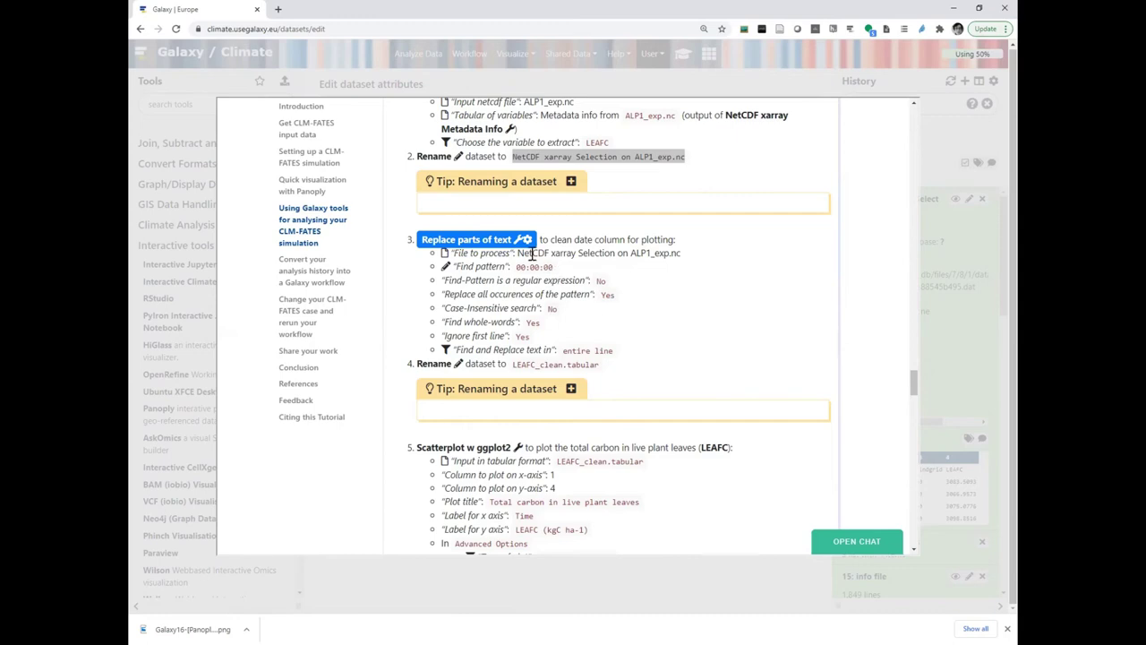
{"action": "left_click", "coordinate": [495, 242]}
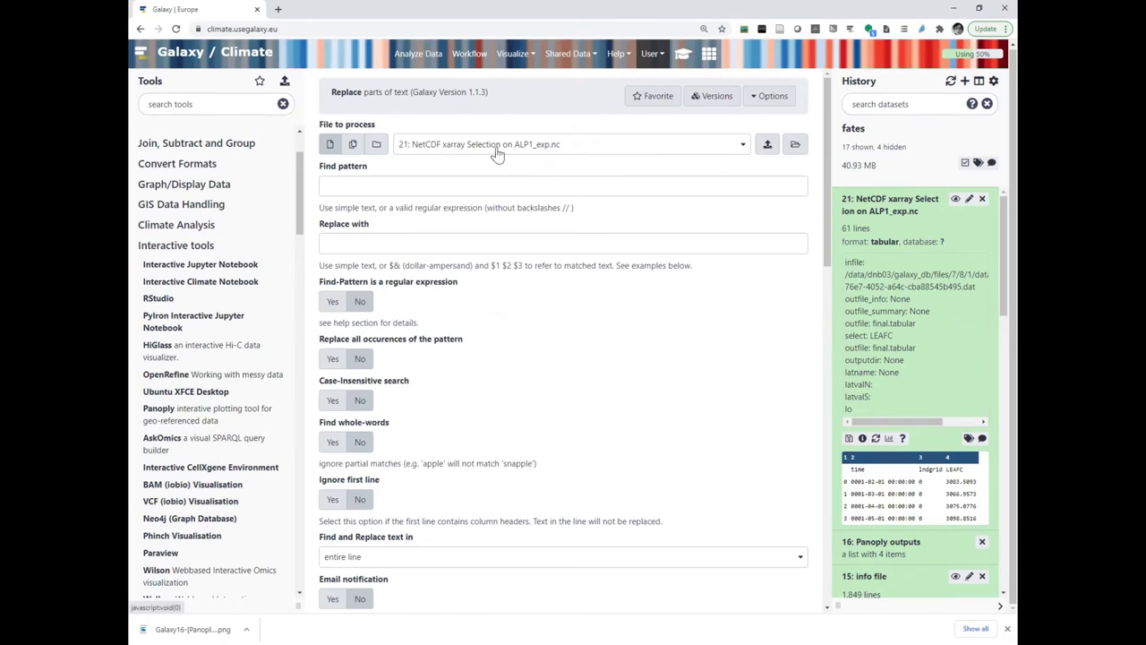
Step: Run Replace on the renamed LEAFC dataset to remove the pattern 00:00:00, replacing all occurrences and finding whole words across the entire line
{"action": "left_click", "coordinate": [411, 184]}
{"action": "type", "text": "00:00:00"}
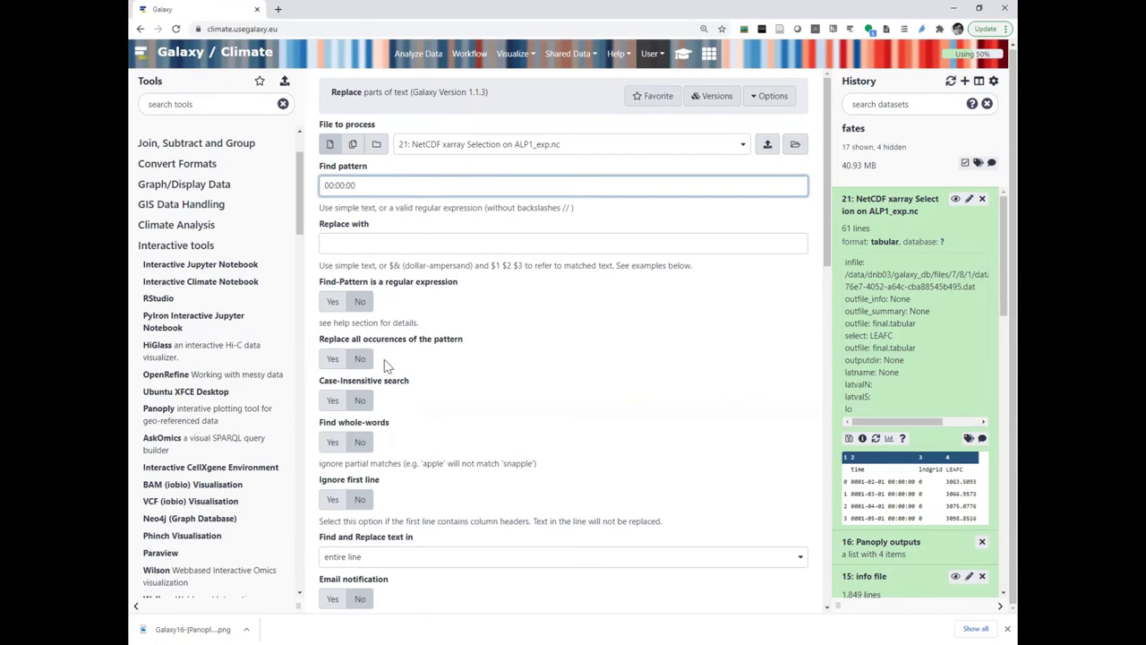
{"action": "left_click", "coordinate": [332, 361]}
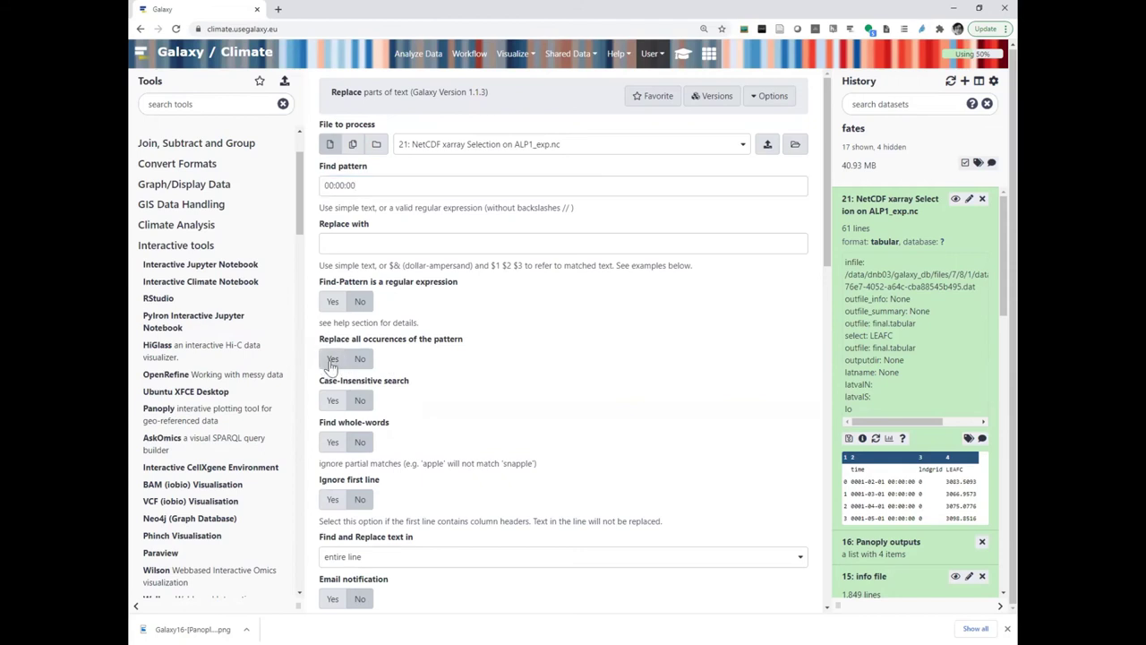
{"action": "scroll", "coordinate": [412, 364], "scroll_direction": "down", "scroll_amount": 1}
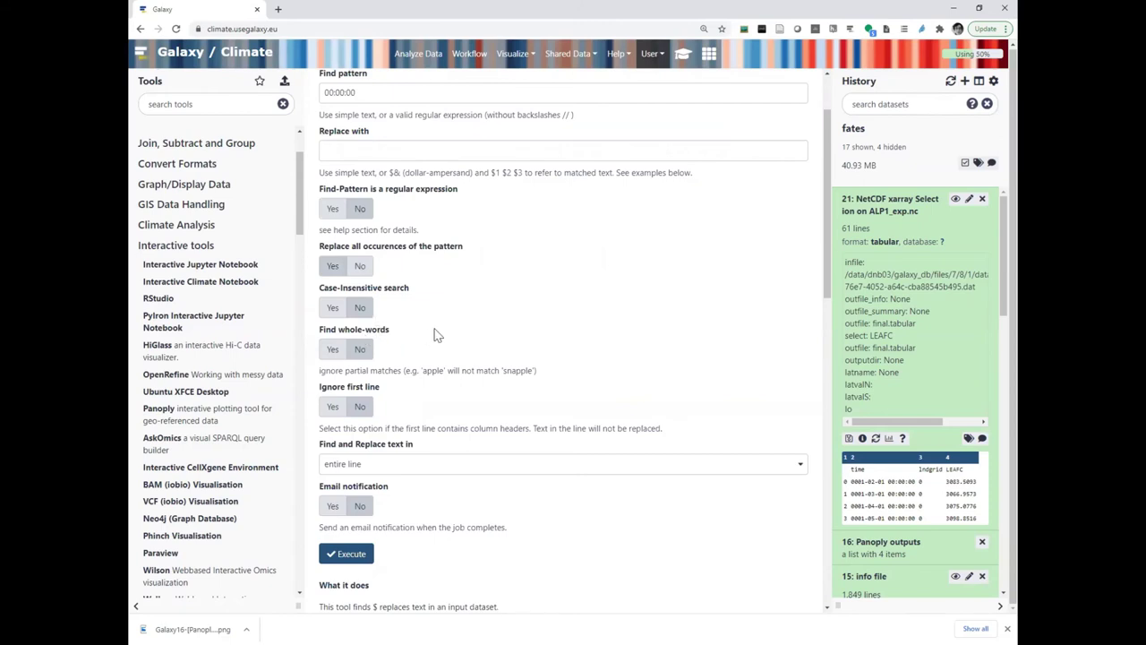
{"action": "scroll", "coordinate": [433, 335], "scroll_direction": "down", "scroll_amount": 1}
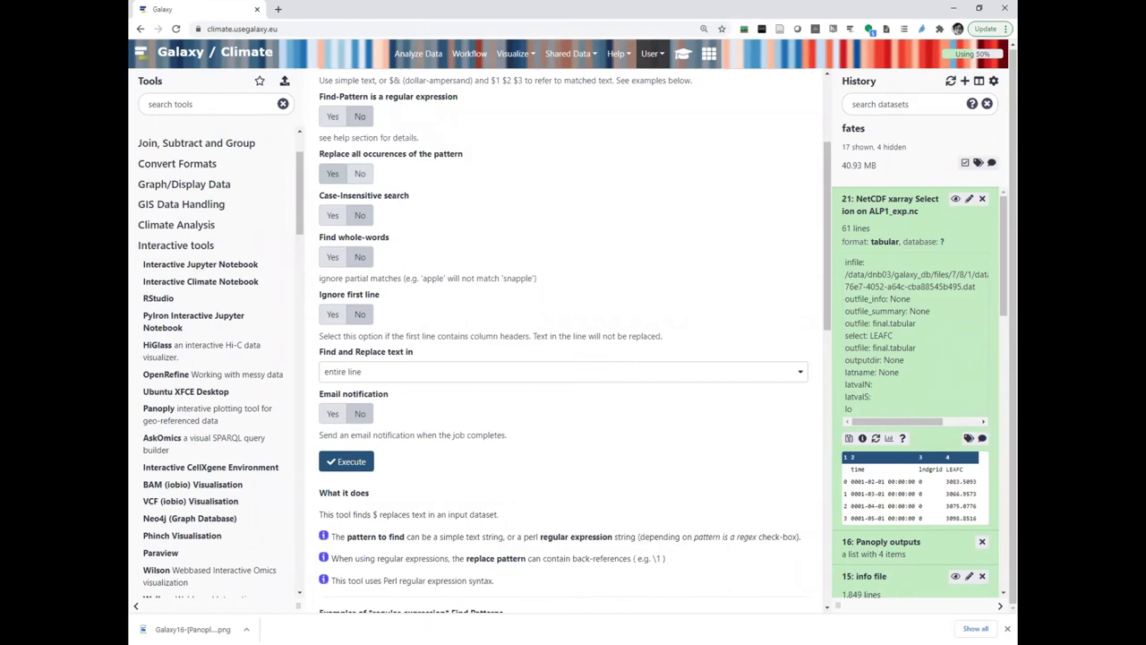
{"action": "left_click", "coordinate": [333, 257]}
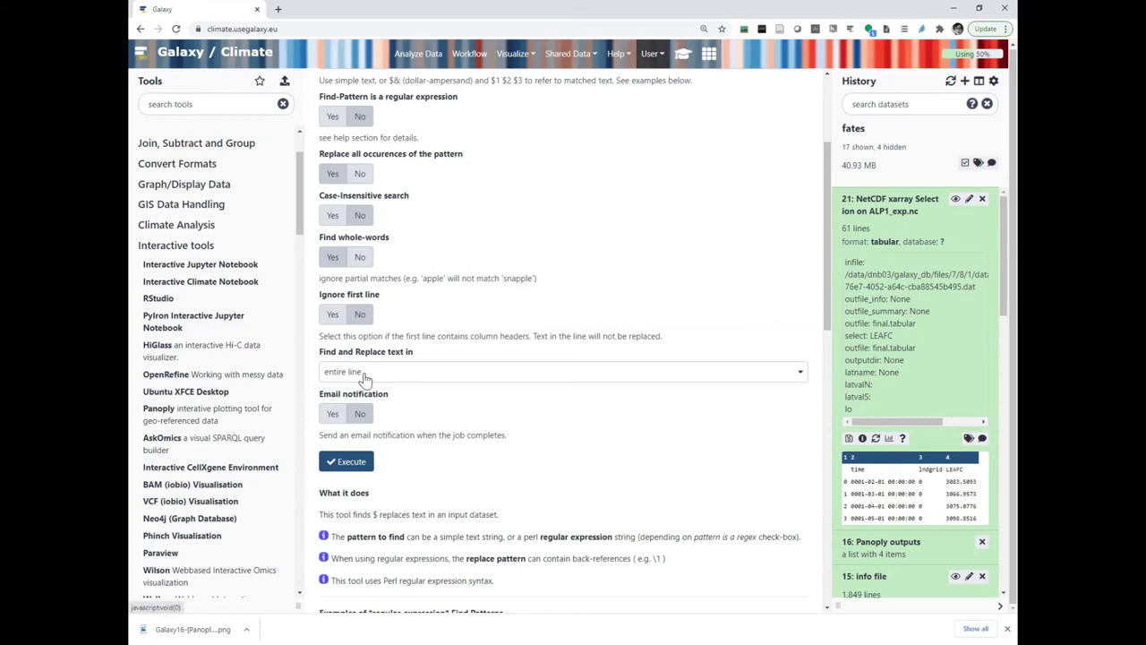
{"action": "scroll", "coordinate": [362, 375], "scroll_direction": "down", "scroll_amount": 2}
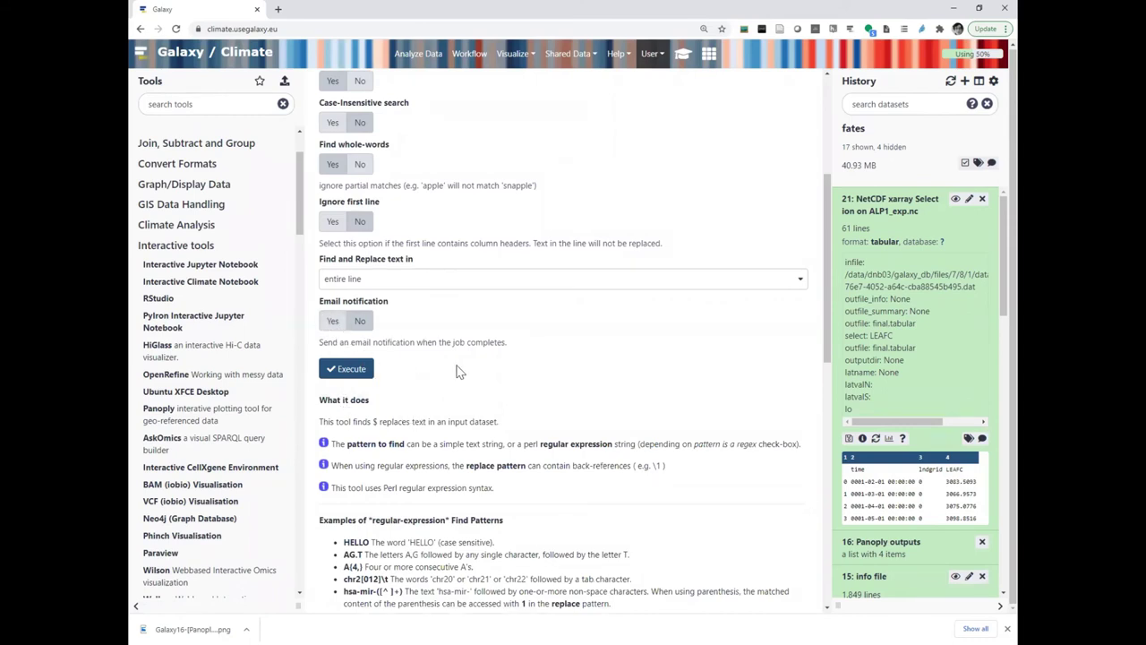
{"action": "left_click", "coordinate": [351, 376]}
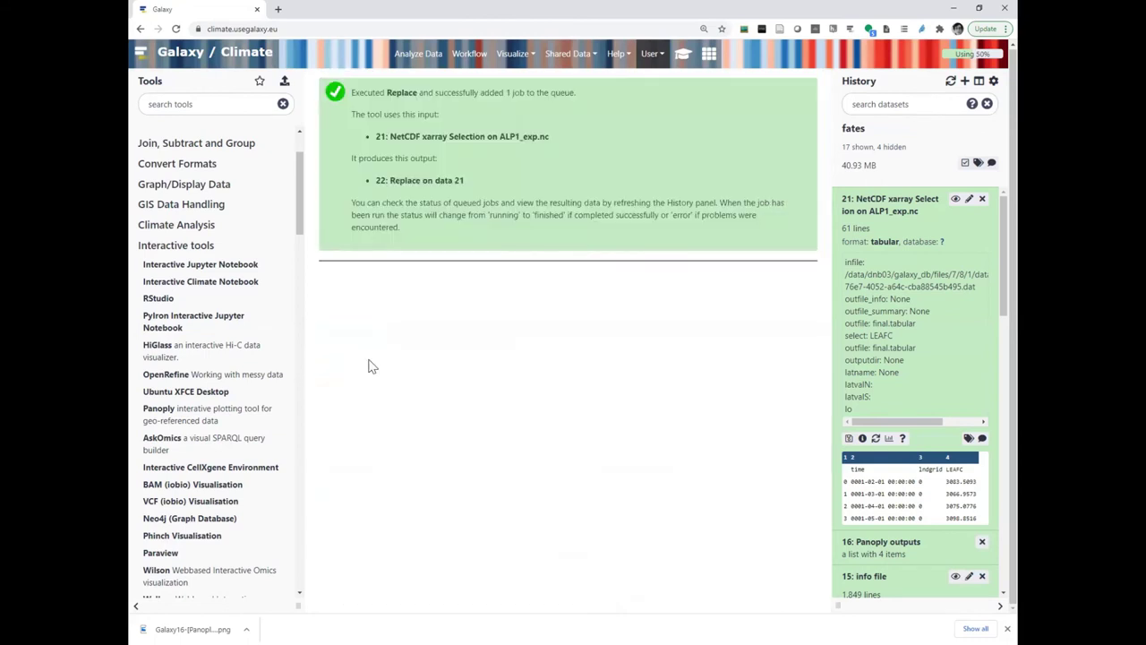
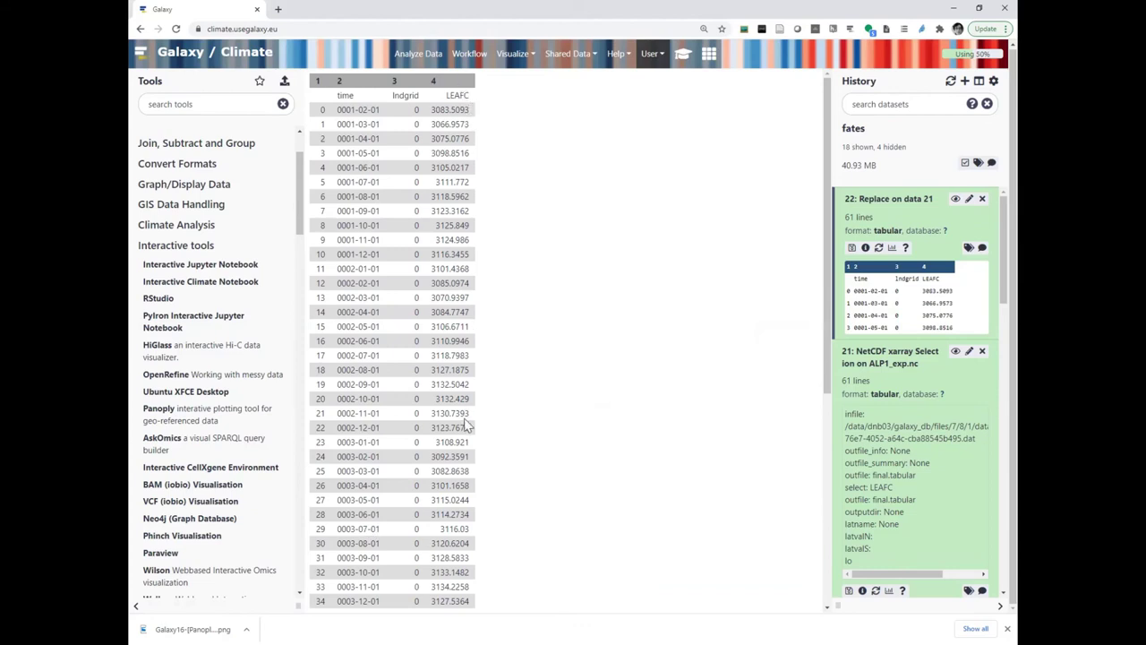
Step: Search the tools for ggplot2 and open the Scatterplot with ggplot2 tool
{"action": "left_click", "coordinate": [200, 105]}
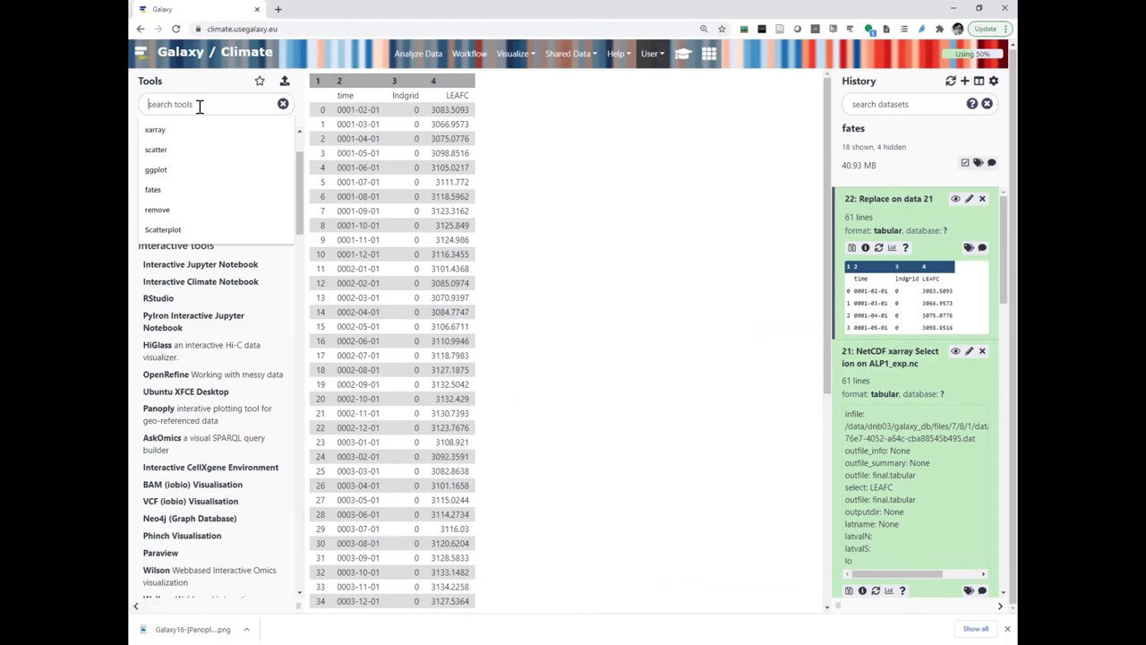
{"action": "type", "text": "ggplot2"}
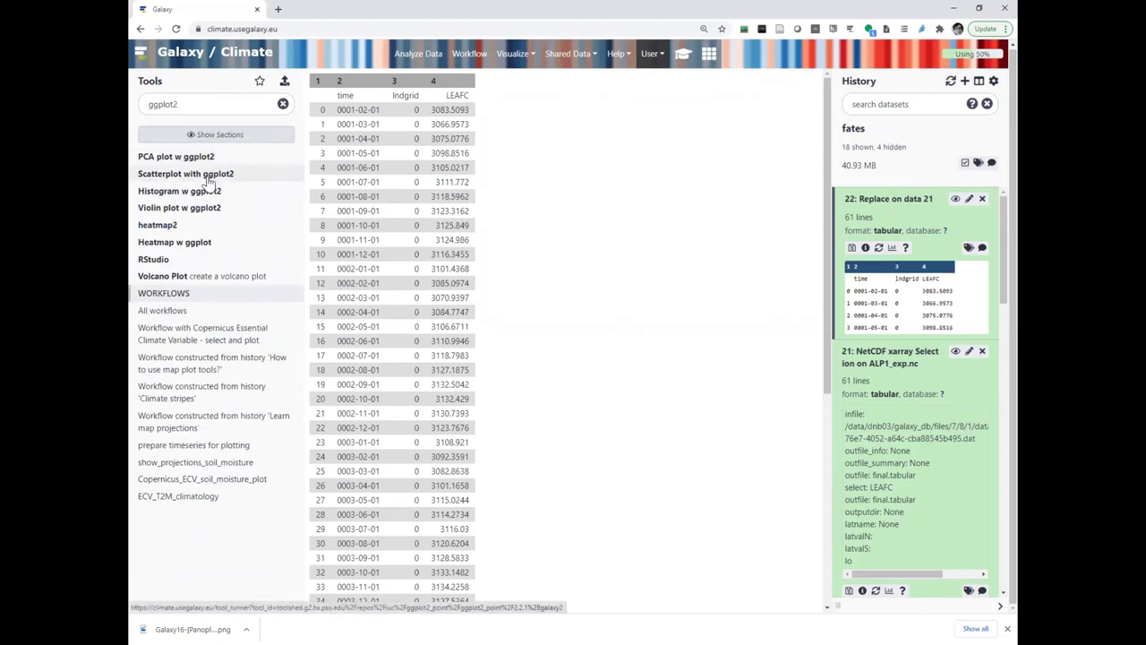
{"action": "left_click", "coordinate": [207, 181]}
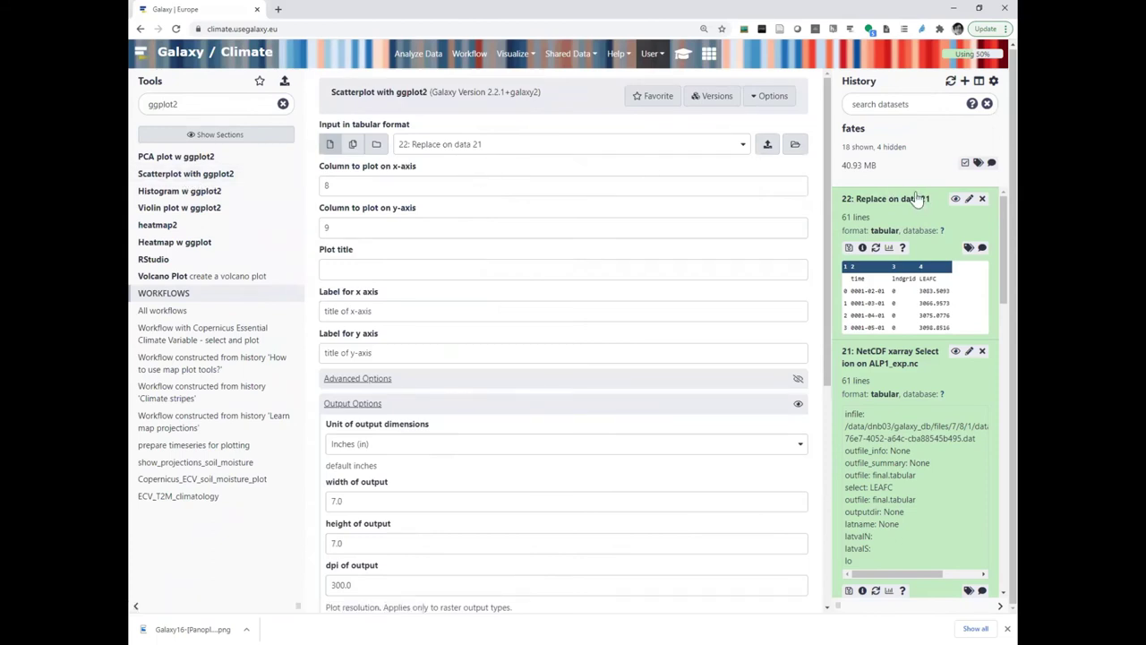
Step: Rename the Replace output dataset as LEAFC_clean.tabular and save its attributes
{"action": "left_click", "coordinate": [968, 200]}
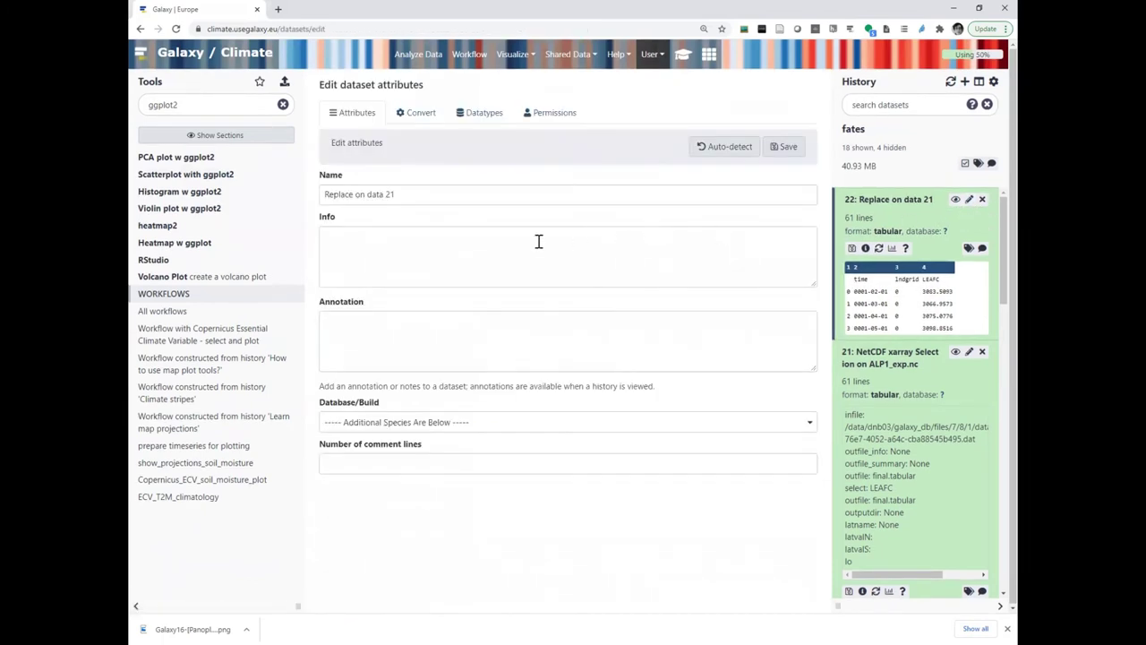
{"action": "left_click_drag", "start_coordinate": [420, 192], "coordinate": [302, 194]}
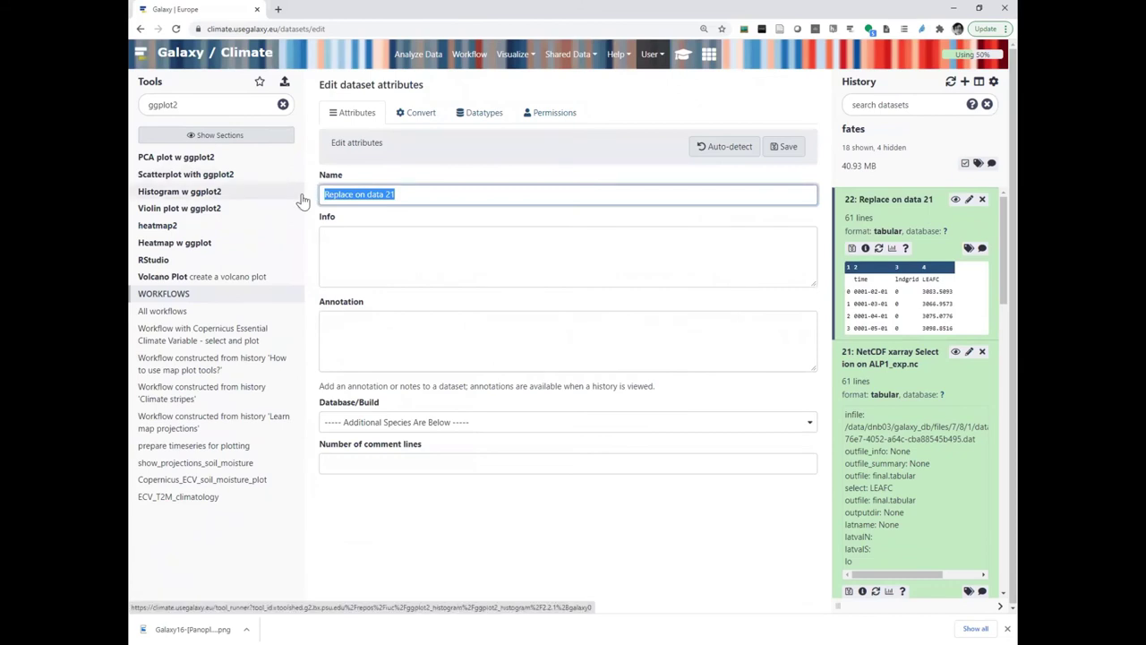
{"action": "type", "text": "LEAFC"}
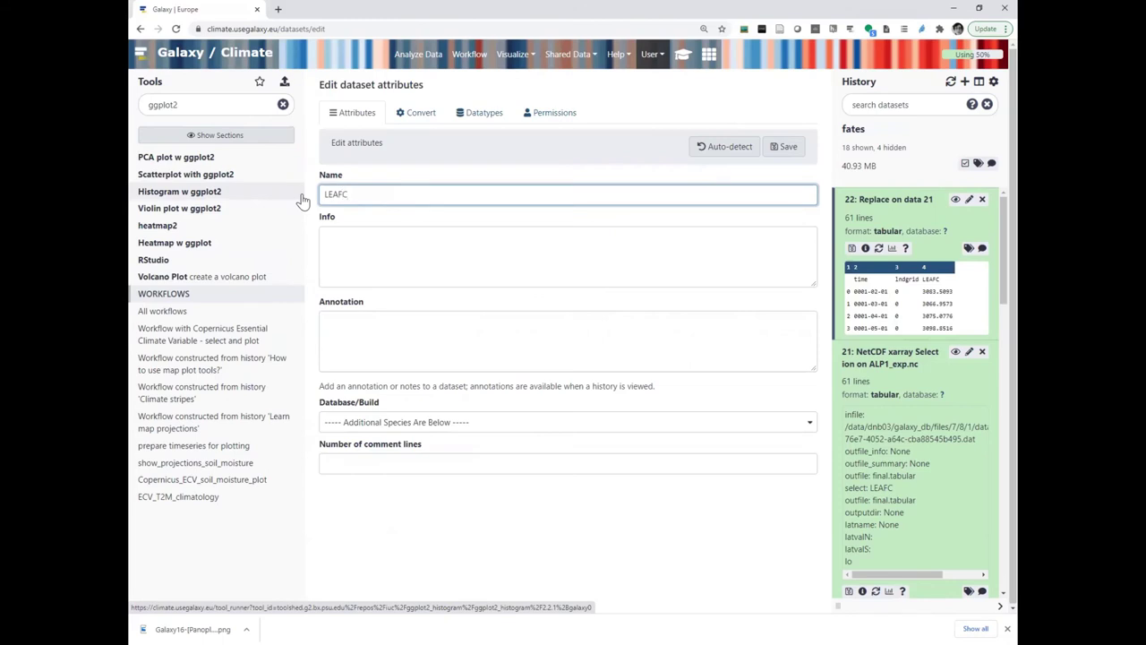
{"action": "type", "text": "_clean.tabular"}
{"action": "left_click", "coordinate": [786, 149]}
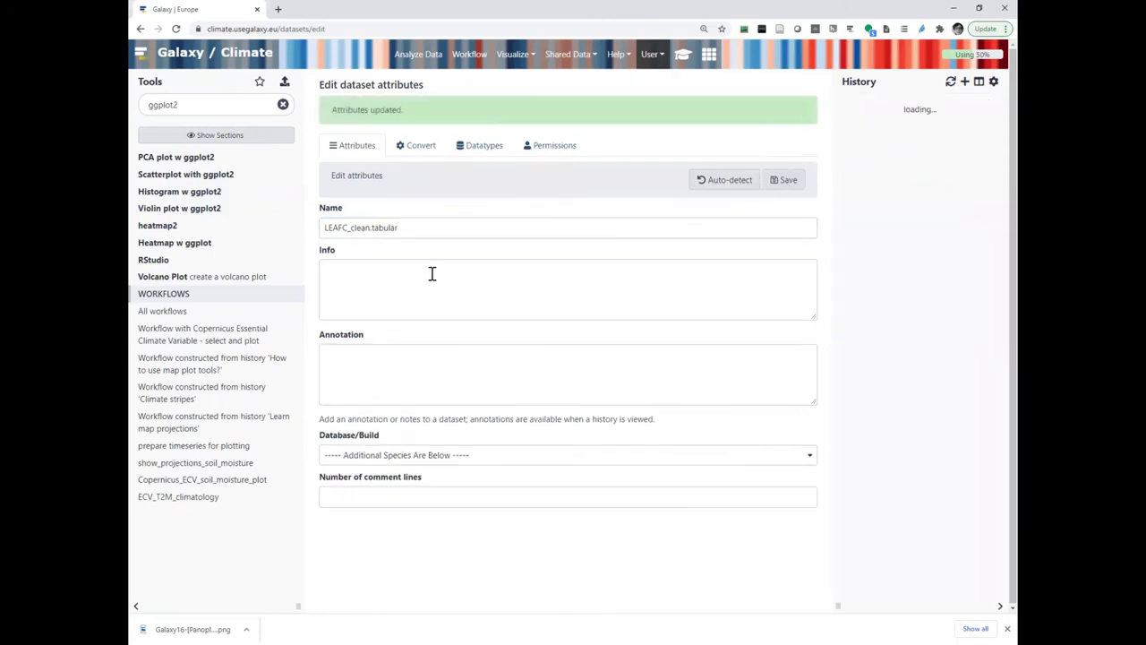
Step: Reopen Scatterplot with ggplot2 for LEAFC_clean.tabular and set column 1 for the x-axis and column 4 for the y-axis
{"action": "left_click", "coordinate": [219, 177]}
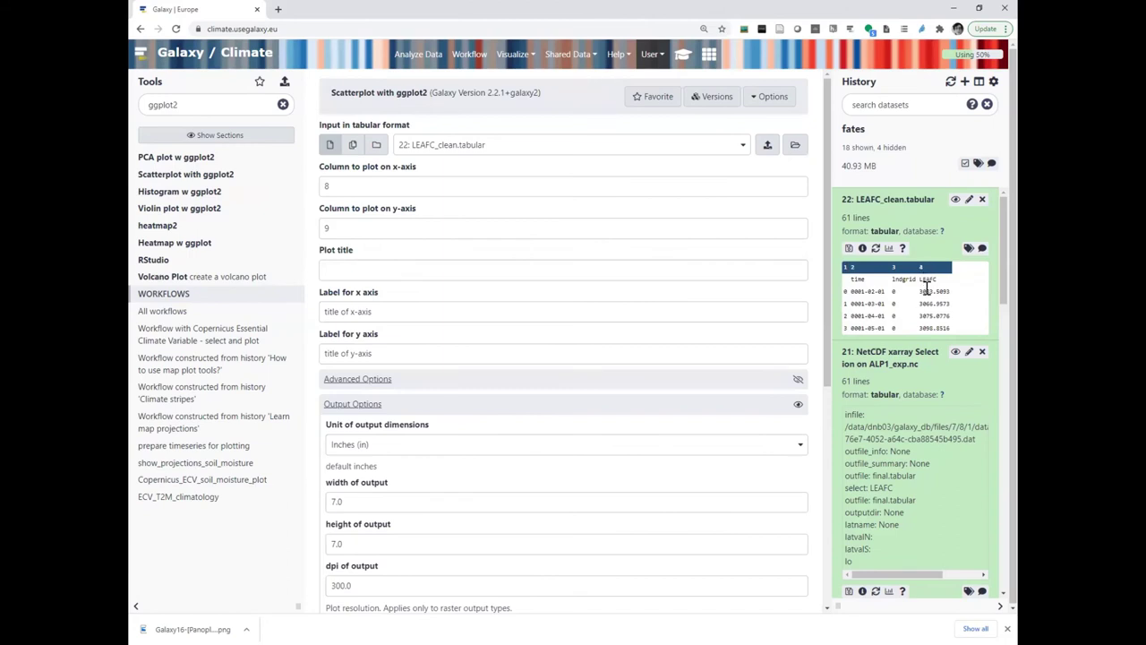
{"action": "left_click", "coordinate": [435, 186]}
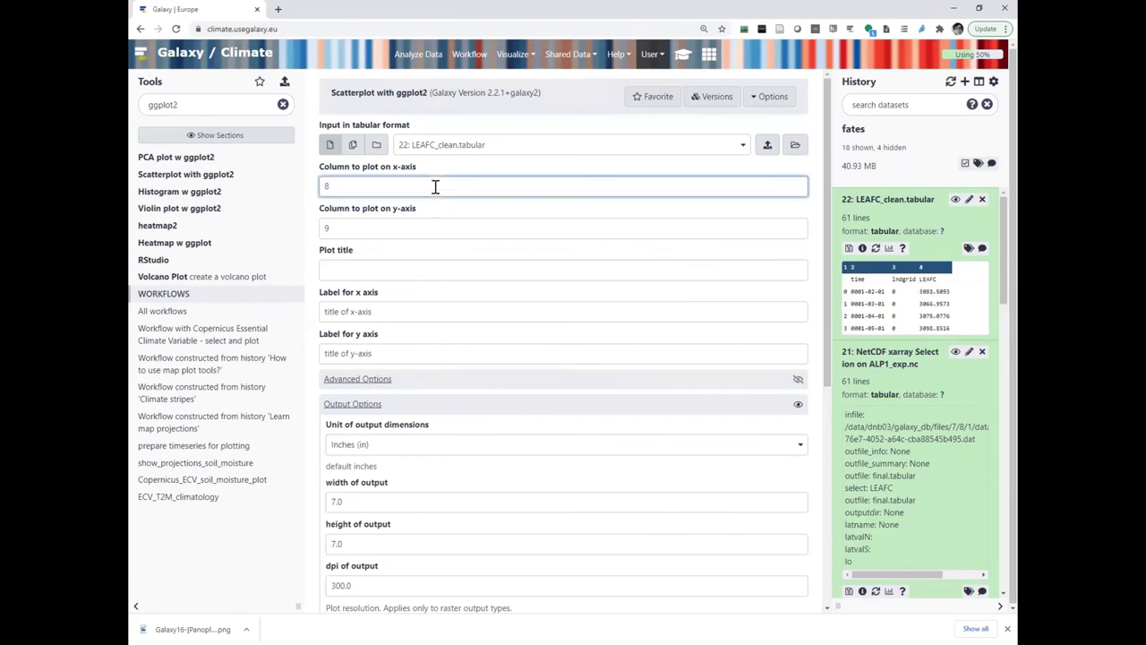
{"action": "key", "text": "BackSpace"}
{"action": "type", "text": "1"}
{"action": "left_click", "coordinate": [391, 229]}
{"action": "key", "text": "BackSpace"}
{"action": "type", "text": "4"}
Step: Set the plot title to "Total carbon in live plant leaves" and the x-axis label to "Time"
{"action": "left_click", "coordinate": [382, 269]}
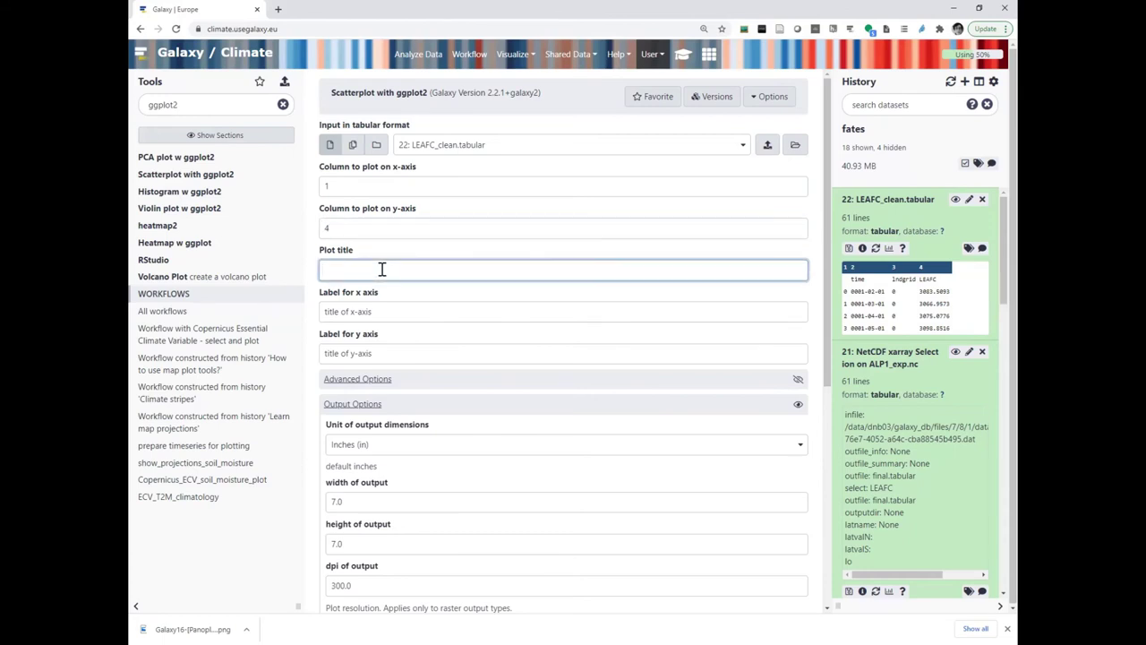
{"action": "type", "text": "Total carbon in live plant leaves"}
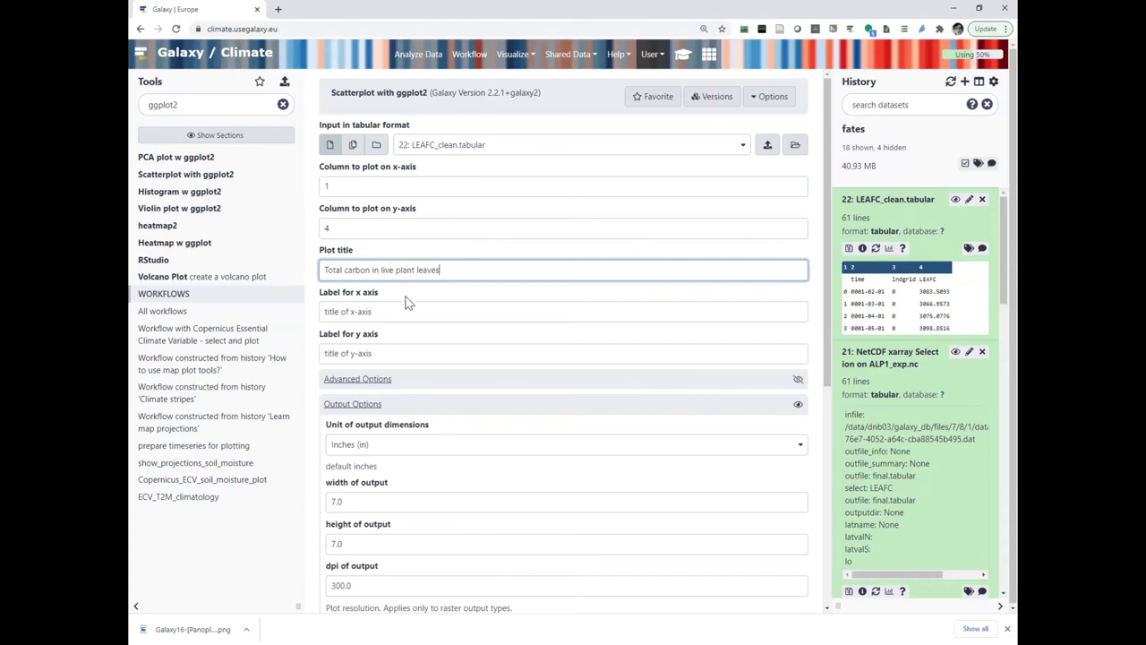
{"action": "left_click_drag", "start_coordinate": [414, 311], "coordinate": [316, 321]}
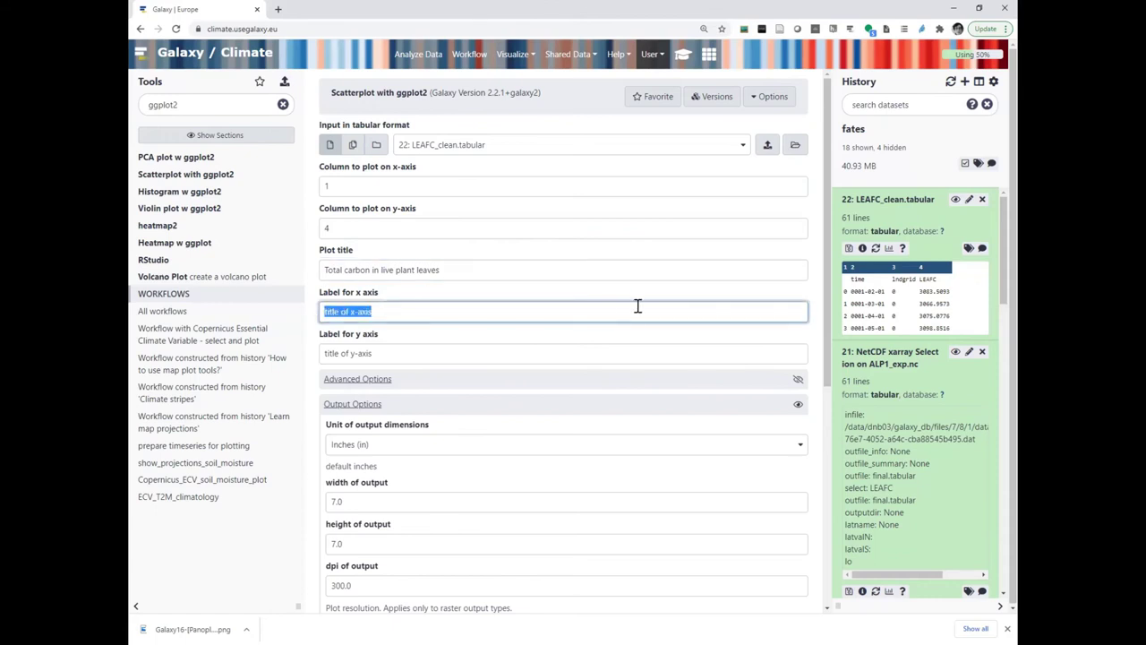
{"action": "type", "text": "Time"}
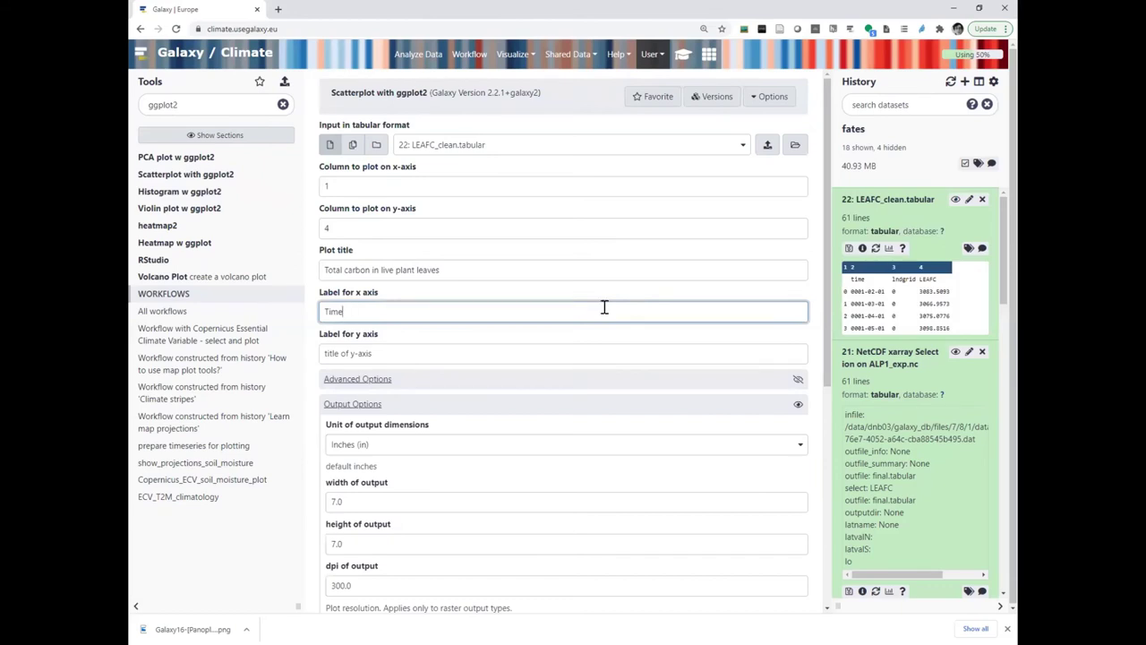
Step: Replace the default y-axis label with "LEAFC (kgC ha-1)"
{"action": "left_click", "coordinate": [478, 355]}
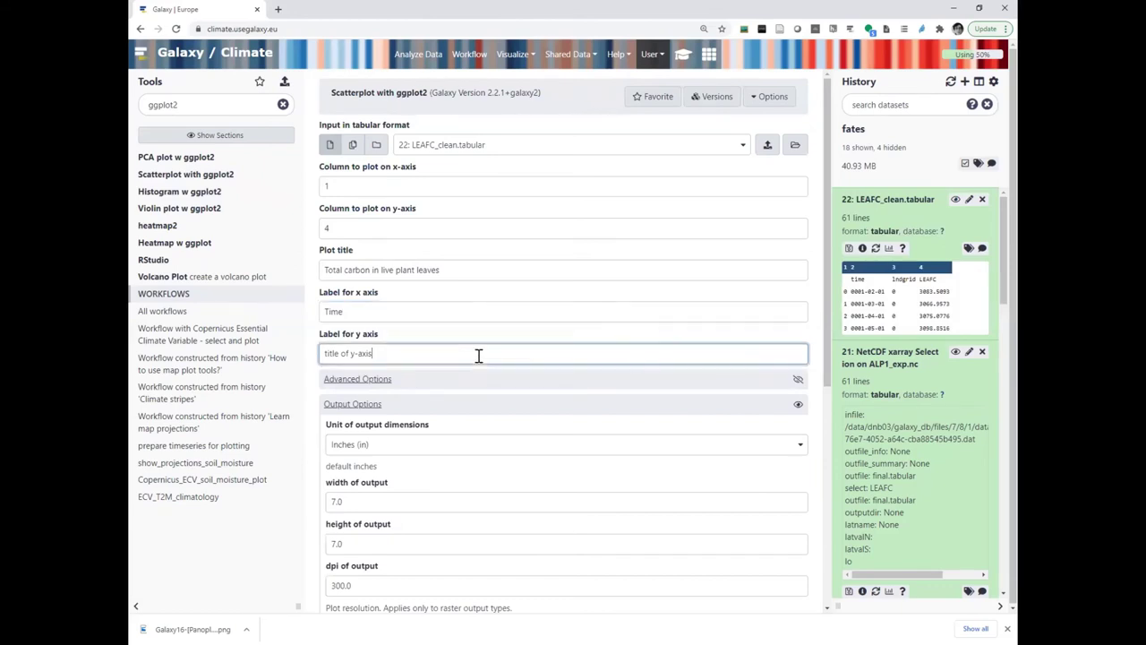
{"action": "key", "text": "BackSpace"}
{"action": "key", "text": "BackSpace"}
{"action": "key", "text": "BackSpace"}
{"action": "key", "text": "BackSpace"}
{"action": "key", "text": "BackSpace"}
{"action": "key", "text": "BackSpace"}
{"action": "key", "text": "BackSpace"}
{"action": "key", "text": "BackSpace"}
{"action": "key", "text": "BackSpace"}
{"action": "key", "text": "BackSpace"}
{"action": "key", "text": "BackSpace"}
{"action": "key", "text": "BackSpace"}
{"action": "key", "text": "BackSpace"}
{"action": "key", "text": "BackSpace"}
{"action": "key", "text": "BackSpace"}
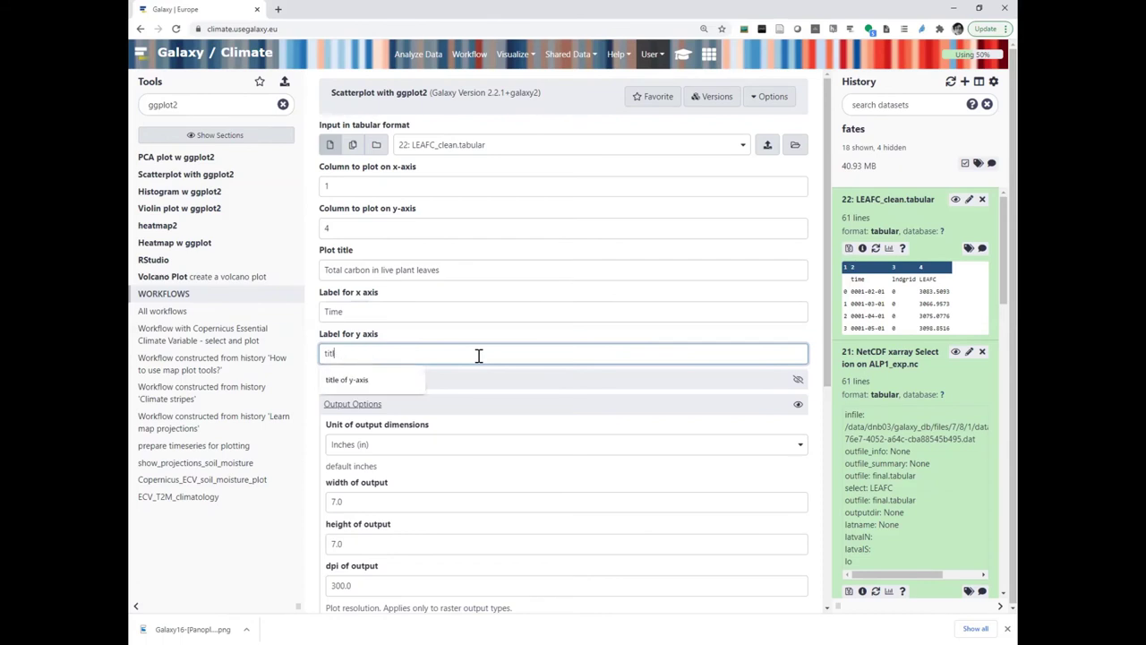
{"action": "type", "text": "LEAFC"}
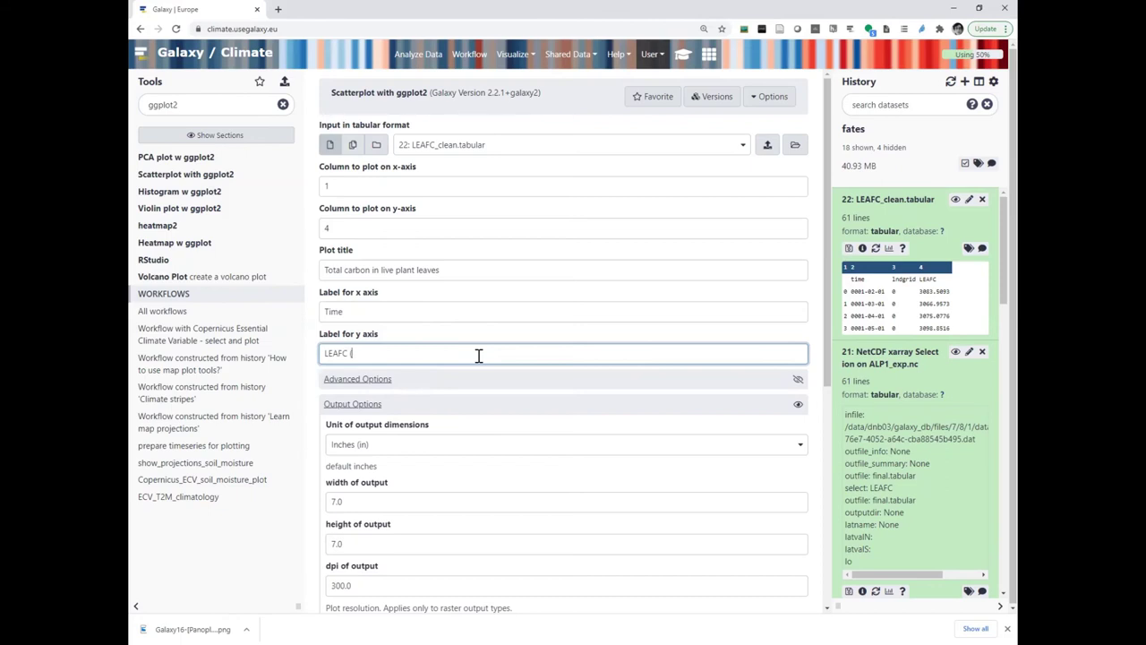
{"action": "type", "text": " (gC ha-1)"}
{"action": "left_click", "coordinate": [352, 353]}
{"action": "key", "text": "Delete"}
Step: Set the scatterplot's type of plot to Points and Lines in the advanced options
{"action": "scroll", "coordinate": [543, 360], "scroll_direction": "down", "scroll_amount": 1}
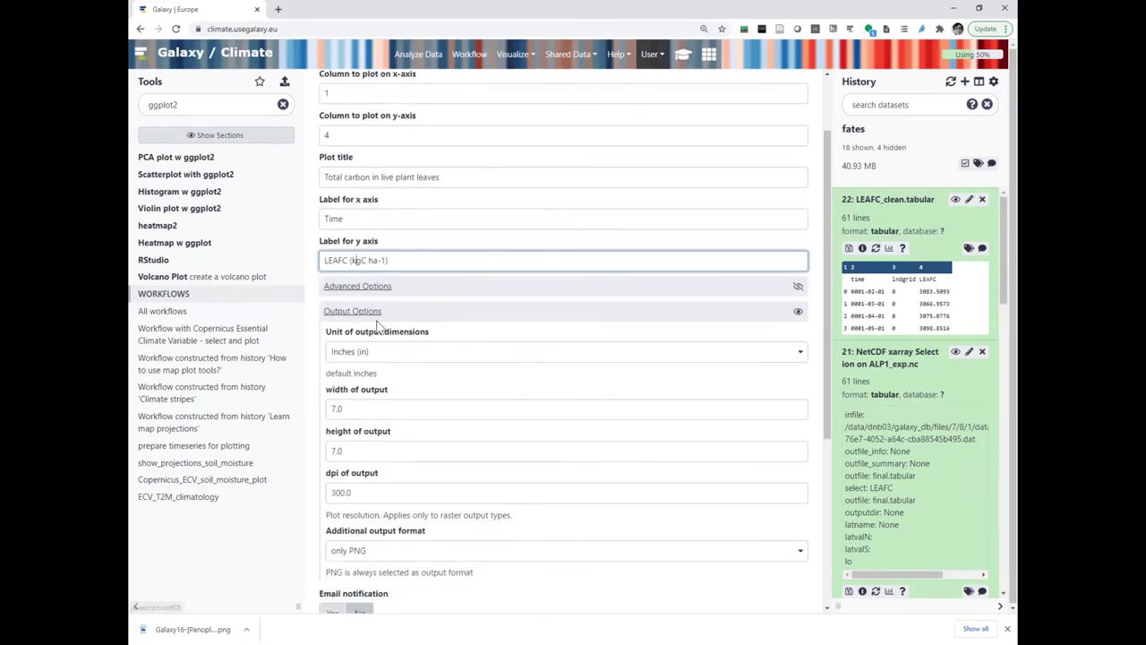
{"action": "left_click", "coordinate": [371, 287]}
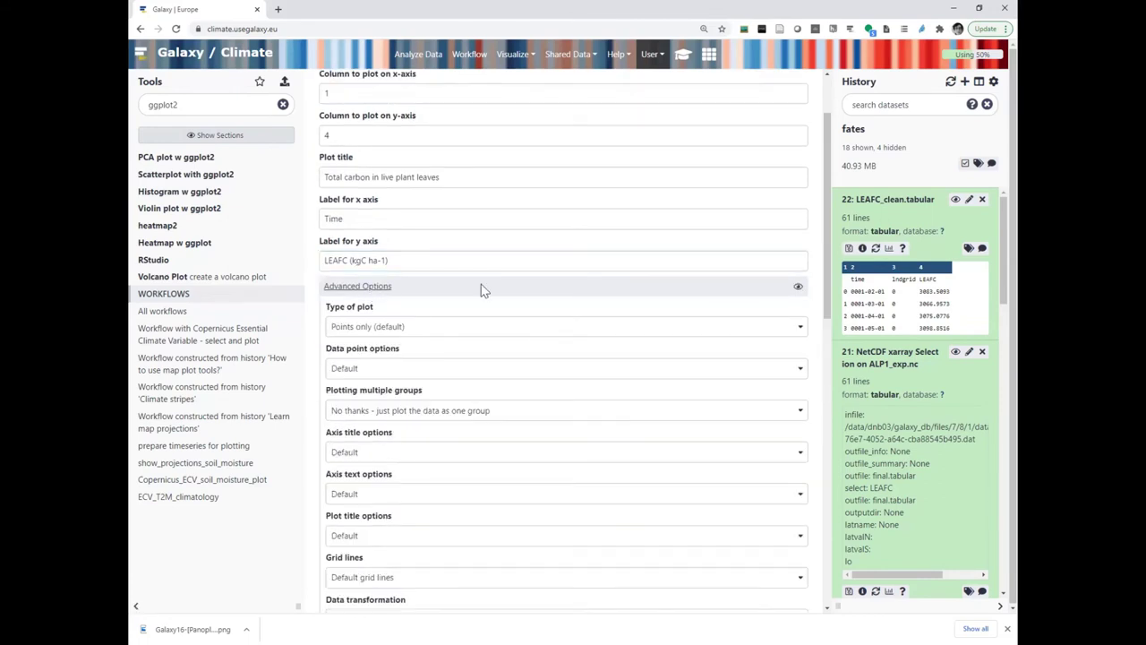
{"action": "left_click", "coordinate": [462, 330]}
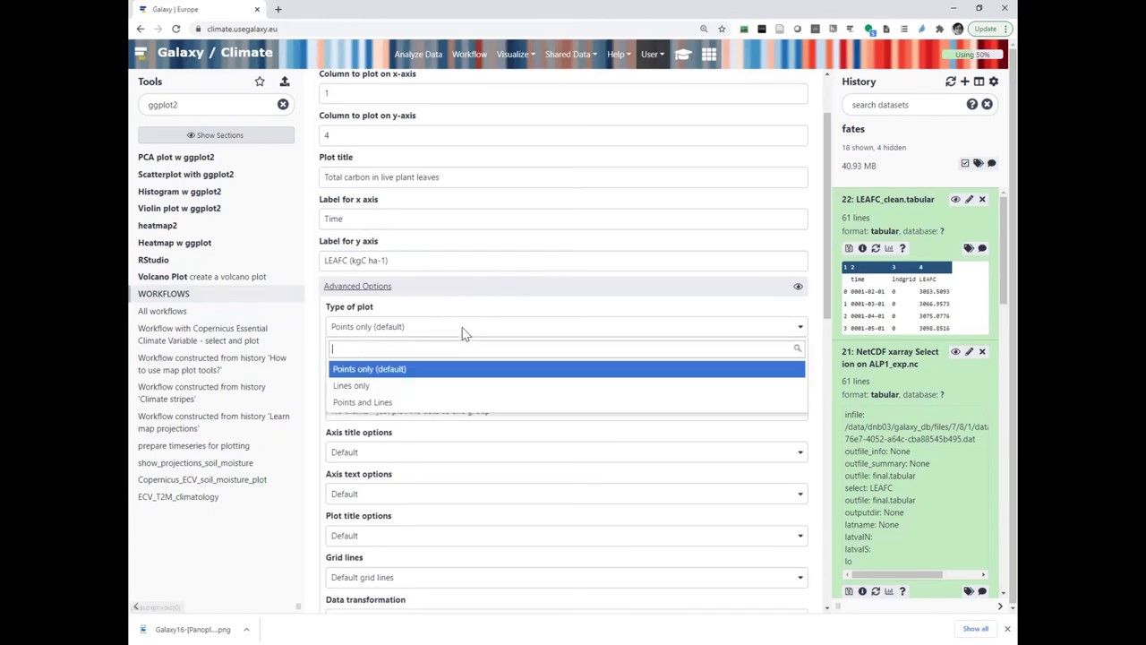
{"action": "left_click", "coordinate": [409, 402]}
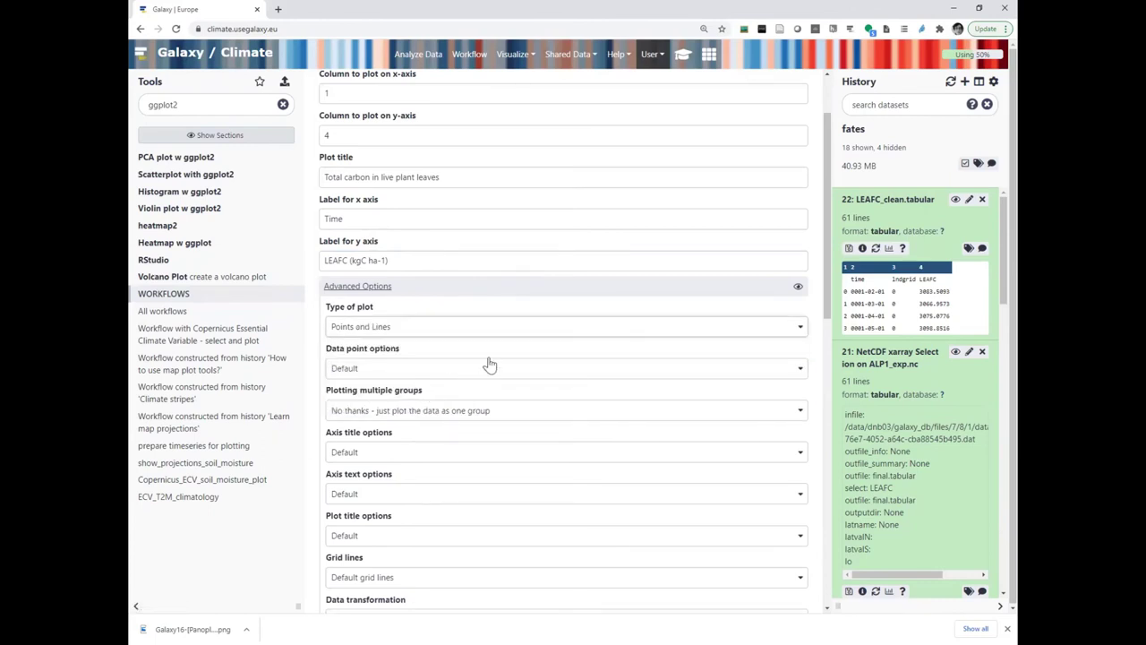
{"action": "scroll", "coordinate": [475, 360], "scroll_direction": "down", "scroll_amount": 1}
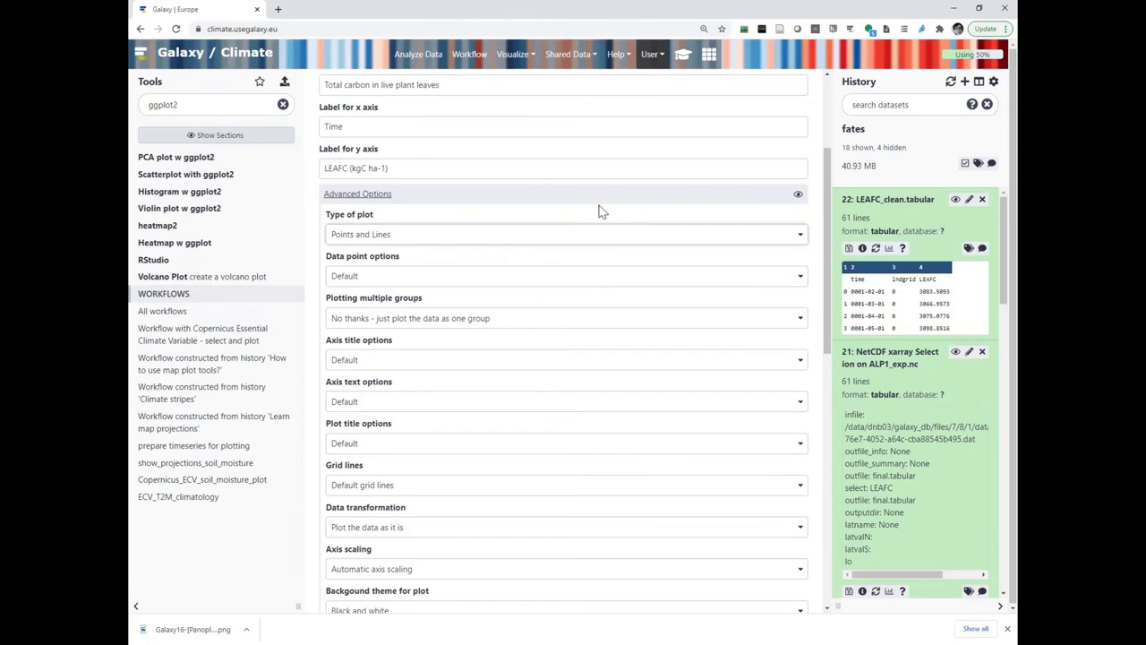
{"action": "left_click", "coordinate": [383, 195]}
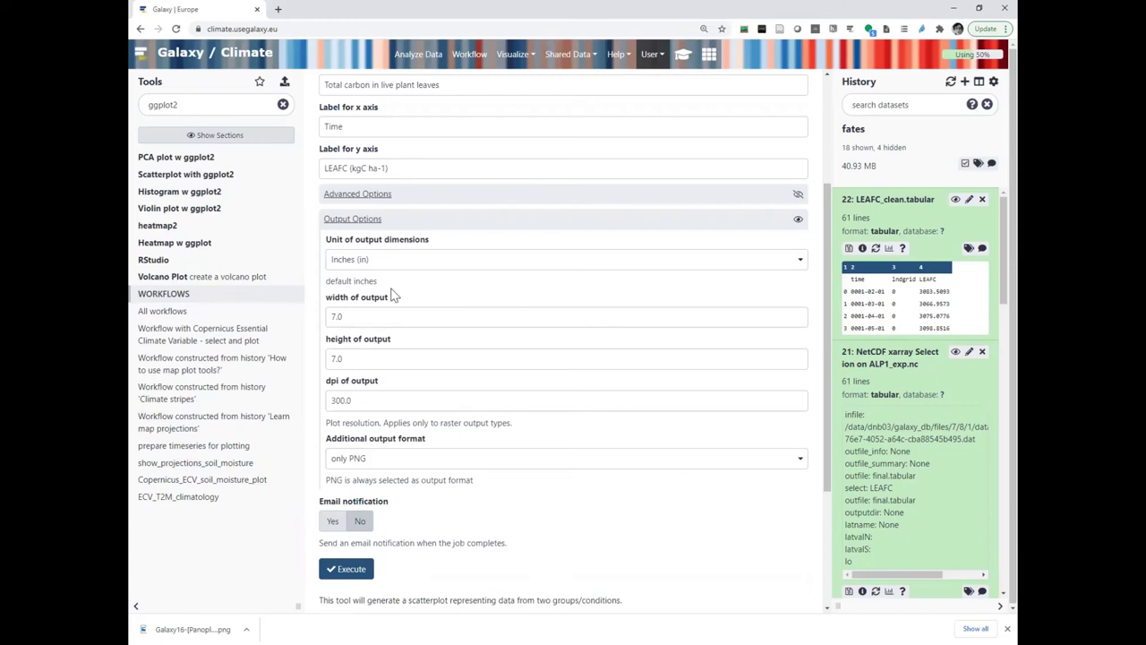
Step: Set the plot's output width to 19.0 and height to 5 inches, and execute the scatterplot job
{"action": "left_click", "coordinate": [372, 317]}
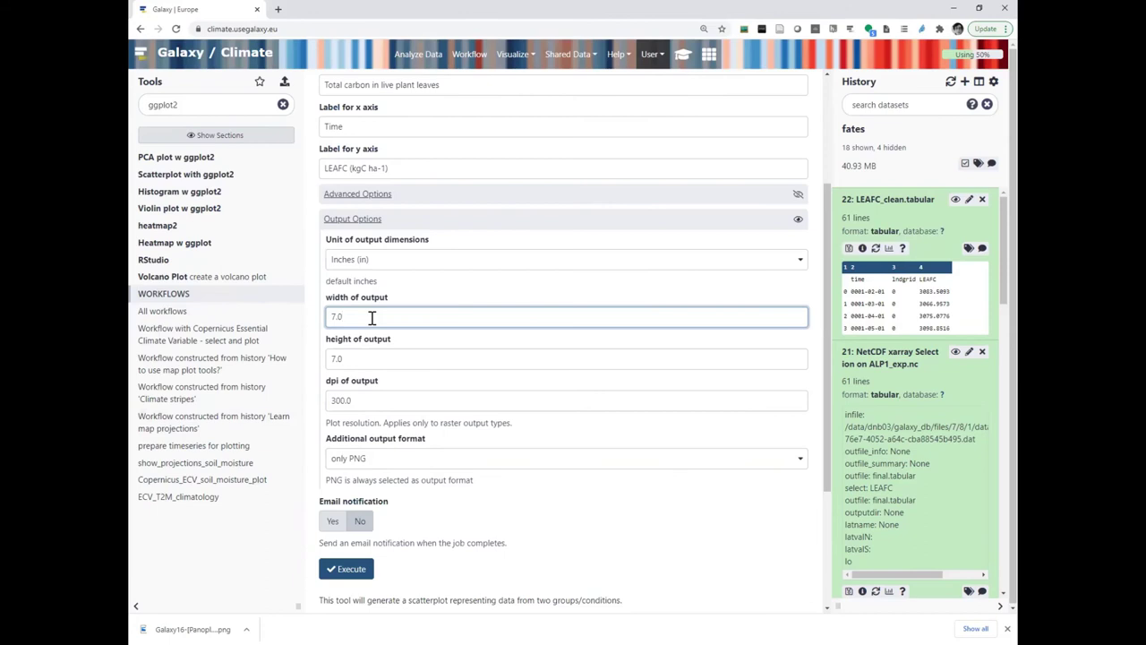
{"action": "key", "text": "BackSpace"}
{"action": "key", "text": "BackSpace"}
{"action": "type", "text": "19.0"}
{"action": "left_click_drag", "start_coordinate": [337, 358], "coordinate": [315, 359]}
{"action": "type", "text": "5"}
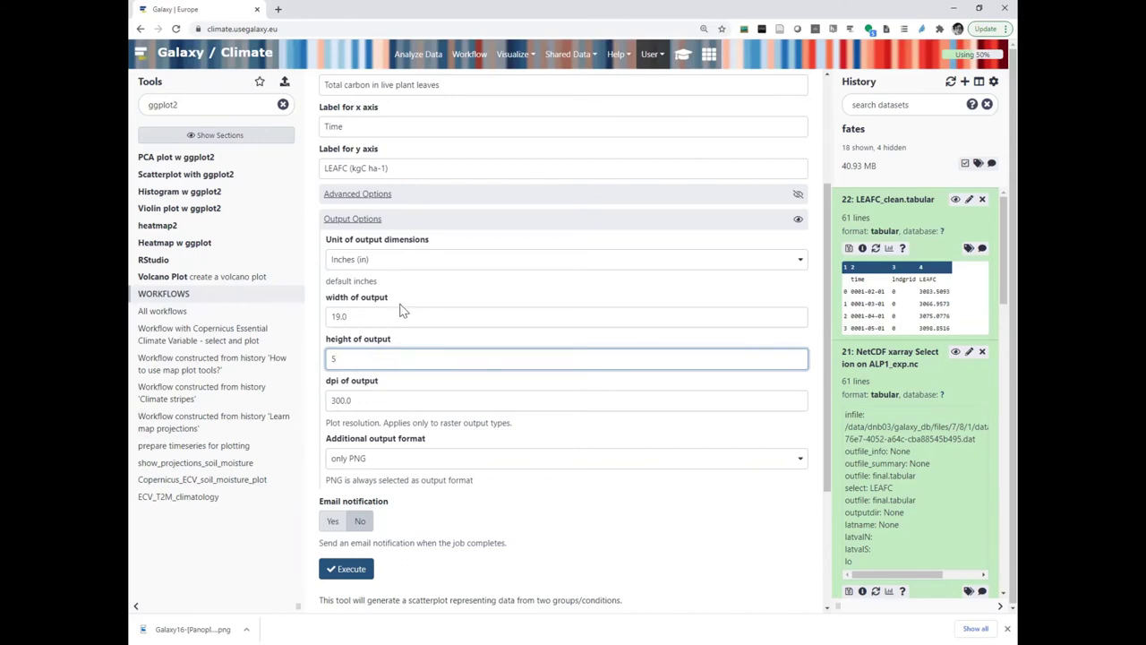
{"action": "scroll", "coordinate": [402, 296], "scroll_direction": "down", "scroll_amount": 1}
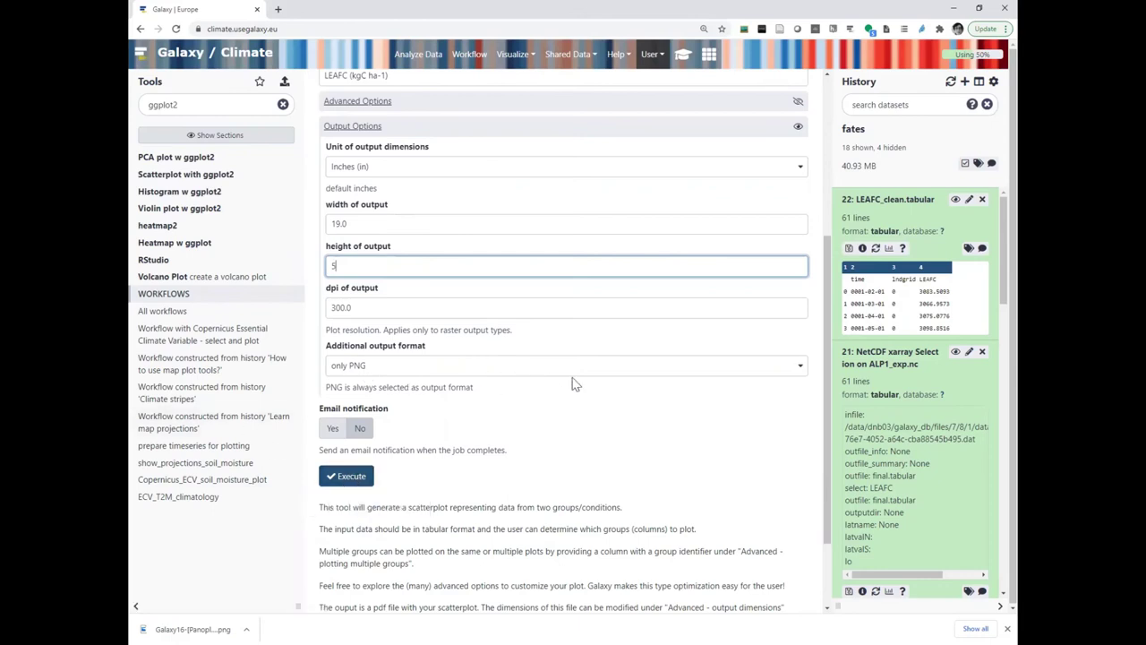
{"action": "left_click", "coordinate": [349, 480]}
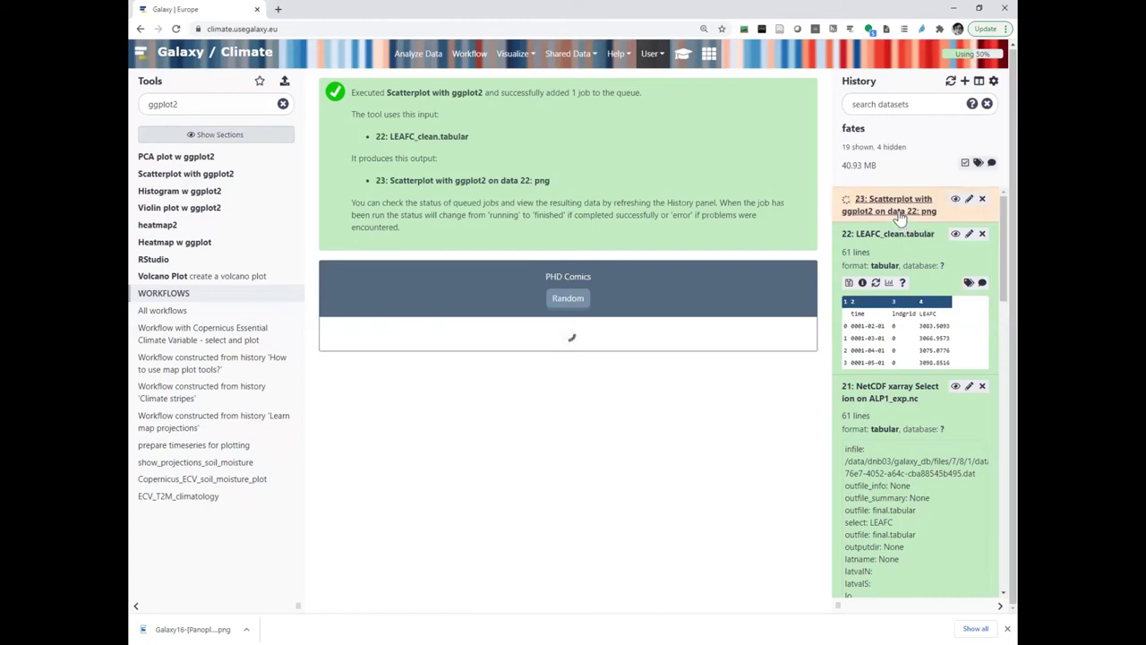
Step: Display the generated LEAFC scatterplot, and download and open its PNG file
{"action": "left_click", "coordinate": [898, 217]}
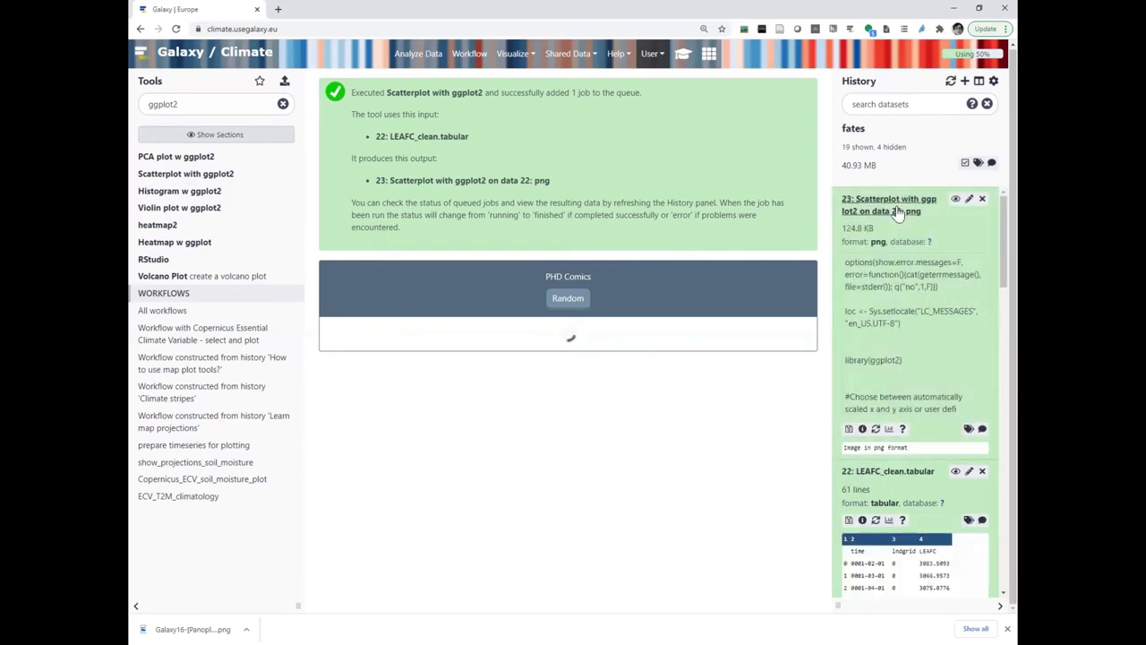
{"action": "left_click", "coordinate": [955, 201]}
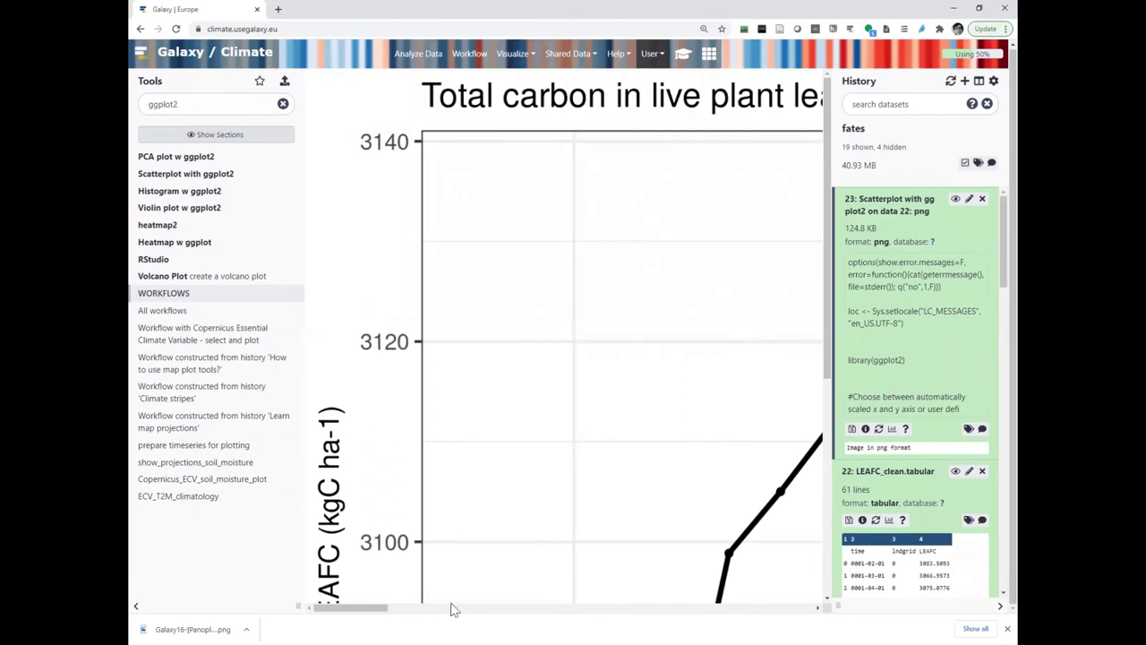
{"action": "left_click_drag", "start_coordinate": [385, 608], "coordinate": [583, 602]}
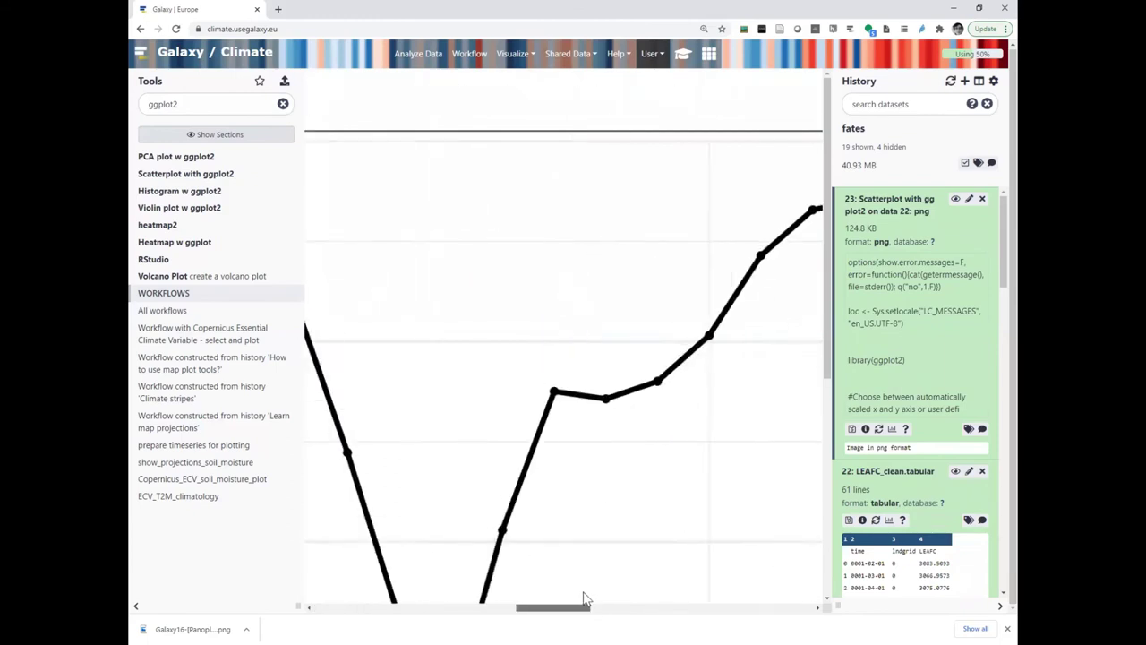
{"action": "left_click", "coordinate": [851, 429]}
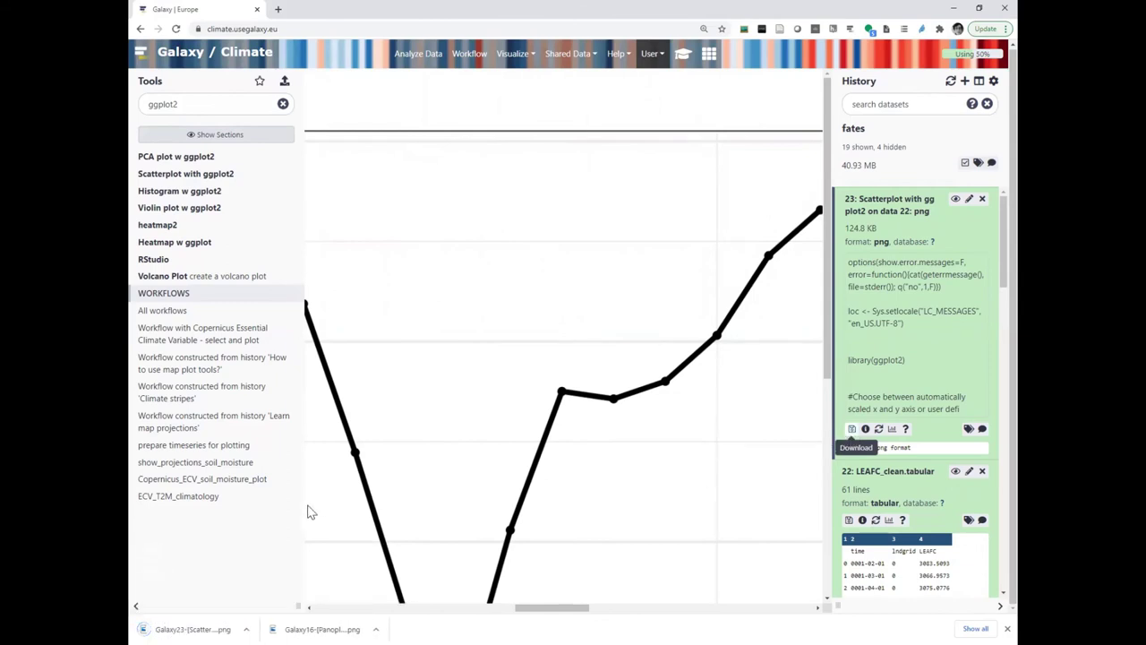
{"action": "left_click", "coordinate": [192, 629]}
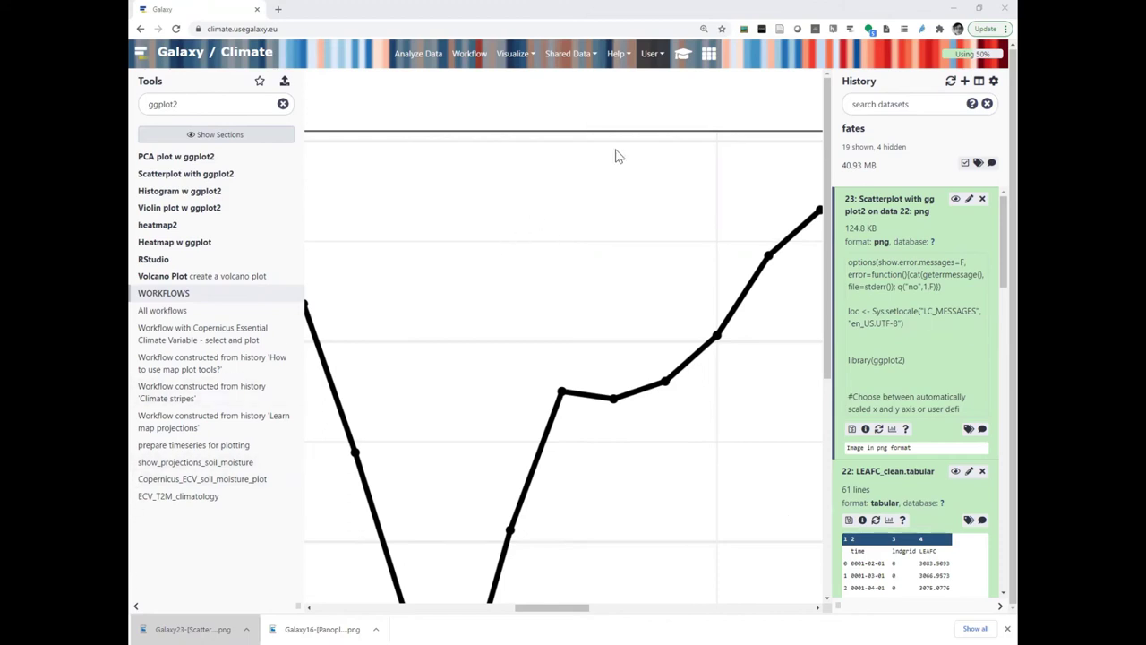
Step: Open the FATES training tutorial and read the hands-on instructions for converting the analysis history into a Galaxy workflow
{"action": "left_click", "coordinate": [682, 58]}
{"action": "scroll", "coordinate": [618, 251], "scroll_direction": "down", "scroll_amount": 7}
{"action": "scroll", "coordinate": [616, 266], "scroll_direction": "down", "scroll_amount": 12}
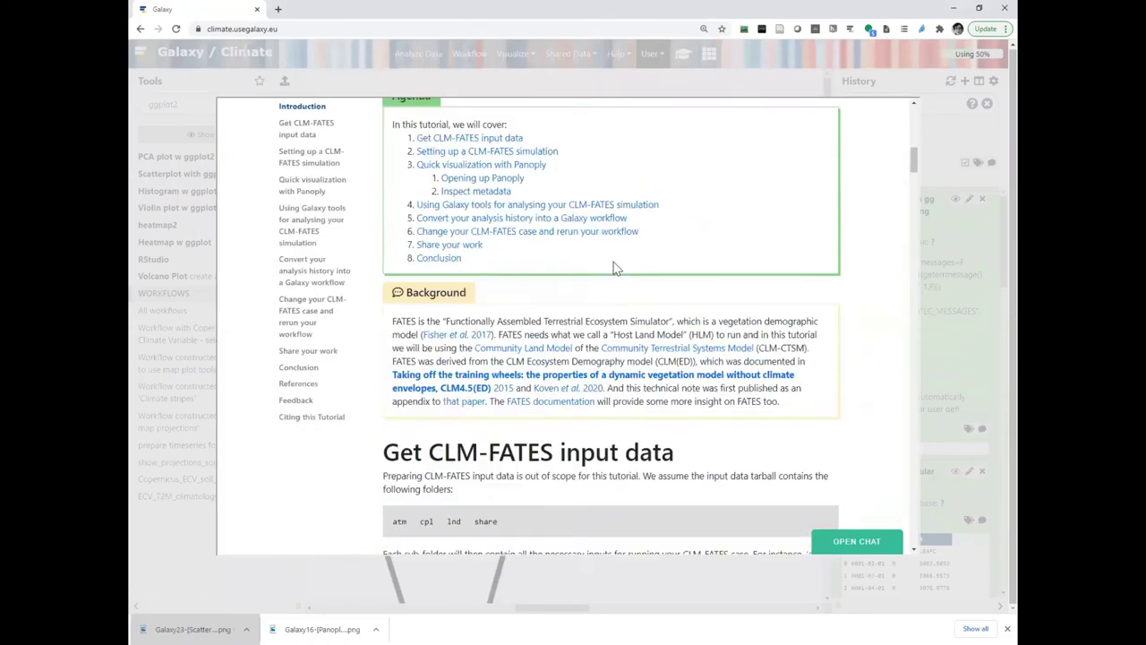
{"action": "scroll", "coordinate": [614, 261], "scroll_direction": "down", "scroll_amount": 20}
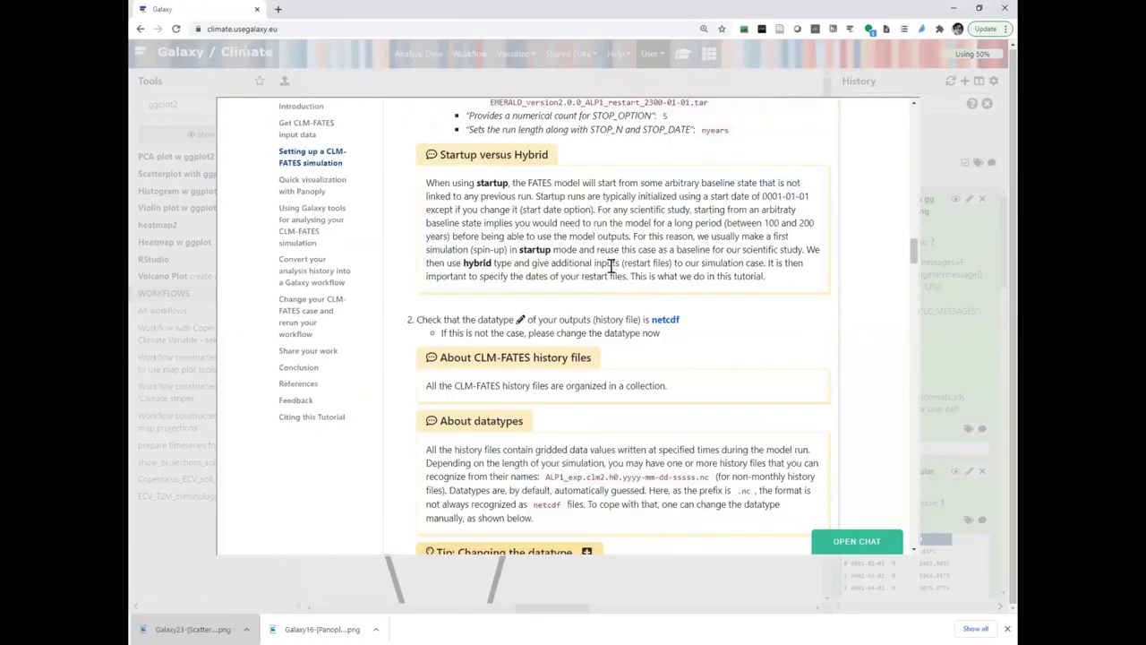
{"action": "scroll", "coordinate": [608, 273], "scroll_direction": "down", "scroll_amount": 8}
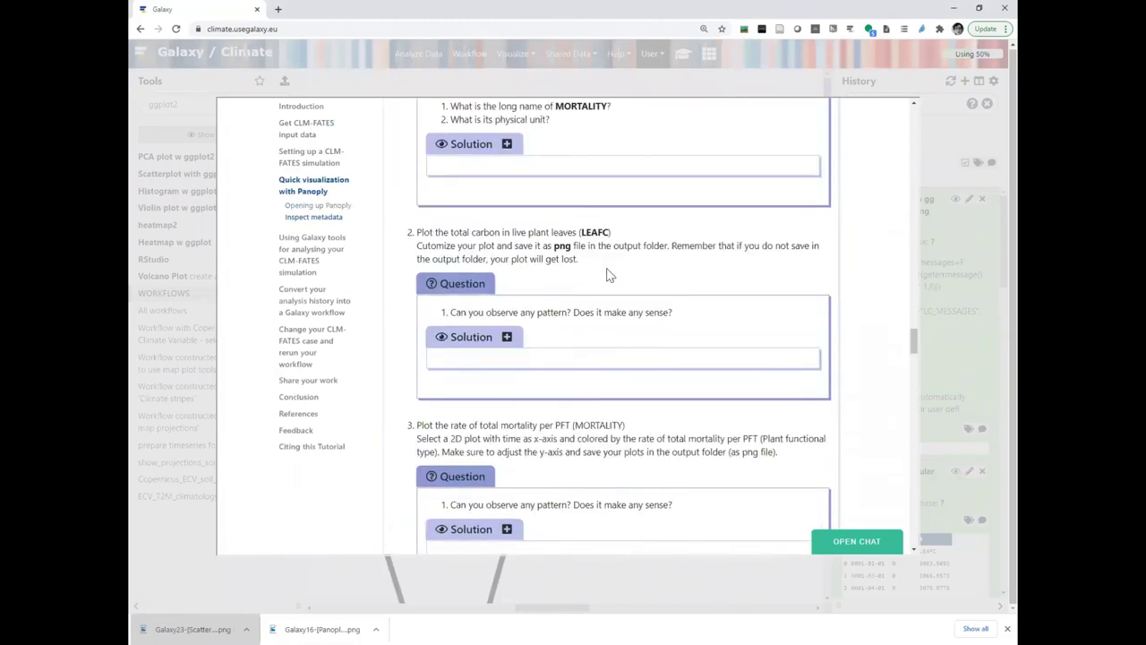
{"action": "scroll", "coordinate": [607, 275], "scroll_direction": "down", "scroll_amount": 12}
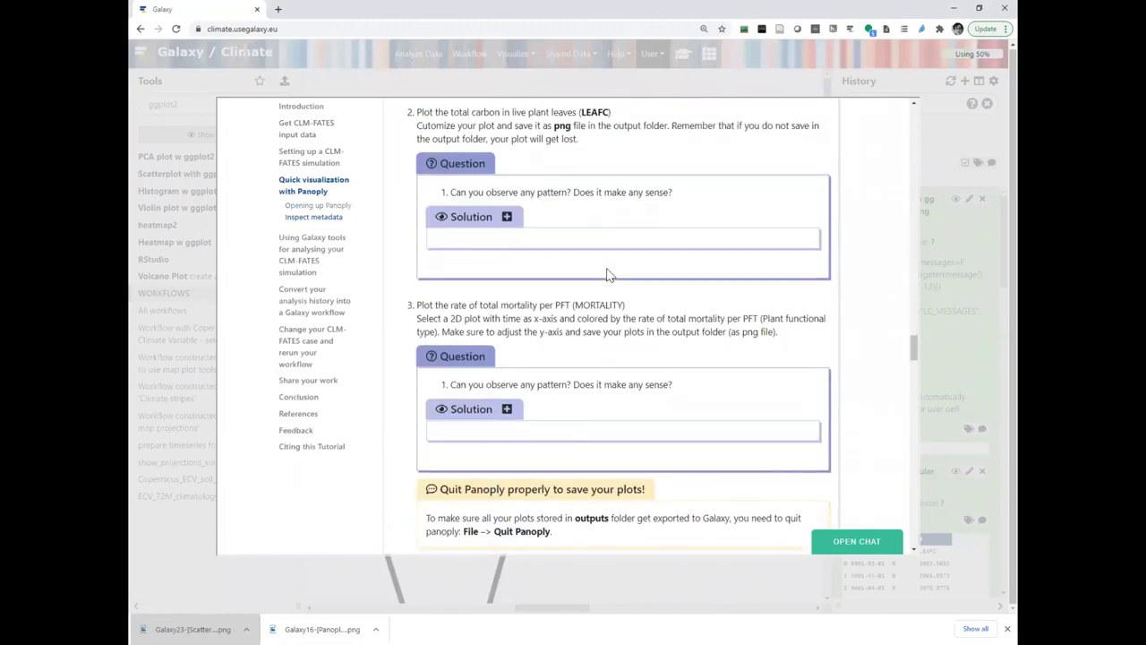
{"action": "scroll", "coordinate": [606, 274], "scroll_direction": "down", "scroll_amount": 1}
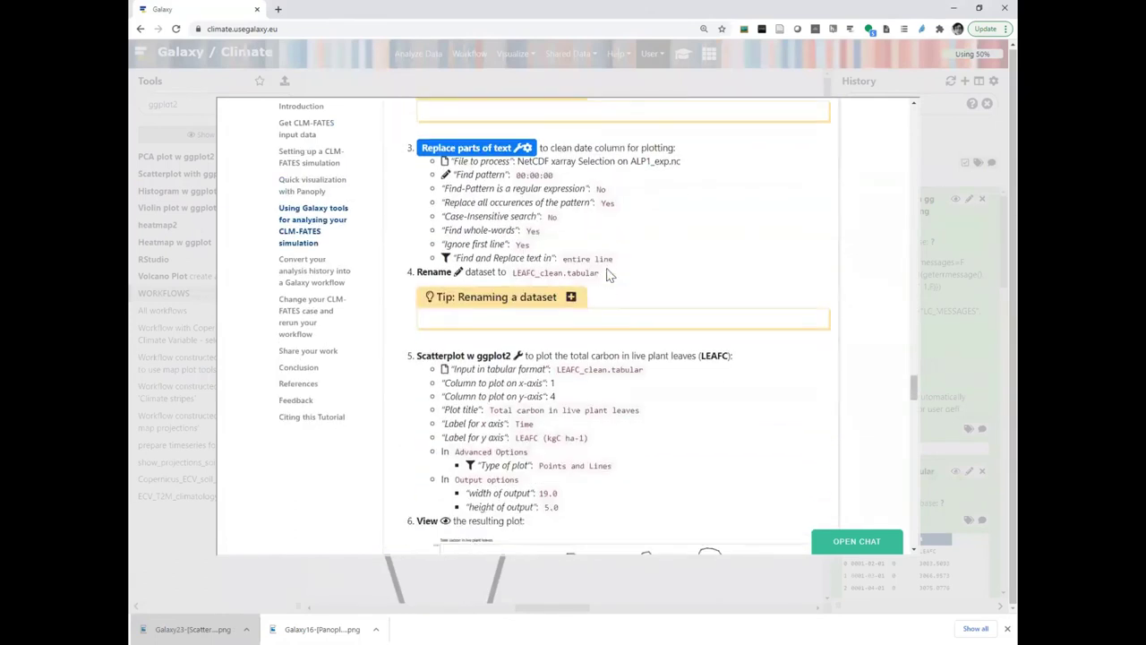
{"action": "scroll", "coordinate": [609, 275], "scroll_direction": "down", "scroll_amount": 3}
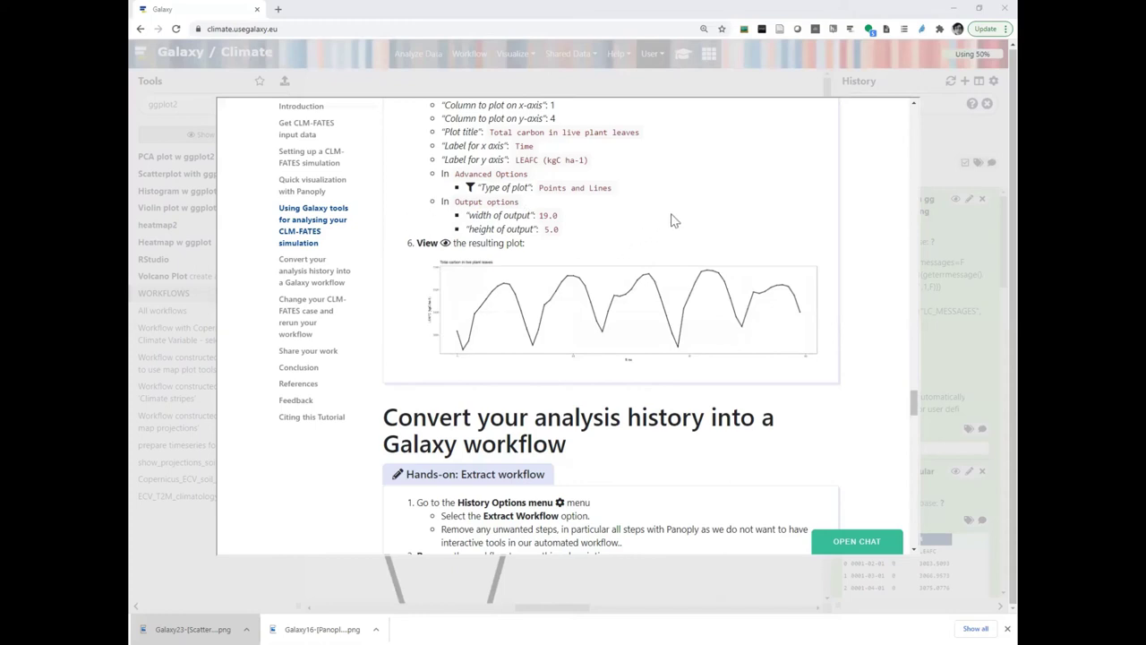
{"action": "scroll", "coordinate": [674, 222], "scroll_direction": "down", "scroll_amount": 2}
{"action": "scroll", "coordinate": [674, 221], "scroll_direction": "down", "scroll_amount": 2}
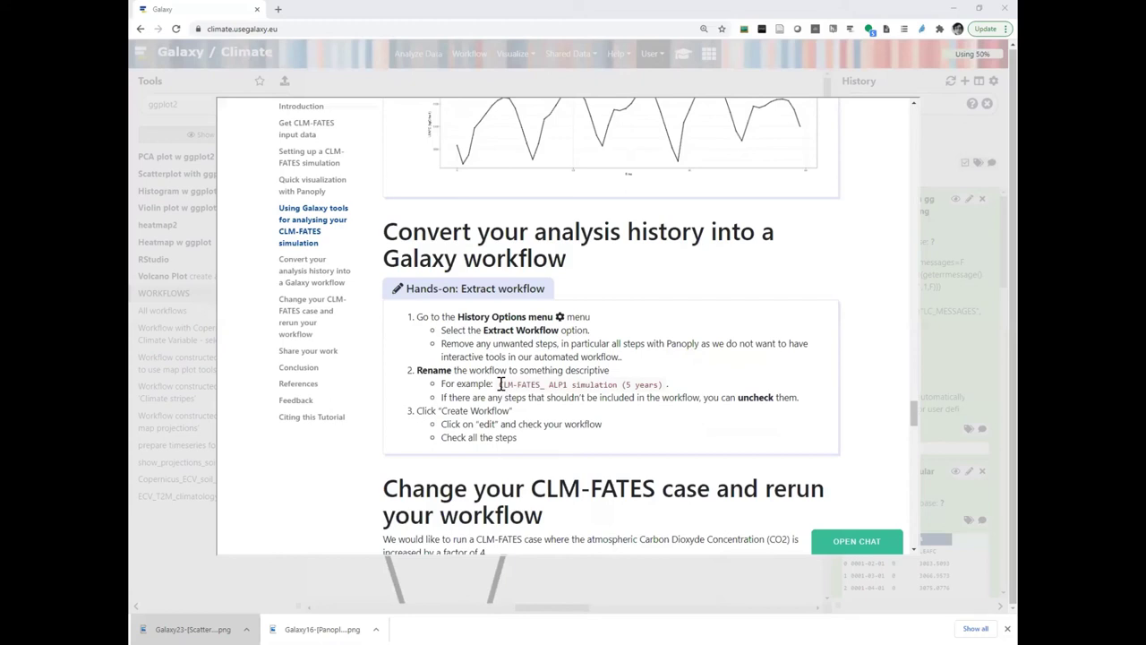
Step: Copy the example workflow name "CLM-FATES_ ALP1 simulation (5 years)" from the tutorial and return to the analysis history
{"action": "left_click_drag", "start_coordinate": [500, 384], "coordinate": [666, 385]}
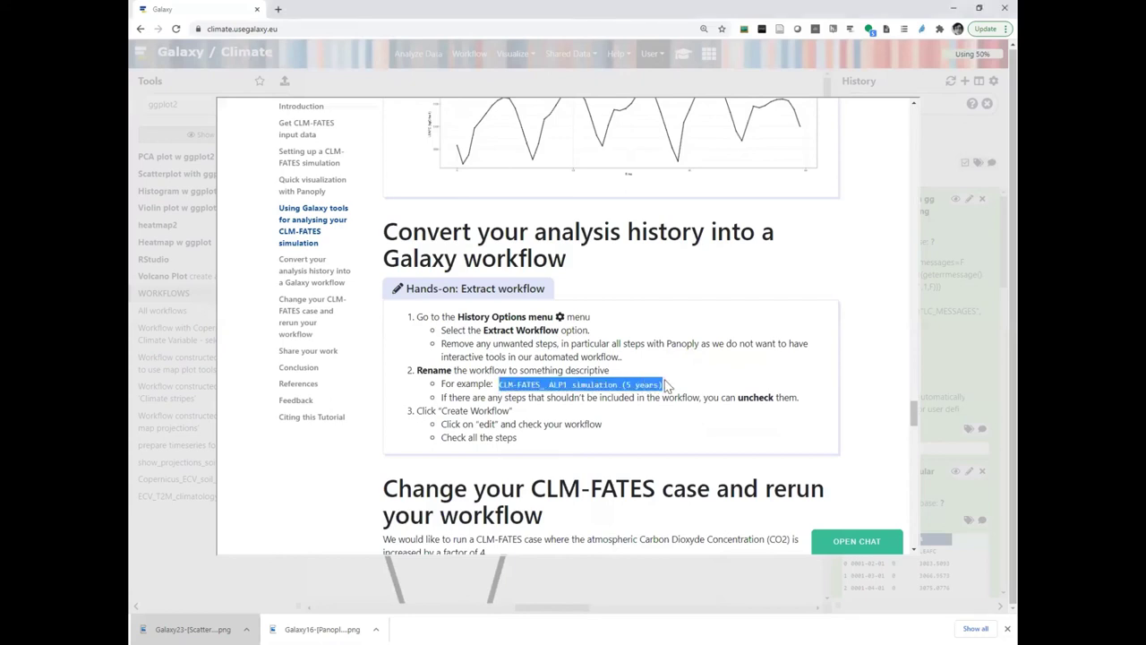
{"action": "right_click", "coordinate": [665, 385]}
{"action": "left_click", "coordinate": [555, 396]}
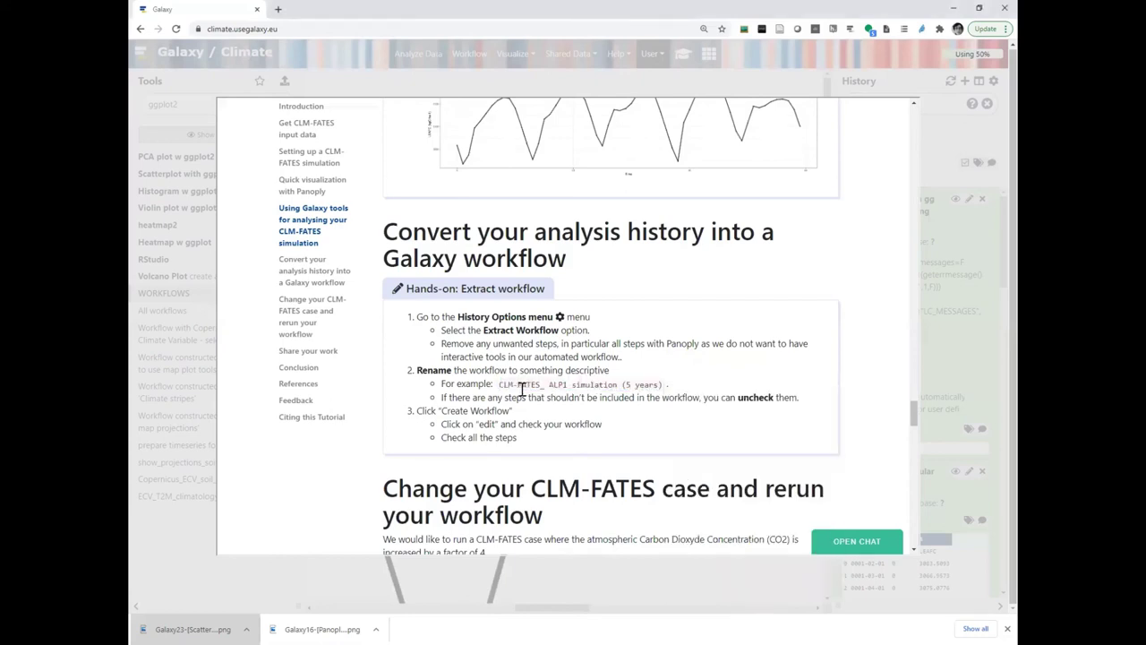
{"action": "left_click_drag", "start_coordinate": [499, 384], "coordinate": [665, 385]}
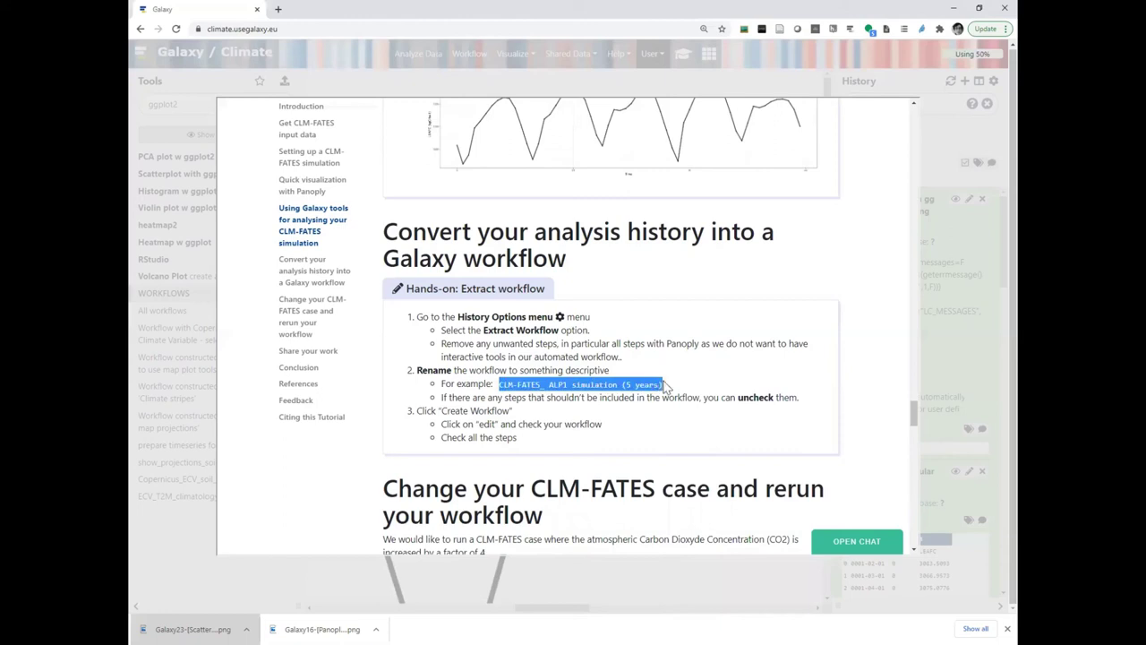
{"action": "right_click", "coordinate": [667, 383]}
{"action": "left_click", "coordinate": [702, 392]}
{"action": "left_click", "coordinate": [716, 385]}
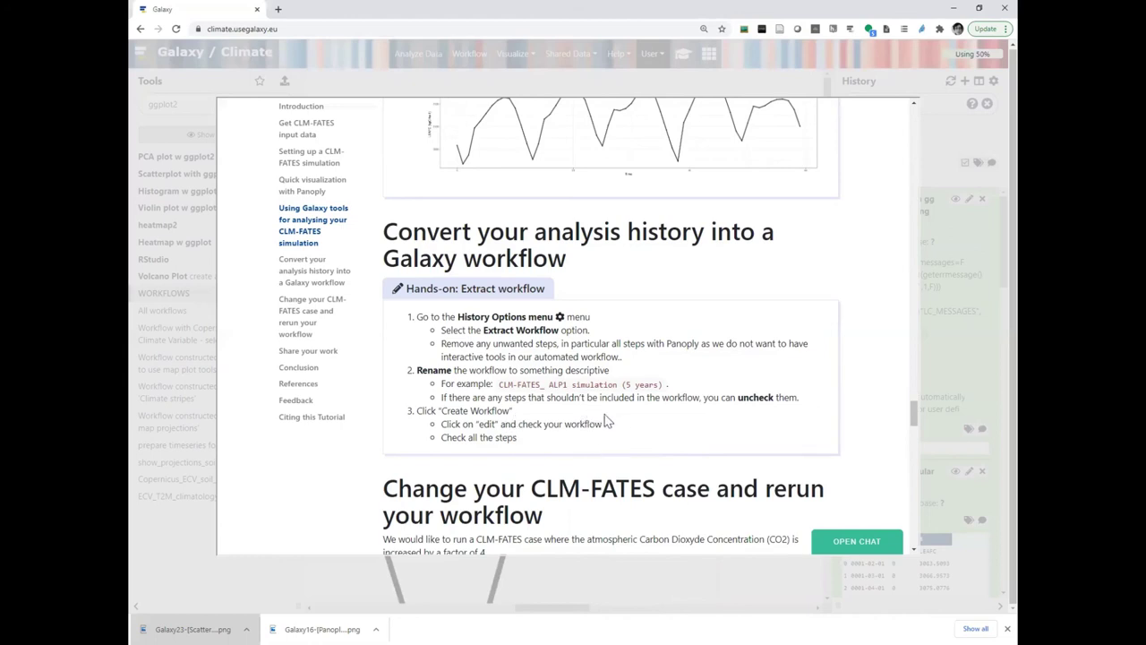
{"action": "left_click", "coordinate": [940, 123]}
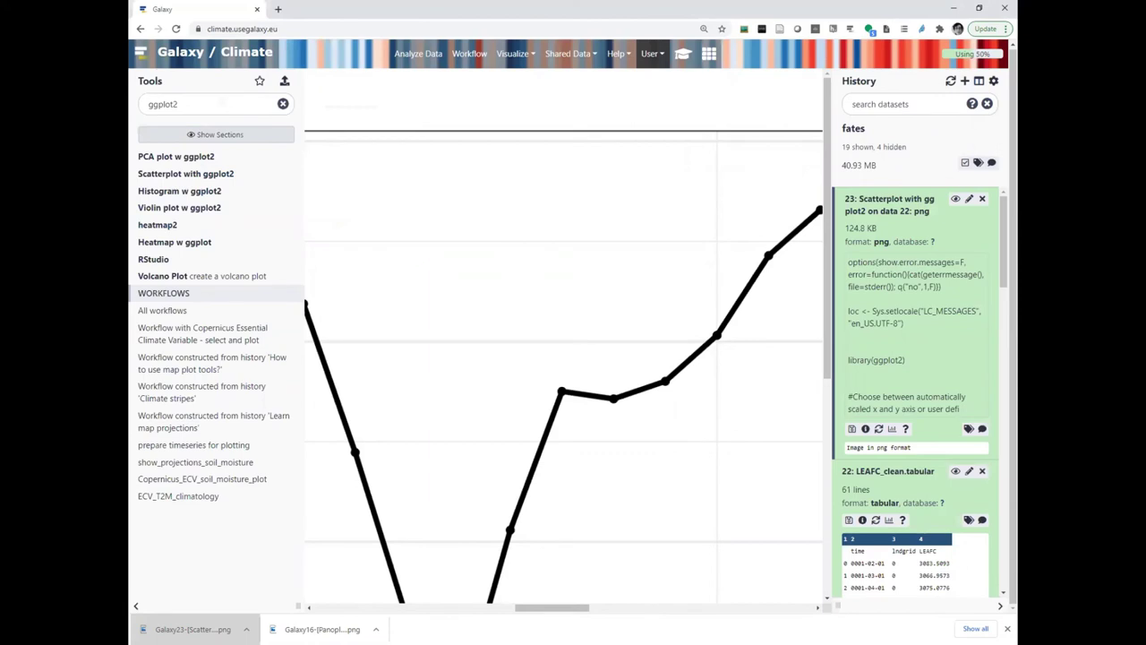
Step: Start extracting a workflow from the fates history and name it "CLM-FATES_ ALP1 simulation (5 years)"
{"action": "left_click", "coordinate": [993, 82]}
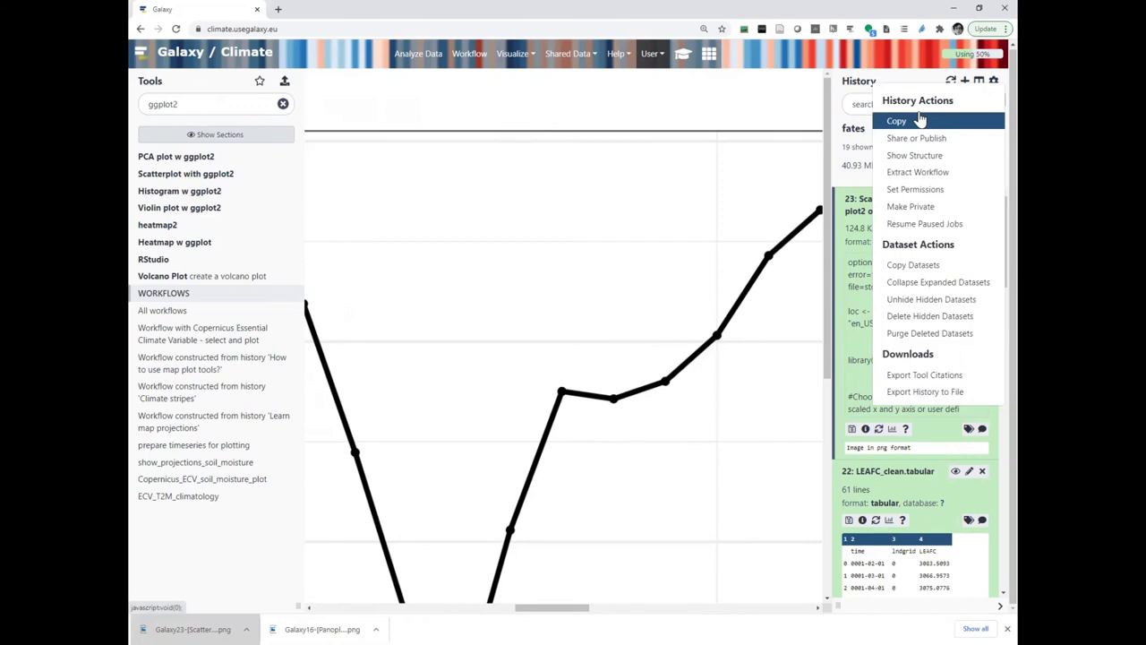
{"action": "left_click", "coordinate": [922, 172]}
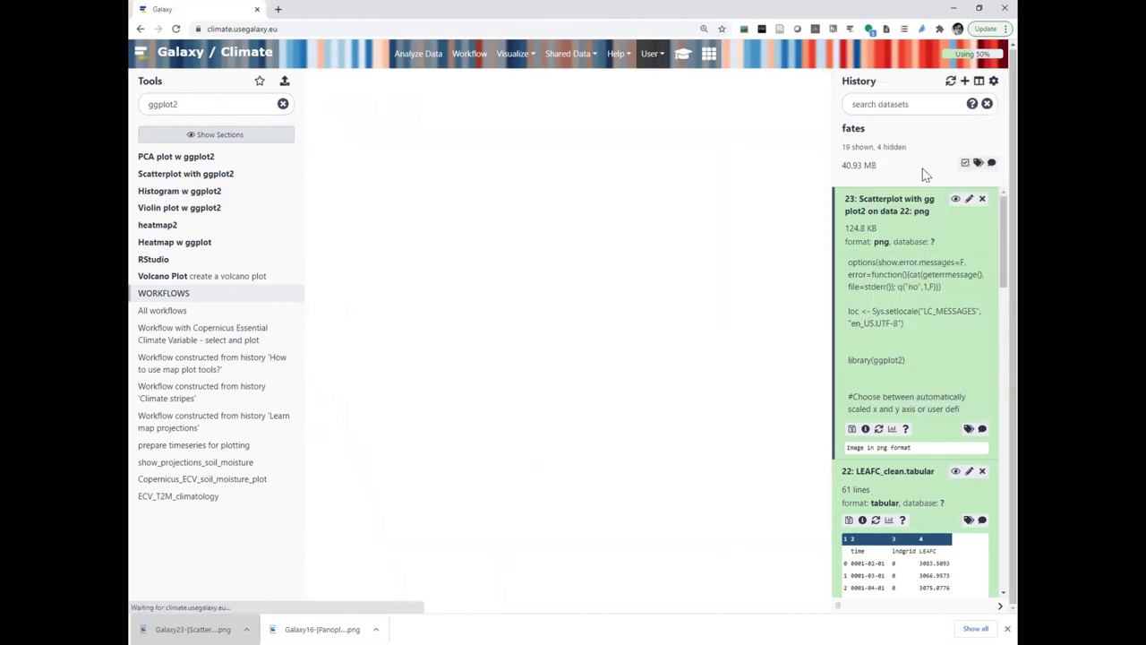
{"action": "left_click_drag", "start_coordinate": [483, 154], "coordinate": [303, 147]}
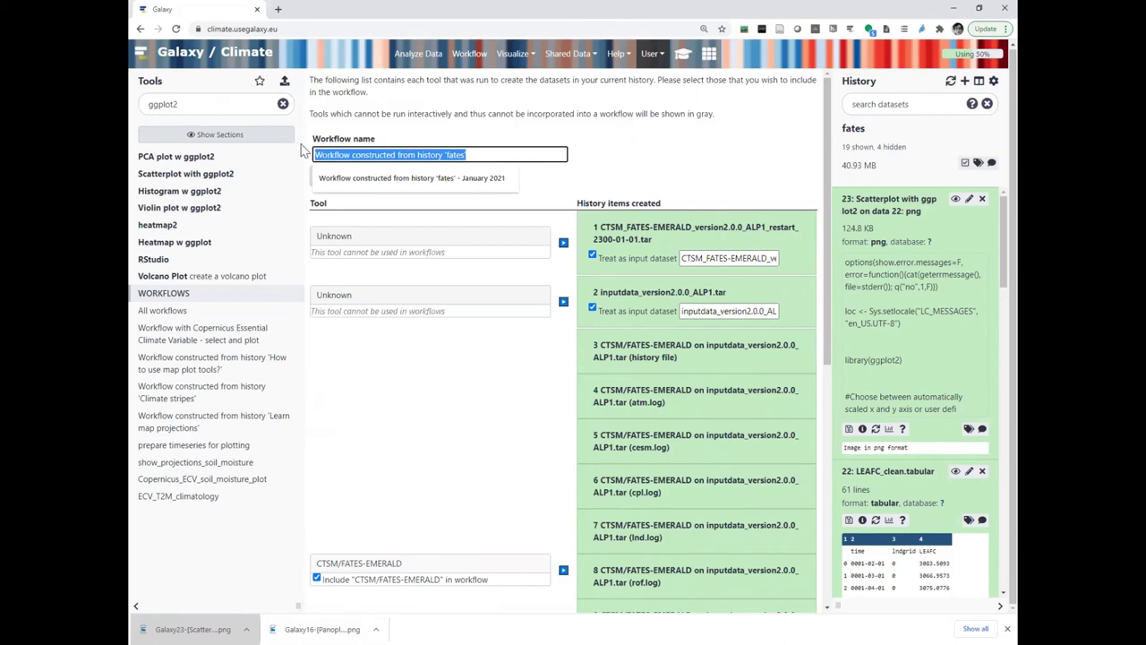
{"action": "key", "text": "ctrl+v"}
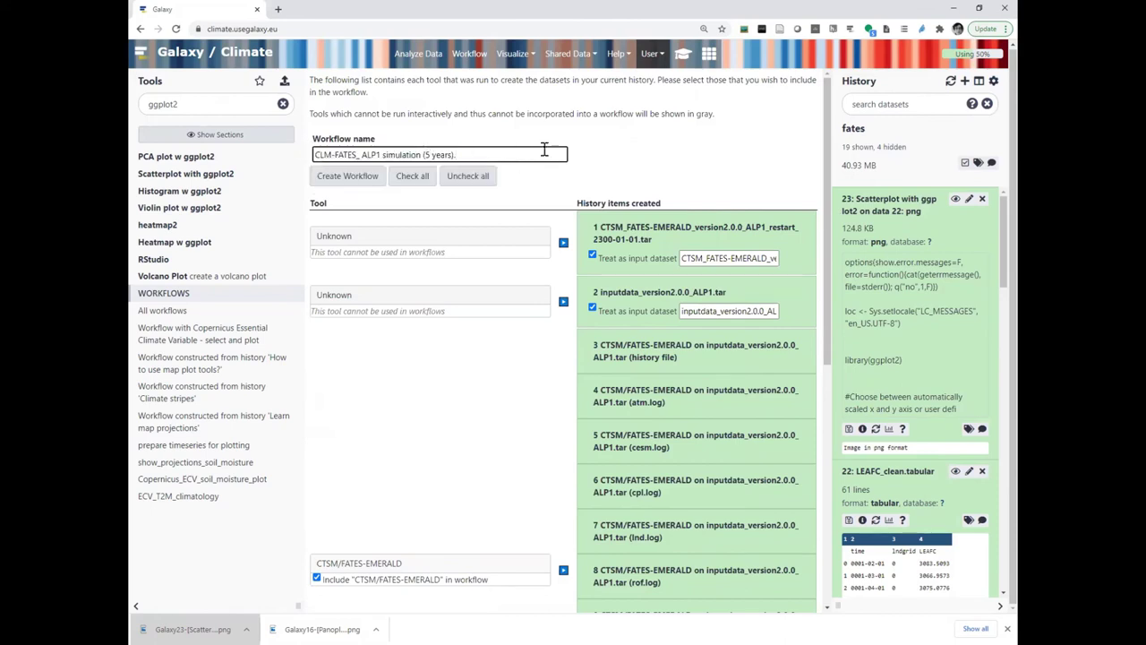
{"action": "key", "text": "BackSpace"}
Step: Review the tools and input datasets to include, exclude Panoply, and create the workflow
{"action": "scroll", "coordinate": [533, 338], "scroll_direction": "down", "scroll_amount": 2}
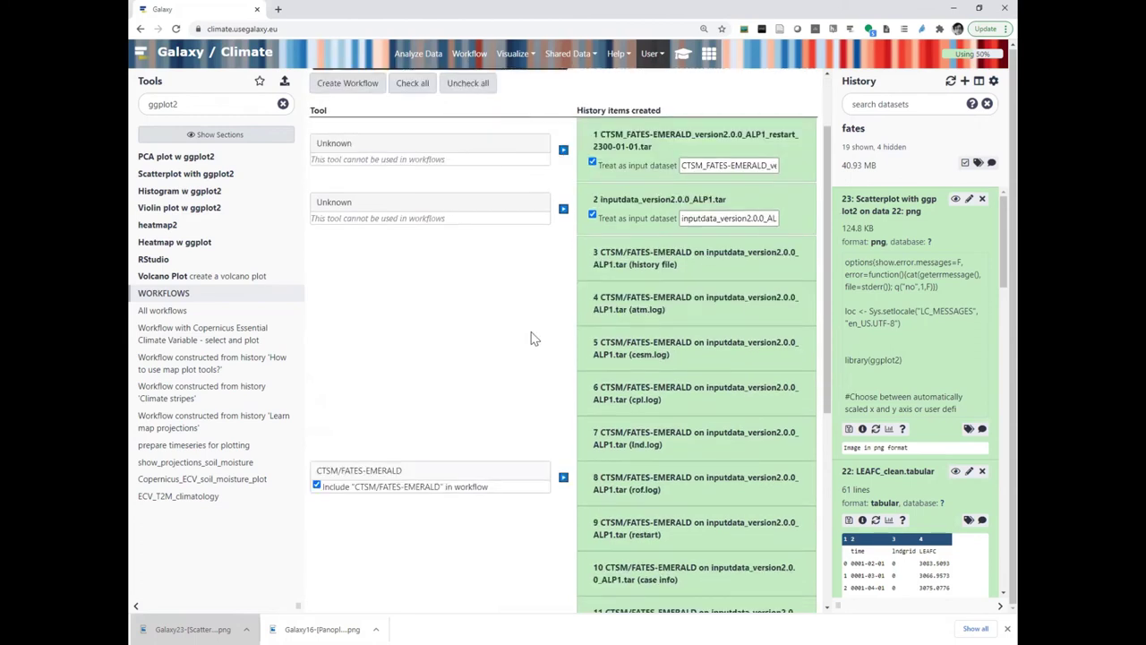
{"action": "scroll", "coordinate": [532, 338], "scroll_direction": "down", "scroll_amount": 4}
{"action": "scroll", "coordinate": [533, 336], "scroll_direction": "up", "scroll_amount": 6}
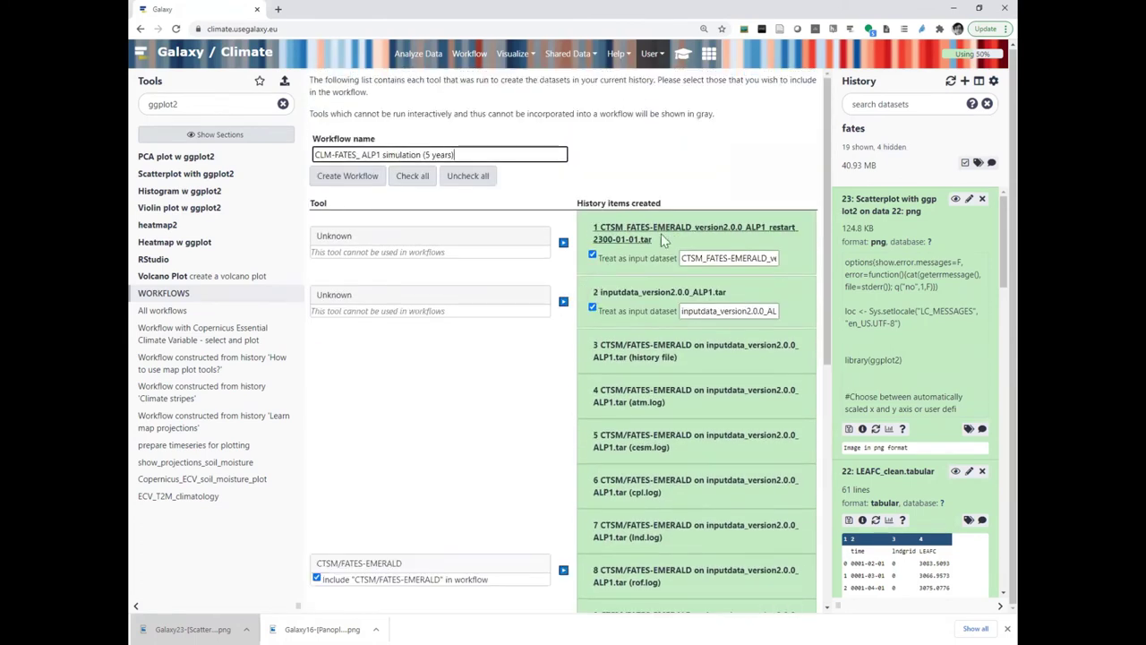
{"action": "scroll", "coordinate": [573, 419], "scroll_direction": "down", "scroll_amount": 4}
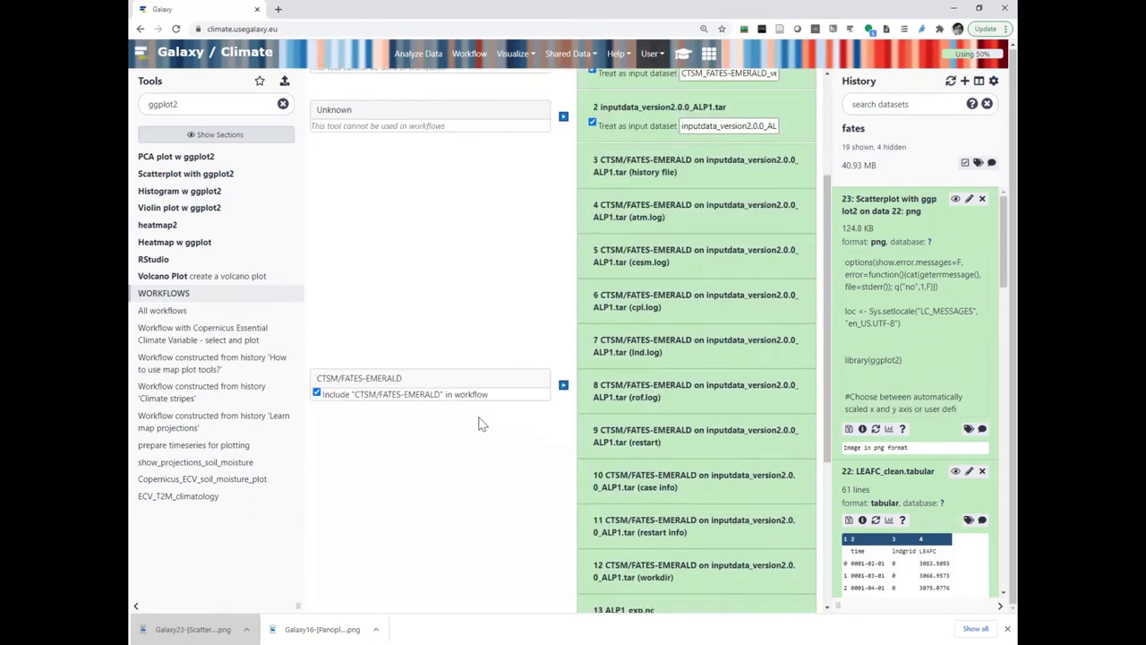
{"action": "scroll", "coordinate": [515, 421], "scroll_direction": "down", "scroll_amount": 4}
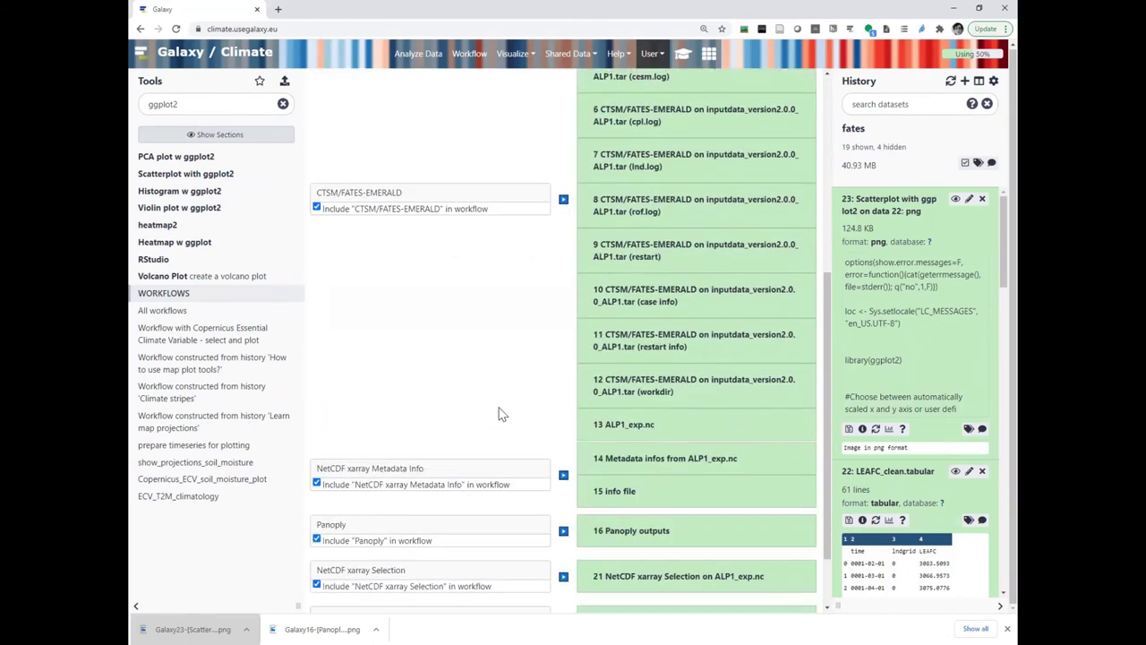
{"action": "scroll", "coordinate": [502, 411], "scroll_direction": "down", "scroll_amount": 2}
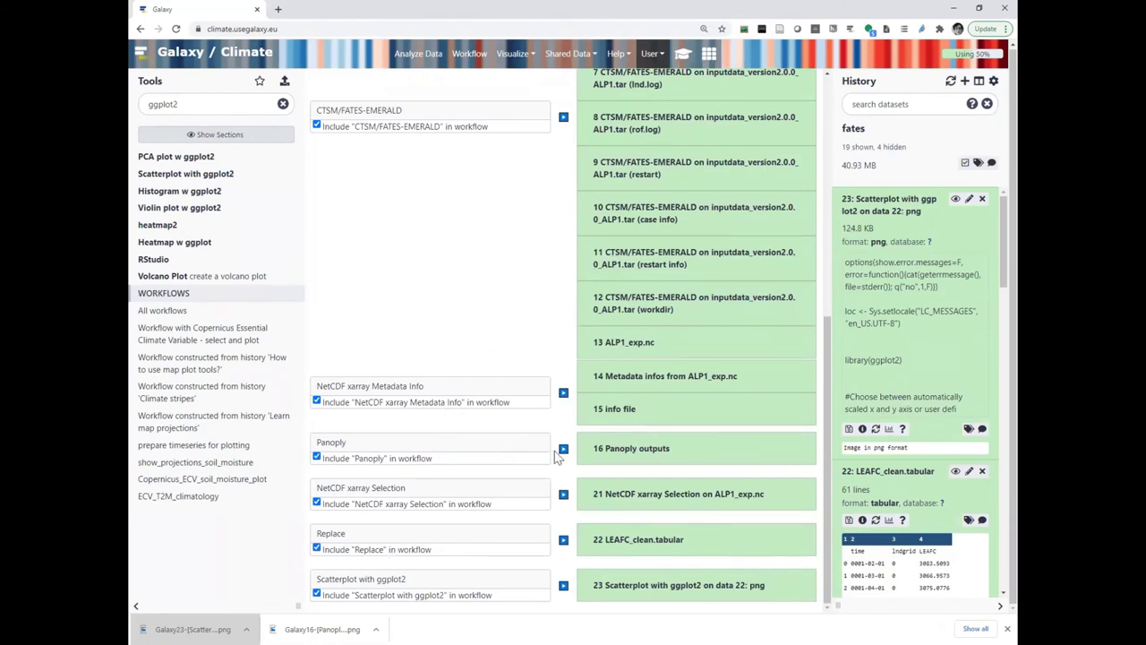
{"action": "left_click", "coordinate": [316, 458]}
{"action": "scroll", "coordinate": [440, 392], "scroll_direction": "up", "scroll_amount": 5}
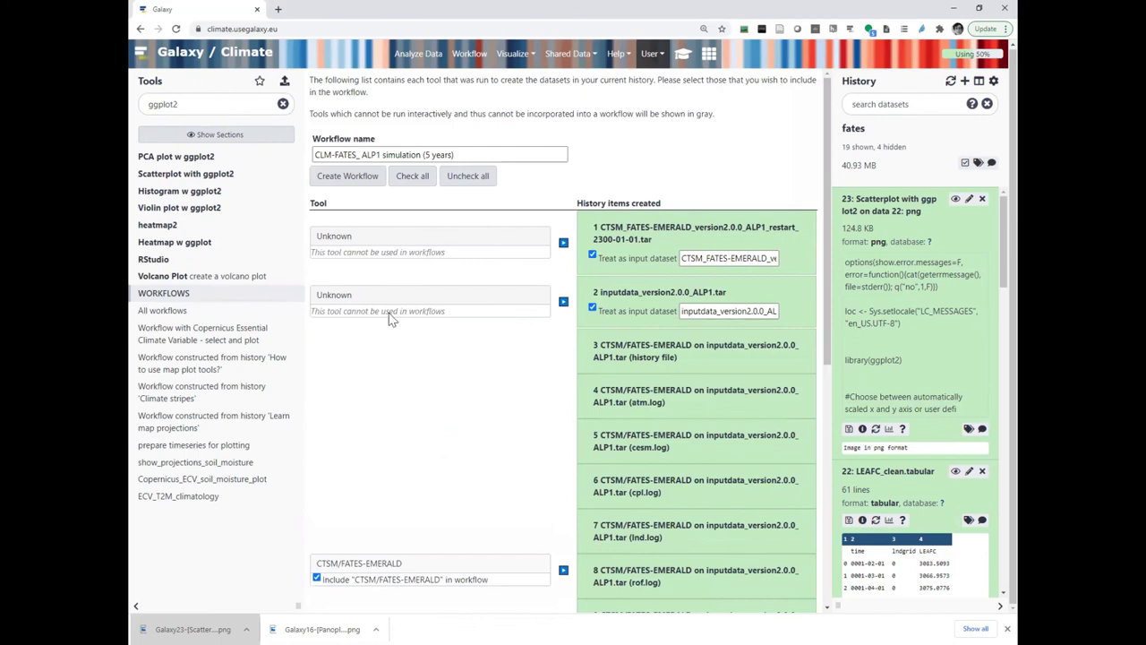
{"action": "left_click", "coordinate": [341, 182]}
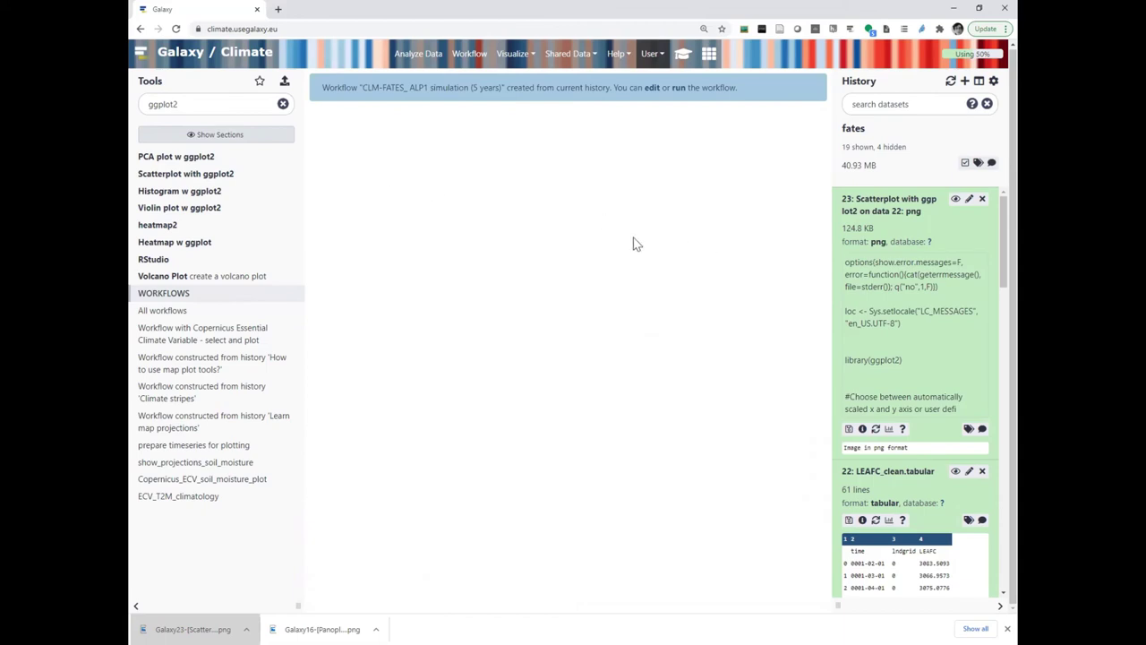
Step: Open the new workflow for editing and arrange its two inputs with the inputdata dataset above the restart dataset
{"action": "left_click", "coordinate": [650, 88]}
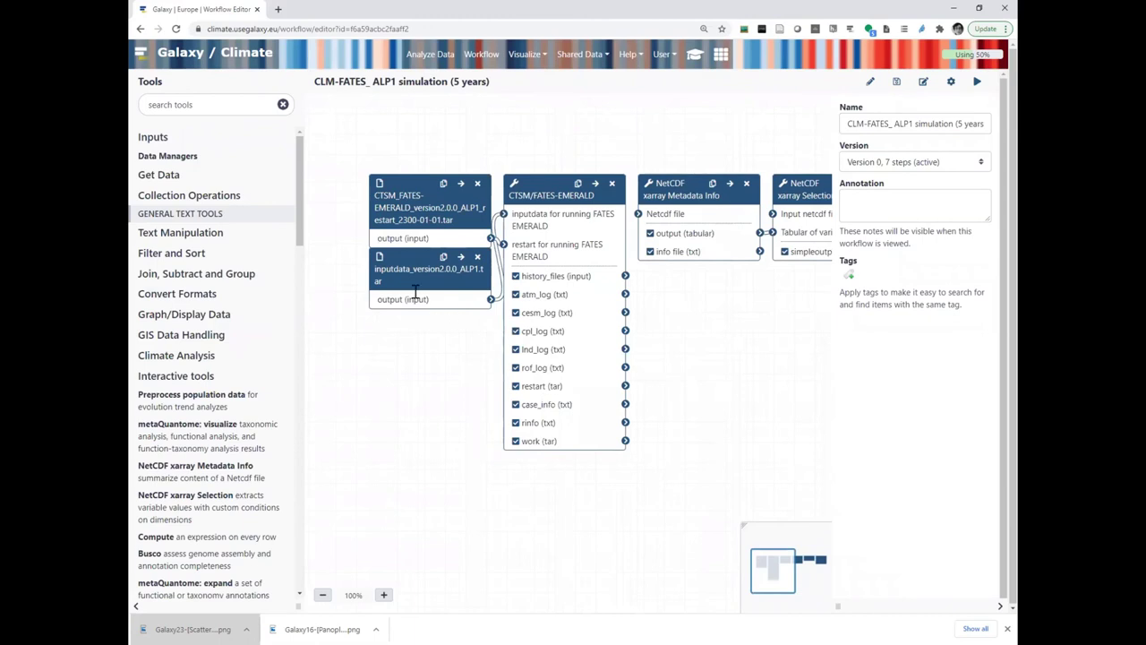
{"action": "left_click_drag", "start_coordinate": [420, 205], "coordinate": [365, 341]}
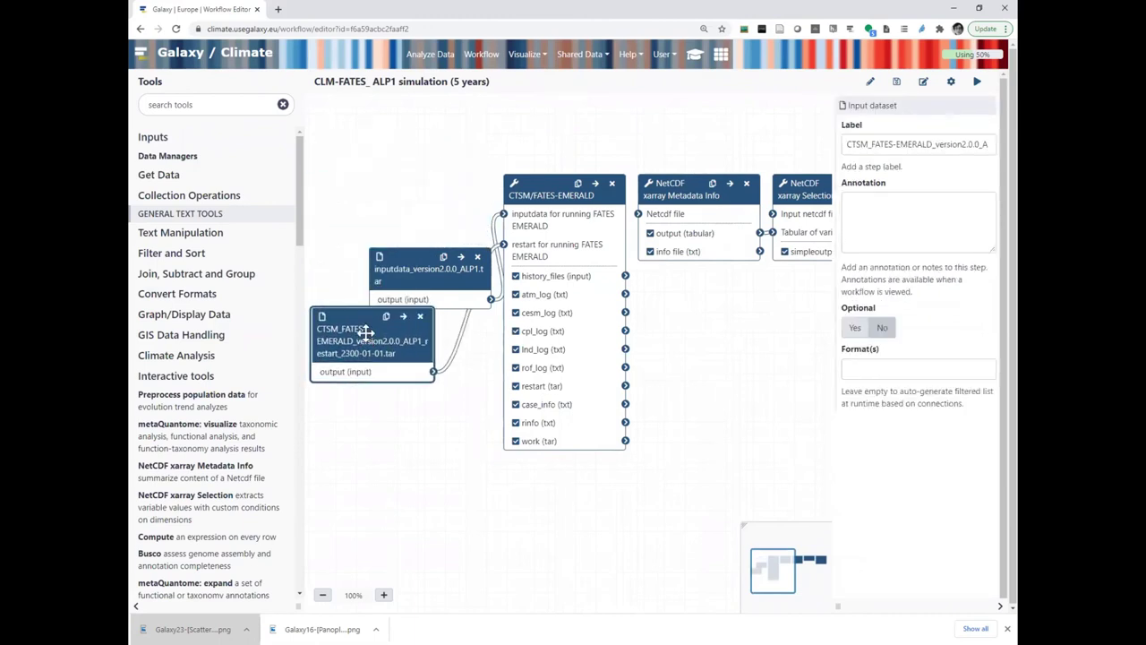
{"action": "left_click_drag", "start_coordinate": [396, 268], "coordinate": [365, 188]}
{"action": "left_click_drag", "start_coordinate": [358, 182], "coordinate": [364, 177]}
{"action": "left_click_drag", "start_coordinate": [359, 320], "coordinate": [380, 241]}
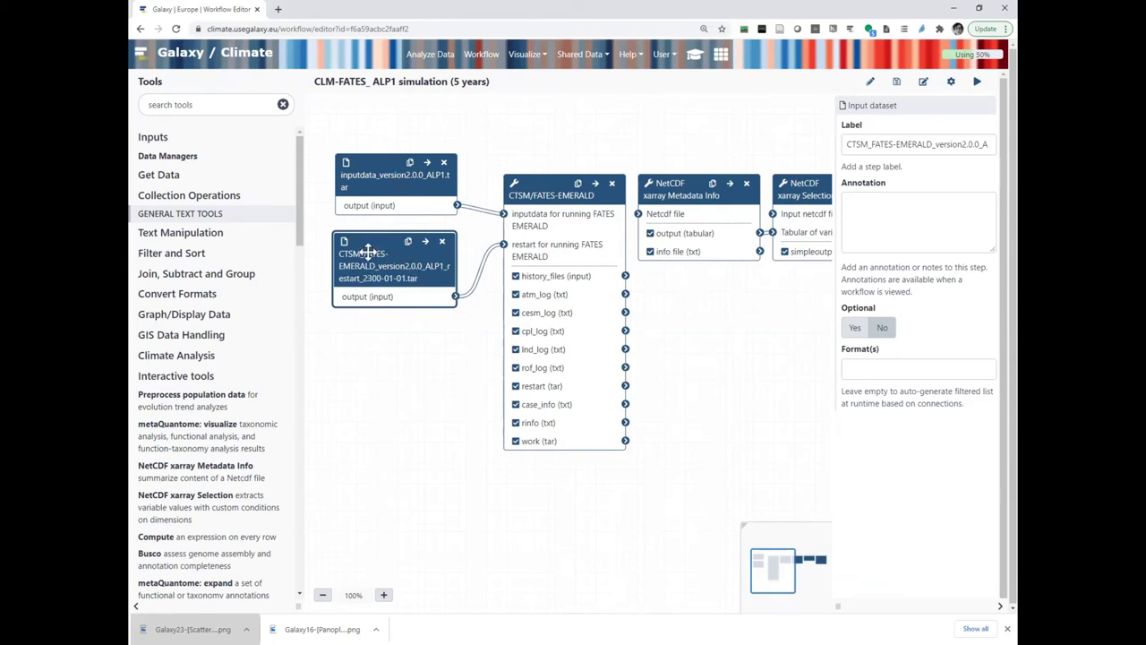
Step: Examine the settings, output options and available sites of the CTSM/FATES-EMERALD step
{"action": "left_click_drag", "start_coordinate": [380, 400], "coordinate": [324, 383]}
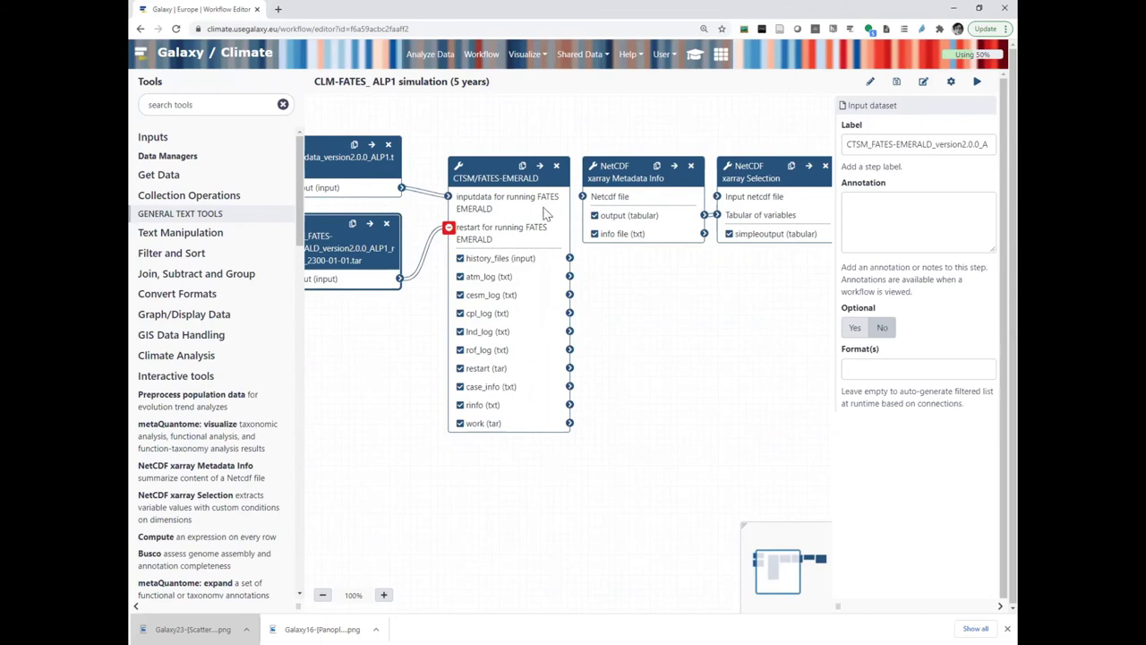
{"action": "left_click", "coordinate": [493, 175]}
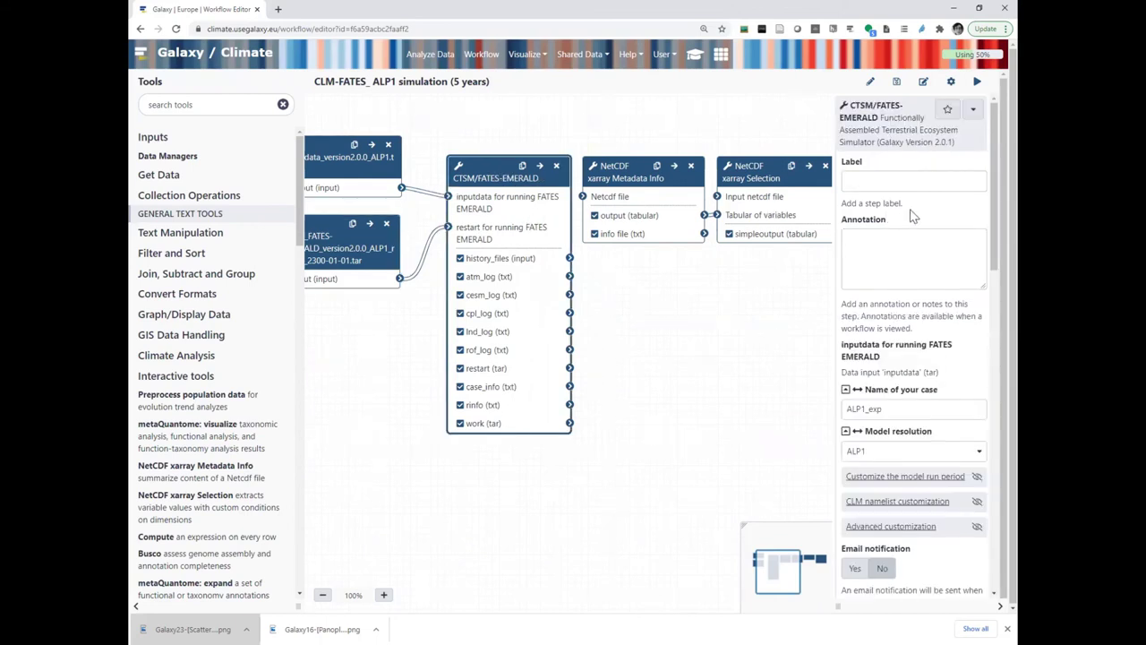
{"action": "scroll", "coordinate": [917, 213], "scroll_direction": "down", "scroll_amount": 4}
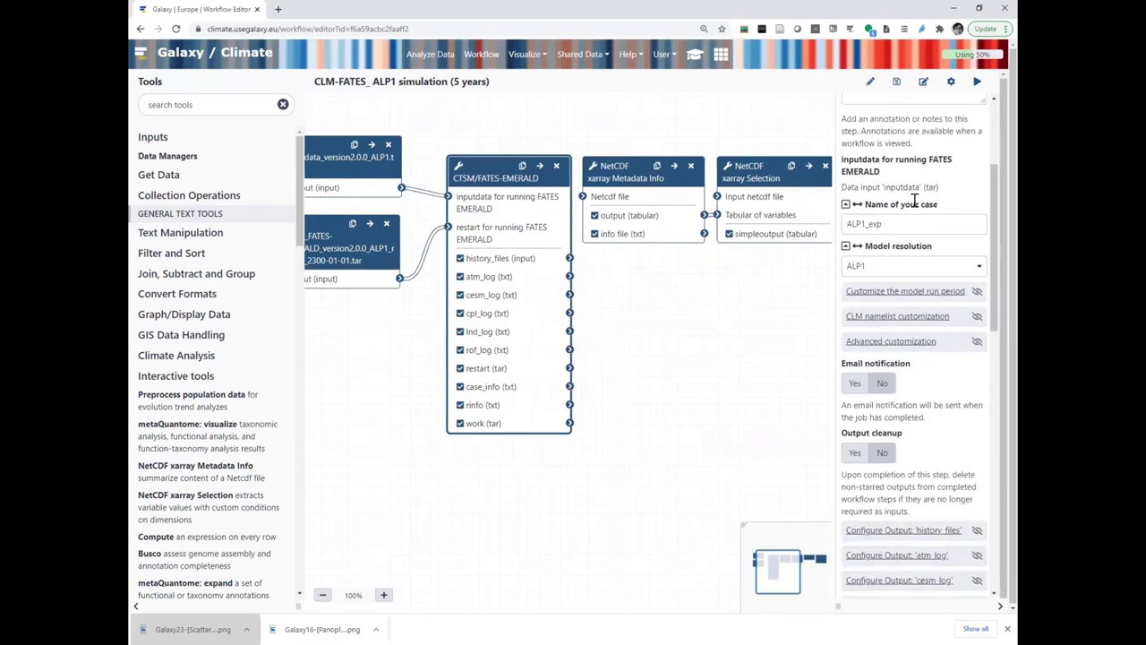
{"action": "scroll", "coordinate": [924, 204], "scroll_direction": "down", "scroll_amount": 14}
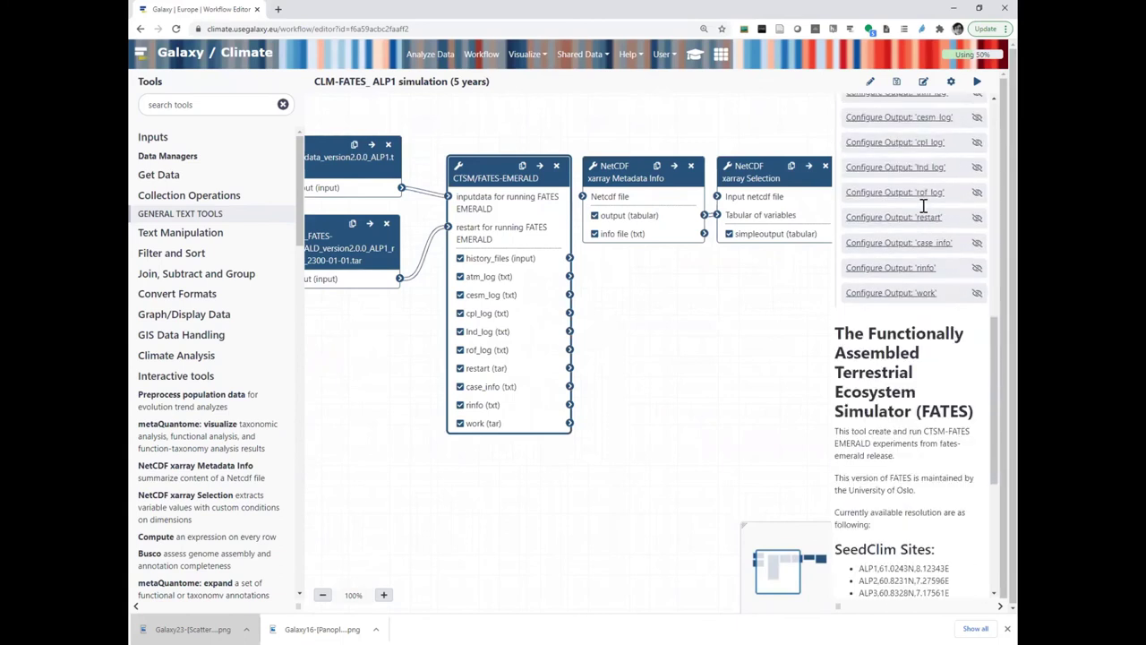
{"action": "scroll", "coordinate": [924, 206], "scroll_direction": "down", "scroll_amount": 3}
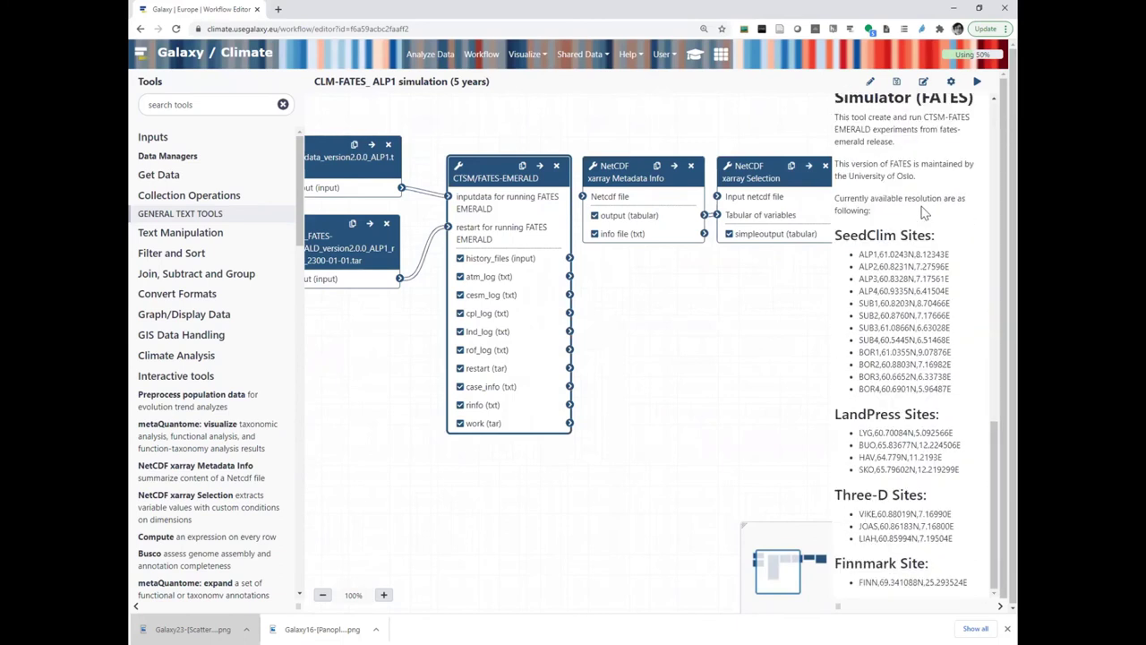
Step: Spread out the NetCDF xarray Selection, Metadata Info, Replace and Scatterplot steps, placing Metadata Info below xarray Selection
{"action": "left_click_drag", "start_coordinate": [775, 299], "coordinate": [638, 333]}
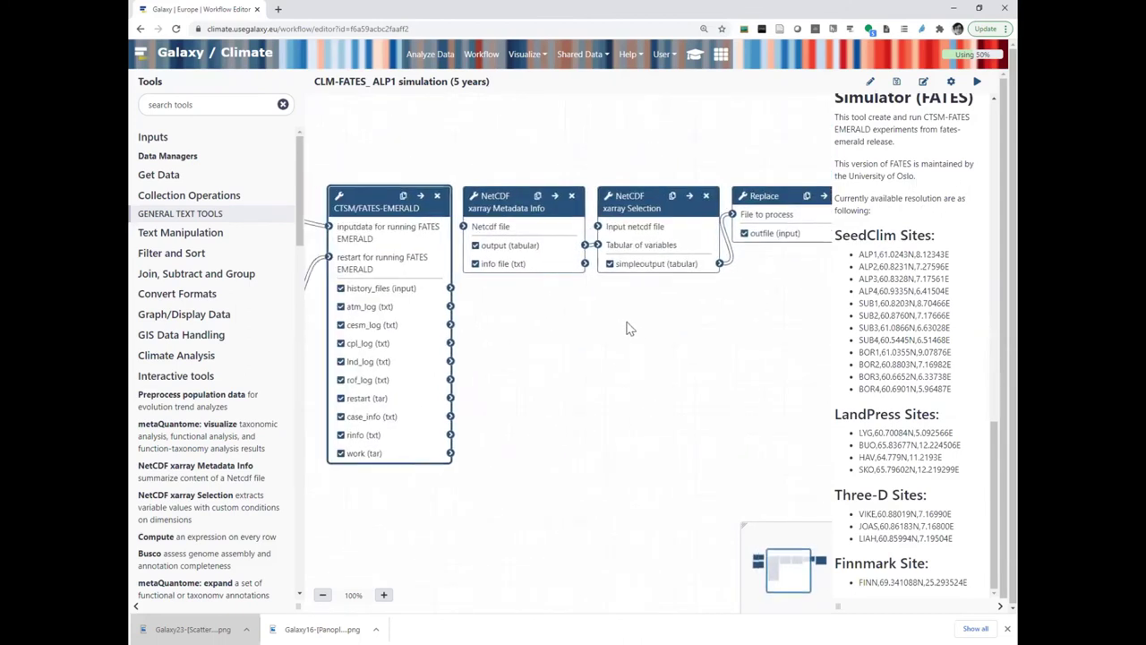
{"action": "left_click_drag", "start_coordinate": [644, 193], "coordinate": [679, 138]}
{"action": "left_click_drag", "start_coordinate": [523, 205], "coordinate": [569, 273]}
{"action": "left_click_drag", "start_coordinate": [707, 154], "coordinate": [678, 133]}
{"action": "left_click_drag", "start_coordinate": [766, 199], "coordinate": [784, 147]}
{"action": "left_click_drag", "start_coordinate": [751, 322], "coordinate": [565, 352]}
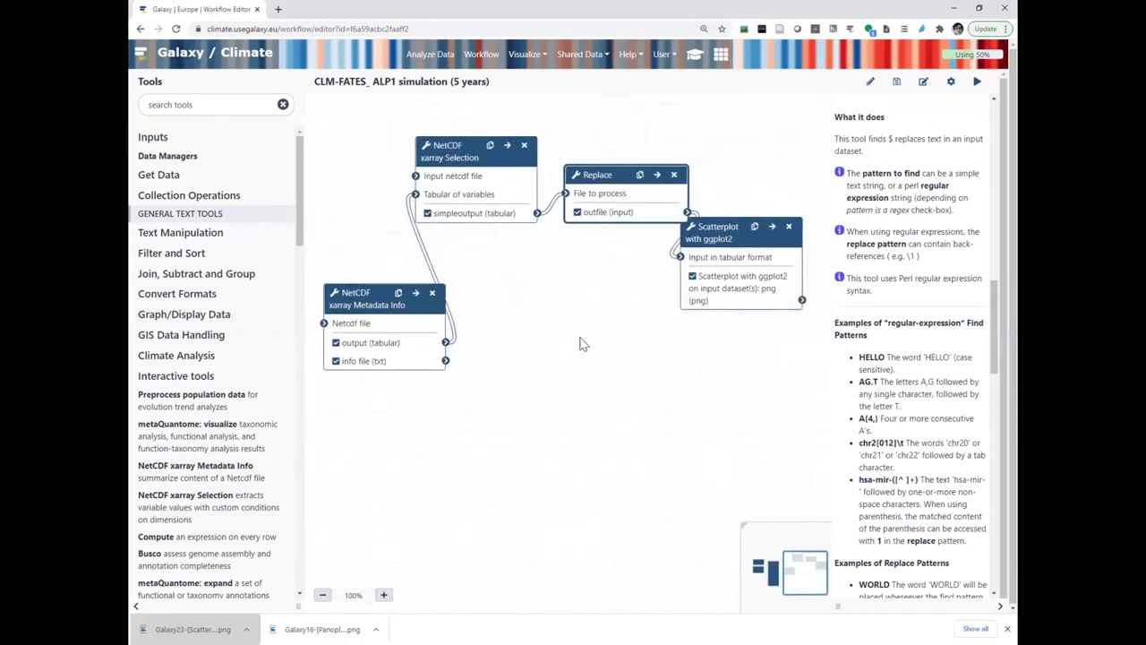
{"action": "left_click_drag", "start_coordinate": [756, 231], "coordinate": [816, 225]}
{"action": "left_click_drag", "start_coordinate": [631, 300], "coordinate": [814, 325]}
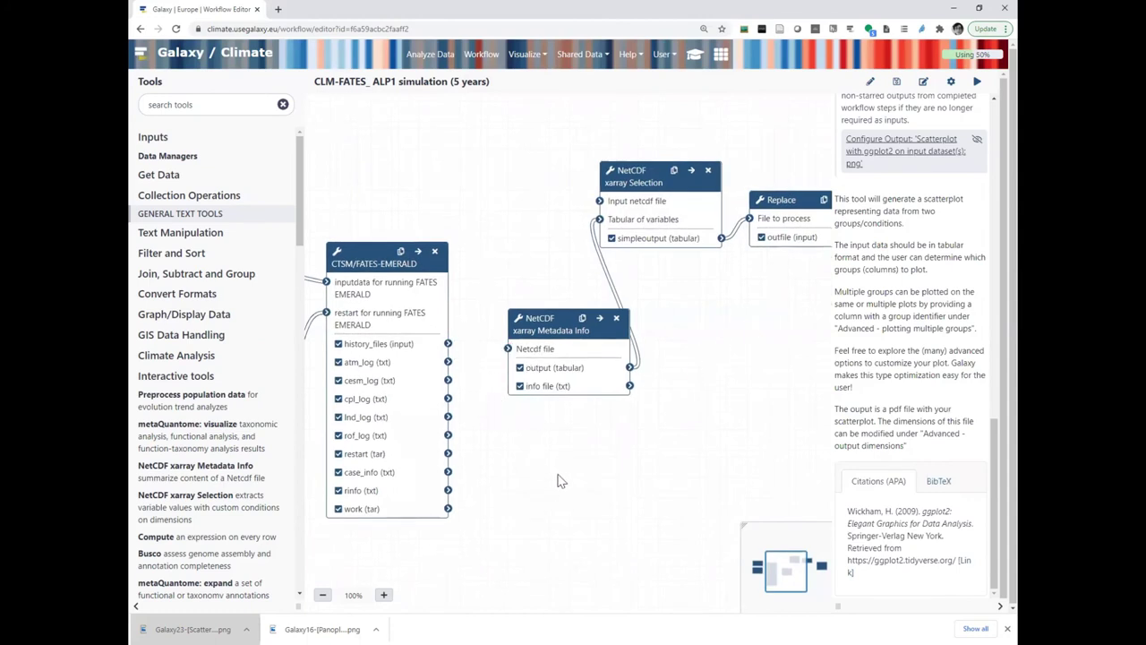
{"action": "left_click_drag", "start_coordinate": [558, 478], "coordinate": [651, 457]}
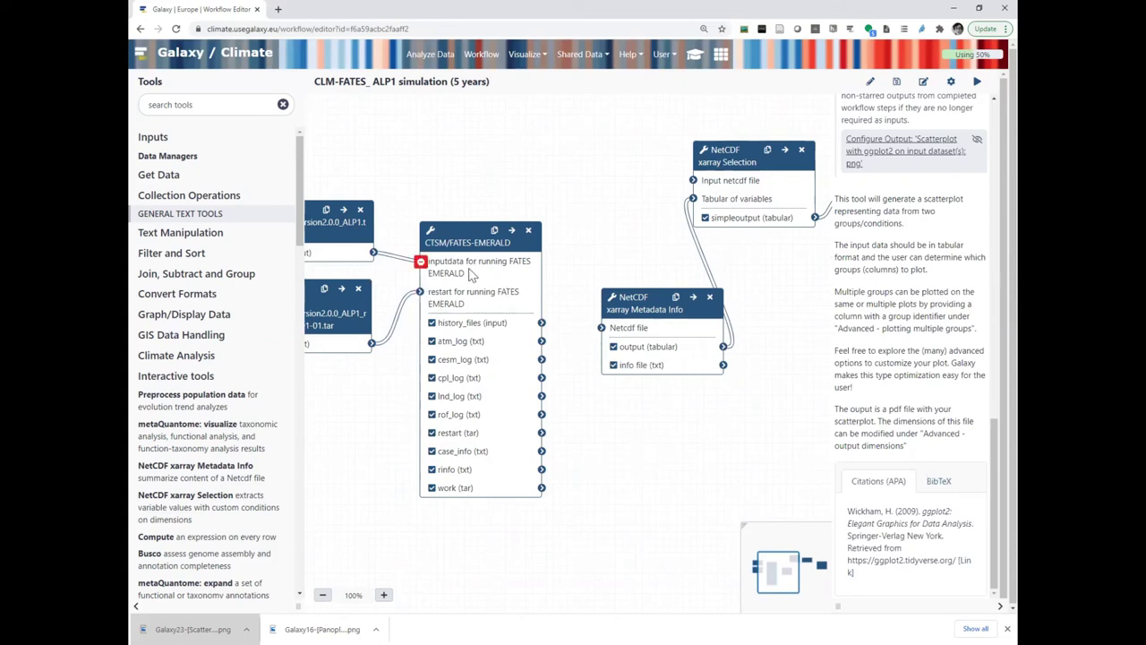
Step: Move the NetCDF xarray Metadata Info step closer to the CTSM/FATES-EMERALD outputs
{"action": "left_click", "coordinate": [467, 236]}
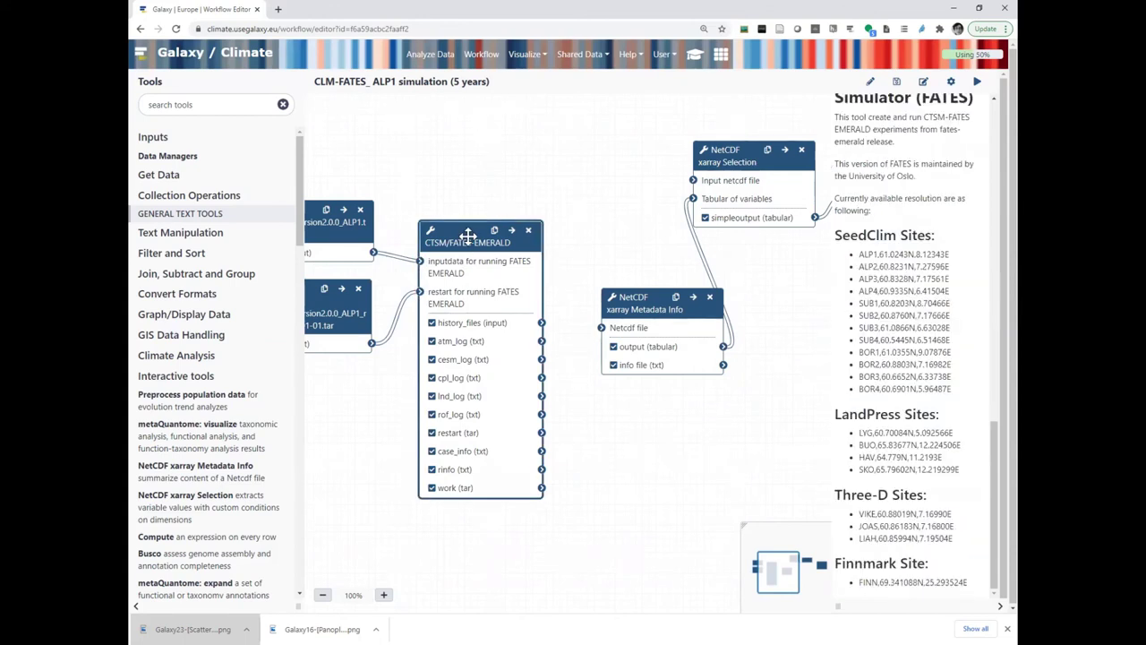
{"action": "mouse_move", "coordinate": [467, 262]}
{"action": "left_click_drag", "start_coordinate": [633, 283], "coordinate": [606, 257]}
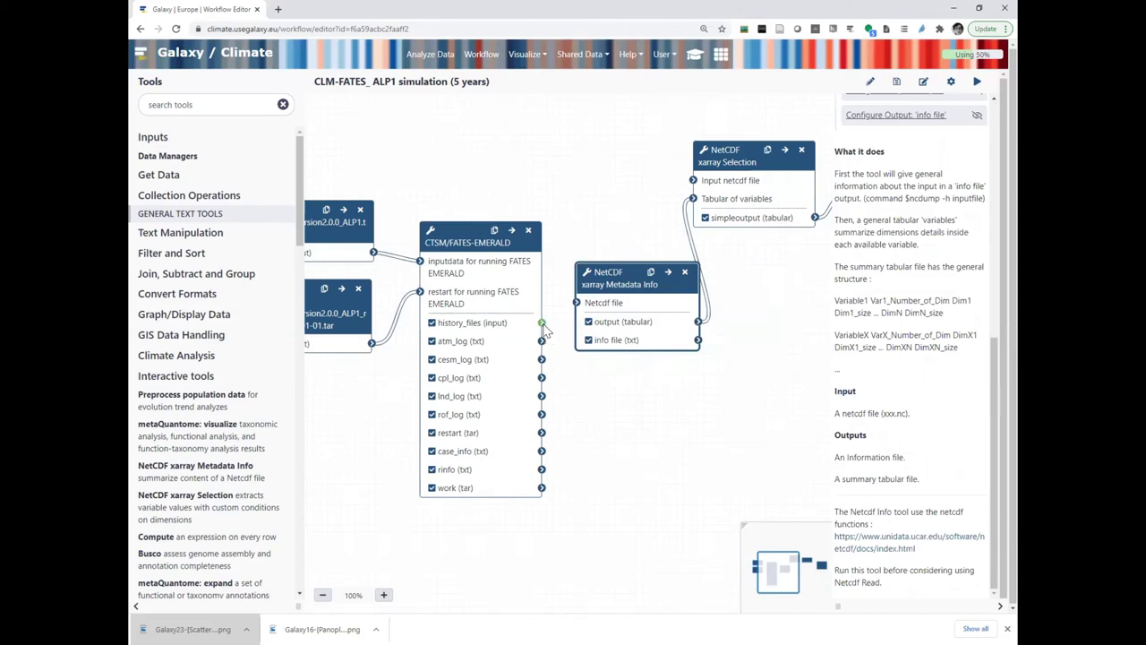
{"action": "left_click_drag", "start_coordinate": [604, 271], "coordinate": [617, 270]}
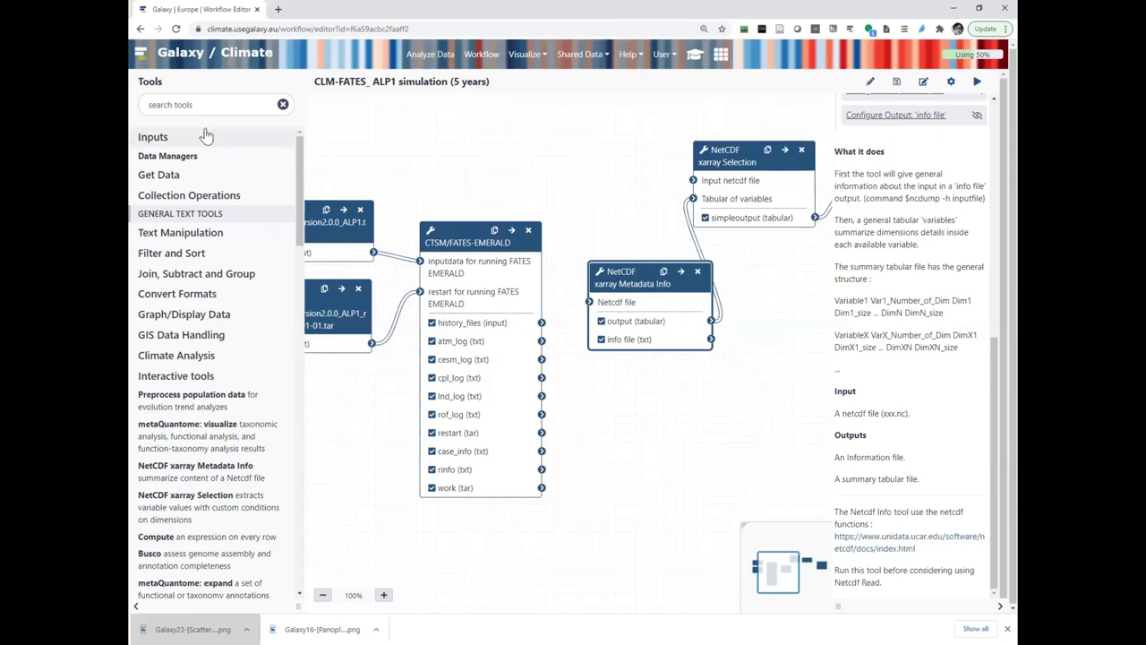
Step: Search the workflow tools for "extract dataset"
{"action": "left_click", "coordinate": [217, 105]}
{"action": "type", "text": "extract dataset"}
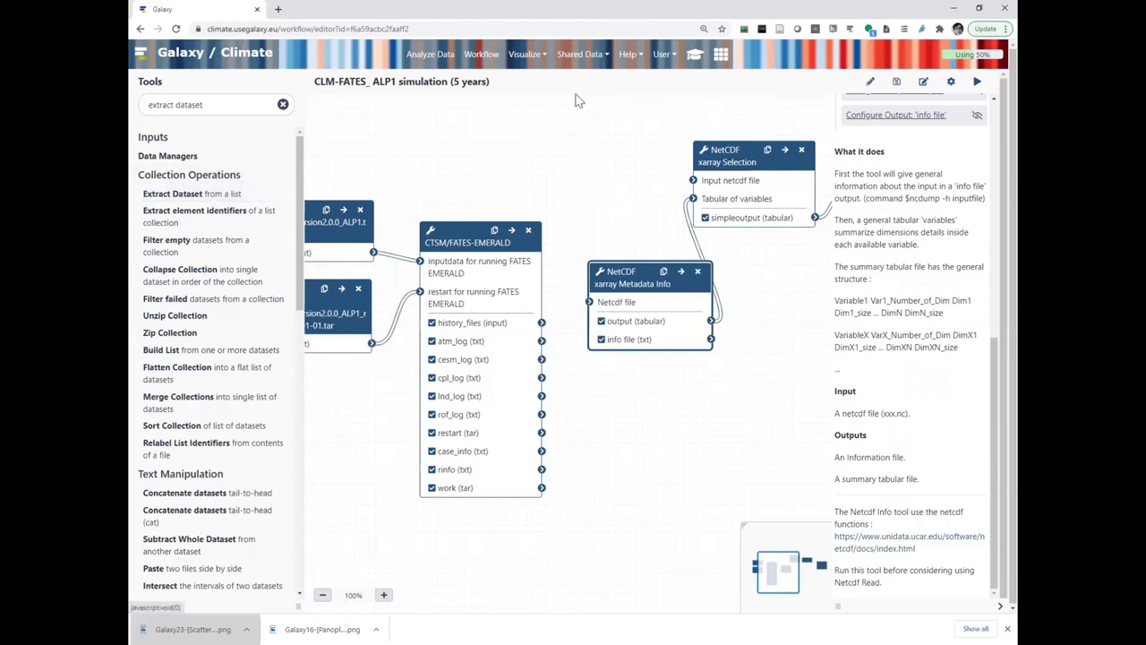
Step: Consult the FATES tutorial in the Climate training topic for the workflow customisation instructions and the example workflow figure, and return to the editor
{"action": "left_click", "coordinate": [695, 57]}
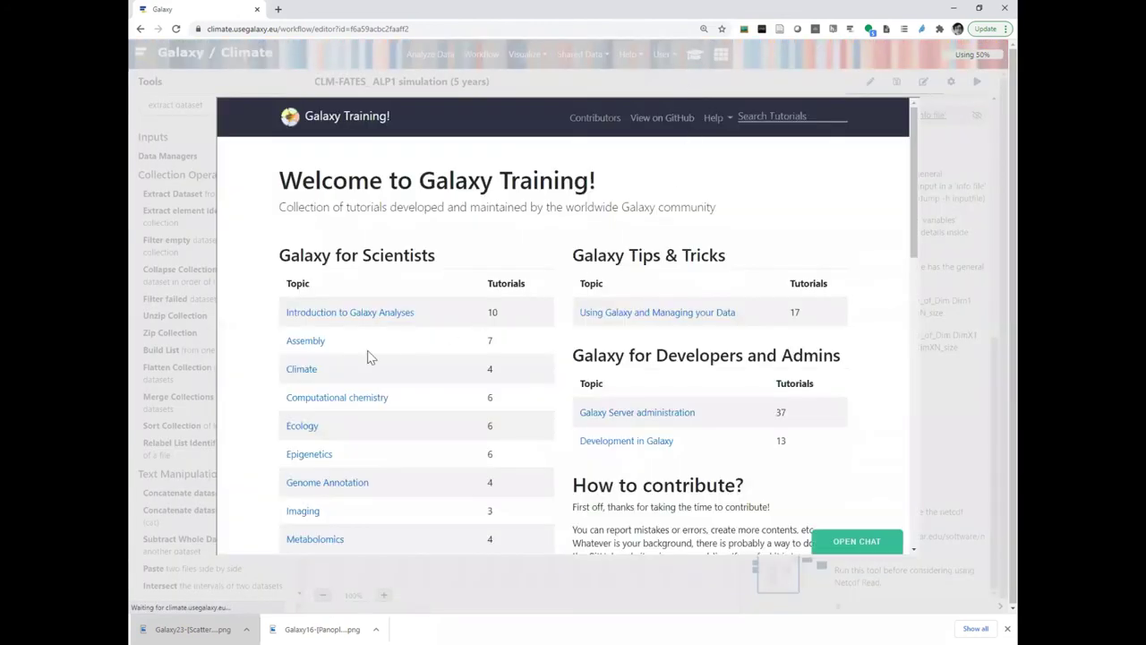
{"action": "left_click", "coordinate": [301, 369]}
{"action": "scroll", "coordinate": [371, 319], "scroll_direction": "down", "scroll_amount": 2}
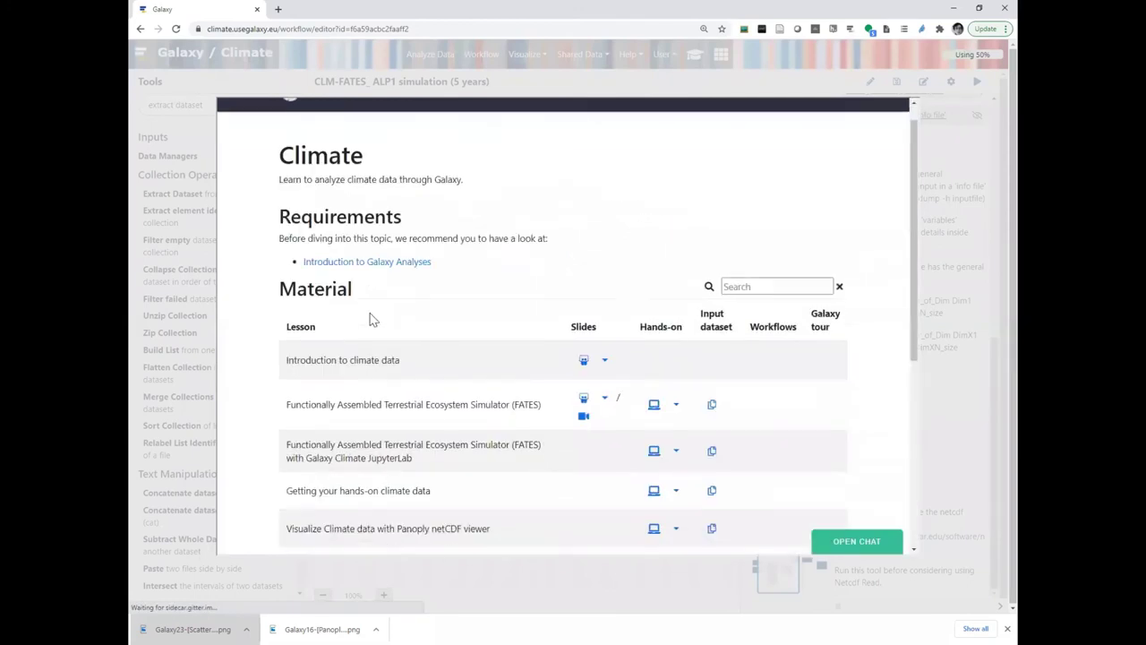
{"action": "left_click", "coordinate": [654, 336]}
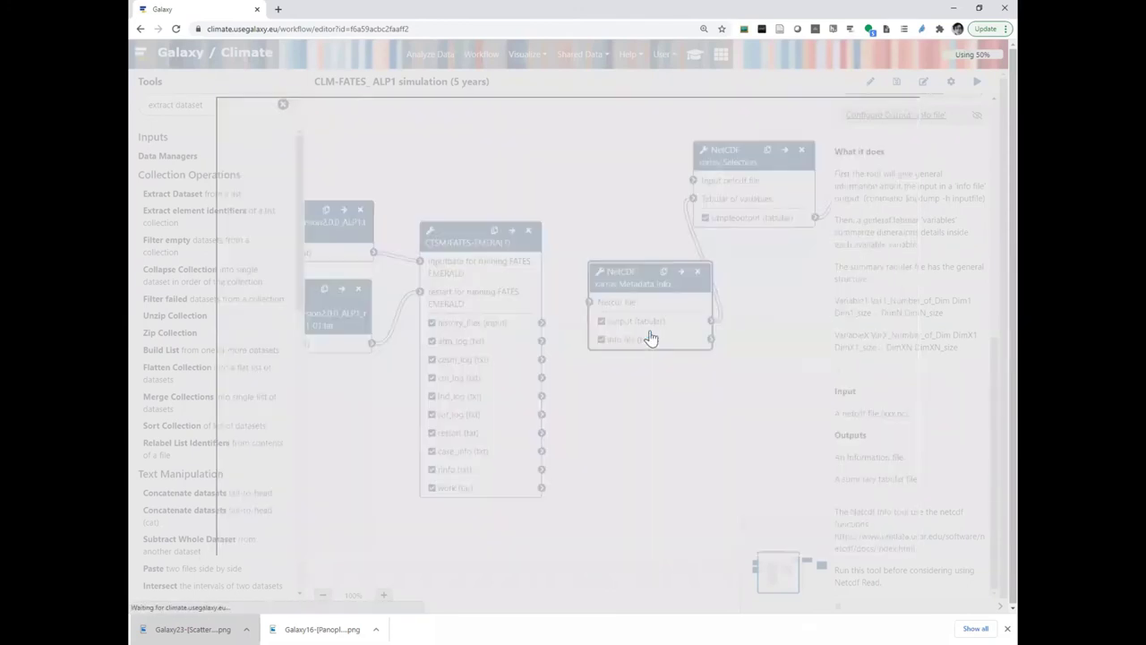
{"action": "scroll", "coordinate": [654, 337], "scroll_direction": "down", "scroll_amount": 20}
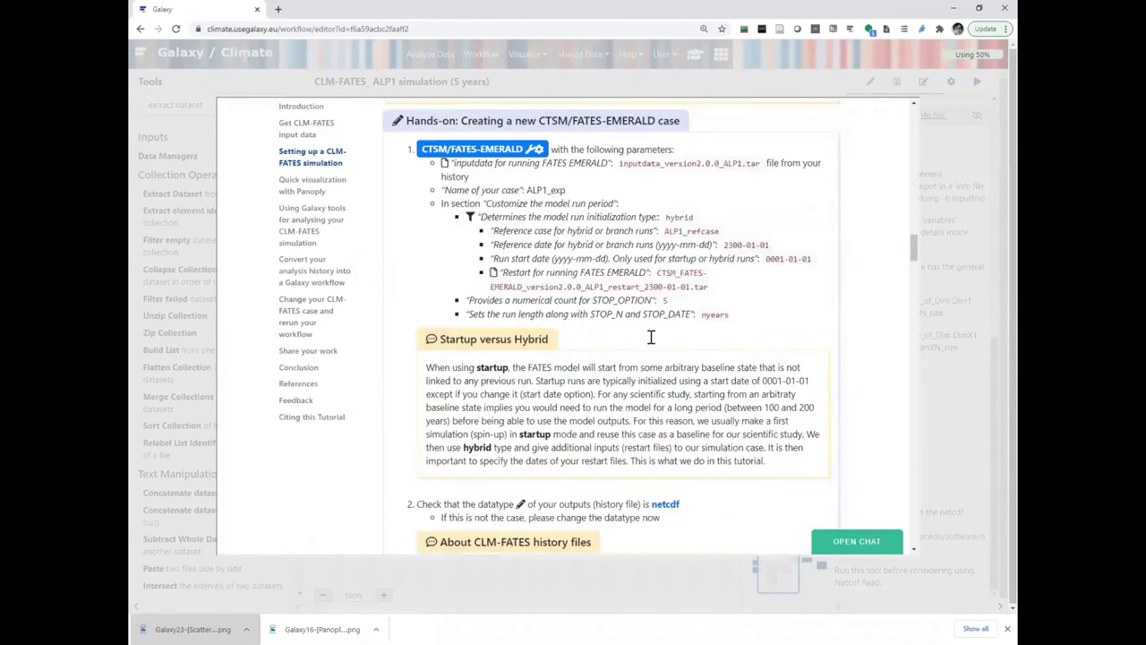
{"action": "scroll", "coordinate": [652, 333], "scroll_direction": "down", "scroll_amount": 20}
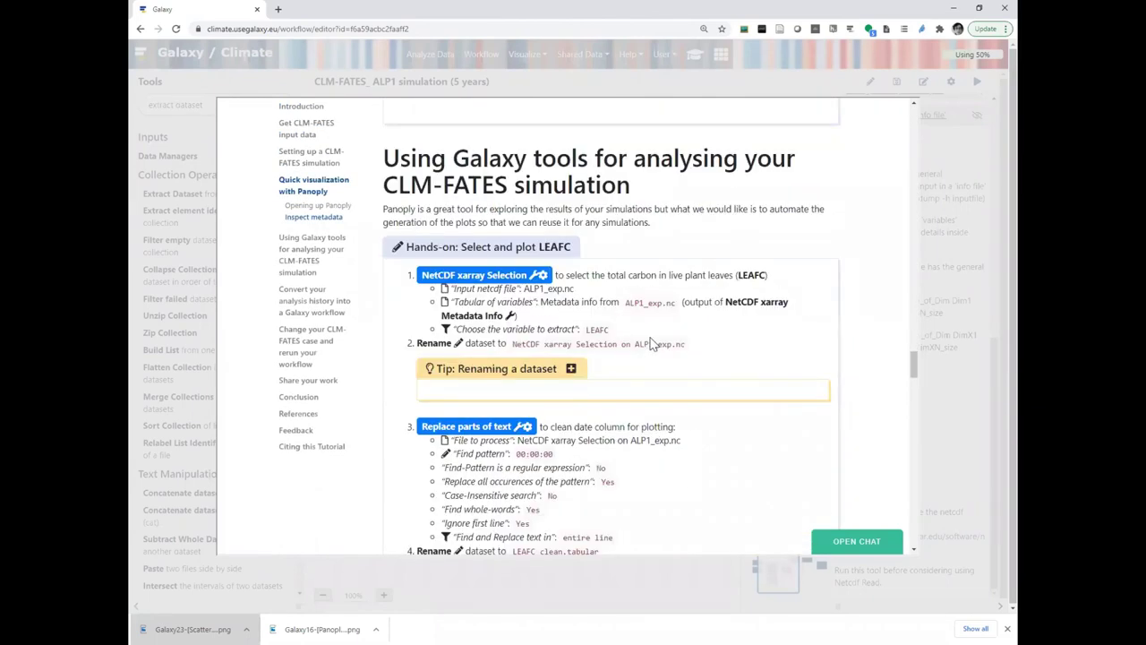
{"action": "scroll", "coordinate": [652, 343], "scroll_direction": "down", "scroll_amount": 3}
{"action": "scroll", "coordinate": [650, 339], "scroll_direction": "down", "scroll_amount": 10}
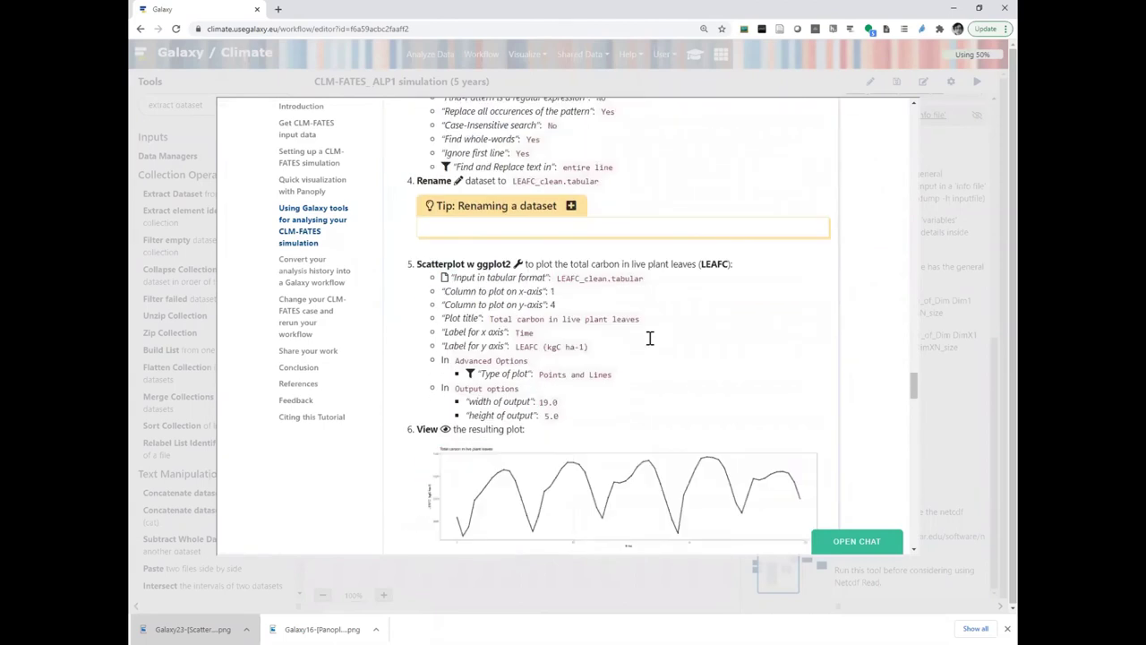
{"action": "scroll", "coordinate": [652, 343], "scroll_direction": "down", "scroll_amount": 6}
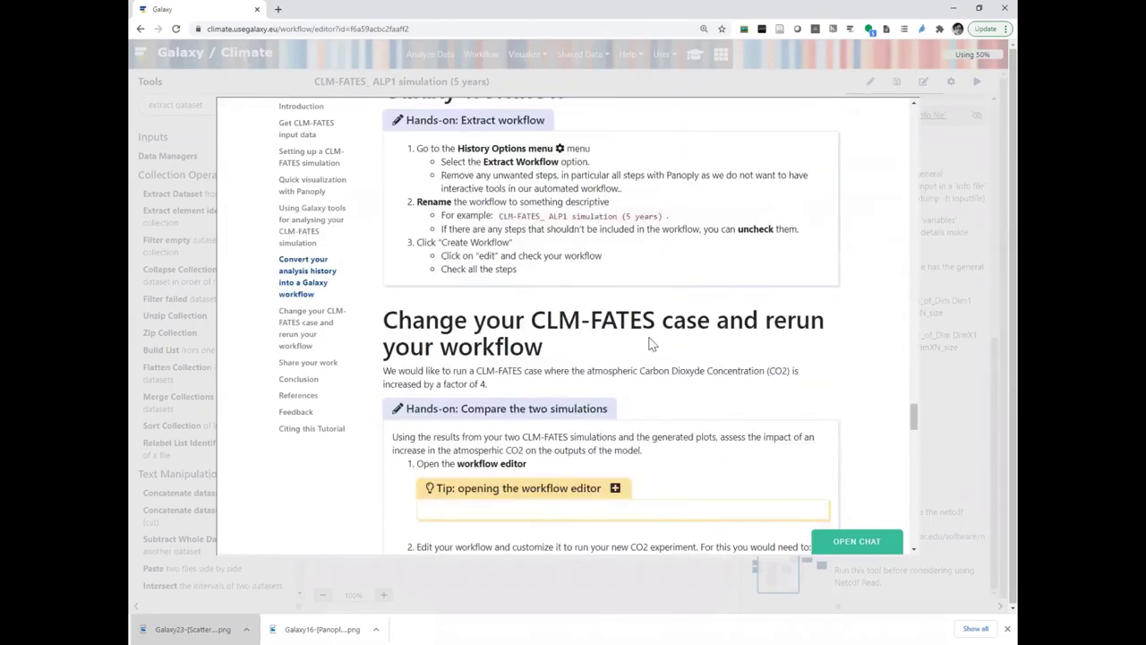
{"action": "scroll", "coordinate": [652, 344], "scroll_direction": "down", "scroll_amount": 5}
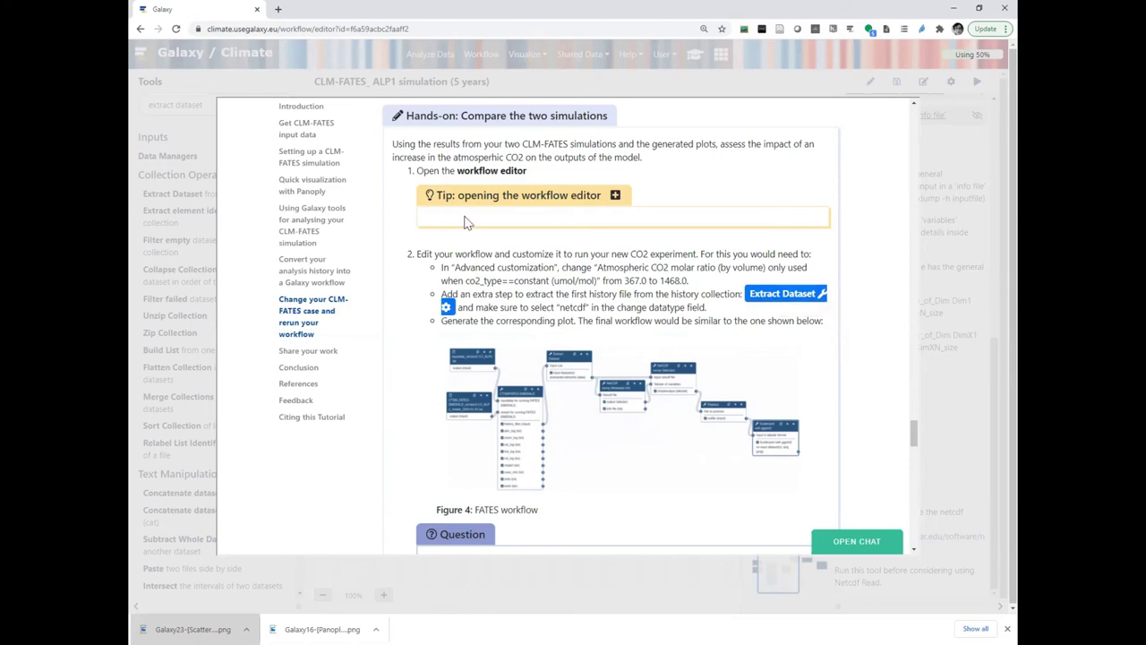
{"action": "left_click", "coordinate": [628, 95]}
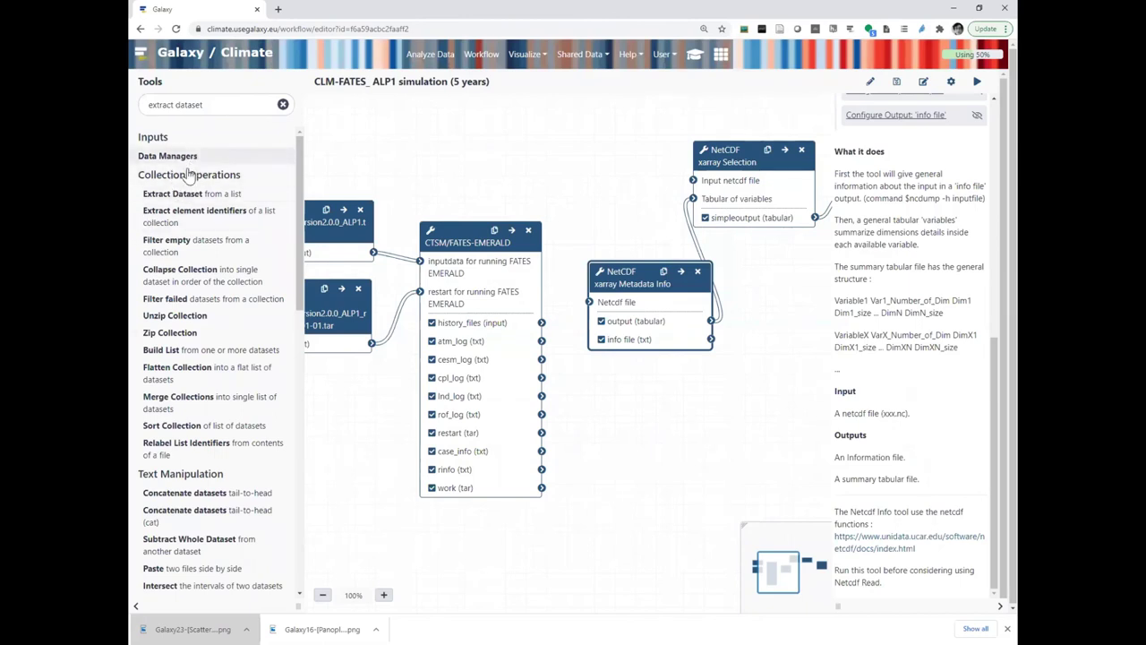
Step: Add an Extract Dataset step above NetCDF xarray Metadata Info and connect CTSM/FATES-EMERALD's history_files output to its Input List
{"action": "left_click", "coordinate": [183, 195]}
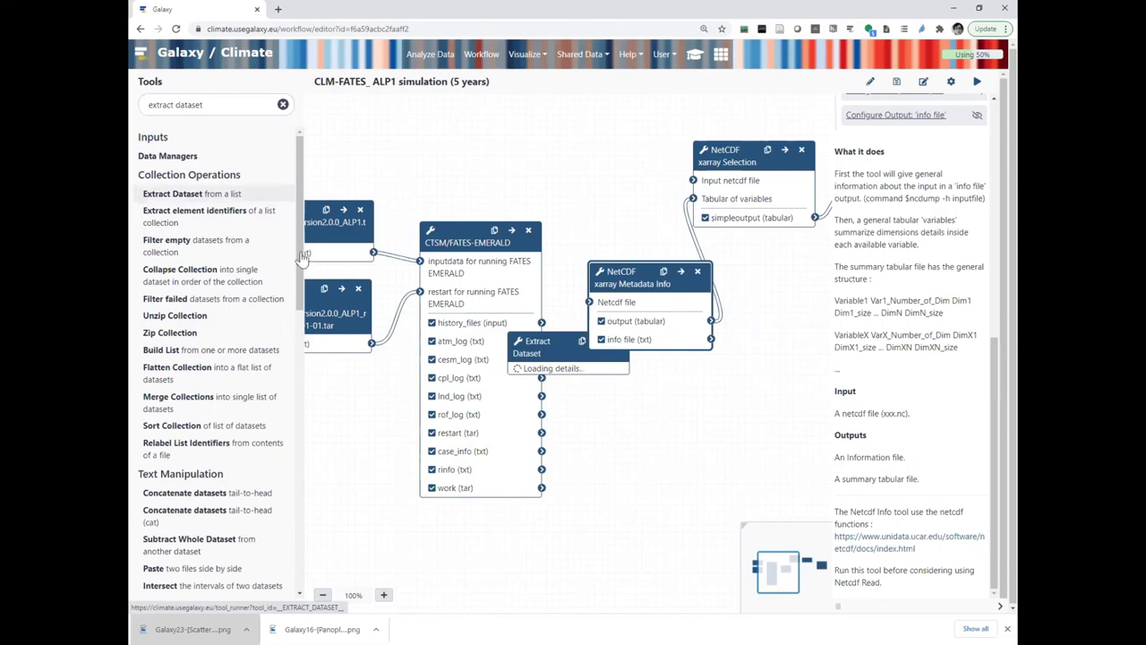
{"action": "left_click_drag", "start_coordinate": [528, 354], "coordinate": [563, 139]}
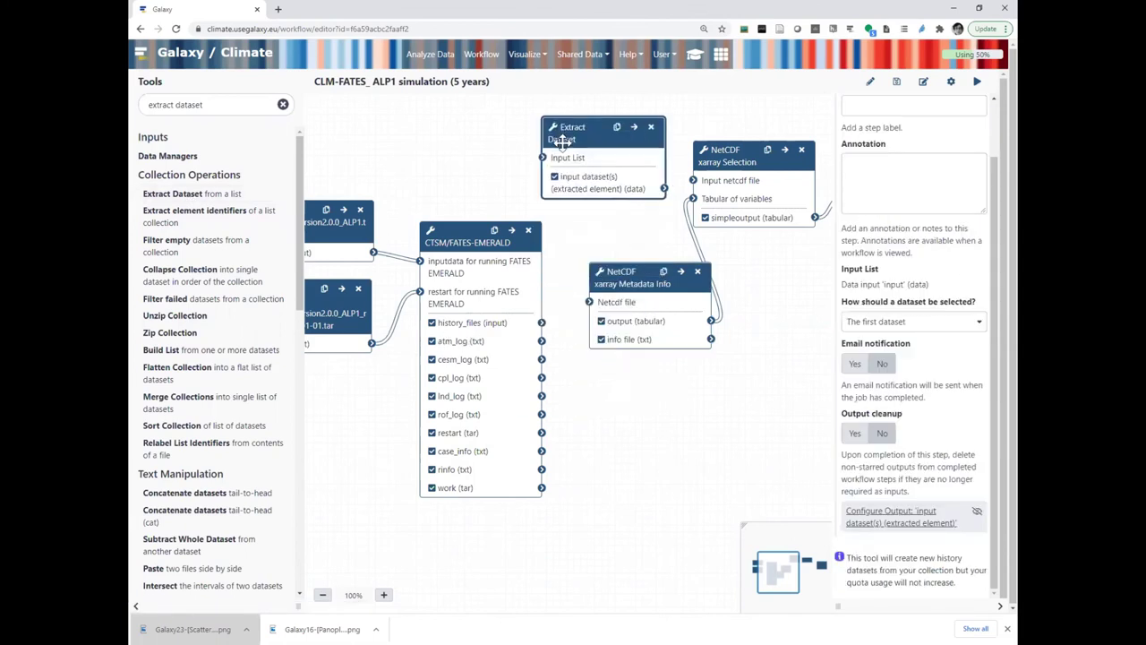
{"action": "left_click_drag", "start_coordinate": [542, 323], "coordinate": [541, 158]}
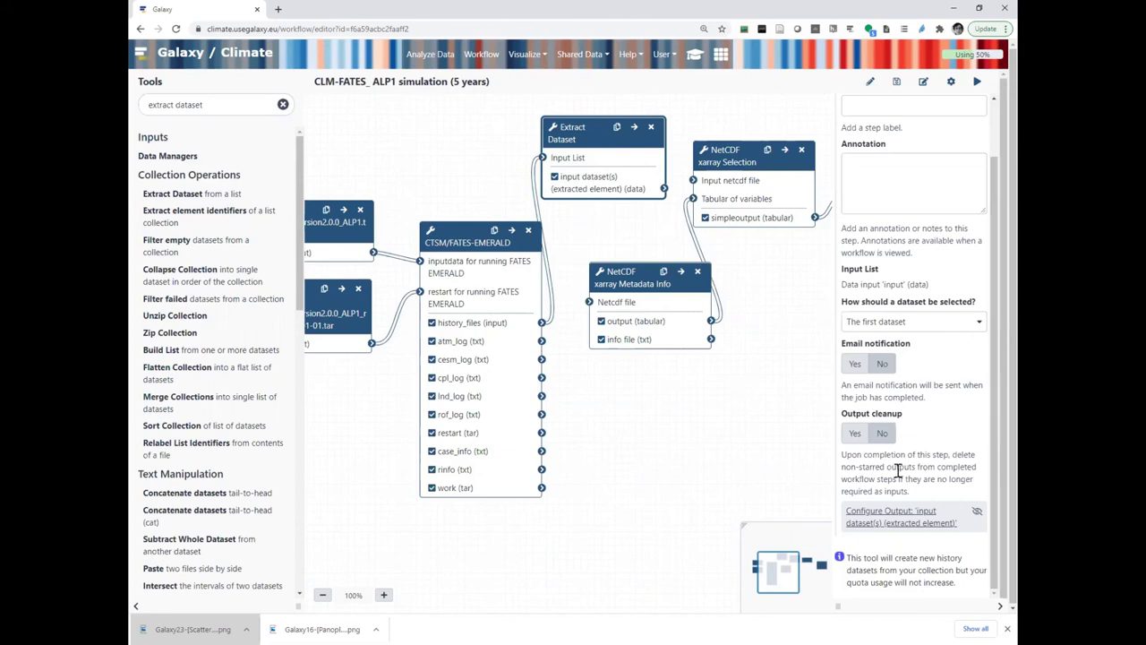
Step: Configure the Extract Dataset output to change its datatype to netcdf
{"action": "scroll", "coordinate": [965, 303], "scroll_direction": "up", "scroll_amount": 2}
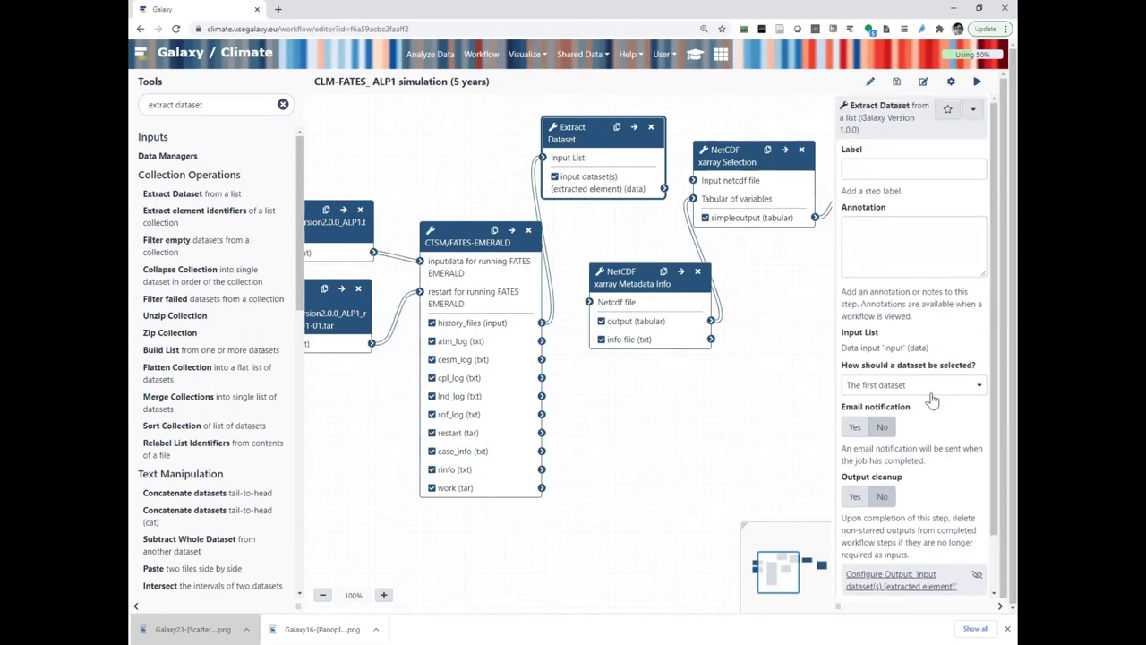
{"action": "left_click_drag", "start_coordinate": [991, 409], "coordinate": [988, 506]}
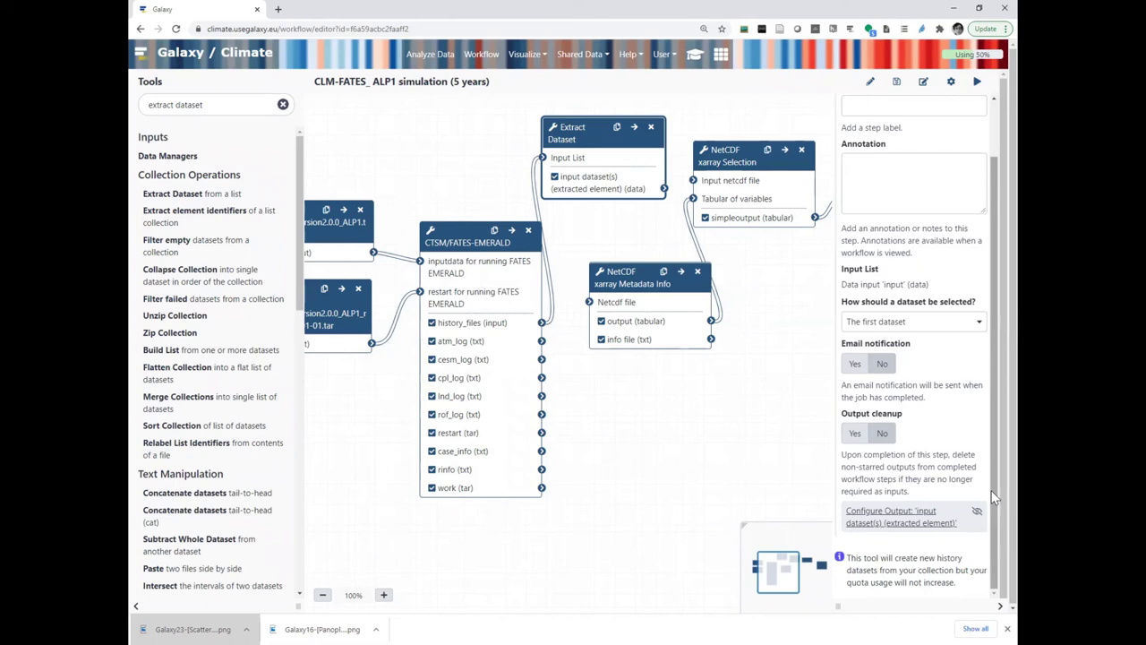
{"action": "left_click", "coordinate": [893, 522]}
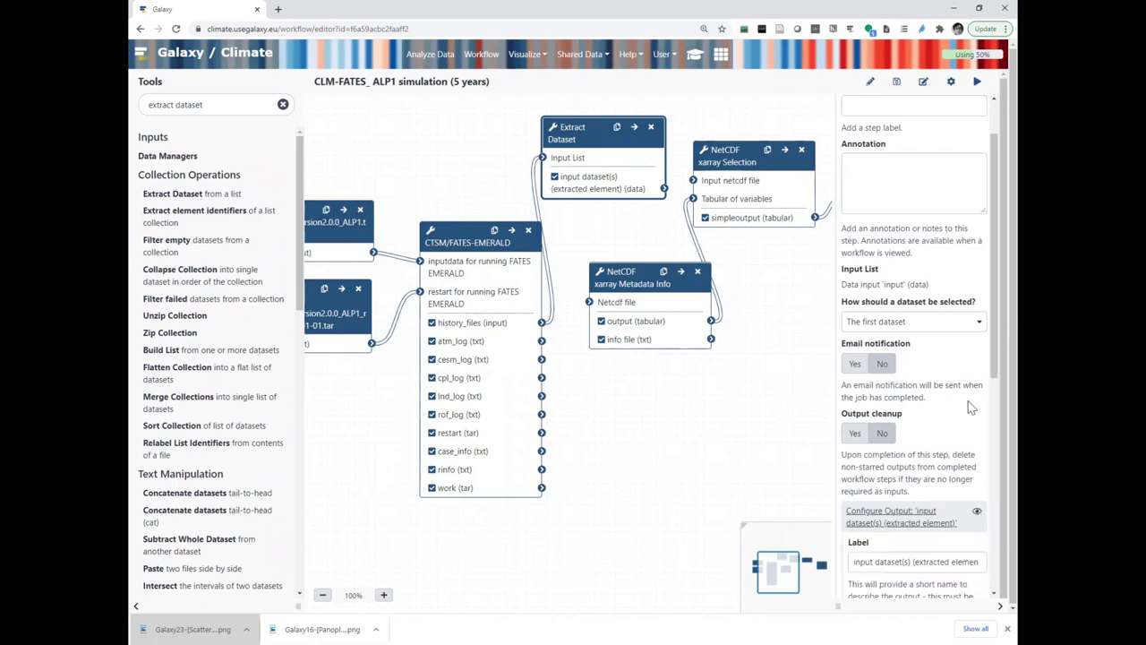
{"action": "left_click_drag", "start_coordinate": [992, 362], "coordinate": [990, 512]}
{"action": "left_click", "coordinate": [889, 436]}
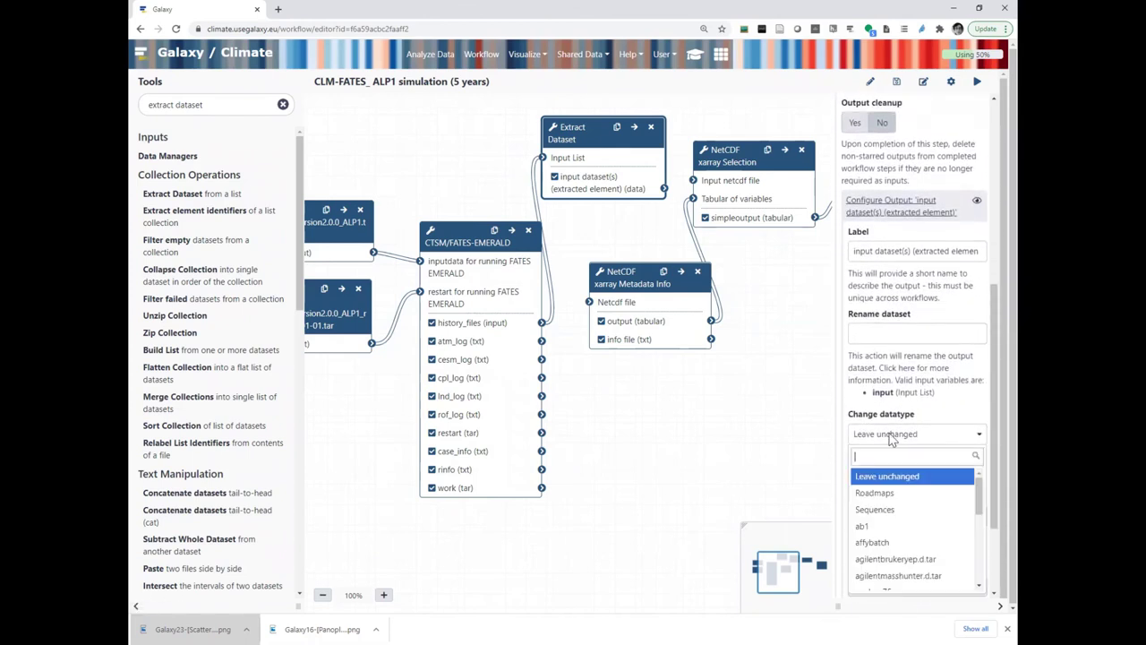
{"action": "type", "text": "etc"}
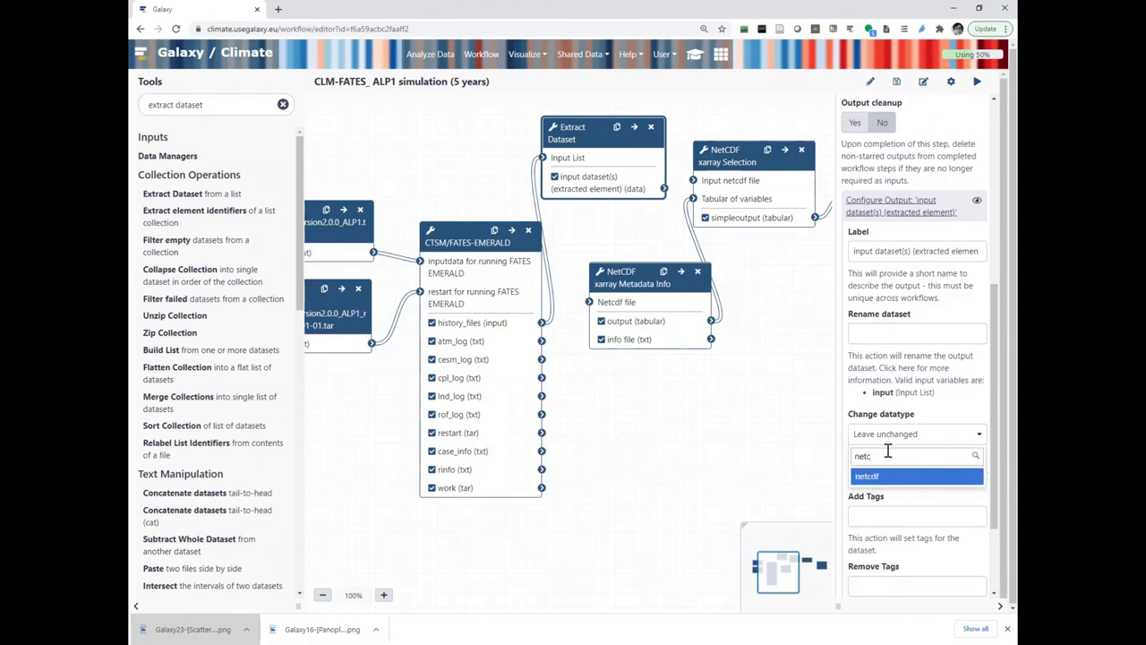
{"action": "left_click", "coordinate": [885, 477]}
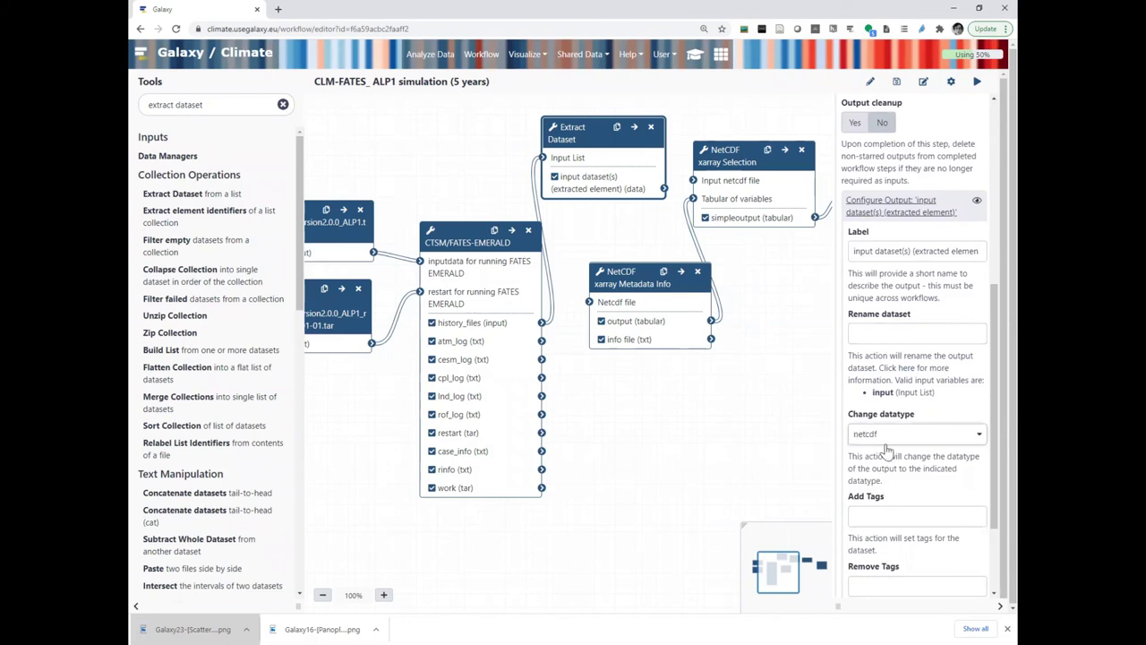
{"action": "scroll", "coordinate": [887, 457], "scroll_direction": "down", "scroll_amount": 3}
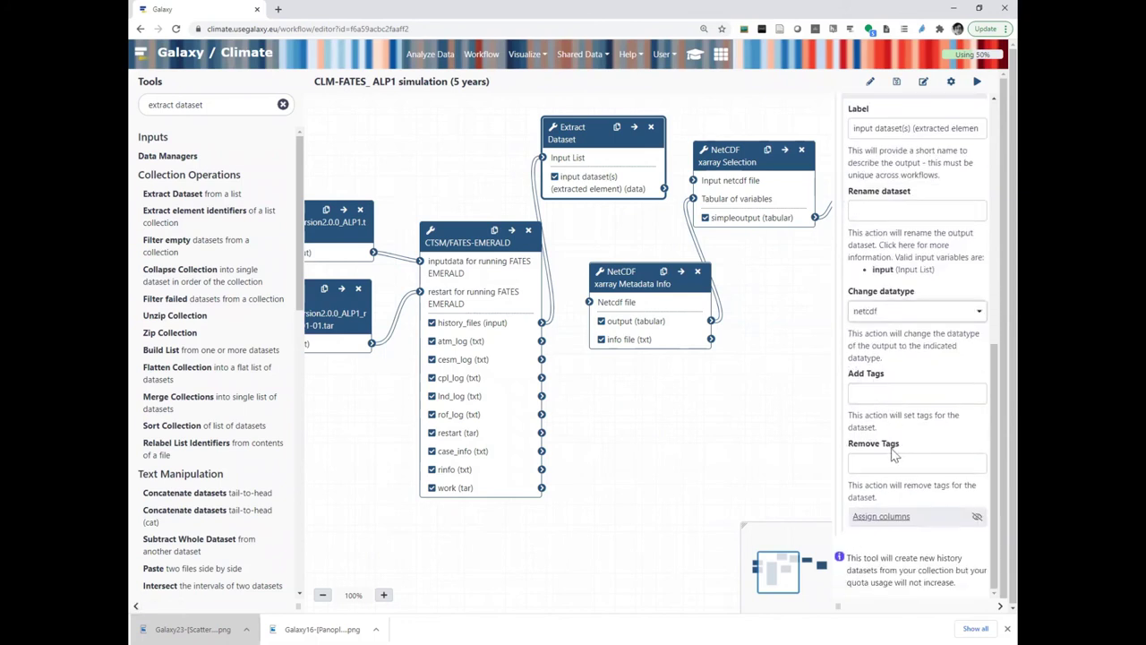
{"action": "left_click_drag", "start_coordinate": [995, 518], "coordinate": [993, 257]}
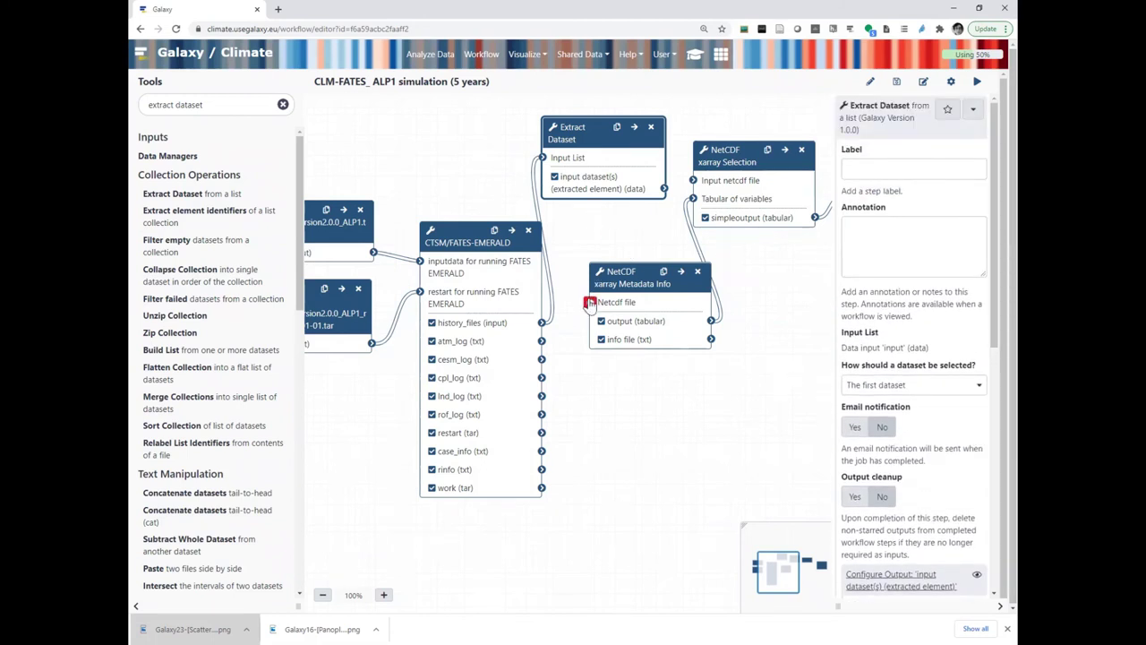
Step: Lower the NetCDF xarray Metadata Info step and connect the extracted dataset output to its Netcdf file input
{"action": "left_click", "coordinate": [590, 303]}
{"action": "left_click_drag", "start_coordinate": [621, 288], "coordinate": [598, 346]}
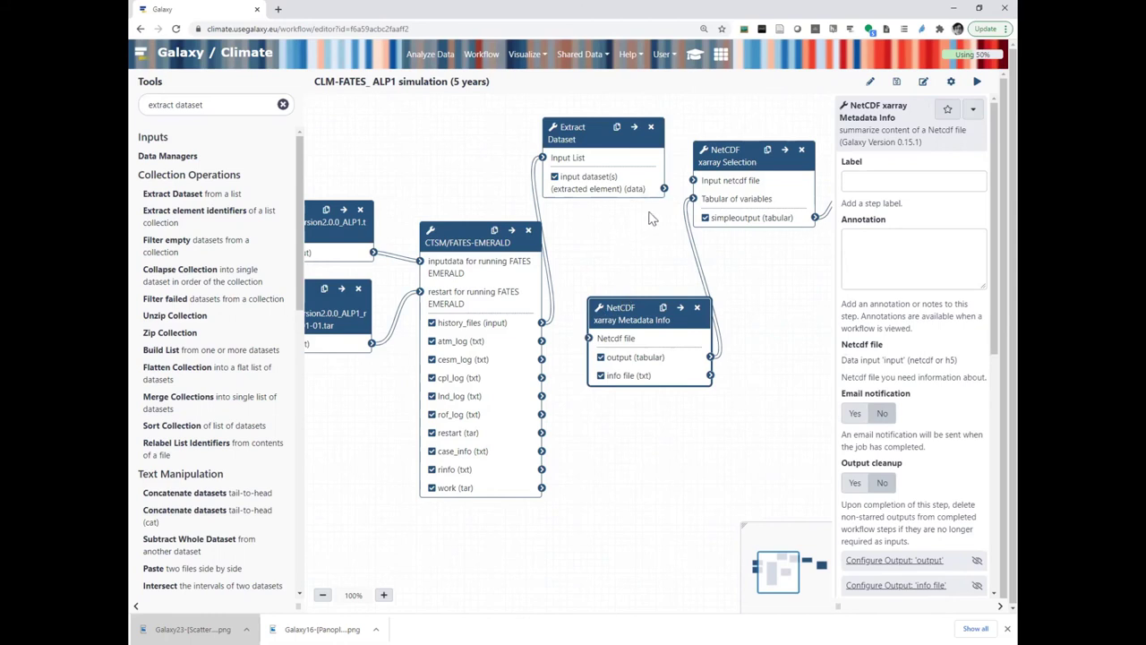
{"action": "left_click_drag", "start_coordinate": [664, 190], "coordinate": [590, 340]}
Step: Line up Extract Dataset and NetCDF xarray Metadata Info beside CTSM/FATES-EMERALD, with xarray Selection placed below and after them
{"action": "left_click_drag", "start_coordinate": [644, 312], "coordinate": [690, 326]}
{"action": "left_click_drag", "start_coordinate": [621, 180], "coordinate": [627, 266]}
{"action": "left_click_drag", "start_coordinate": [756, 161], "coordinate": [843, 313]}
{"action": "left_click_drag", "start_coordinate": [679, 323], "coordinate": [744, 232]}
{"action": "left_click_drag", "start_coordinate": [596, 217], "coordinate": [604, 231]}
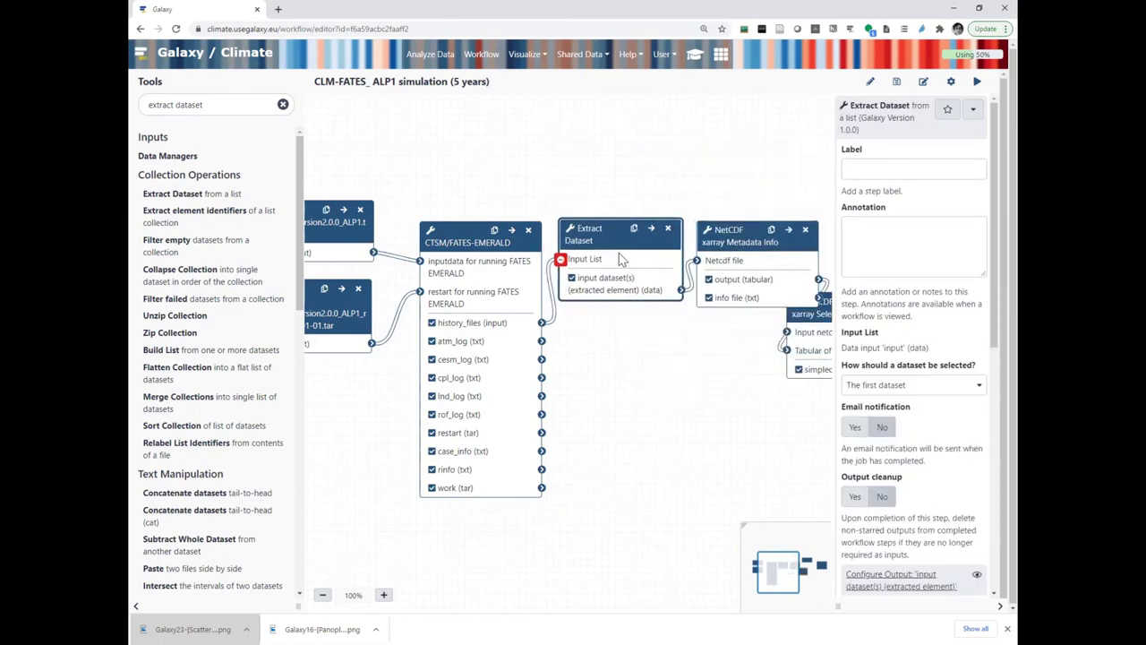
Step: Arrange xarray Selection, Replace and Scatterplot with ggplot2 in sequence after Metadata Info, with space between the steps
{"action": "left_click_drag", "start_coordinate": [687, 420], "coordinate": [431, 450]}
{"action": "left_click_drag", "start_coordinate": [722, 217], "coordinate": [779, 197]}
{"action": "left_click_drag", "start_coordinate": [662, 332], "coordinate": [719, 278]}
{"action": "left_click_drag", "start_coordinate": [754, 397], "coordinate": [506, 411]}
{"action": "left_click_drag", "start_coordinate": [580, 256], "coordinate": [682, 263]}
{"action": "left_click_drag", "start_coordinate": [429, 206], "coordinate": [484, 287]}
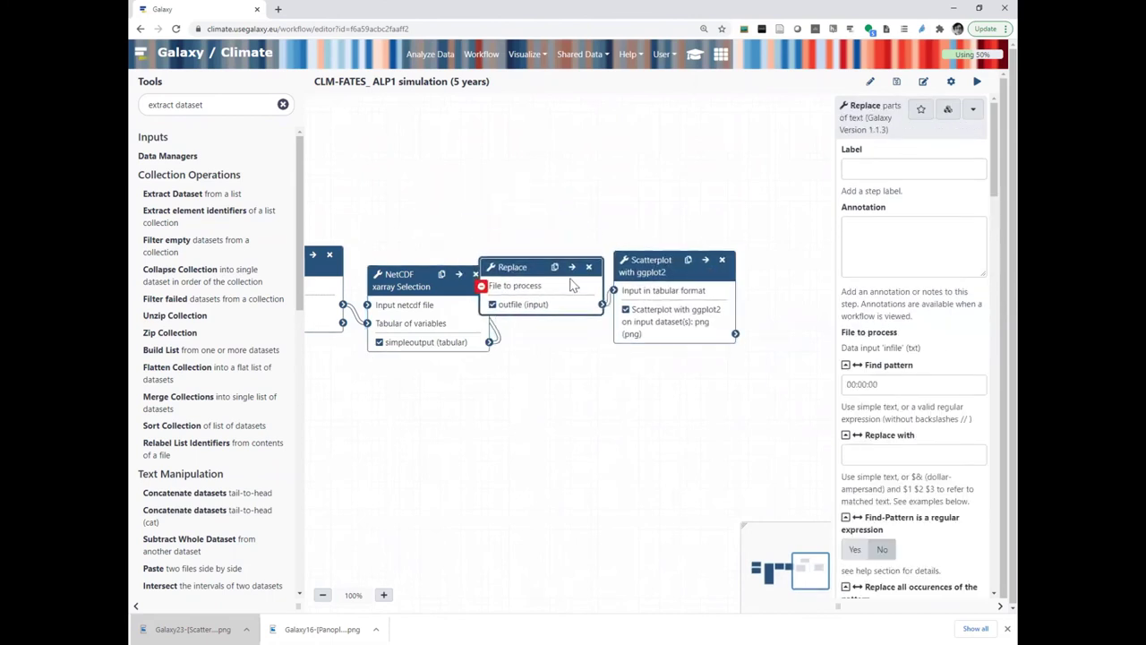
{"action": "left_click_drag", "start_coordinate": [637, 266], "coordinate": [686, 263]}
{"action": "mouse_move", "coordinate": [564, 285]}
{"action": "left_mouse_down"}
{"action": "mouse_move", "coordinate": [578, 287]}
{"action": "mouse_move", "coordinate": [570, 273]}
{"action": "left_mouse_up"}
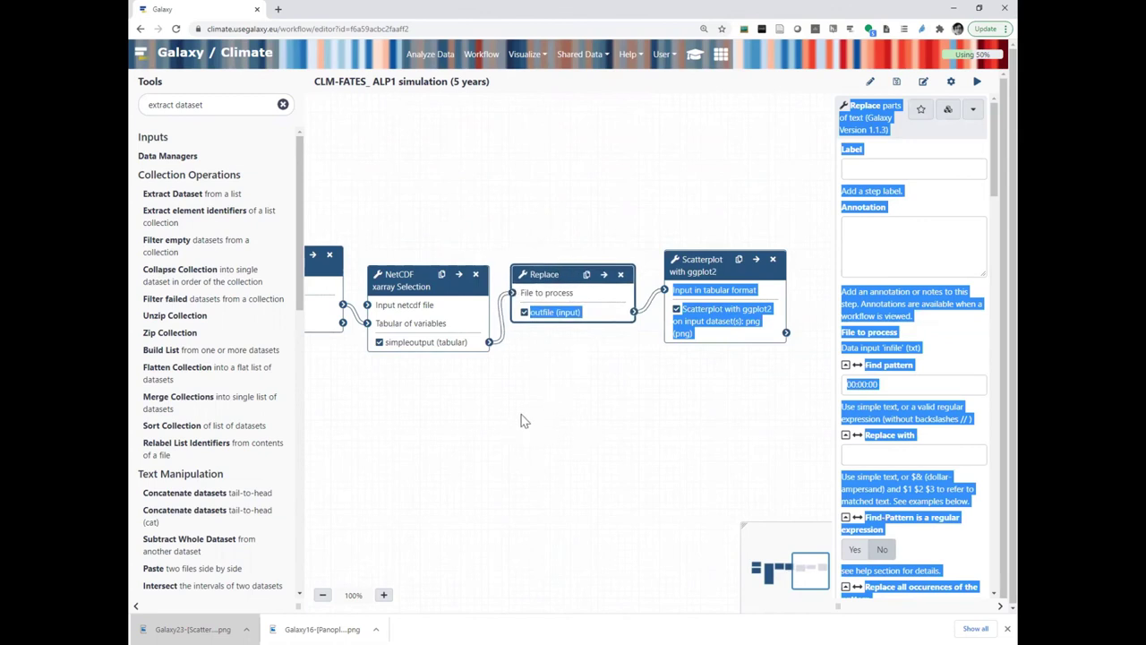
Step: Save the CLM-FATES_ ALP1 simulation (5 years) workflow and download it as a file
{"action": "scroll", "coordinate": [484, 422], "scroll_direction": "left", "scroll_amount": 6}
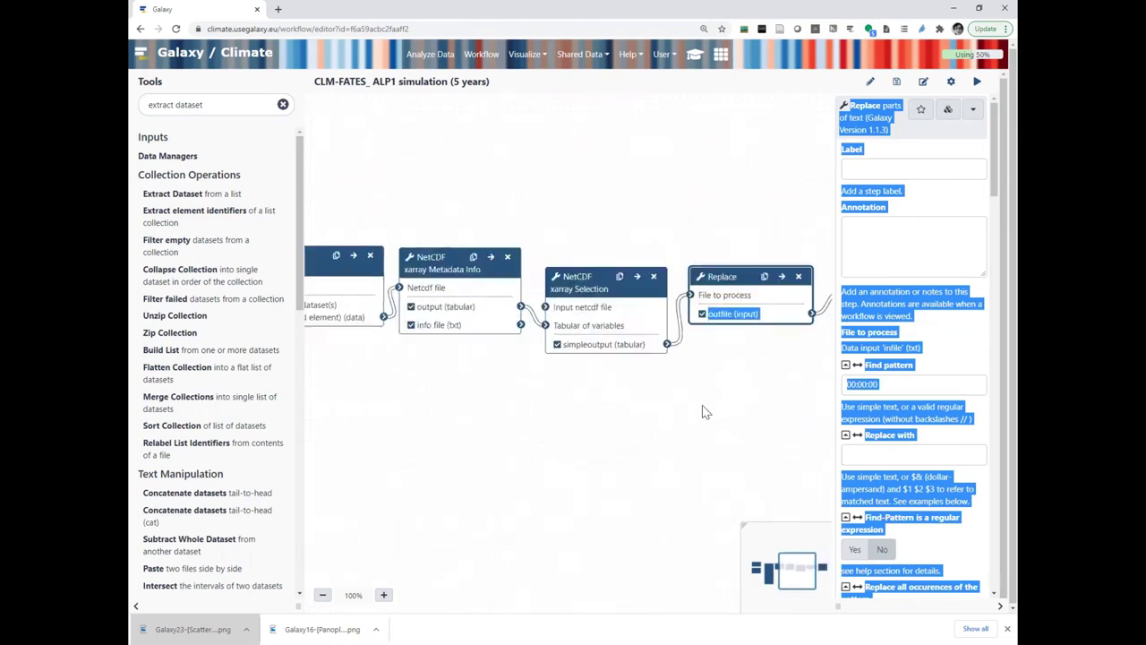
{"action": "scroll", "coordinate": [538, 452], "scroll_direction": "left", "scroll_amount": 4}
{"action": "scroll", "coordinate": [663, 456], "scroll_direction": "left", "scroll_amount": 3}
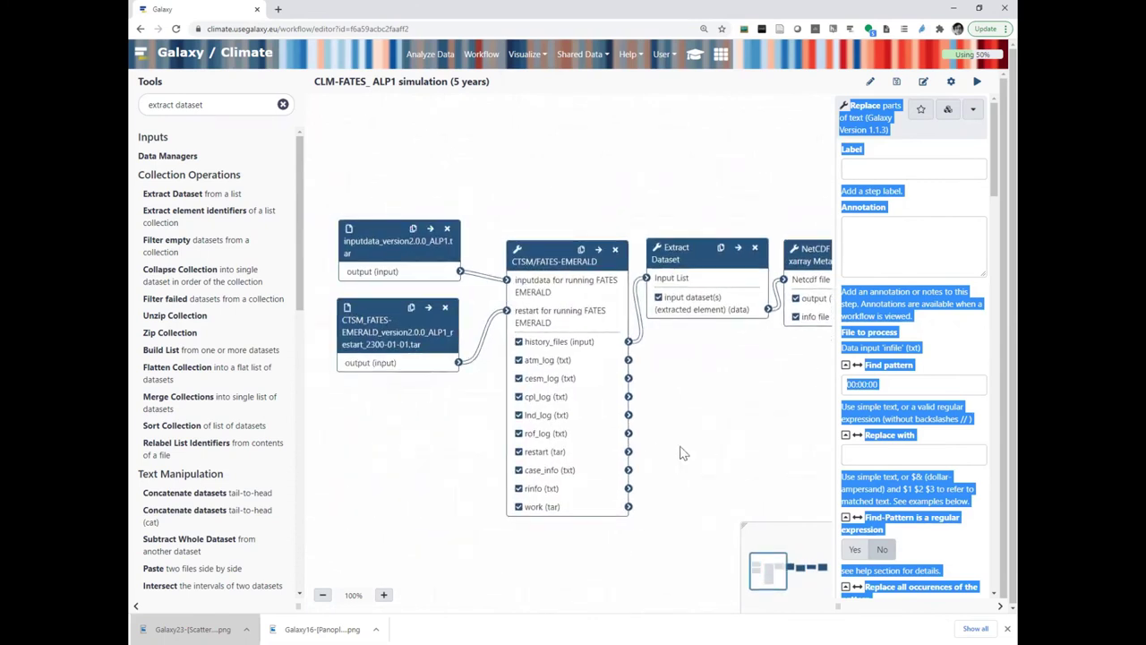
{"action": "left_click", "coordinate": [899, 82]}
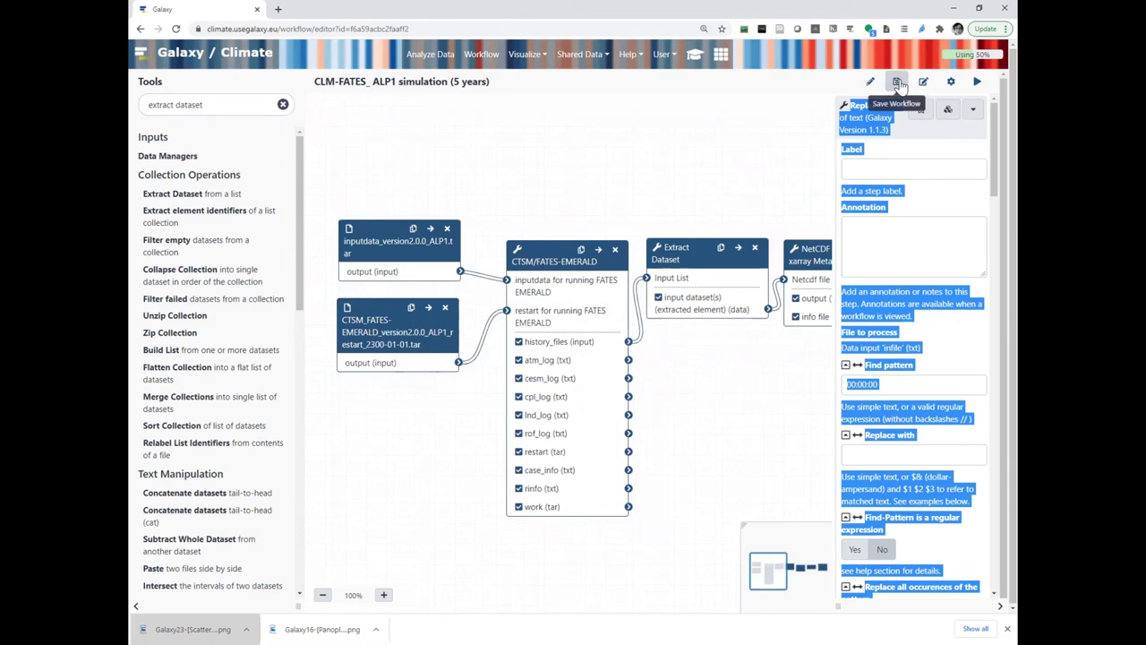
{"action": "left_click", "coordinate": [899, 82]}
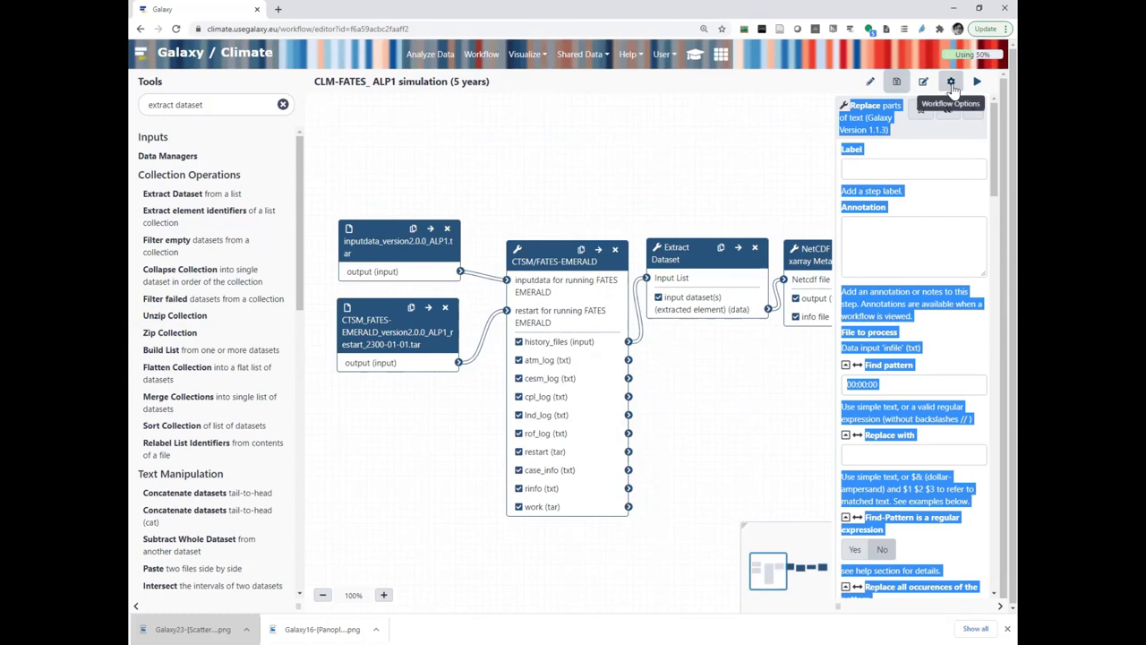
{"action": "left_click", "coordinate": [951, 84]}
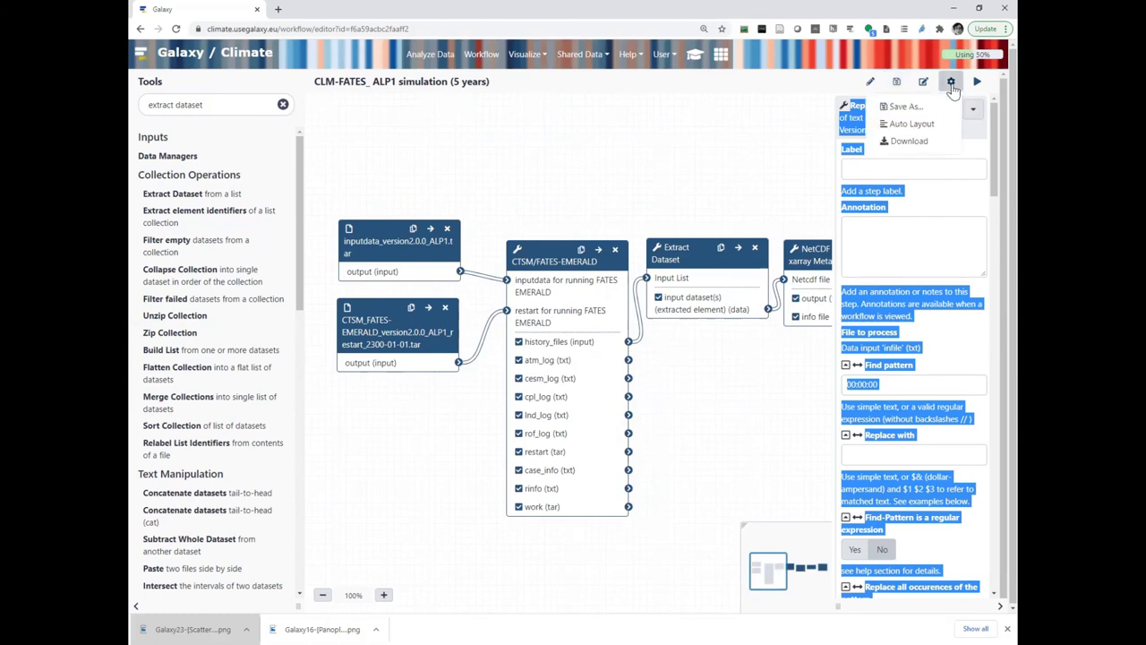
{"action": "left_click", "coordinate": [928, 153]}
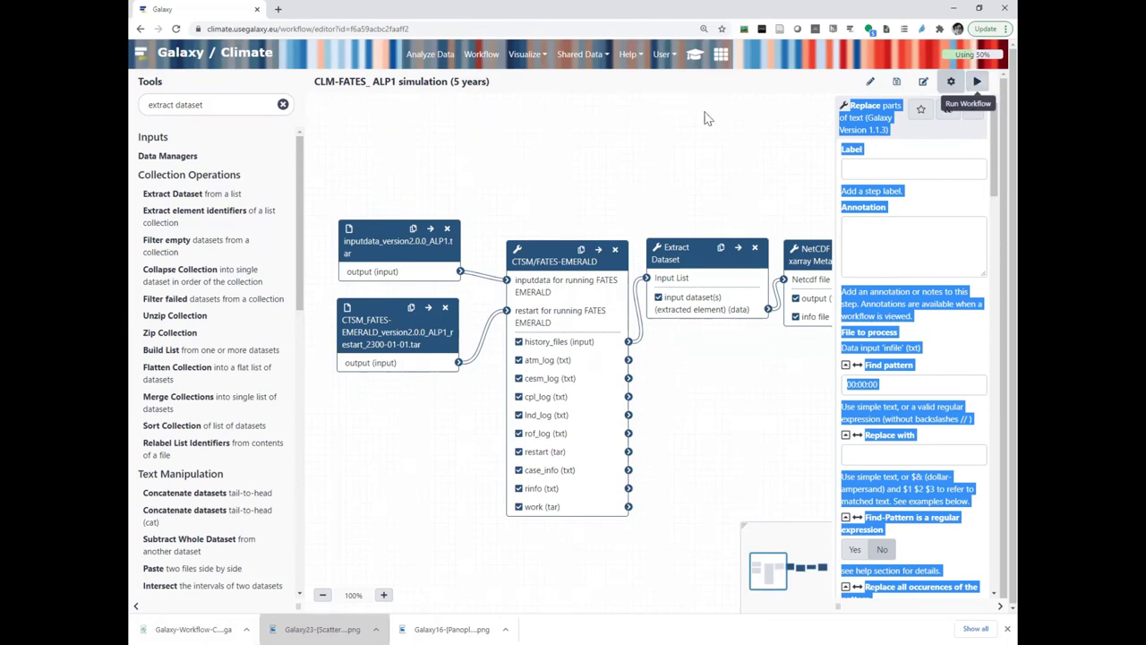
Step: Open the run form of the newest CLM-FATES_ ALP1 simulation (5 years) workflow from the list of saved workflows
{"action": "left_click", "coordinate": [660, 55]}
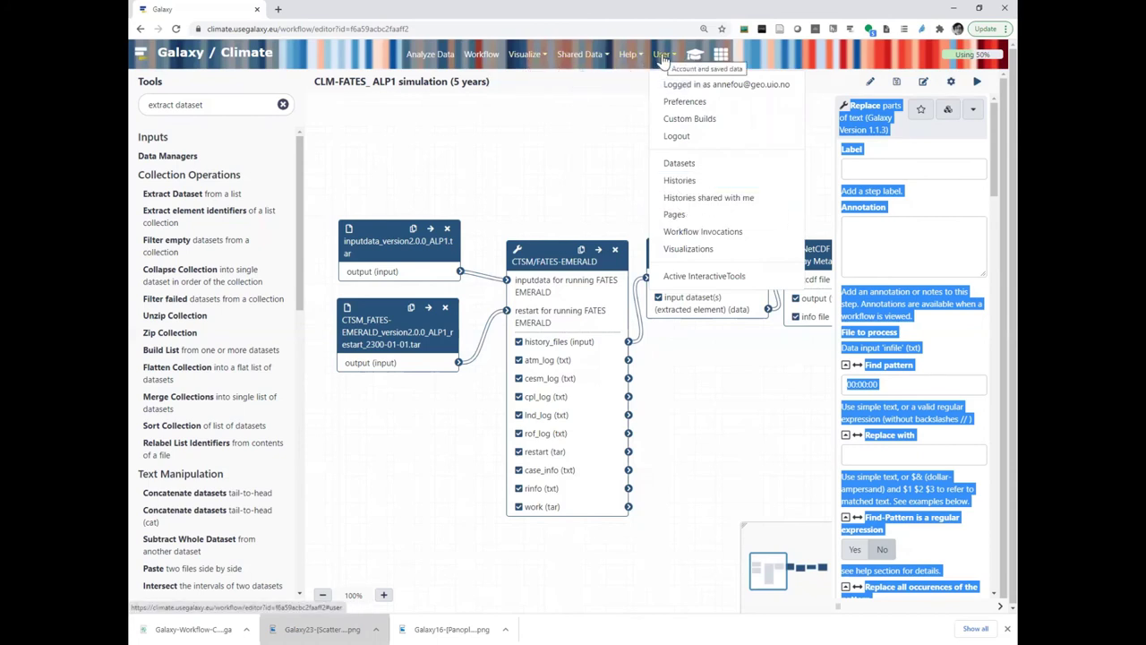
{"action": "left_click", "coordinate": [477, 61]}
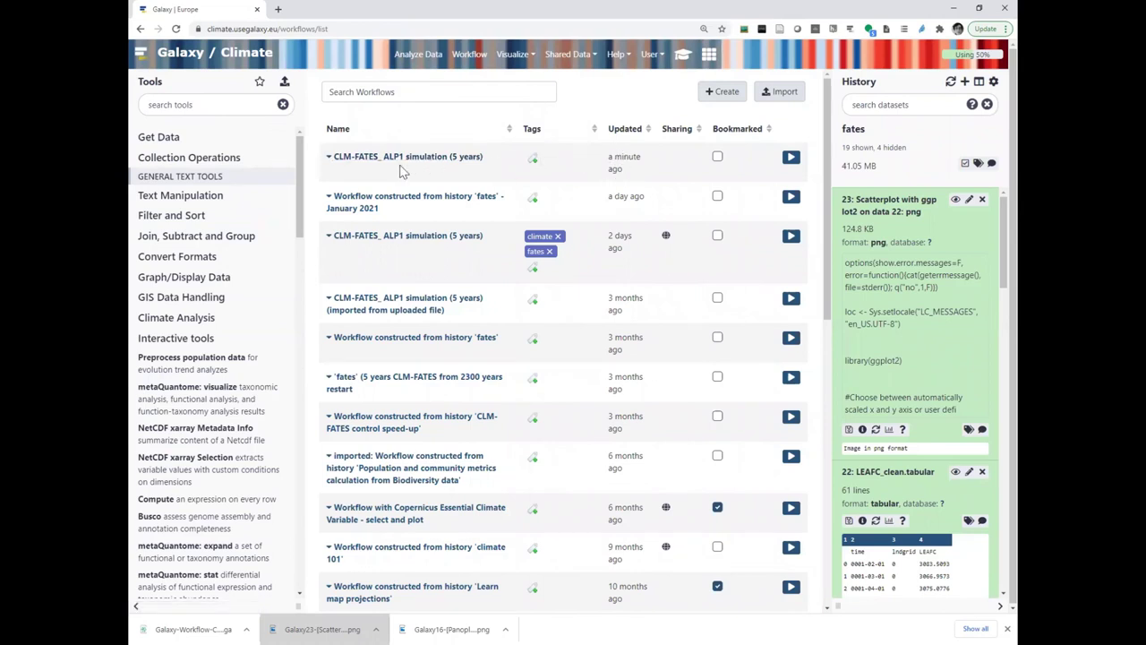
{"action": "left_click", "coordinate": [791, 159]}
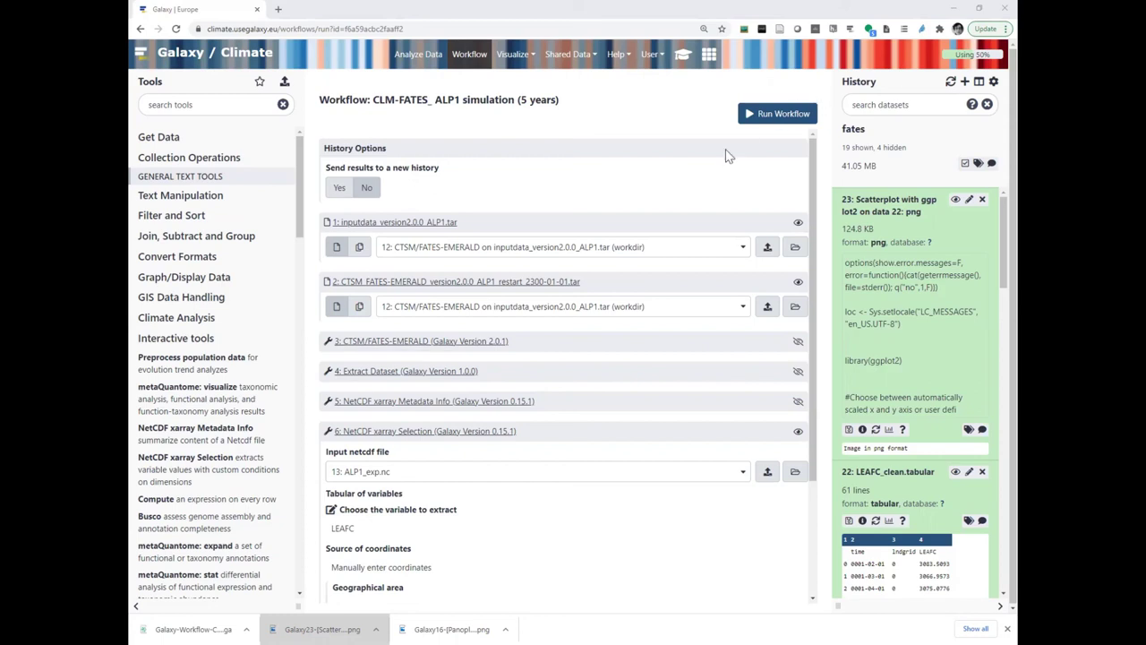
Step: Assign inputdata_version2.0.0_ALP1.tar to the first workflow input and CTSM_FATES-EMERALD_version2.0.0_ALP1_restart_2300-01-01.tar to the second
{"action": "left_click", "coordinate": [717, 249]}
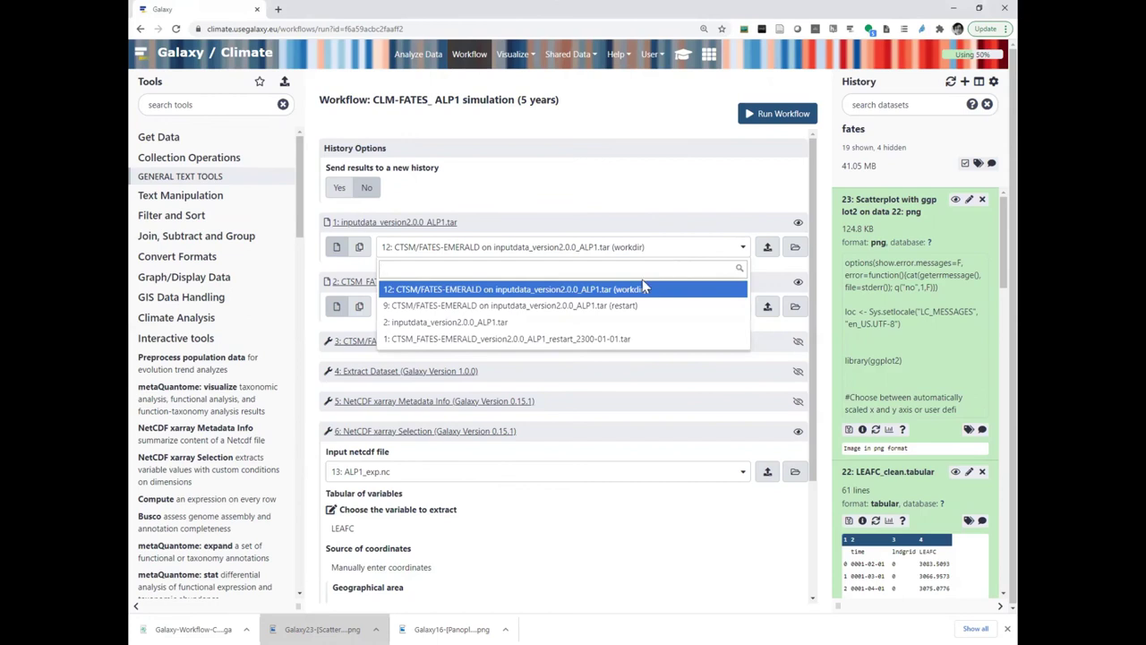
{"action": "left_click", "coordinate": [552, 322]}
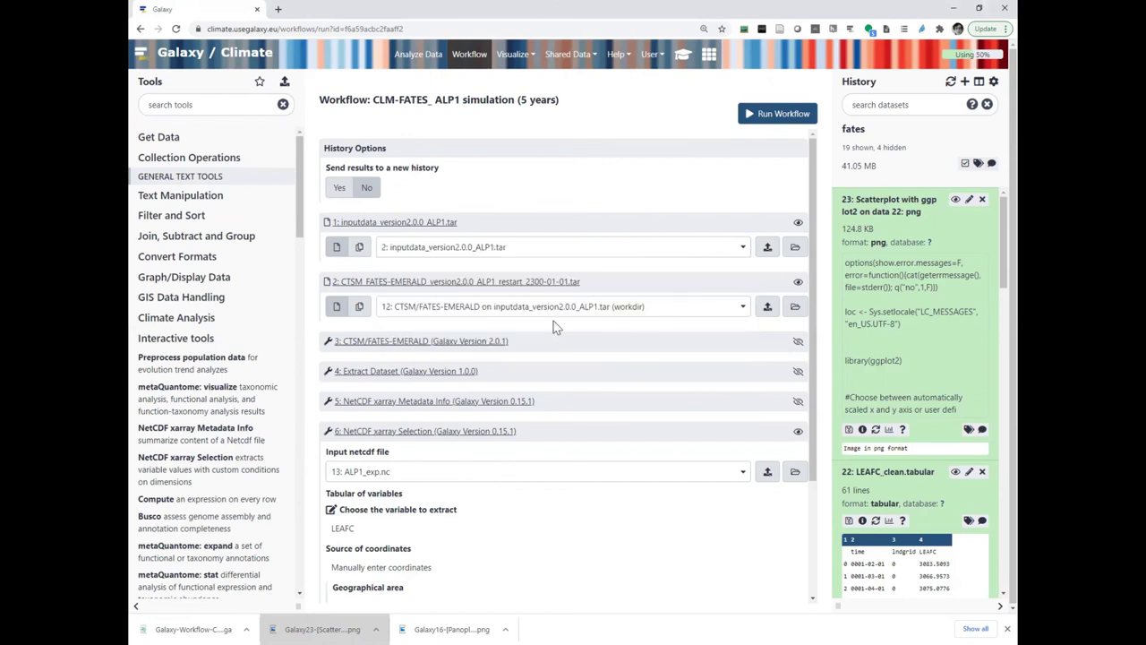
{"action": "left_click", "coordinate": [657, 316]}
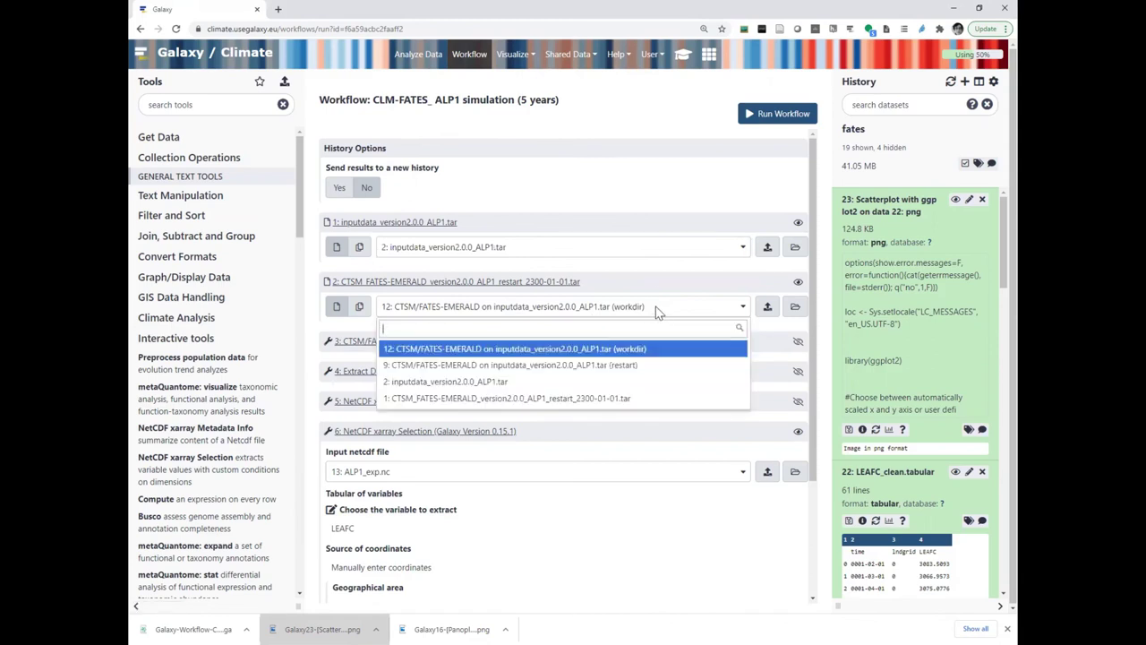
{"action": "left_click", "coordinate": [614, 400]}
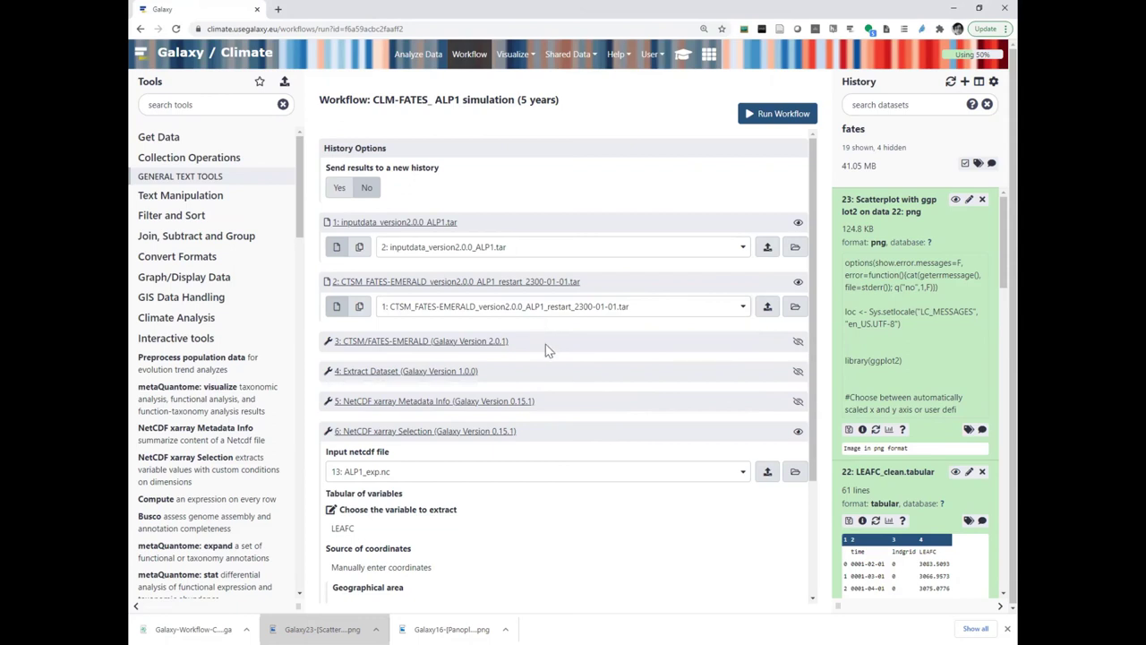
Step: Review the workflow steps in the run form, including the CTSM/FATES-EMERALD case settings and the Extract Dataset options
{"action": "left_click", "coordinate": [435, 345]}
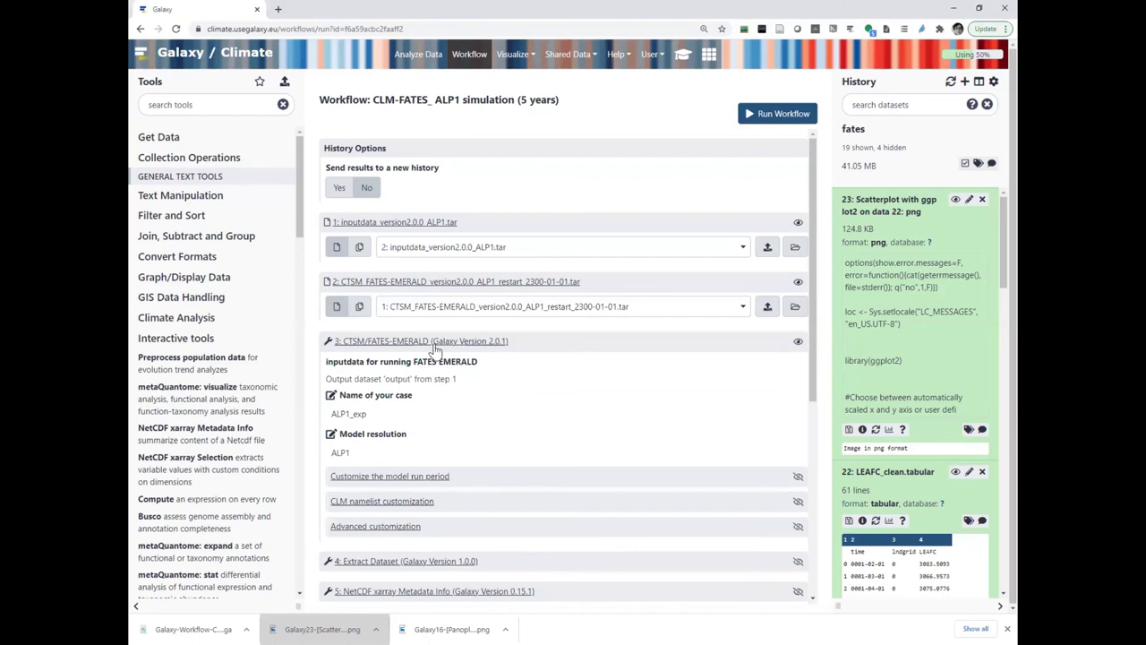
{"action": "left_click", "coordinate": [435, 345]}
{"action": "scroll", "coordinate": [577, 400], "scroll_direction": "down", "scroll_amount": 2}
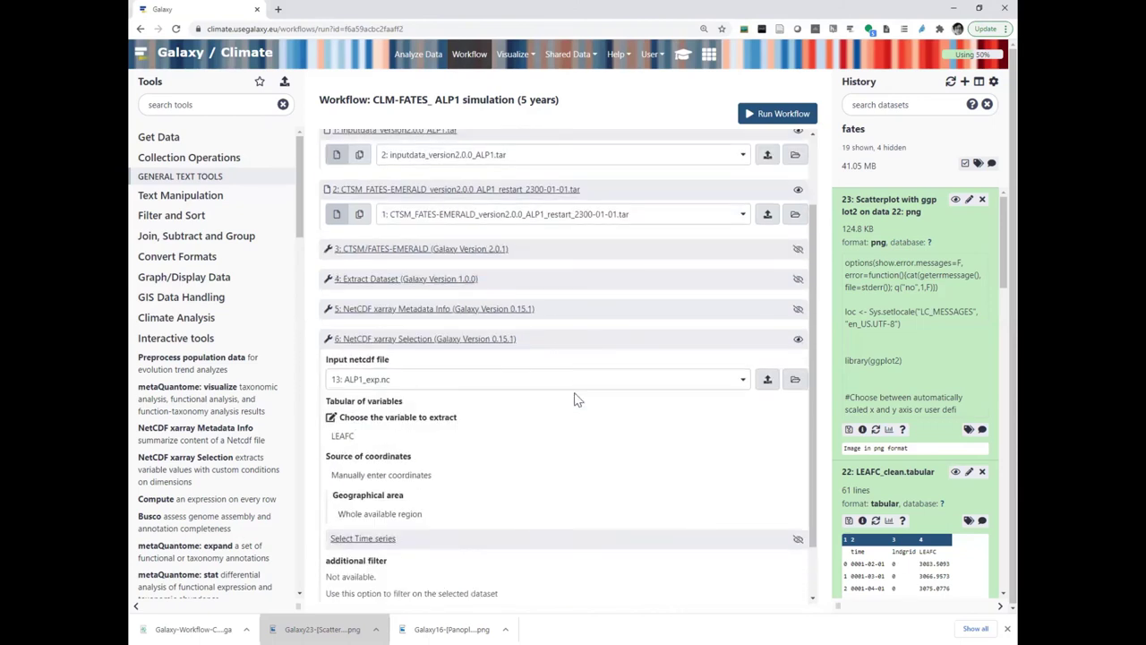
{"action": "scroll", "coordinate": [577, 400], "scroll_direction": "down", "scroll_amount": 1}
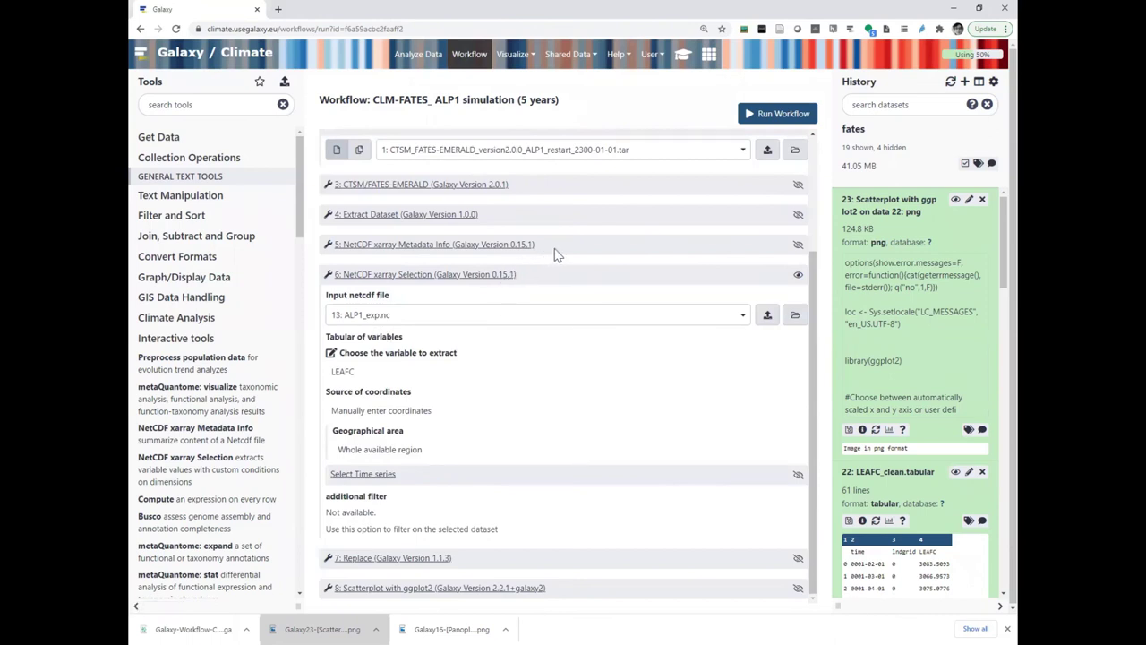
{"action": "scroll", "coordinate": [566, 287], "scroll_direction": "up", "scroll_amount": 2}
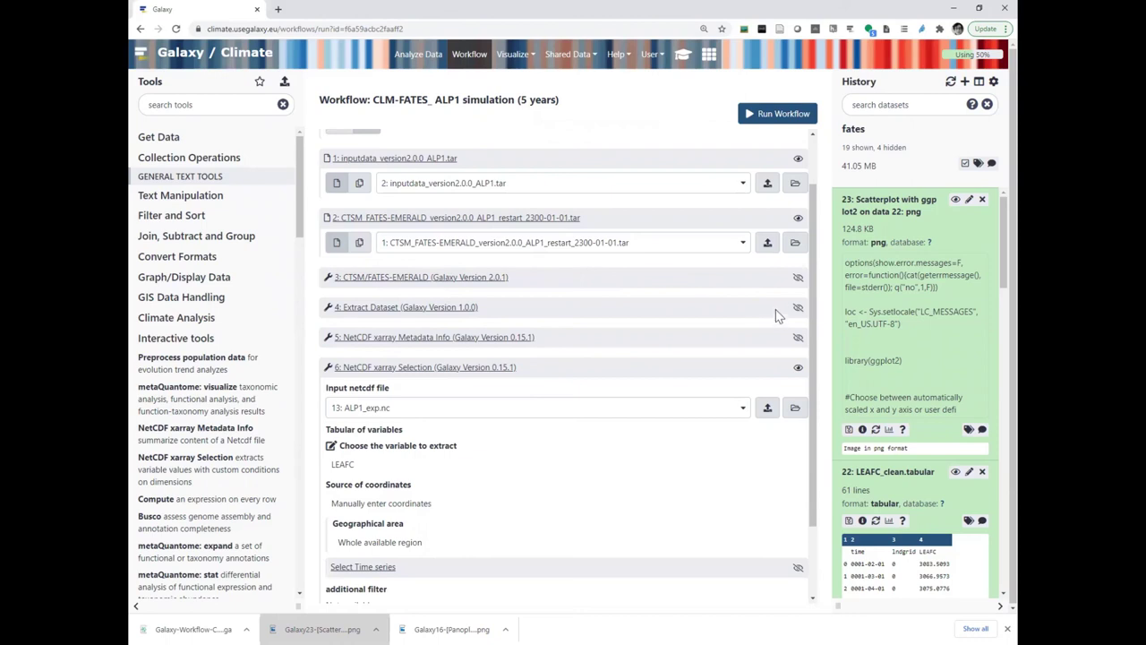
{"action": "scroll", "coordinate": [743, 318], "scroll_direction": "down", "scroll_amount": 2}
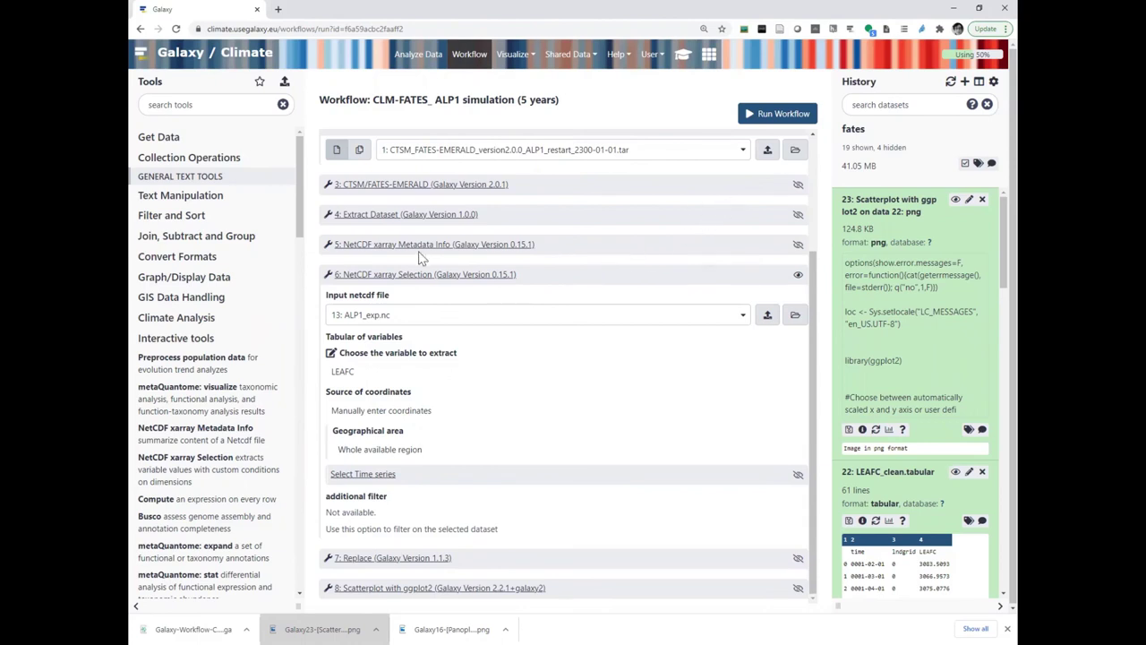
{"action": "left_click", "coordinate": [407, 217]}
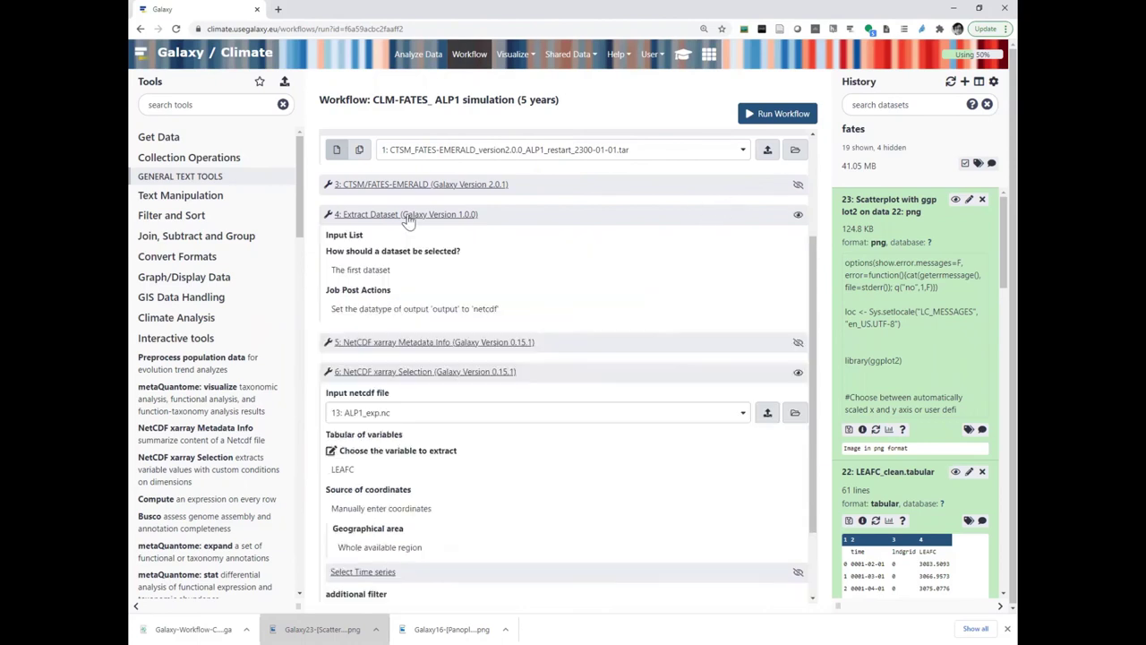
Step: Check the CTSM/FATES-EMERALD model run period and set the atmospheric CO2 molar ratio to 1468.0 in the advanced customization
{"action": "left_click", "coordinate": [431, 184]}
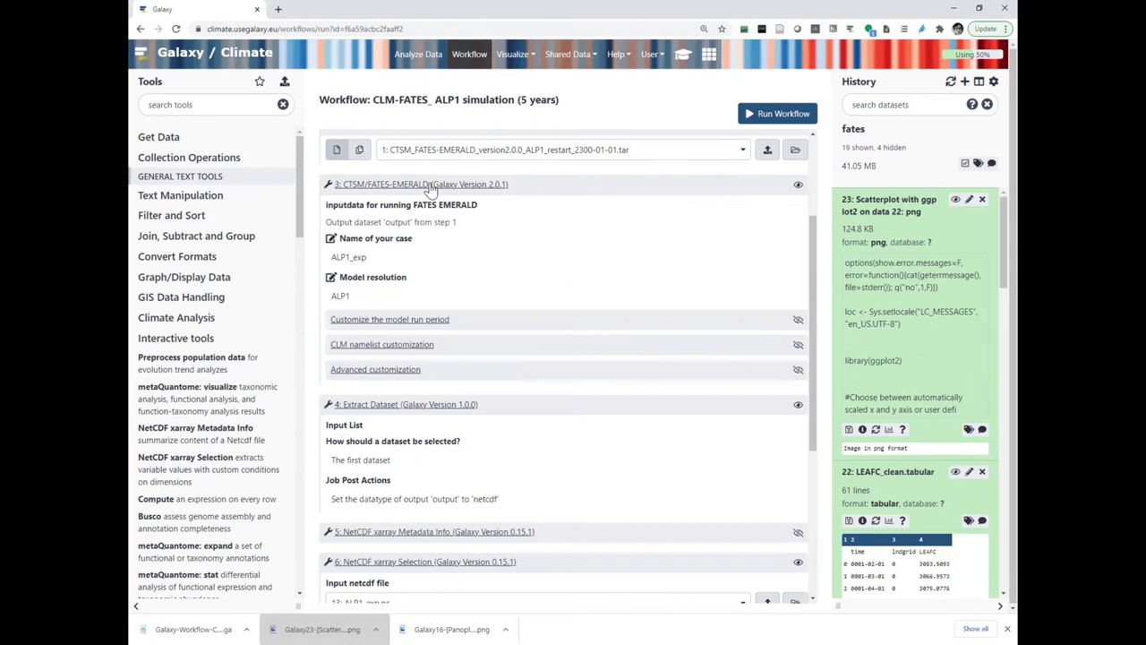
{"action": "left_click", "coordinate": [425, 321]}
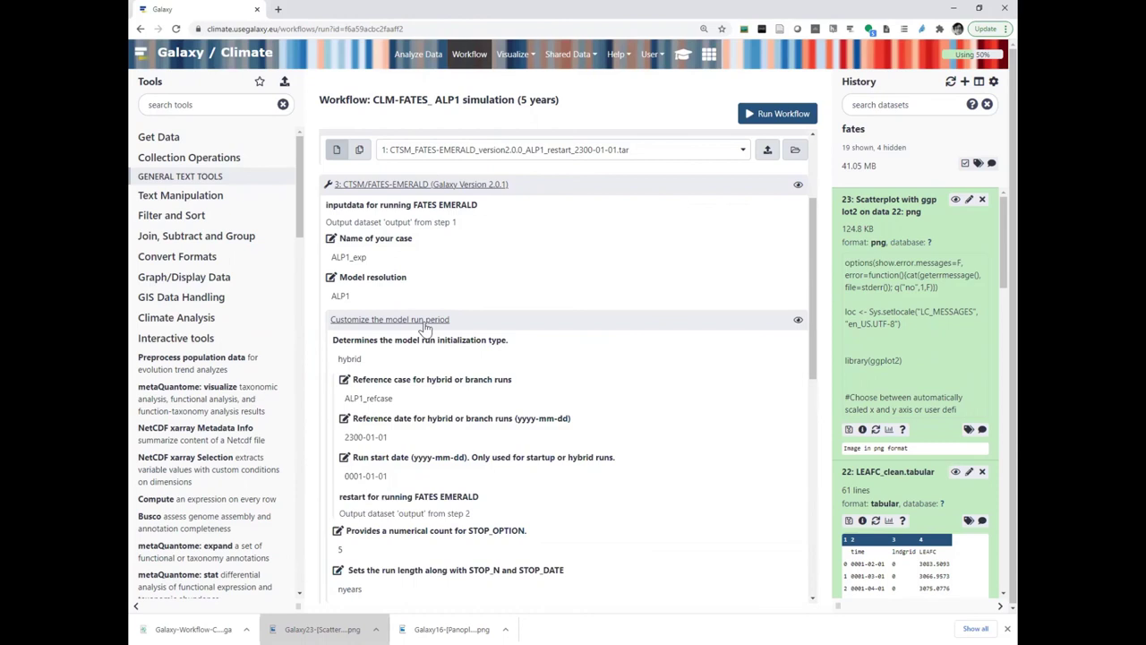
{"action": "scroll", "coordinate": [425, 327], "scroll_direction": "down", "scroll_amount": 1}
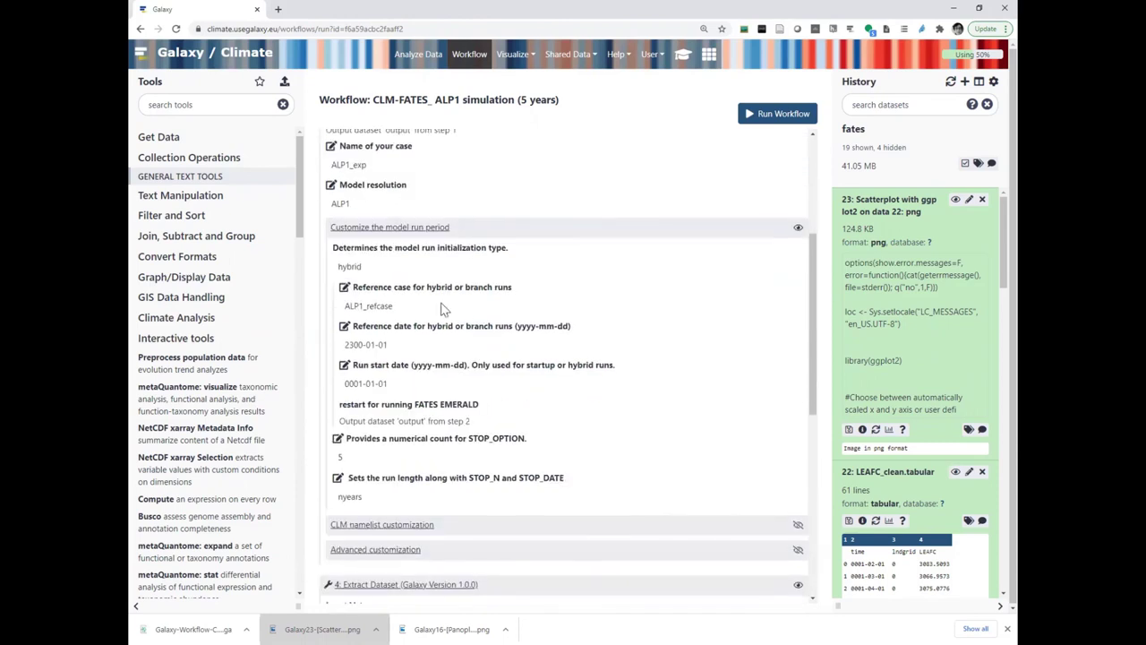
{"action": "left_click", "coordinate": [406, 229]}
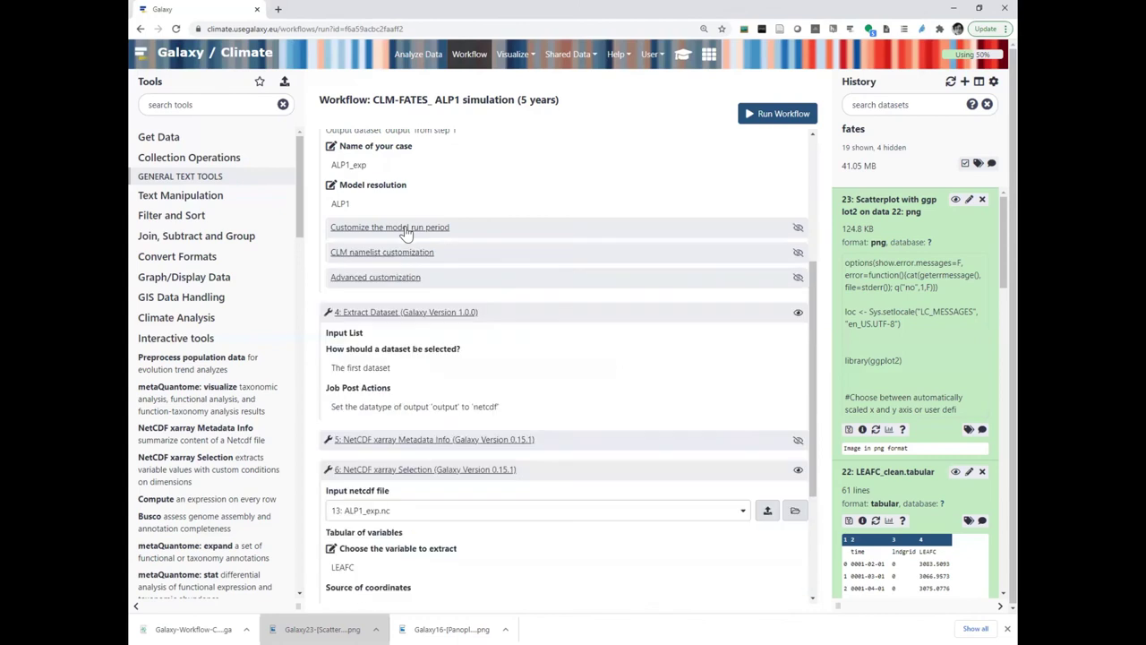
{"action": "left_click", "coordinate": [372, 279]}
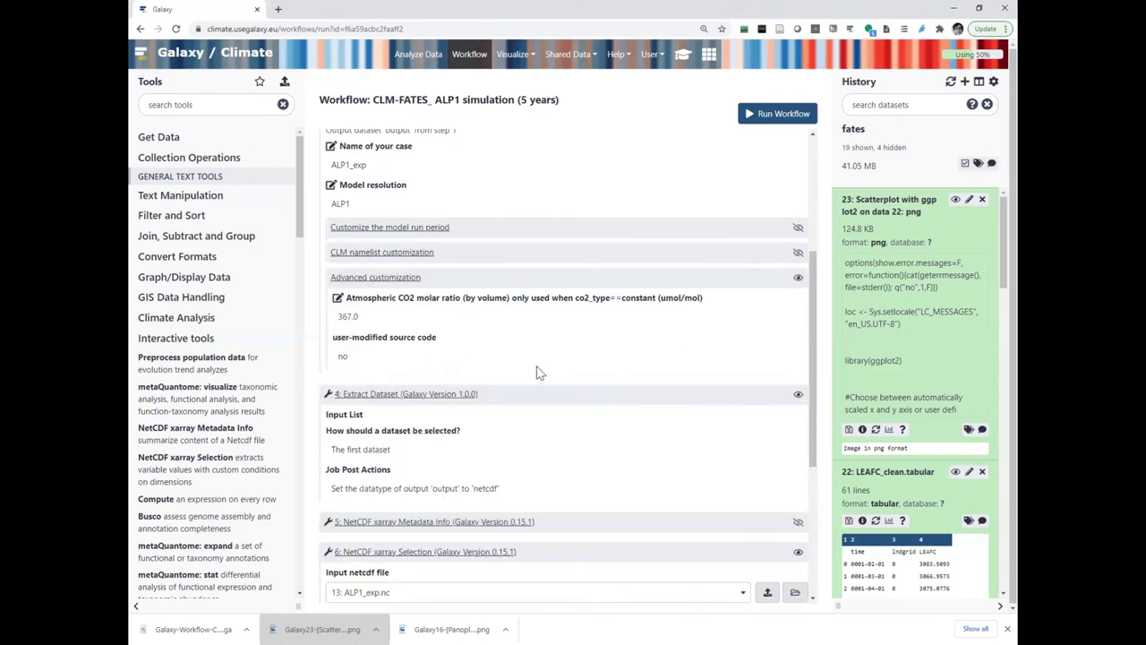
{"action": "left_click", "coordinate": [337, 298]}
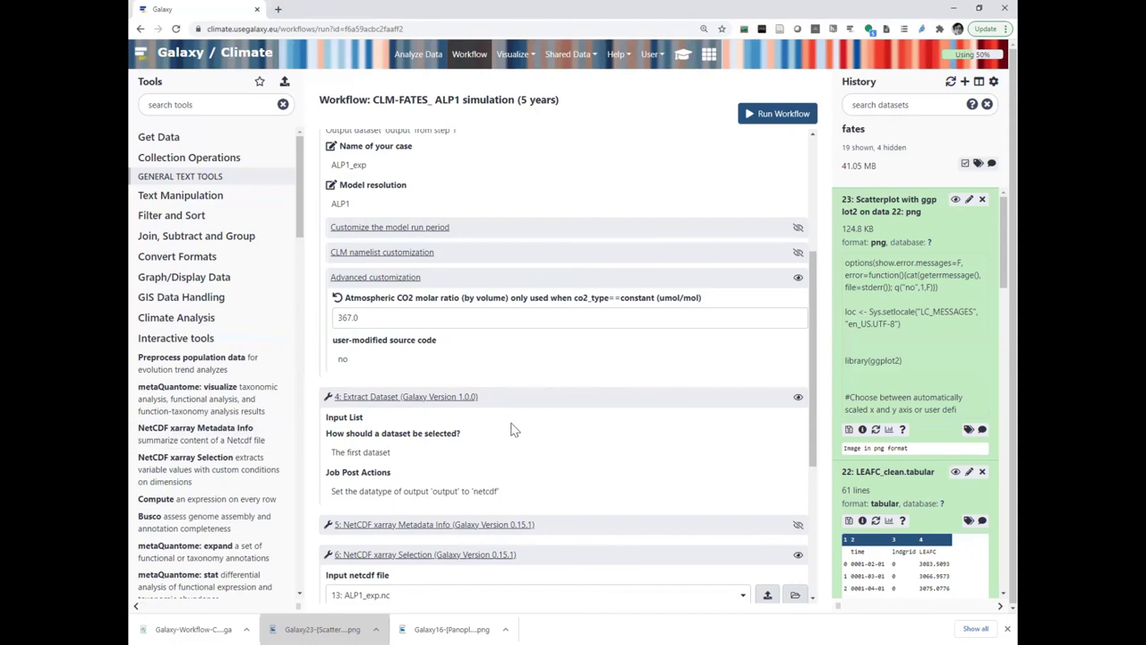
{"action": "left_click_drag", "start_coordinate": [364, 317], "coordinate": [320, 324]}
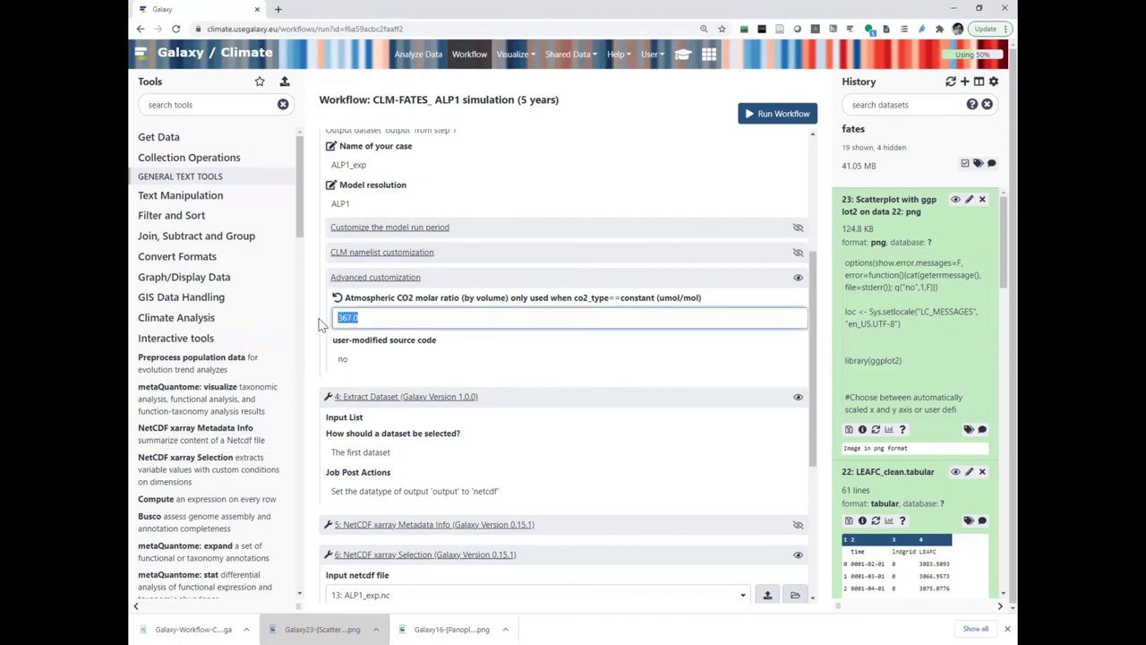
{"action": "type", "text": "1"}
Step: Check the NetCDF xarray Metadata Info and Selection settings, and run the workflow
{"action": "scroll", "coordinate": [496, 349], "scroll_direction": "down", "scroll_amount": 1}
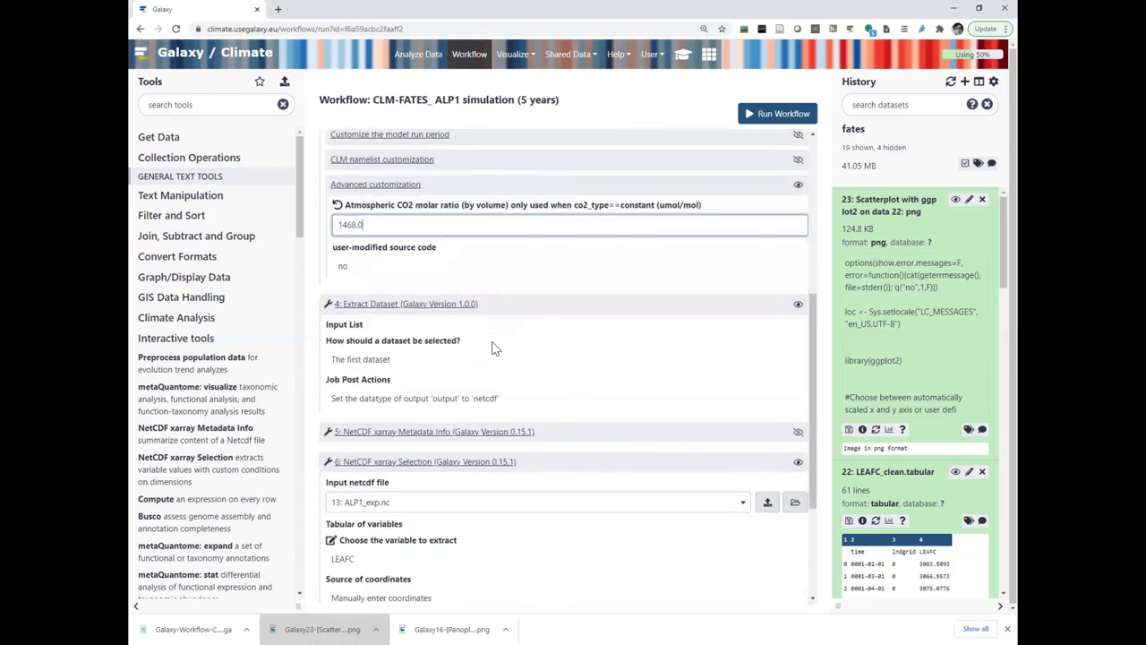
{"action": "scroll", "coordinate": [495, 348], "scroll_direction": "down", "scroll_amount": 1}
{"action": "scroll", "coordinate": [495, 349], "scroll_direction": "down", "scroll_amount": 1}
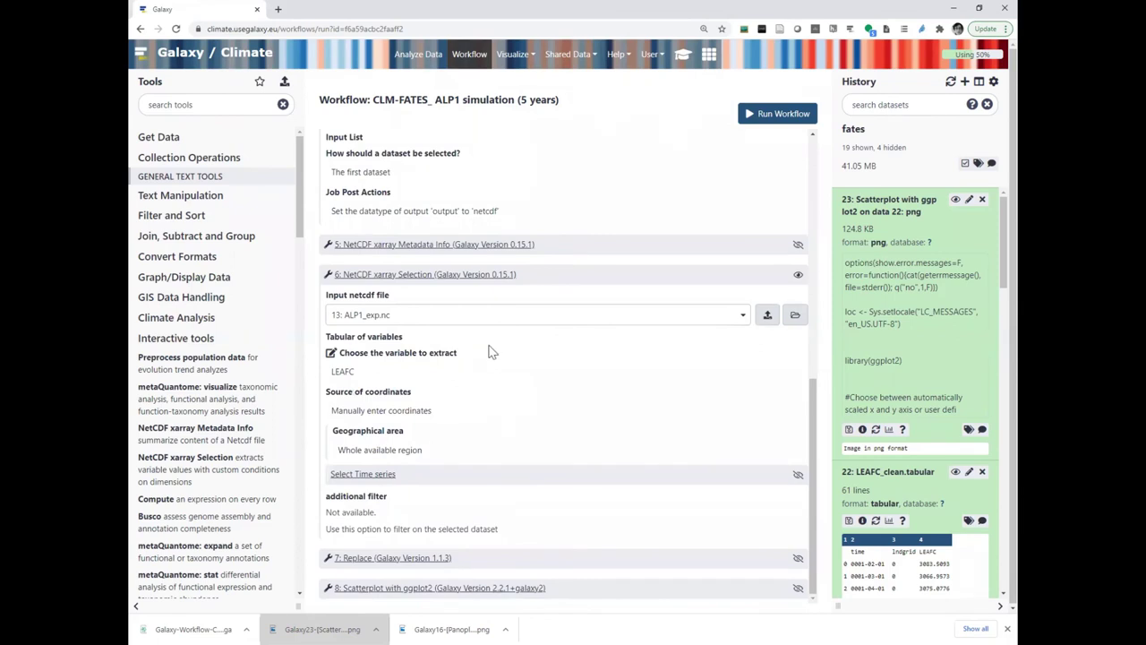
{"action": "left_click", "coordinate": [450, 250]}
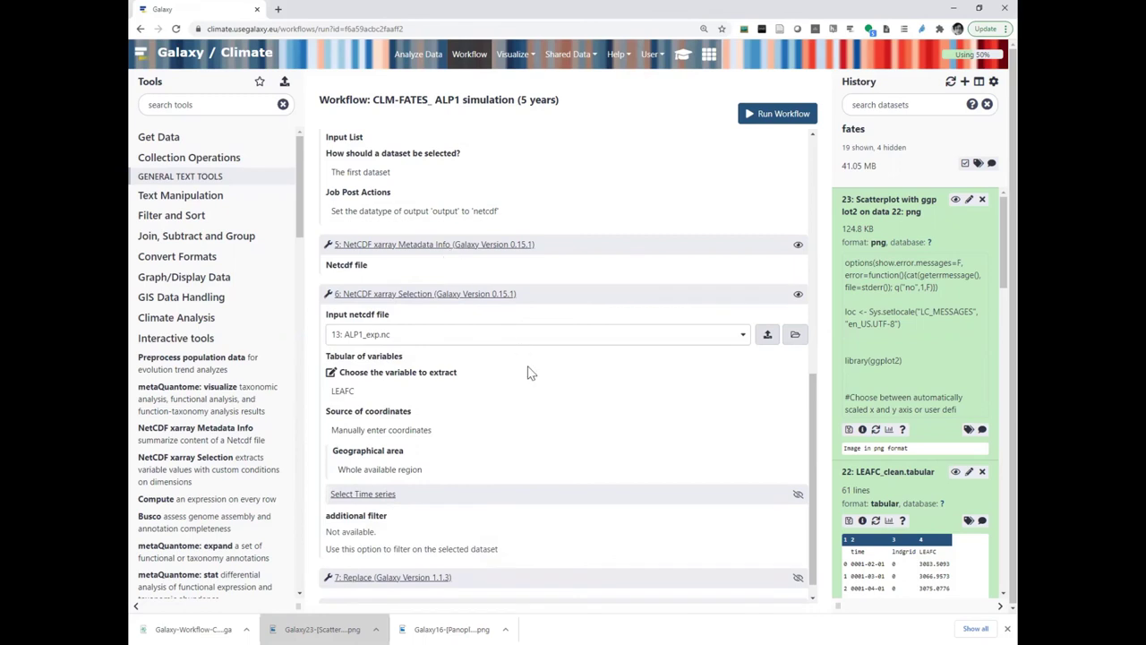
{"action": "scroll", "coordinate": [529, 368], "scroll_direction": "down", "scroll_amount": 1}
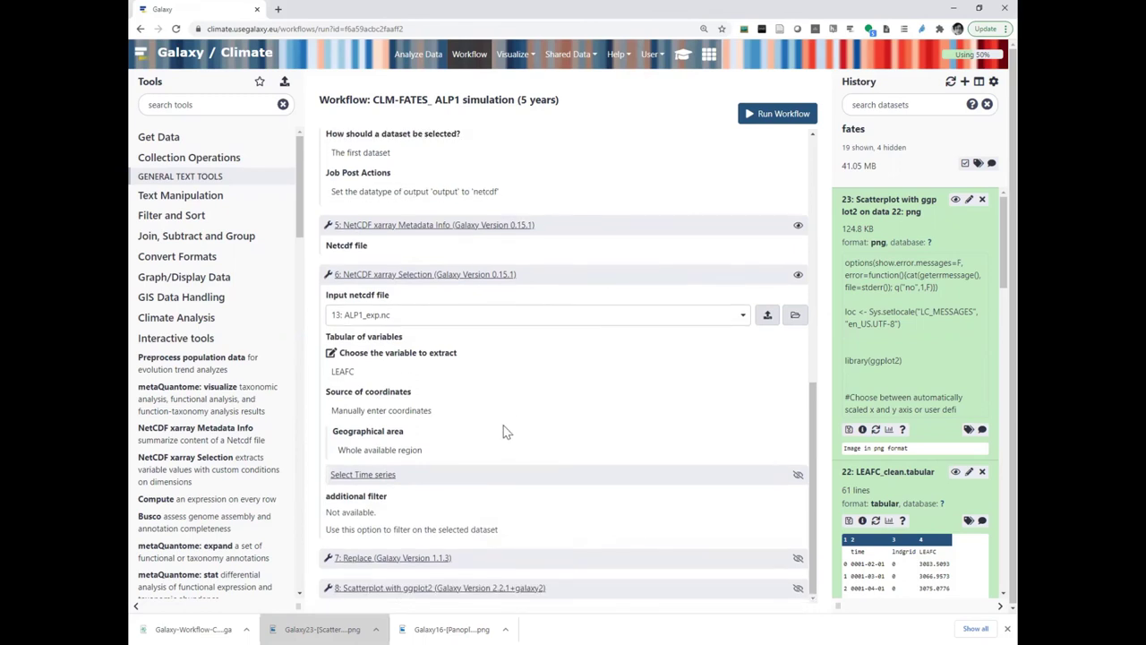
{"action": "triple_click", "coordinate": [492, 456]}
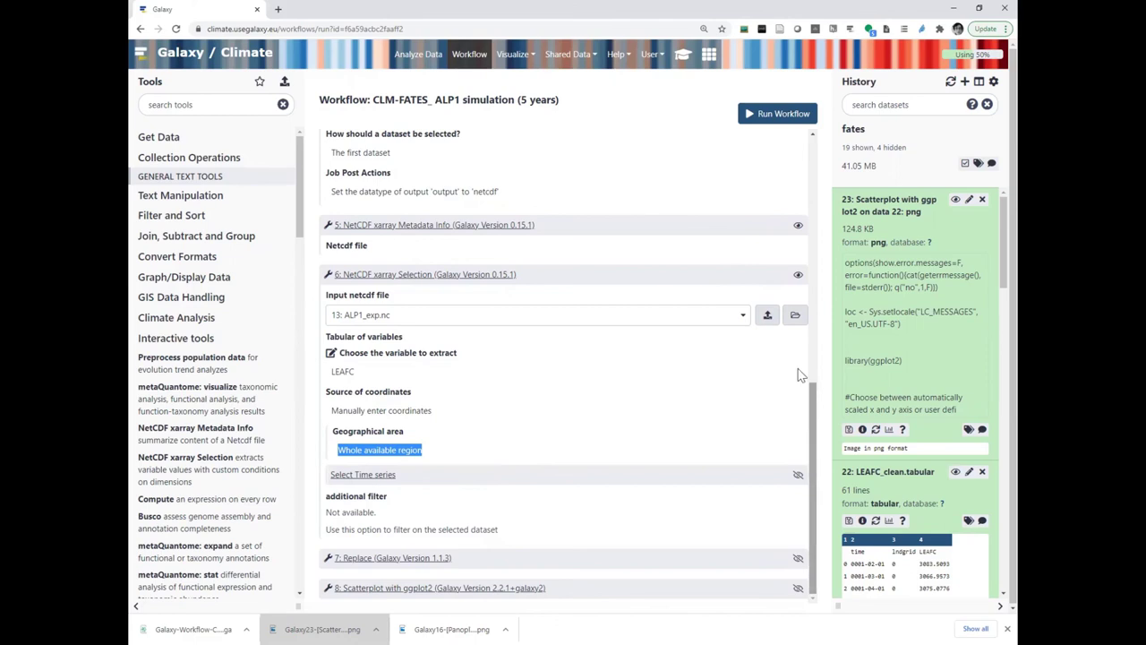
{"action": "left_click", "coordinate": [766, 116]}
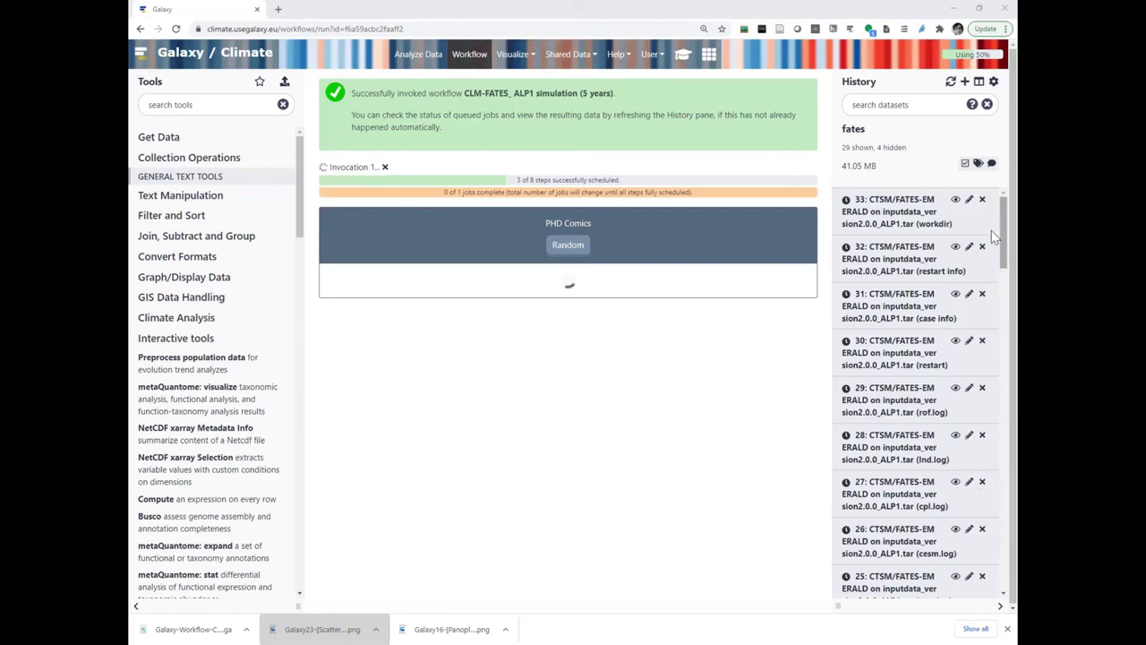
Step: Find the Panoply outputs collection in the fates history and view the LEAFC_in_ALP1_exp.png plot
{"action": "scroll", "coordinate": [991, 312], "scroll_direction": "down", "scroll_amount": 5}
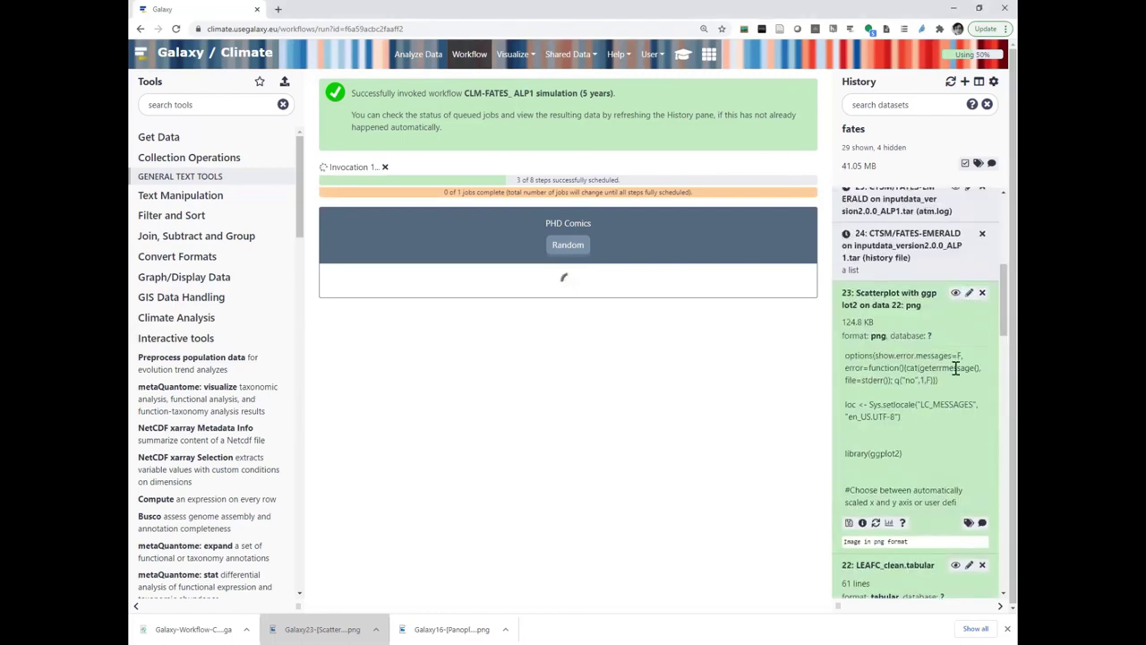
{"action": "scroll", "coordinate": [955, 359], "scroll_direction": "down", "scroll_amount": 3}
{"action": "scroll", "coordinate": [955, 373], "scroll_direction": "down", "scroll_amount": 10}
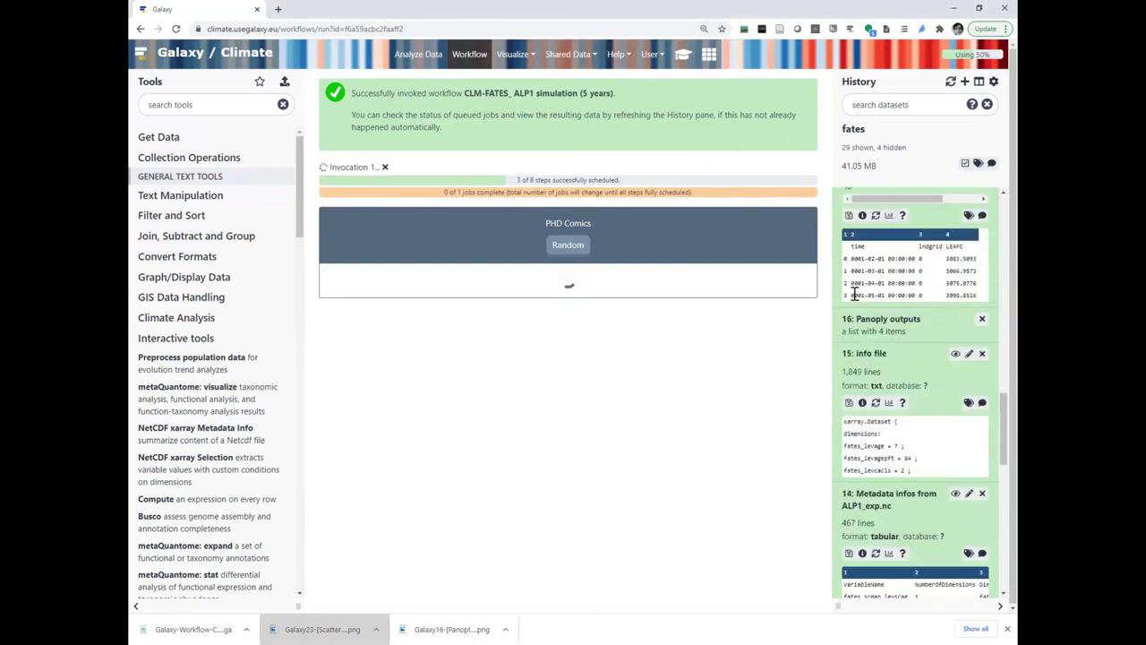
{"action": "left_click", "coordinate": [881, 322]}
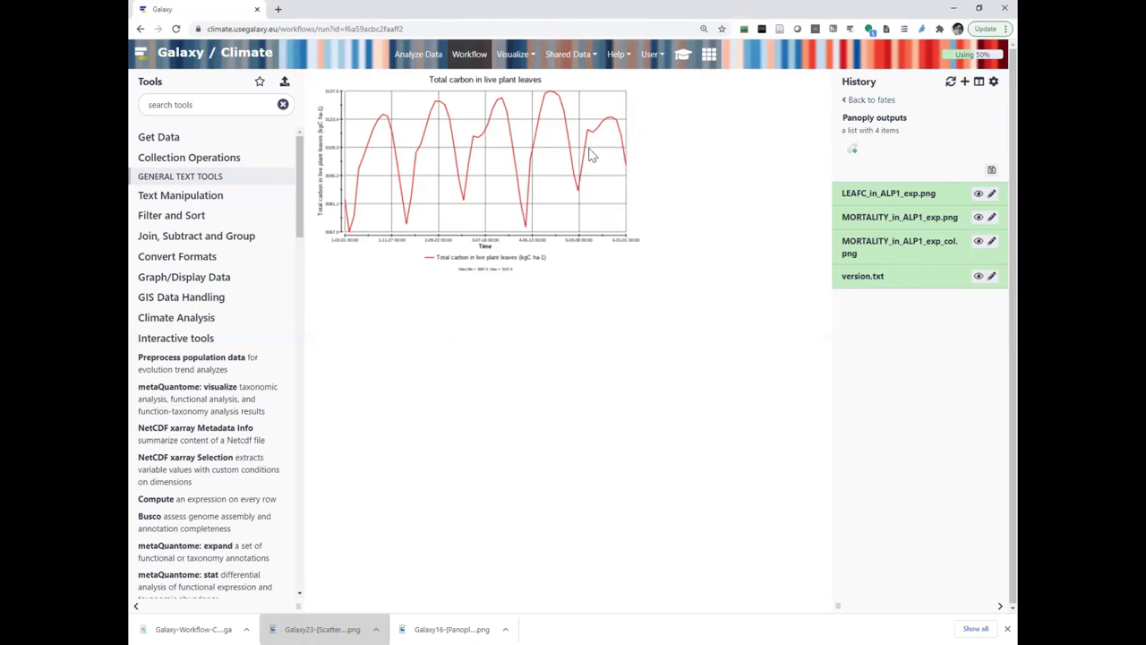
Step: Open the CLM-FATES tutorial from the Climate topic of Galaxy Training and examine the resulting LEAFC plot and the workflow conversion section
{"action": "left_click", "coordinate": [680, 55]}
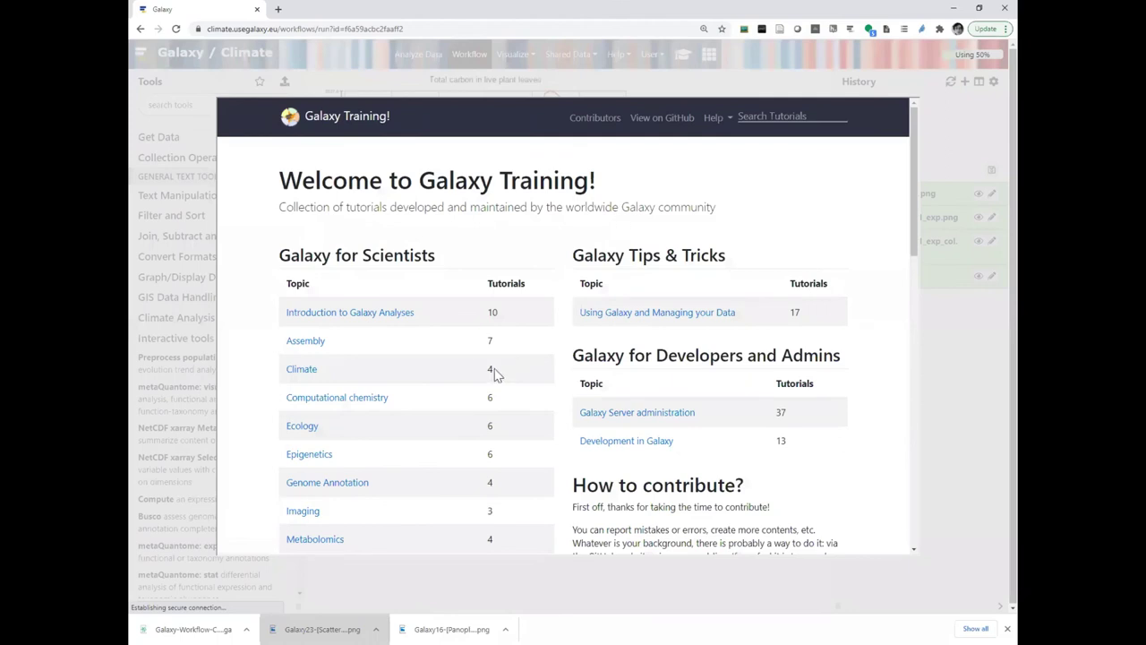
{"action": "scroll", "coordinate": [498, 368], "scroll_direction": "down", "scroll_amount": 2}
{"action": "left_click", "coordinate": [315, 287]}
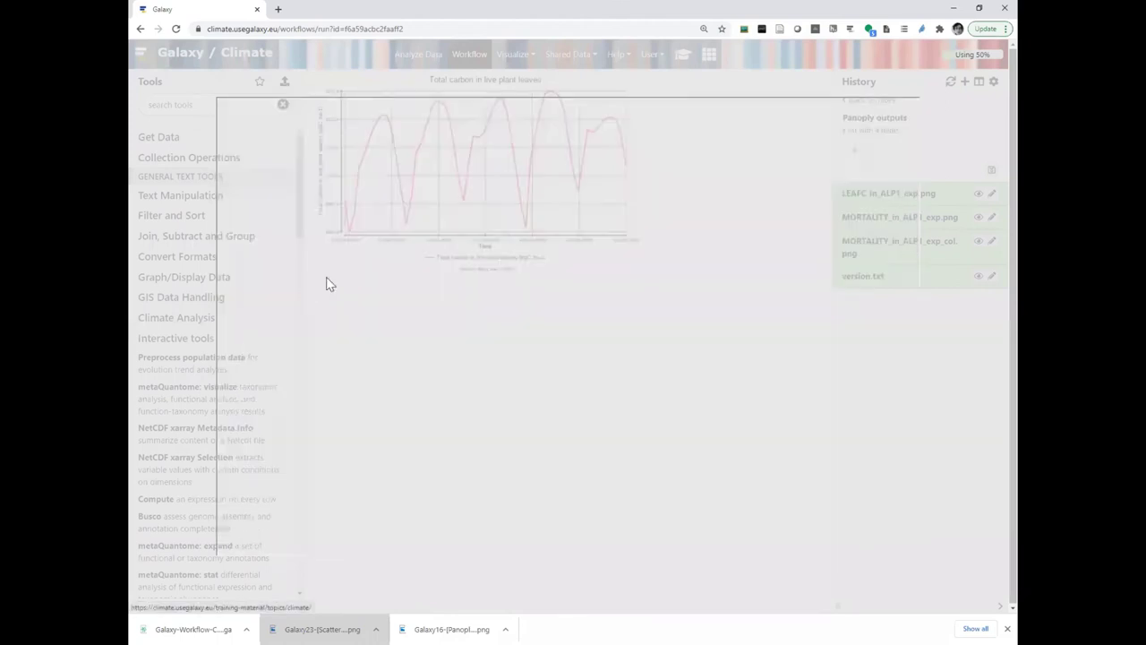
{"action": "scroll", "coordinate": [527, 290], "scroll_direction": "down", "scroll_amount": 10}
{"action": "scroll", "coordinate": [555, 290], "scroll_direction": "up", "scroll_amount": 8}
{"action": "left_click", "coordinate": [653, 338]}
{"action": "scroll", "coordinate": [622, 335], "scroll_direction": "down", "scroll_amount": 15}
{"action": "scroll", "coordinate": [622, 335], "scroll_direction": "down", "scroll_amount": 15}
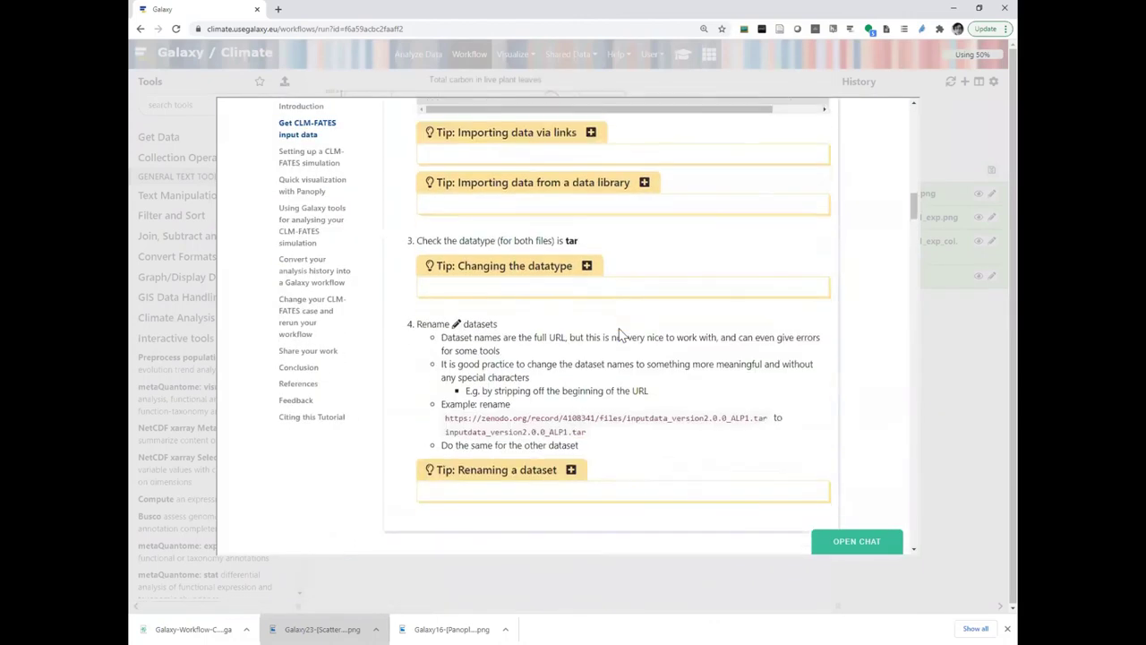
{"action": "scroll", "coordinate": [622, 335], "scroll_direction": "down", "scroll_amount": 15}
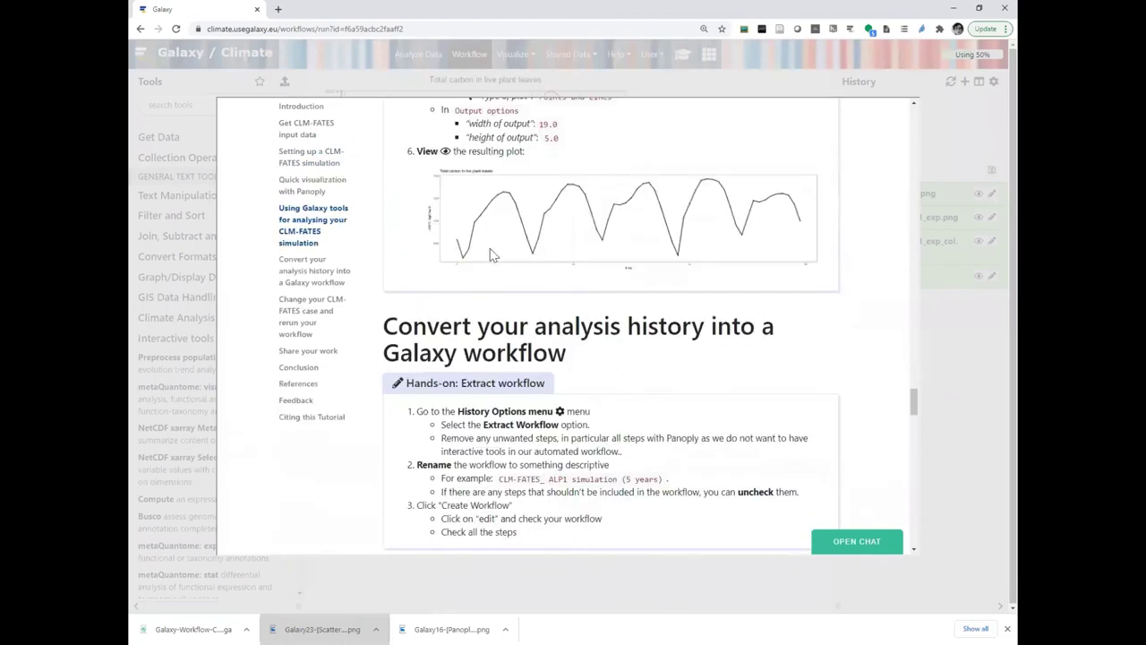
{"action": "scroll", "coordinate": [680, 317], "scroll_direction": "down", "scroll_amount": 2}
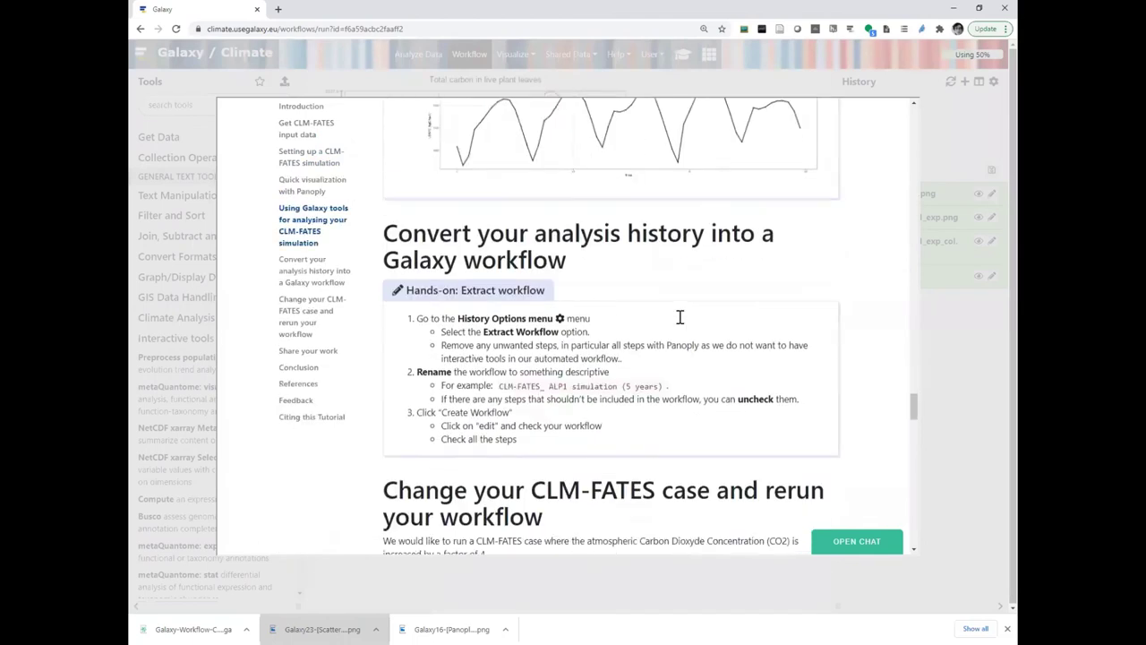
{"action": "scroll", "coordinate": [679, 316], "scroll_direction": "up", "scroll_amount": 4}
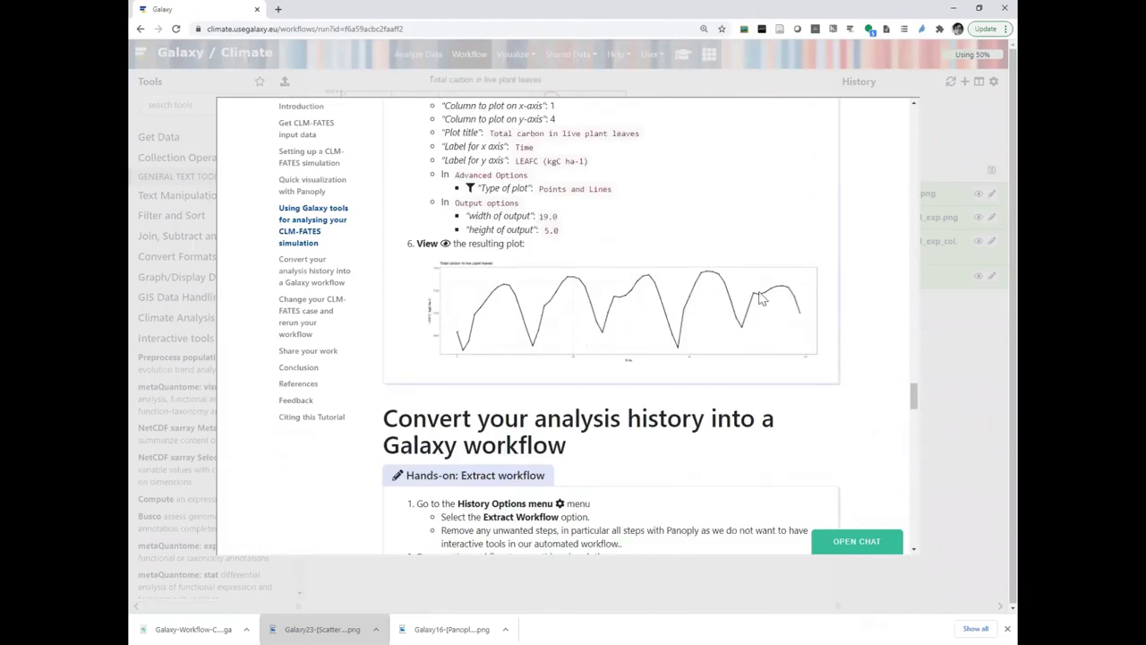
Step: Read the tutorial's hands-on section on comparing the two simulations and reveal the question's solution to examine the increased-CO2 plot
{"action": "scroll", "coordinate": [750, 340], "scroll_direction": "down", "scroll_amount": 1}
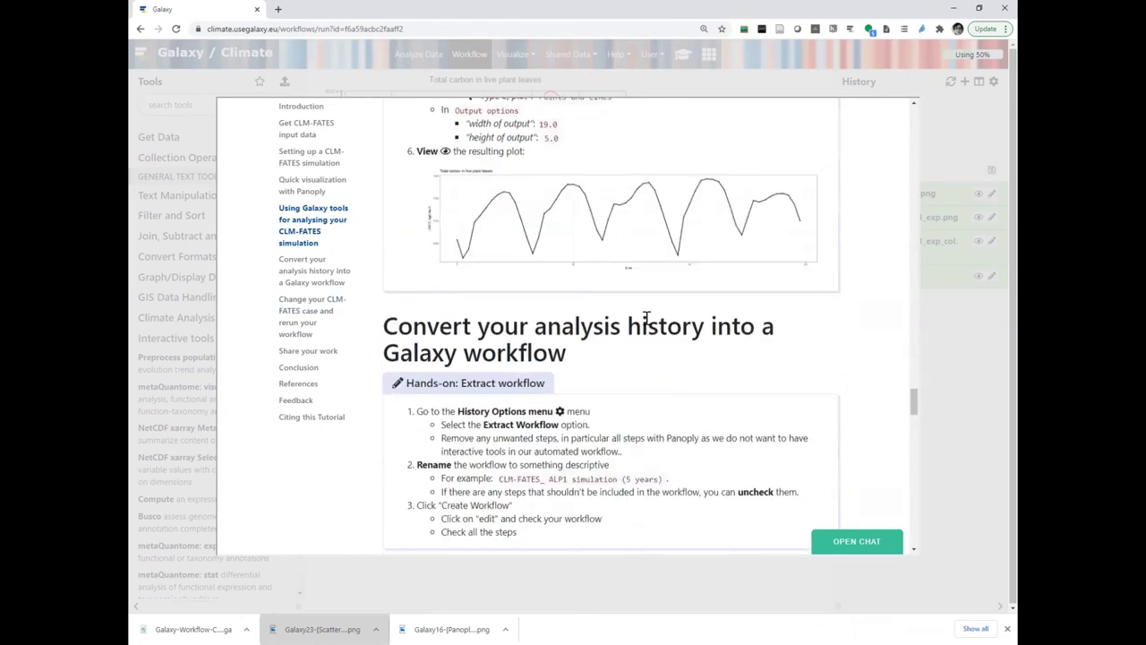
{"action": "scroll", "coordinate": [779, 326], "scroll_direction": "down", "scroll_amount": 1}
{"action": "scroll", "coordinate": [779, 326], "scroll_direction": "down", "scroll_amount": 10}
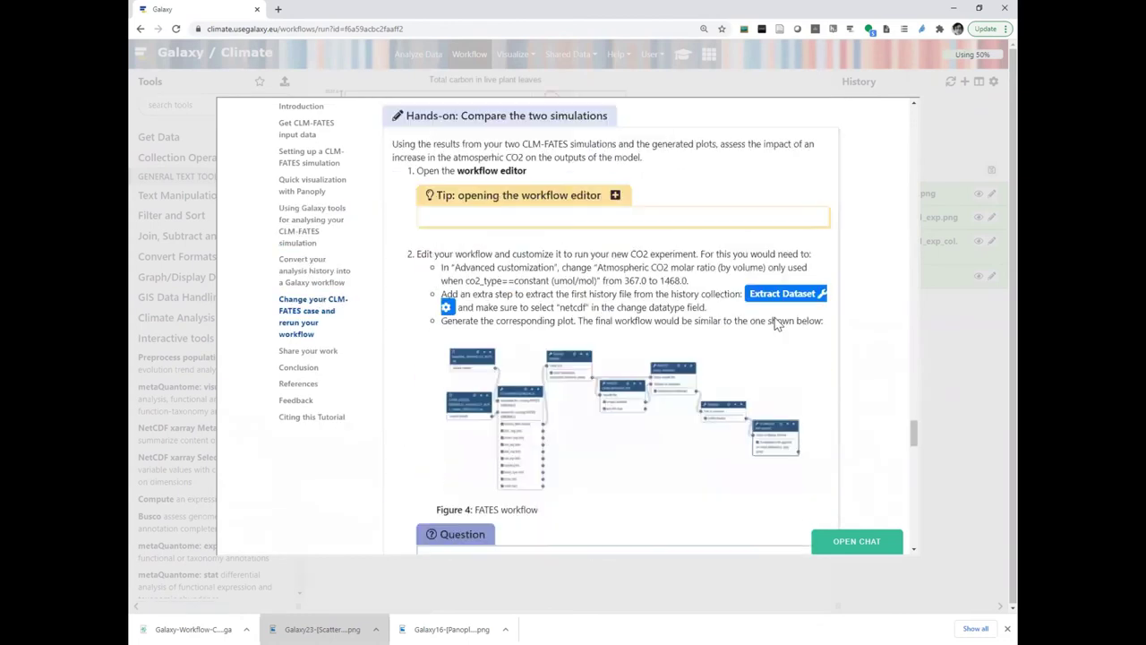
{"action": "scroll", "coordinate": [777, 324], "scroll_direction": "down", "scroll_amount": 2}
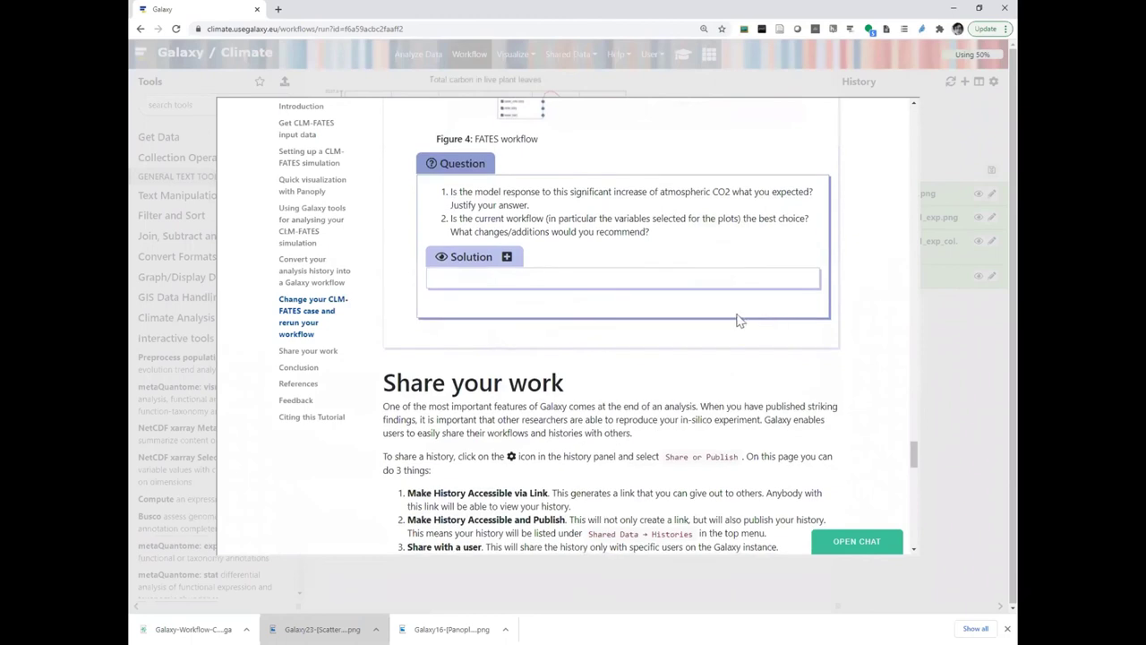
{"action": "left_click", "coordinate": [507, 257]}
{"action": "scroll", "coordinate": [678, 267], "scroll_direction": "down", "scroll_amount": 2}
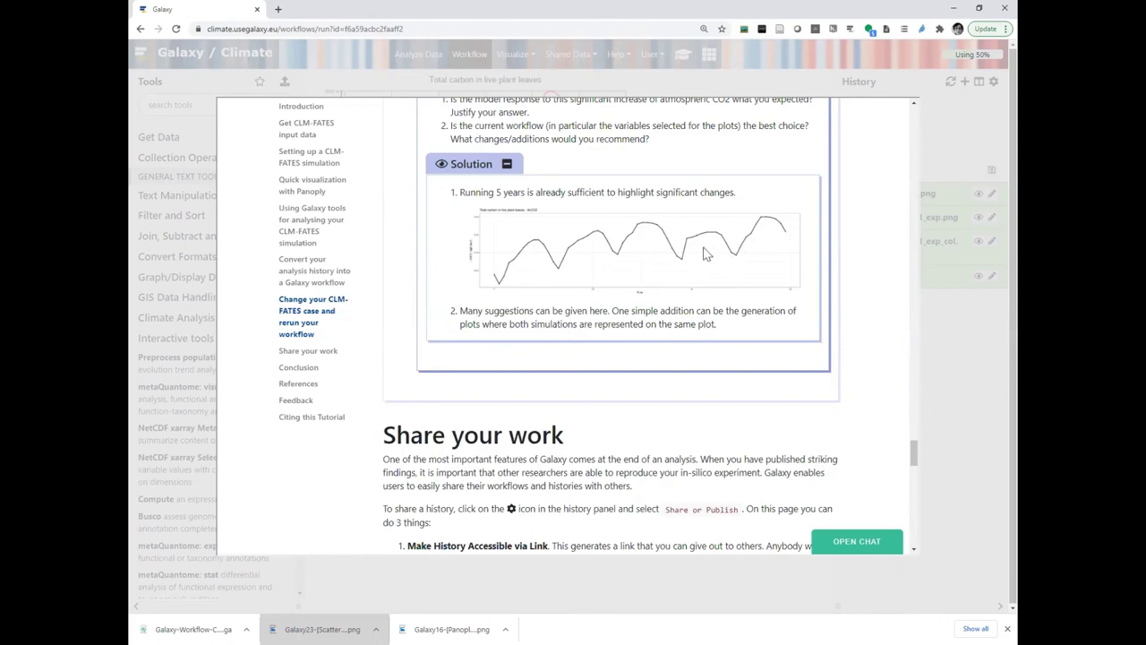
{"action": "scroll", "coordinate": [713, 257], "scroll_direction": "up", "scroll_amount": 5}
{"action": "scroll", "coordinate": [705, 253], "scroll_direction": "up", "scroll_amount": 4}
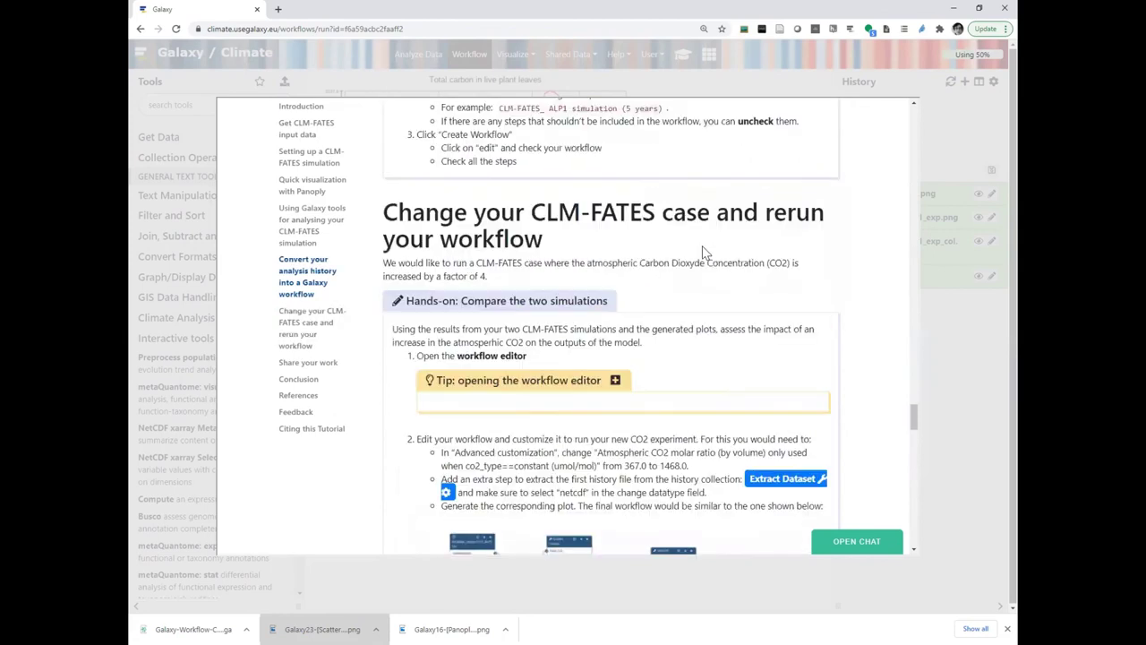
{"action": "scroll", "coordinate": [703, 246], "scroll_direction": "down", "scroll_amount": 4}
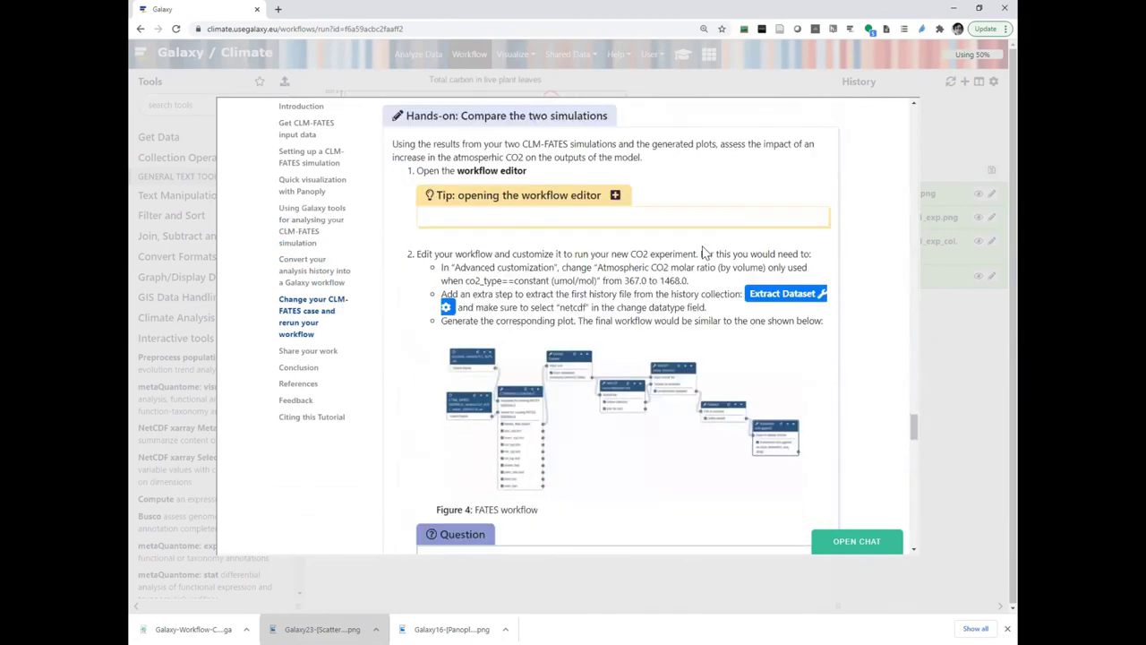
{"action": "scroll", "coordinate": [698, 421], "scroll_direction": "down", "scroll_amount": 3}
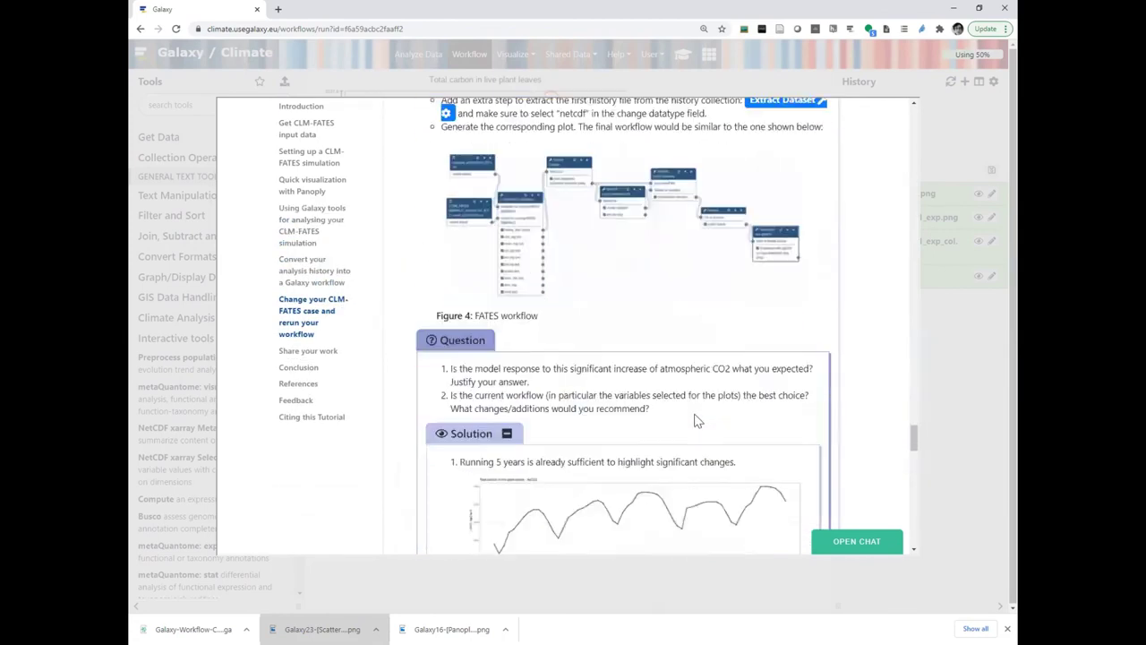
Step: Read the tutorial's Share your work section, including permissions, history sharing and publishing to WorkflowHub
{"action": "scroll", "coordinate": [698, 421], "scroll_direction": "down", "scroll_amount": 2}
{"action": "scroll", "coordinate": [698, 420], "scroll_direction": "down", "scroll_amount": 2}
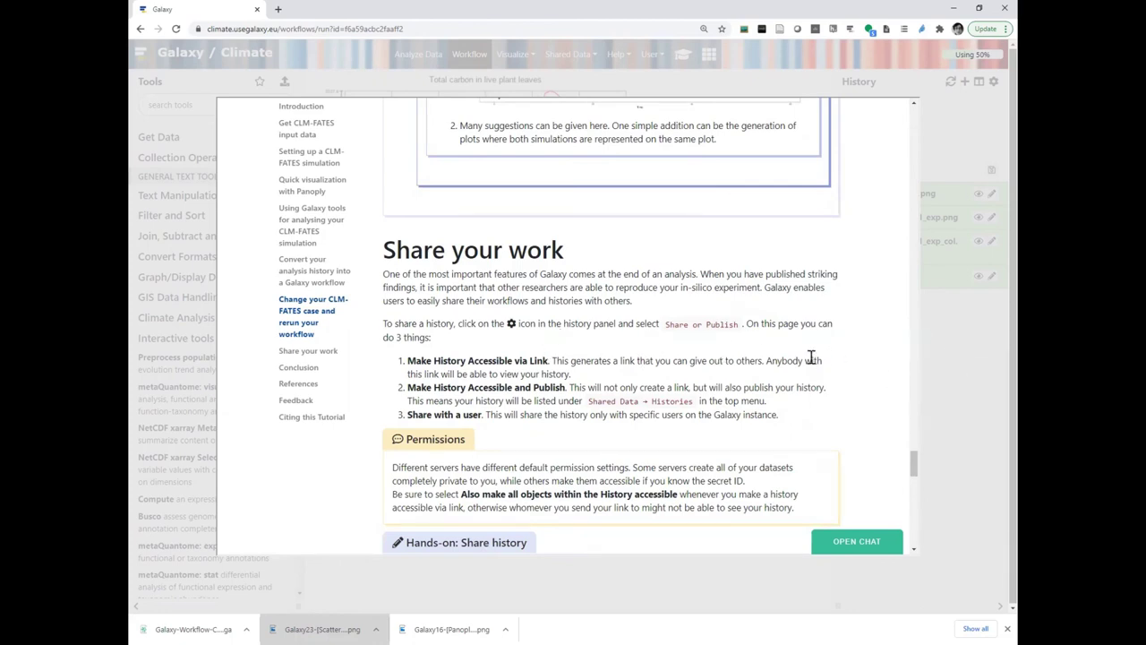
{"action": "scroll", "coordinate": [797, 330], "scroll_direction": "down", "scroll_amount": 1}
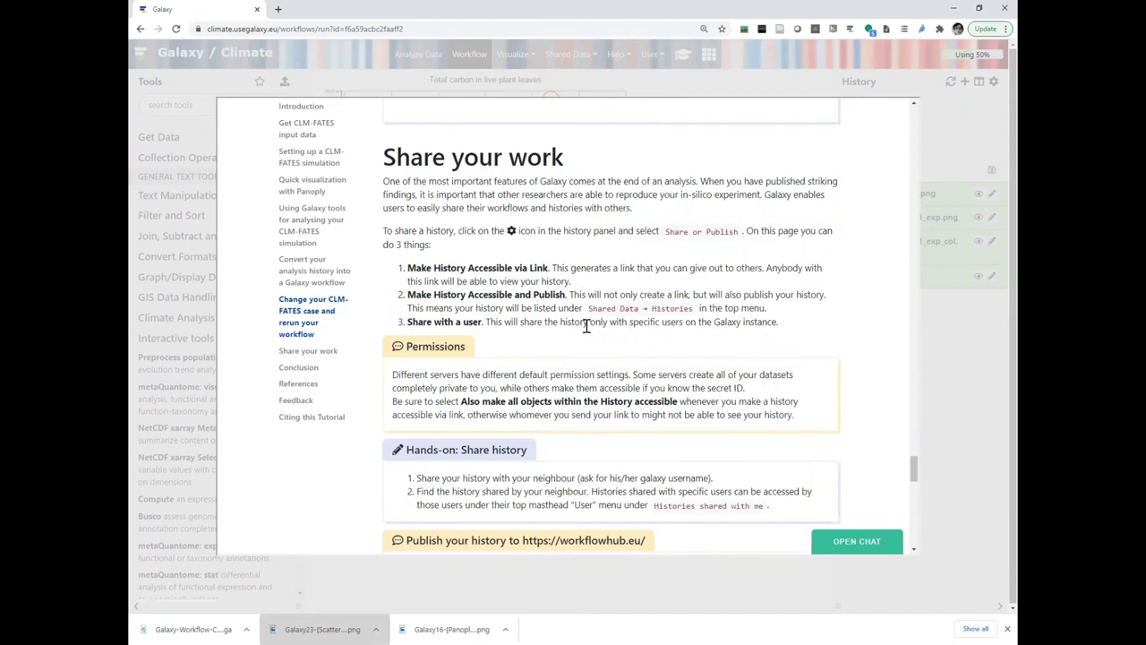
{"action": "scroll", "coordinate": [586, 322], "scroll_direction": "down", "scroll_amount": 1}
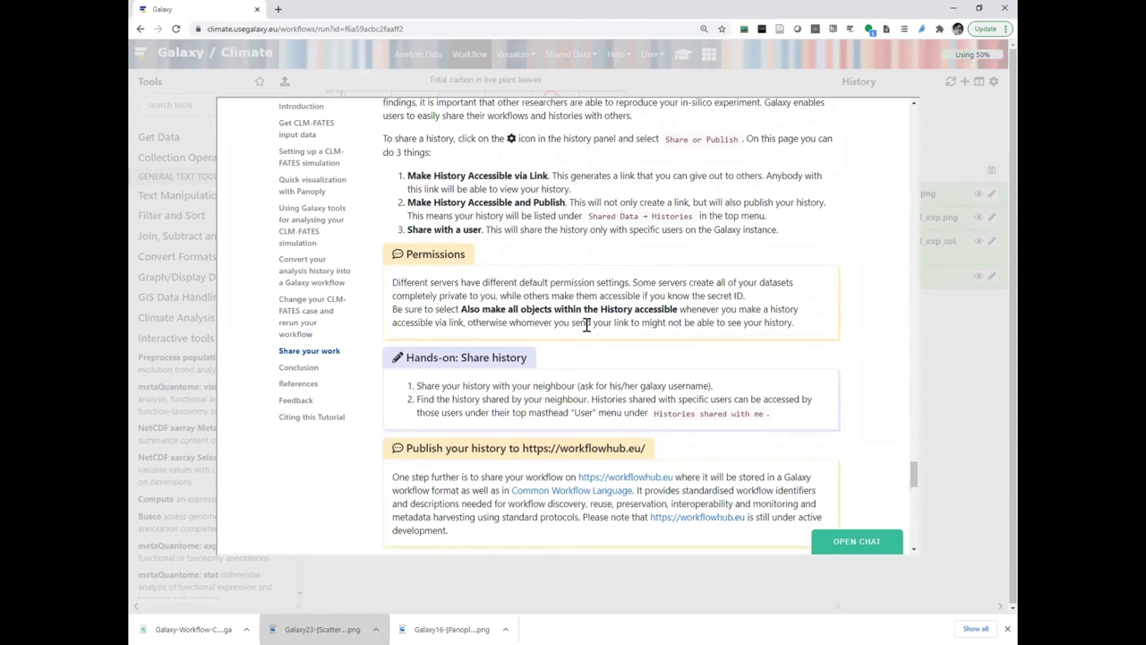
{"action": "scroll", "coordinate": [628, 359], "scroll_direction": "down", "scroll_amount": 2}
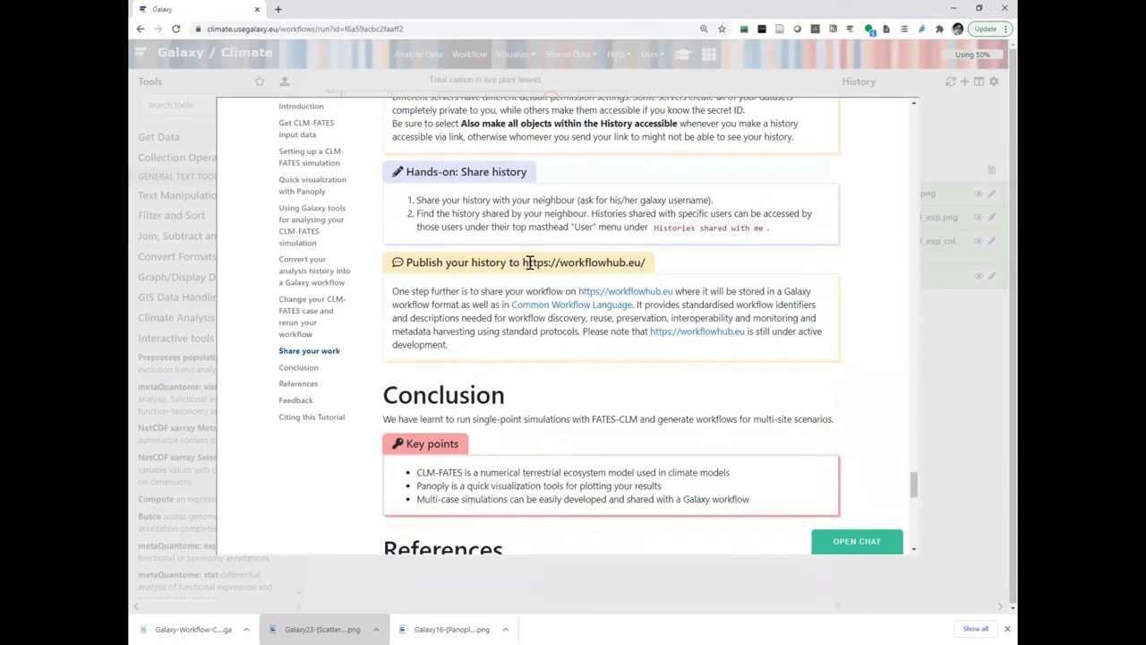
{"action": "left_click_drag", "start_coordinate": [522, 261], "coordinate": [654, 262]}
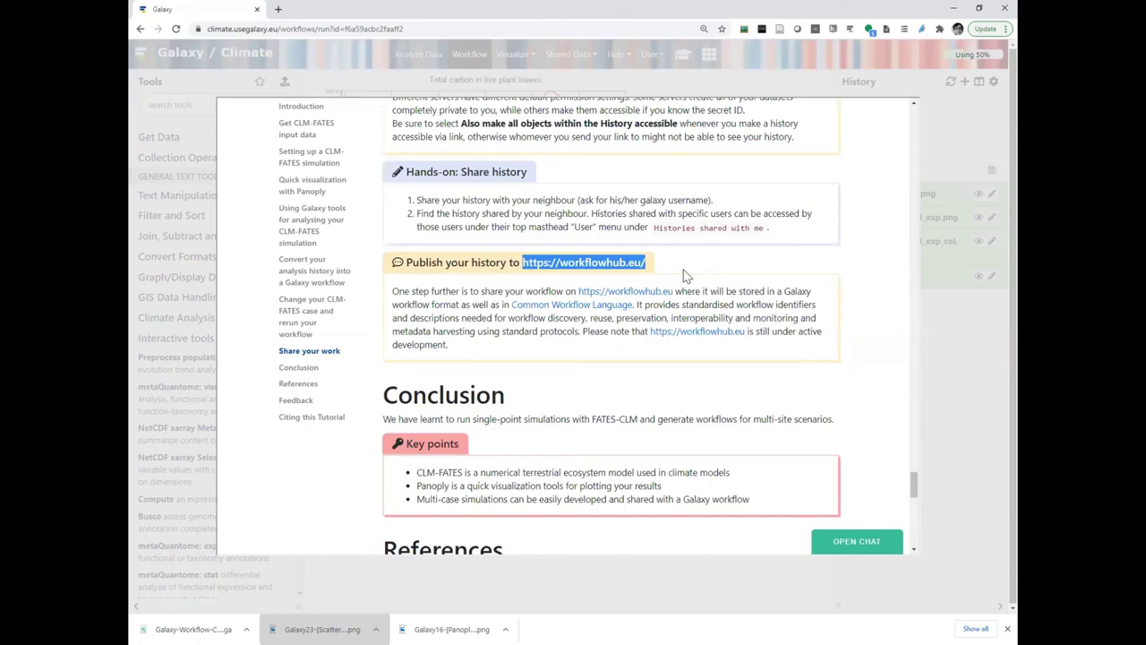
{"action": "right_click", "coordinate": [587, 262]}
{"action": "left_click", "coordinate": [615, 278]}
{"action": "left_click", "coordinate": [281, 8]}
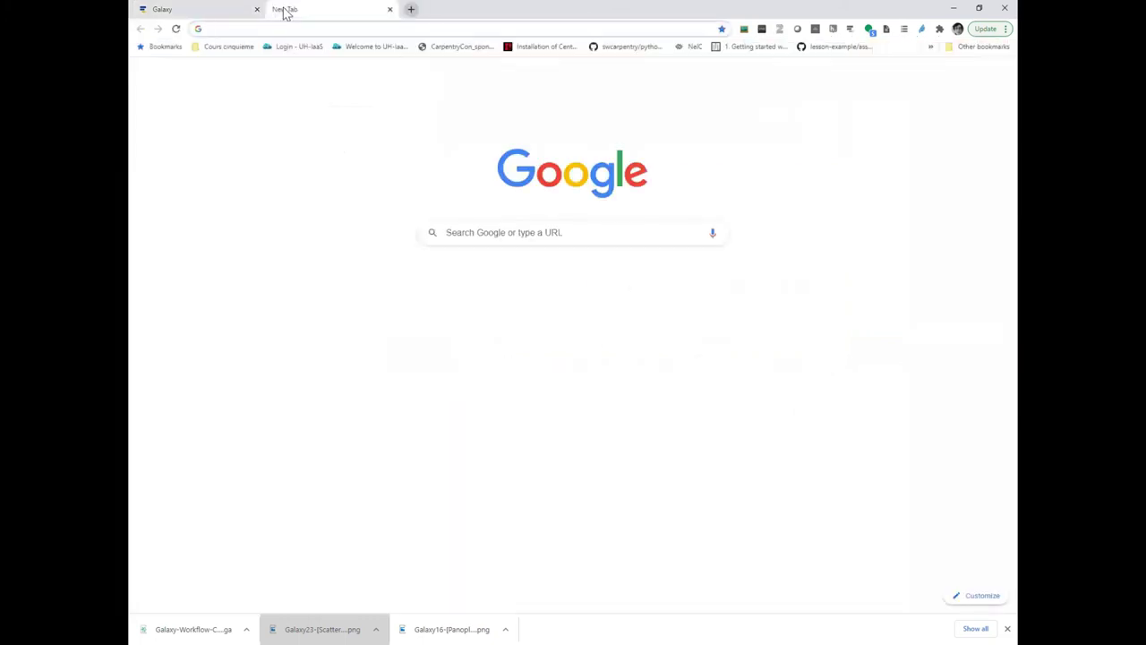
{"action": "key", "text": "ctrl+v"}
{"action": "key", "text": "Return"}
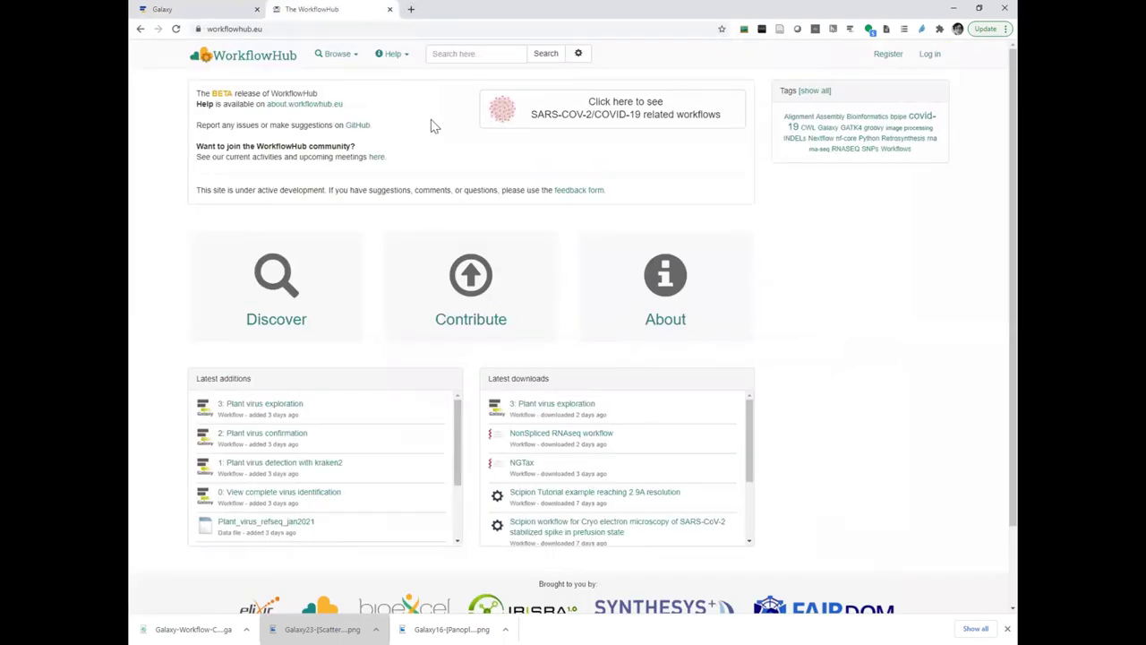
Step: Search WorkflowHub for "climate" and open the Galaxy Climate team page
{"action": "left_click", "coordinate": [489, 53]}
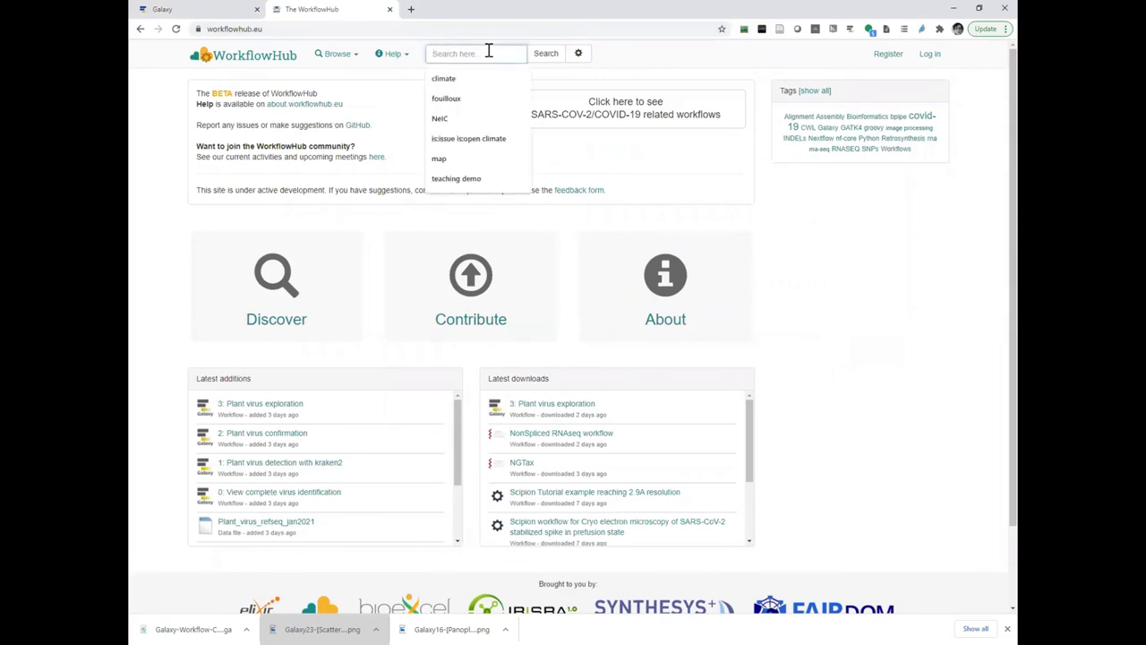
{"action": "type", "text": "climate"}
{"action": "key", "text": "Return"}
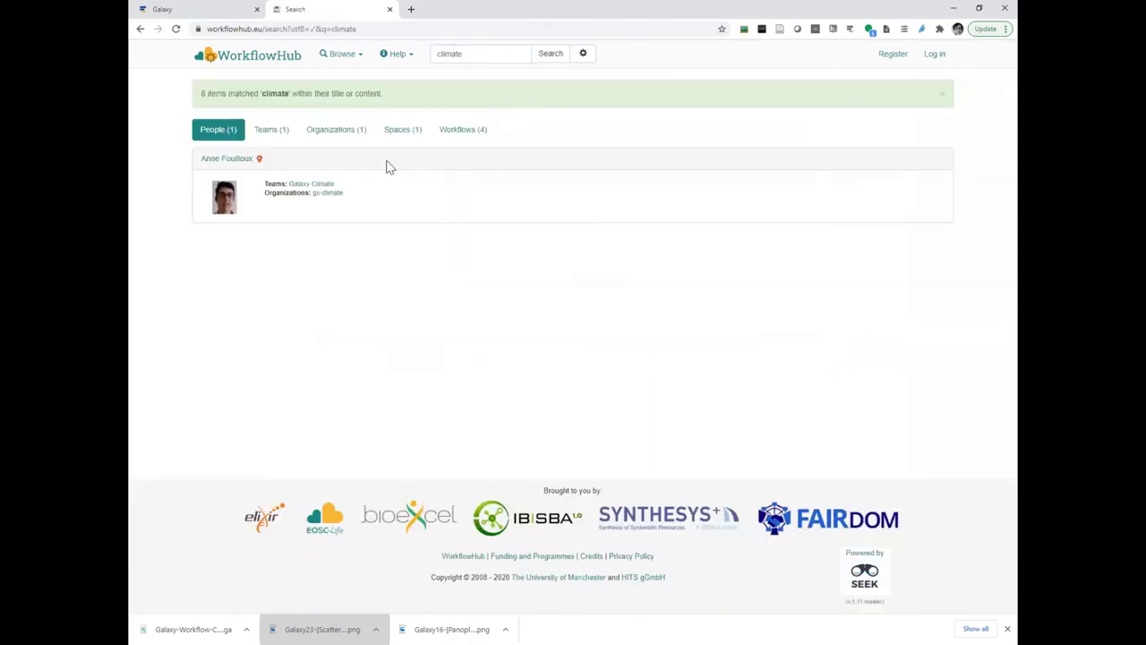
{"action": "left_click", "coordinate": [320, 185]}
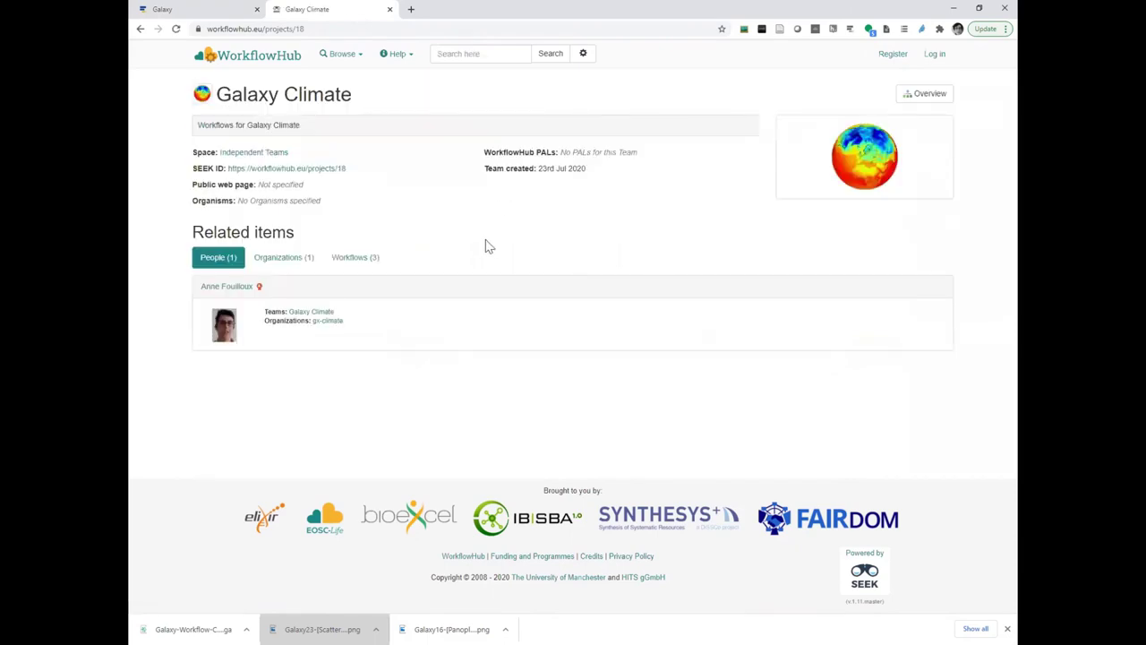
Step: List the Galaxy Climate team's workflows and open CLM-FATES_ALP1_simulation_5years
{"action": "left_click", "coordinate": [353, 259]}
{"action": "scroll", "coordinate": [439, 195], "scroll_direction": "down", "scroll_amount": 3}
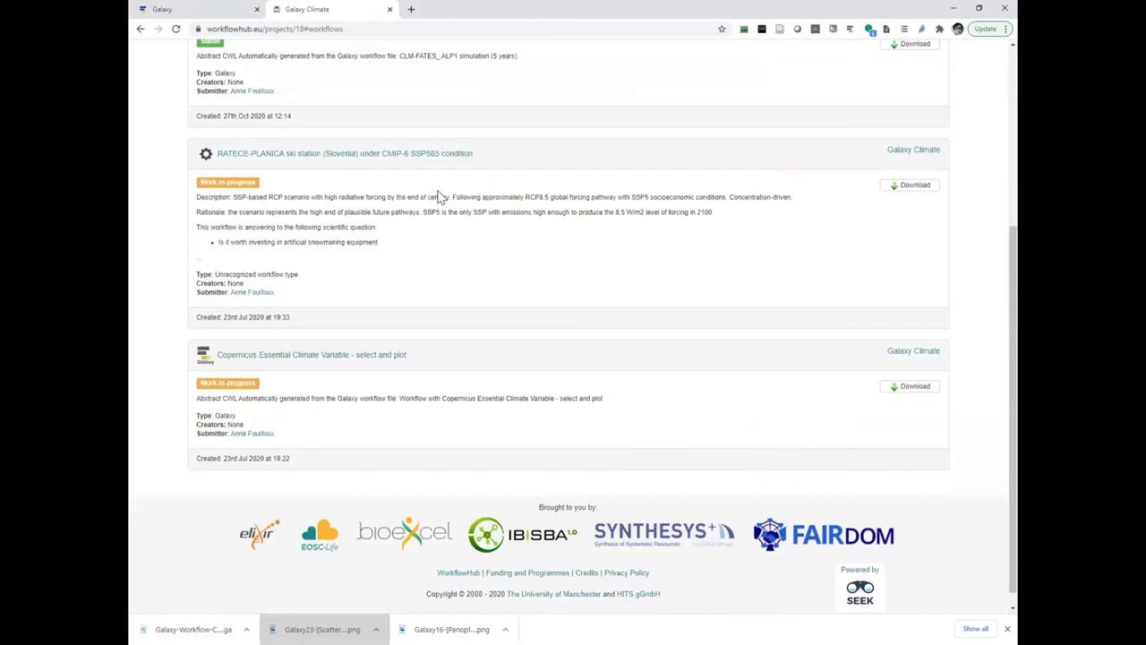
{"action": "scroll", "coordinate": [439, 195], "scroll_direction": "up", "scroll_amount": 2}
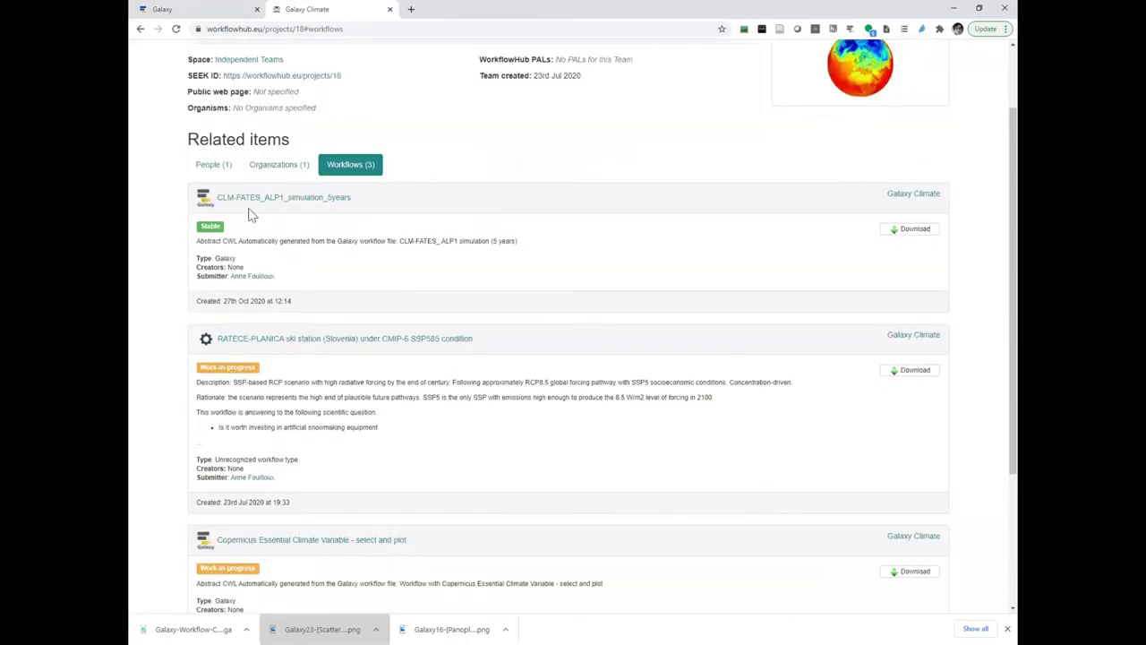
{"action": "left_click", "coordinate": [309, 205]}
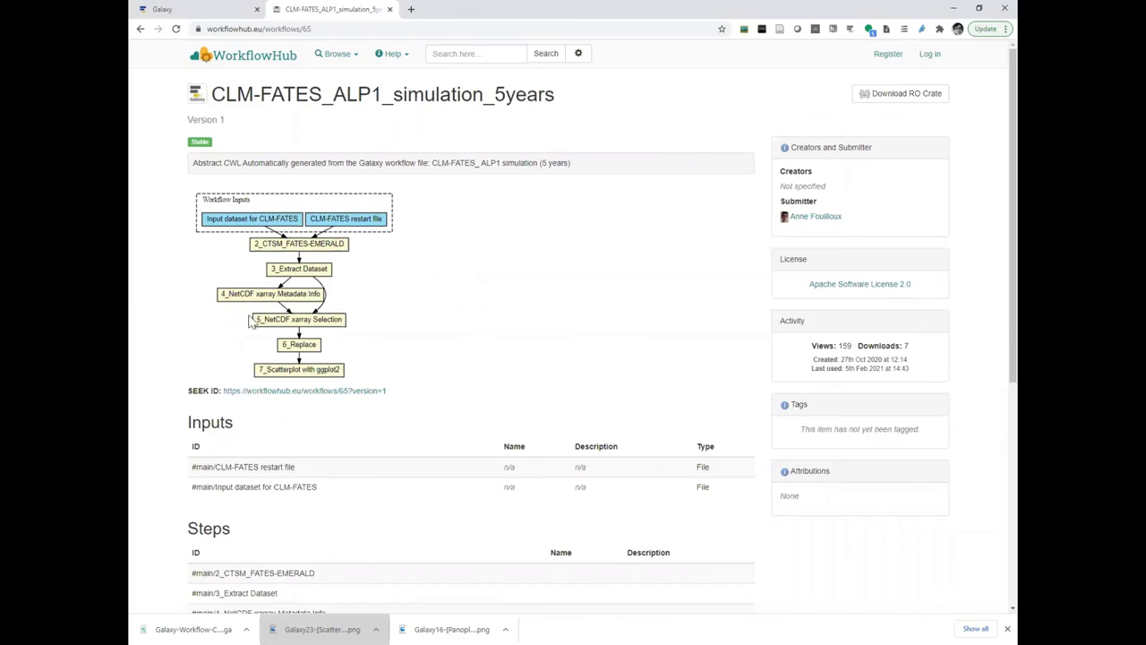
Step: Examine the workflow's diagram, inputs, steps and related items, and return to the WorkflowHub home page
{"action": "scroll", "coordinate": [422, 286], "scroll_direction": "down", "scroll_amount": 2}
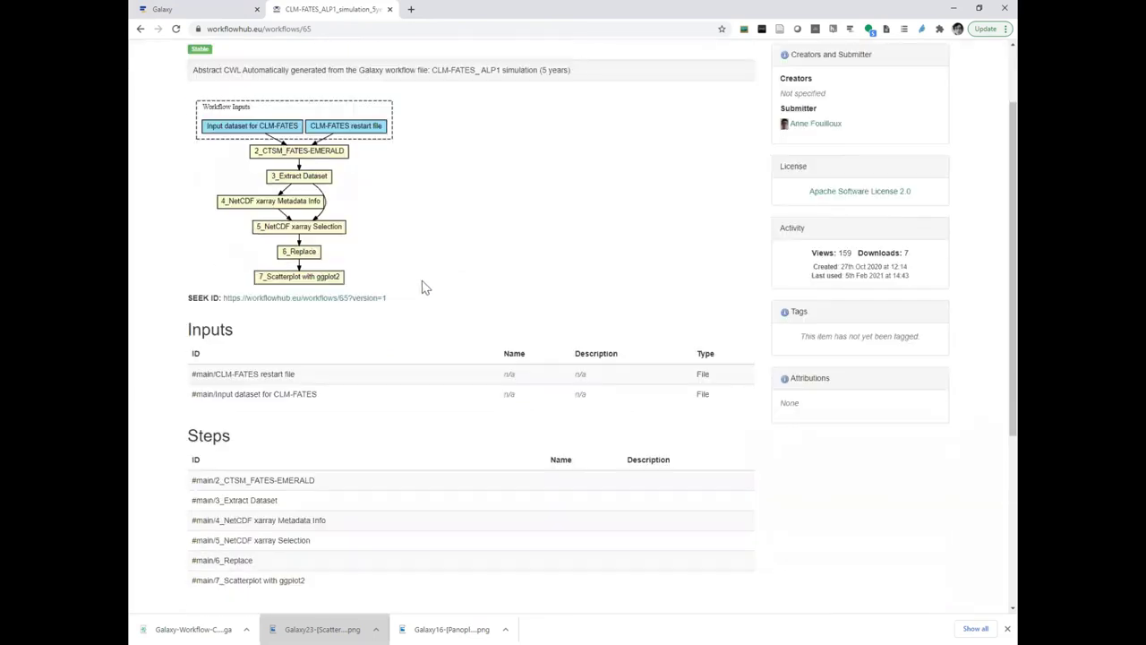
{"action": "scroll", "coordinate": [351, 268], "scroll_direction": "down", "scroll_amount": 2}
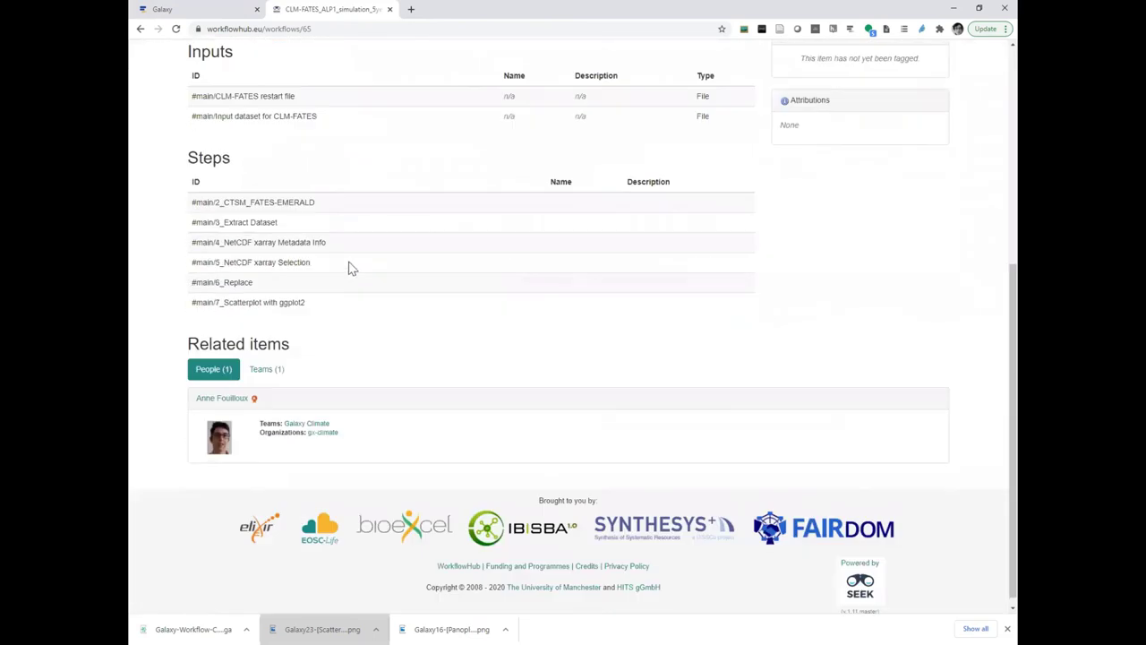
{"action": "scroll", "coordinate": [350, 266], "scroll_direction": "up", "scroll_amount": 2}
{"action": "scroll", "coordinate": [333, 266], "scroll_direction": "up", "scroll_amount": 2}
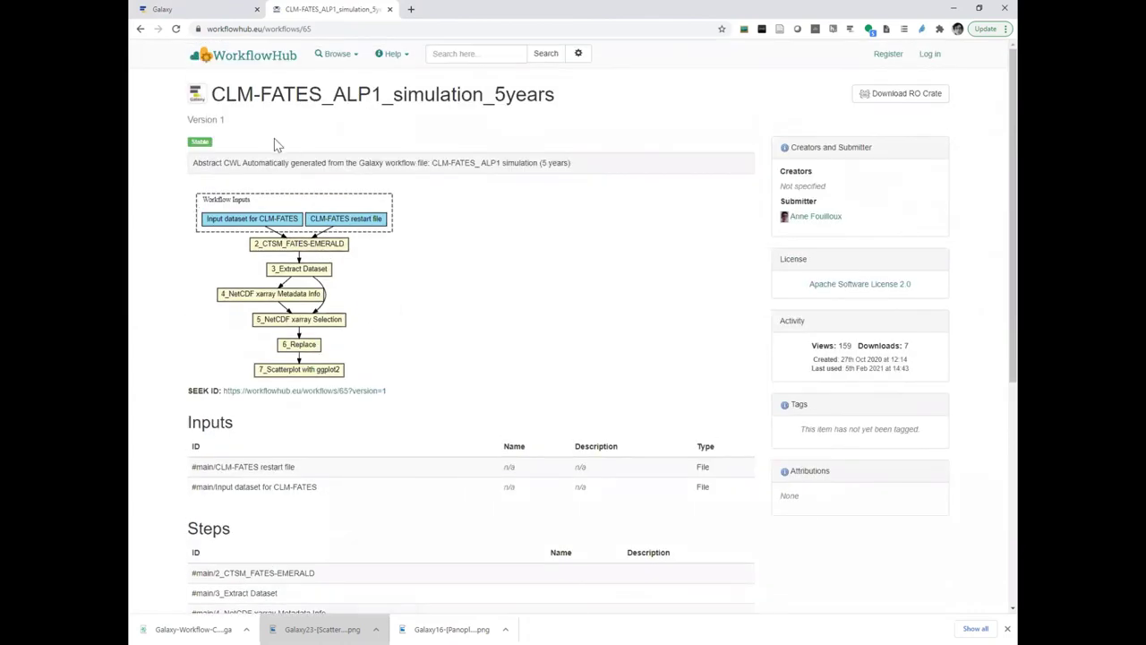
{"action": "left_click", "coordinate": [269, 60]}
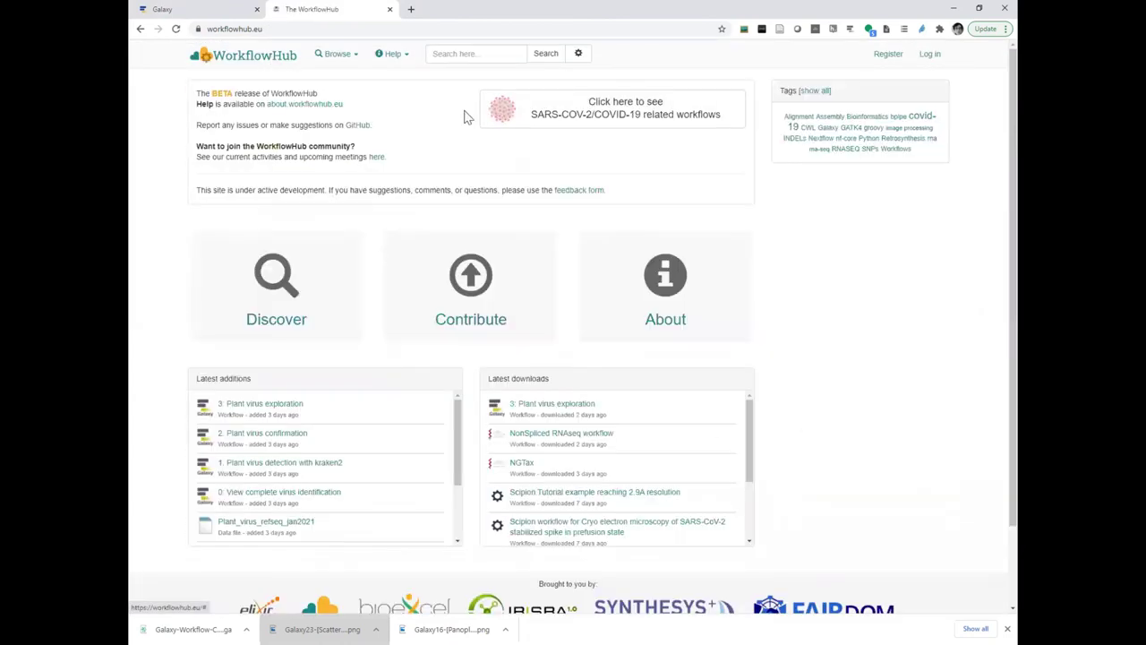